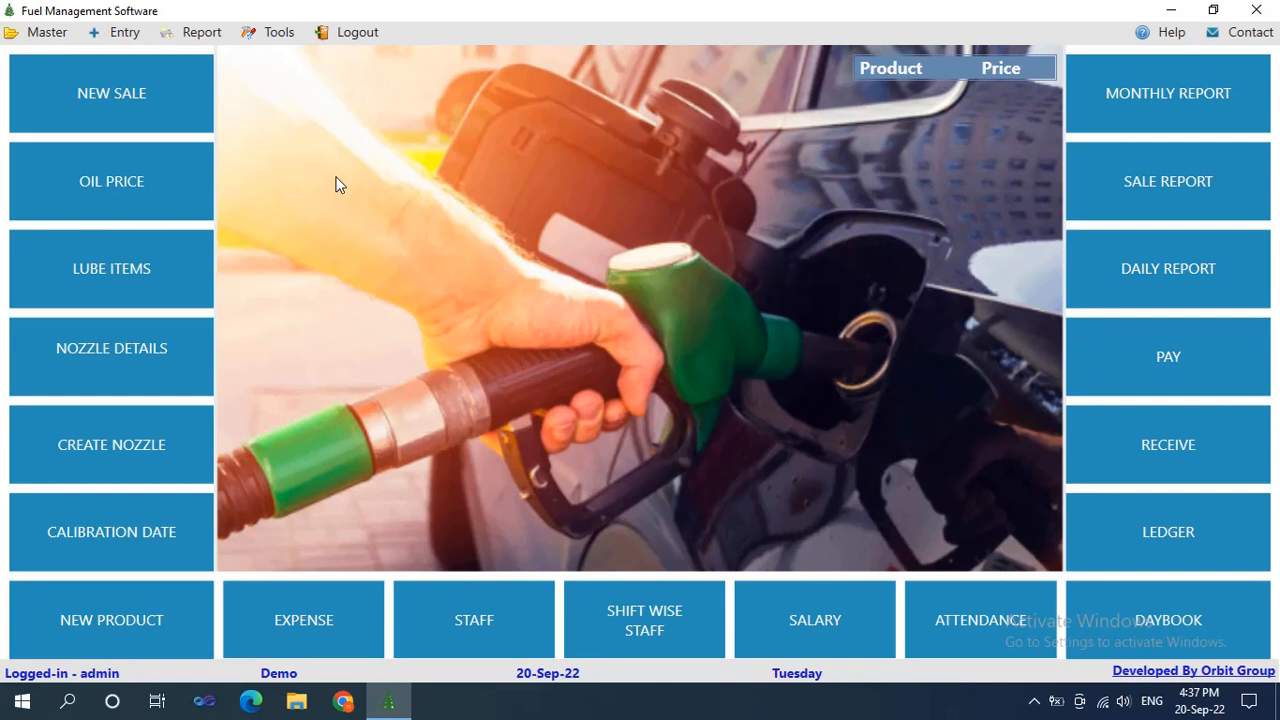
Open the company details for editing, look at the logo upload without choosing an image, and save the record.
{"action": "left_click", "coordinate": [39, 38]}
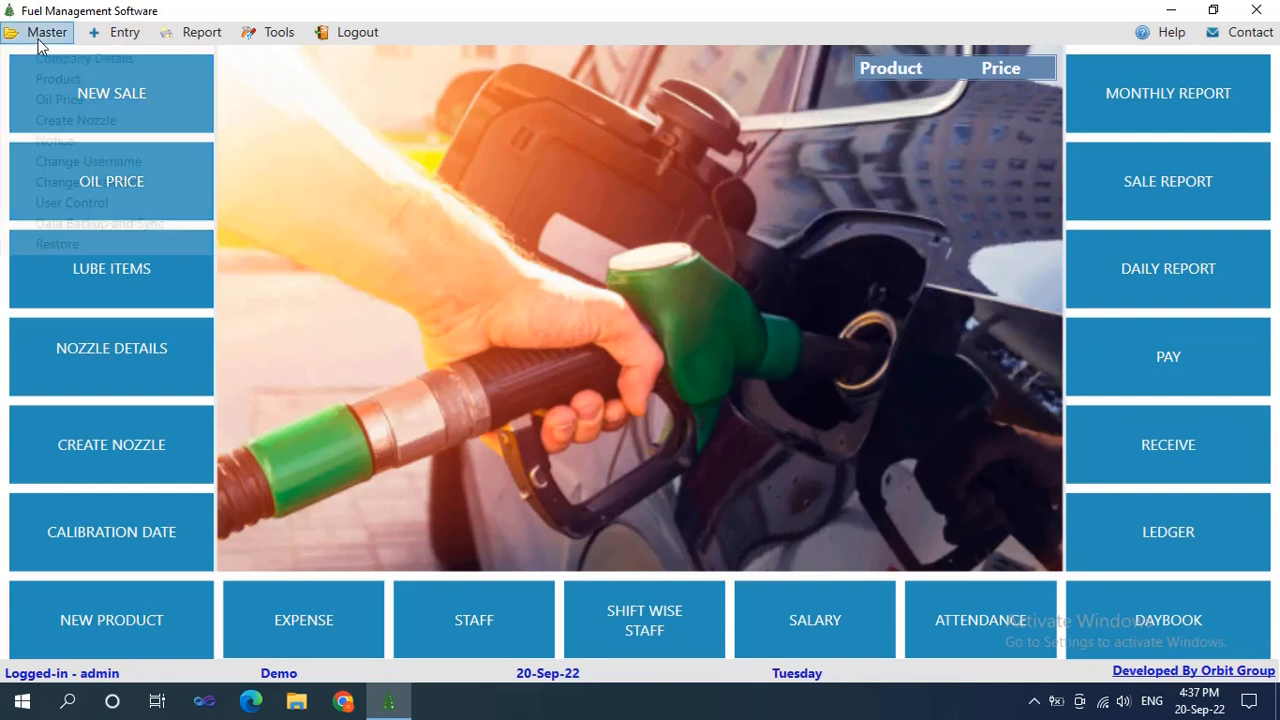
{"action": "left_click", "coordinate": [85, 57]}
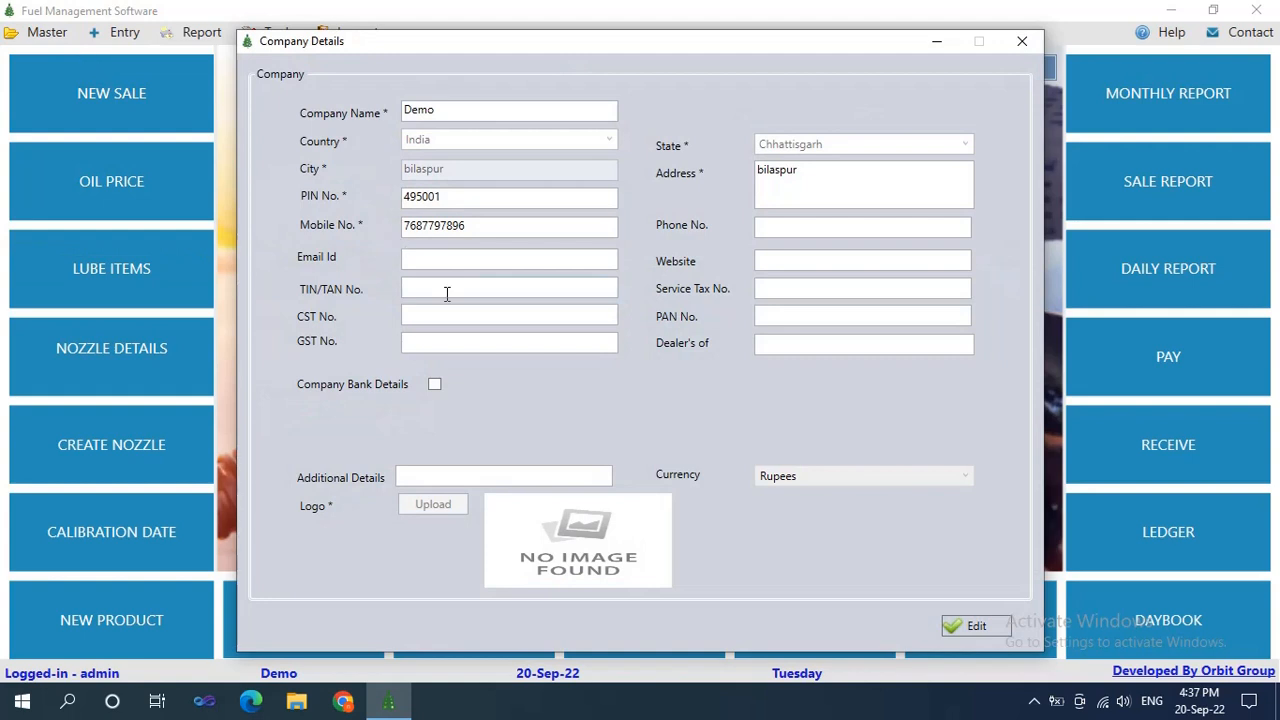
{"action": "left_click", "coordinate": [974, 626]}
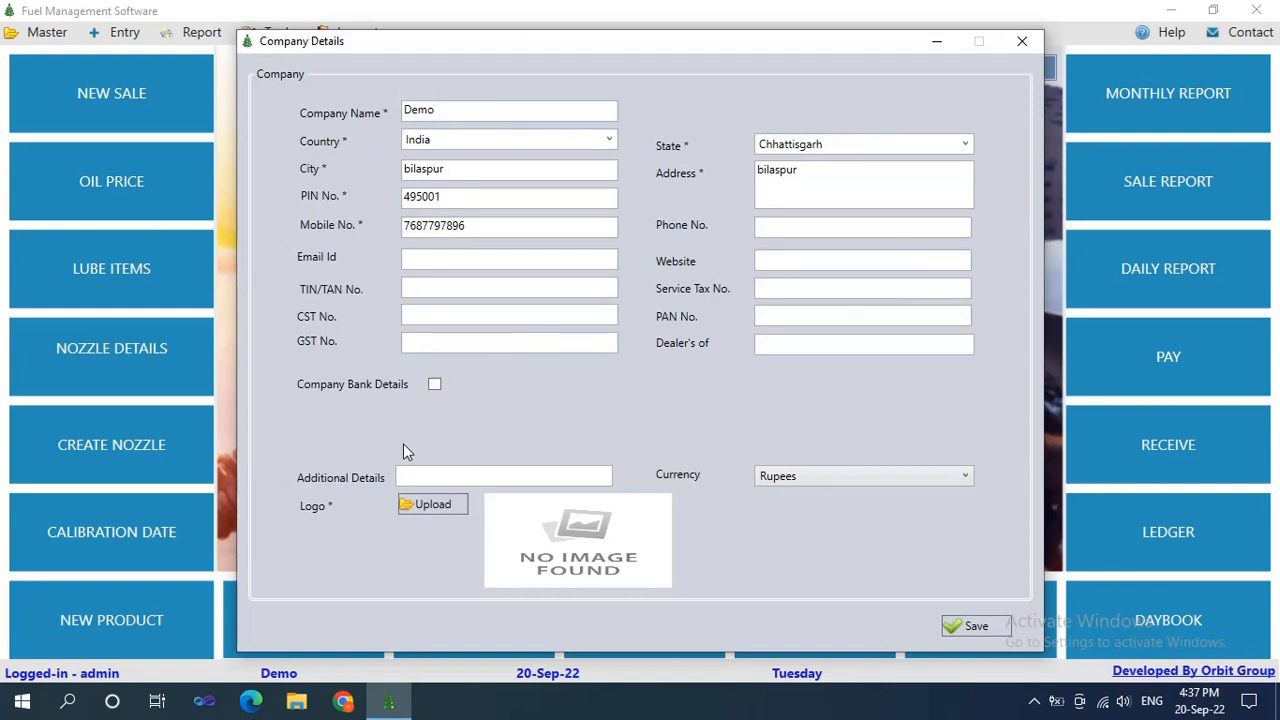
{"action": "left_click", "coordinate": [434, 506]}
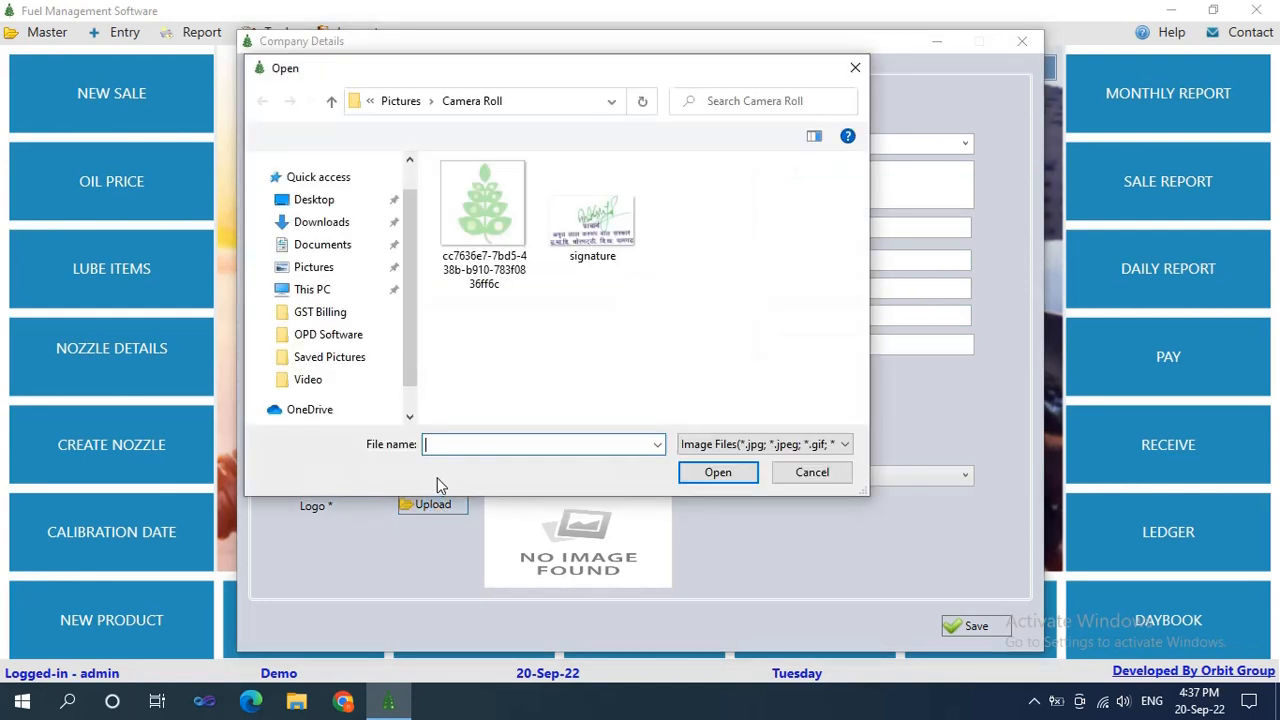
{"action": "left_click", "coordinate": [854, 68]}
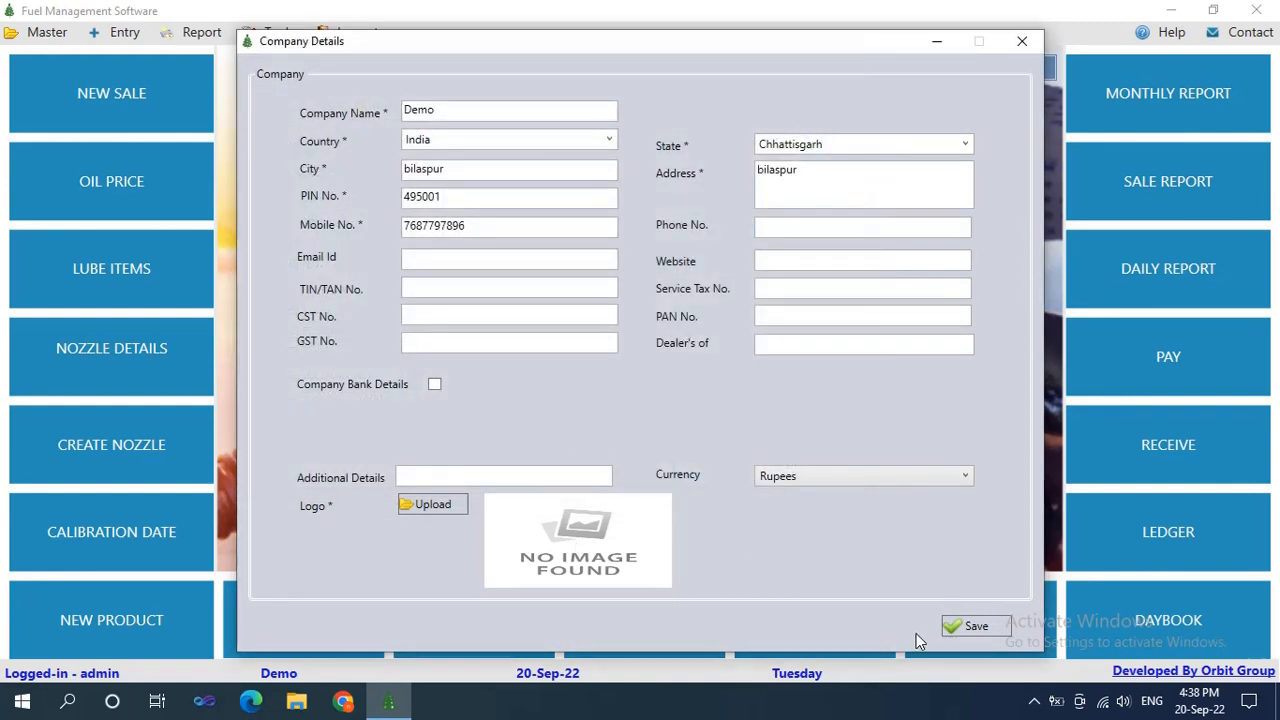
{"action": "left_click", "coordinate": [977, 627]}
{"action": "left_click", "coordinate": [726, 414]}
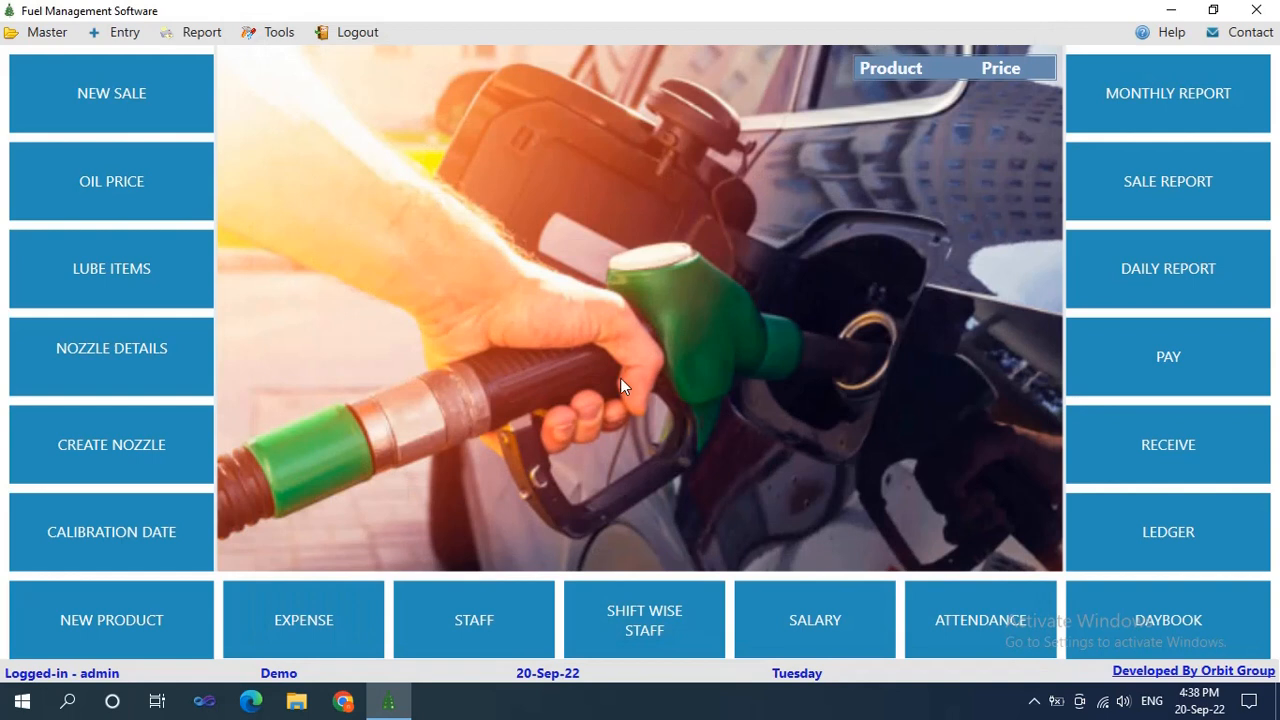
View the master product list with its opening stock, then close it.
{"action": "left_click", "coordinate": [47, 32]}
{"action": "left_click", "coordinate": [50, 80]}
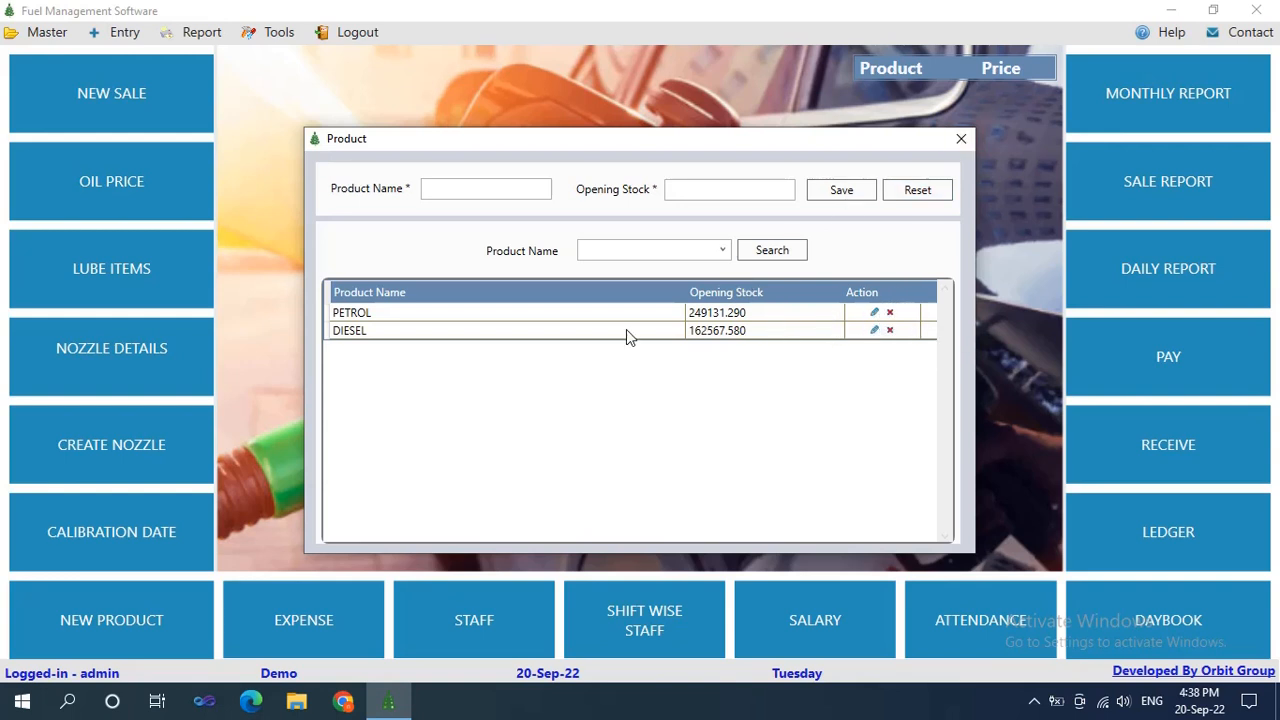
{"action": "left_click", "coordinate": [958, 140]}
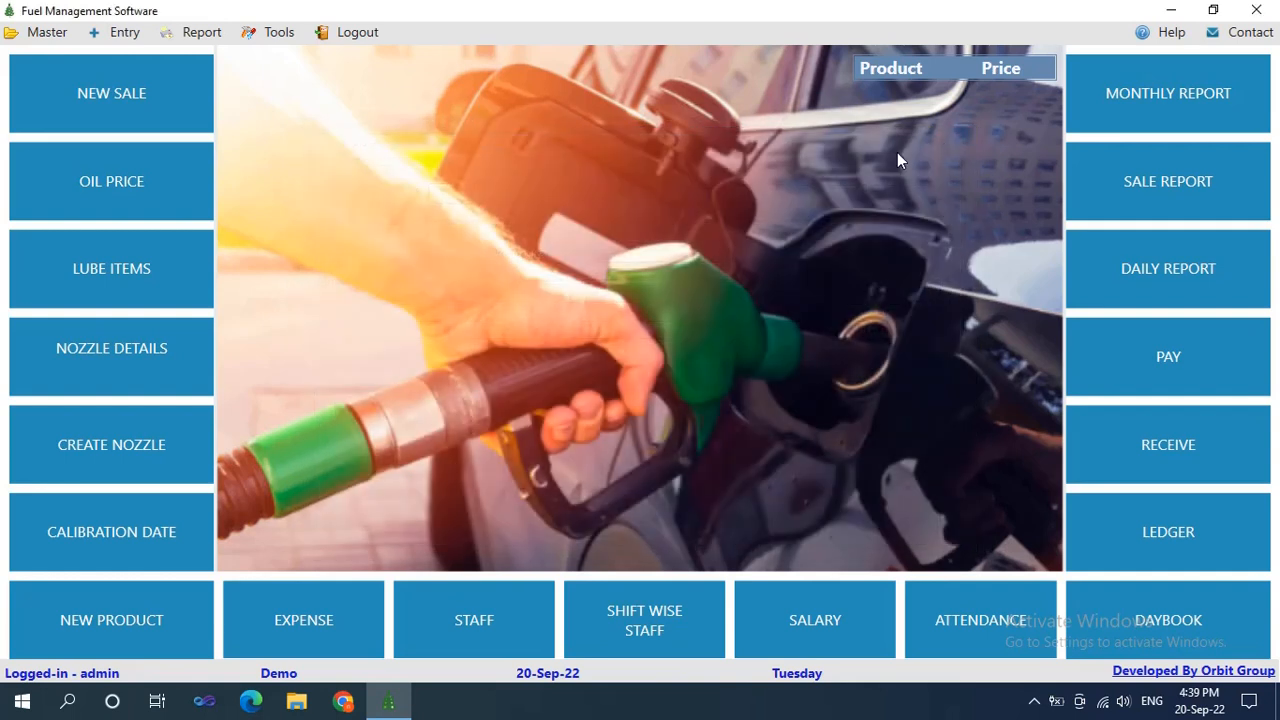
Examine the oil price record and its blank form for new daily diesel and petrol prices, closing both without saving.
{"action": "left_click", "coordinate": [47, 32]}
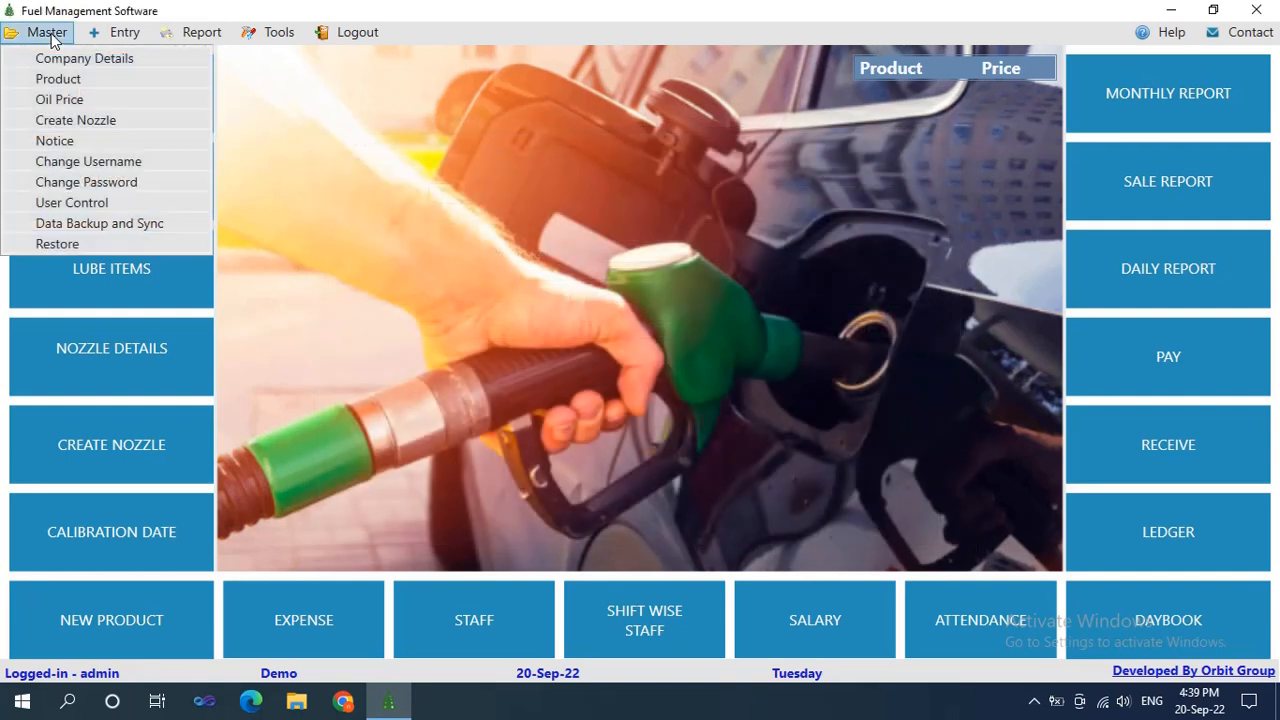
{"action": "left_click", "coordinate": [50, 104]}
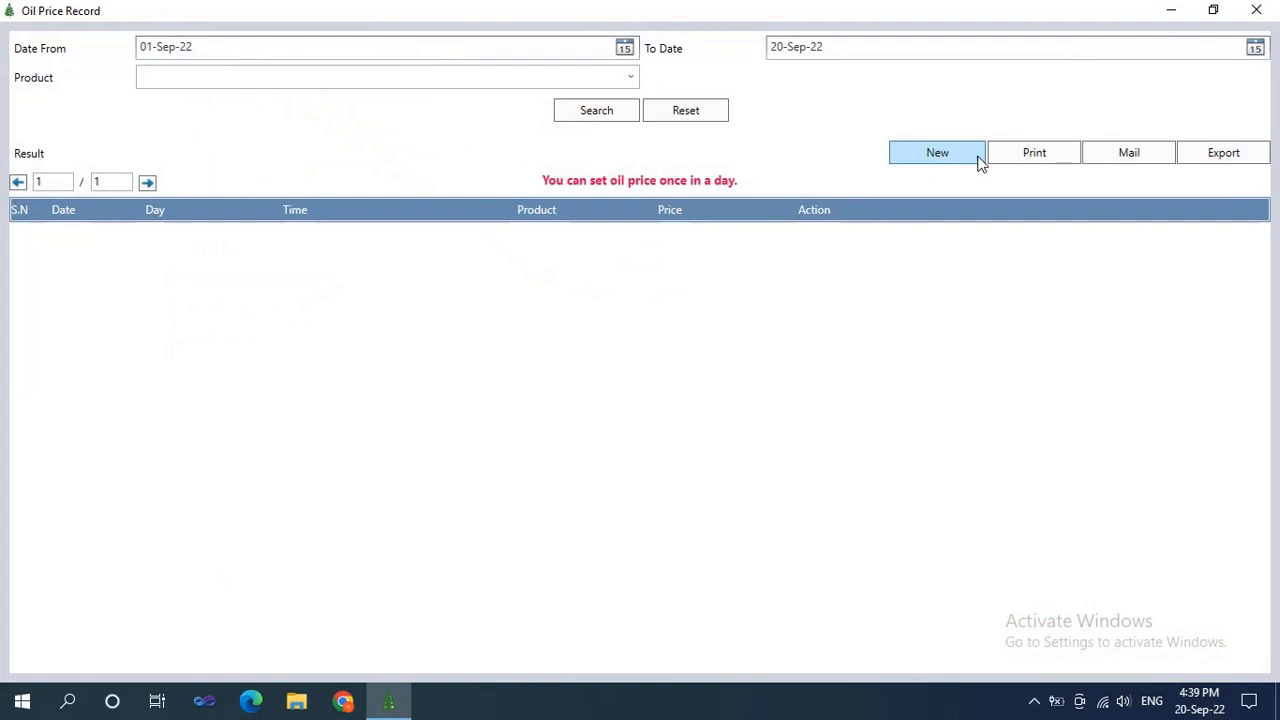
{"action": "left_click", "coordinate": [960, 162]}
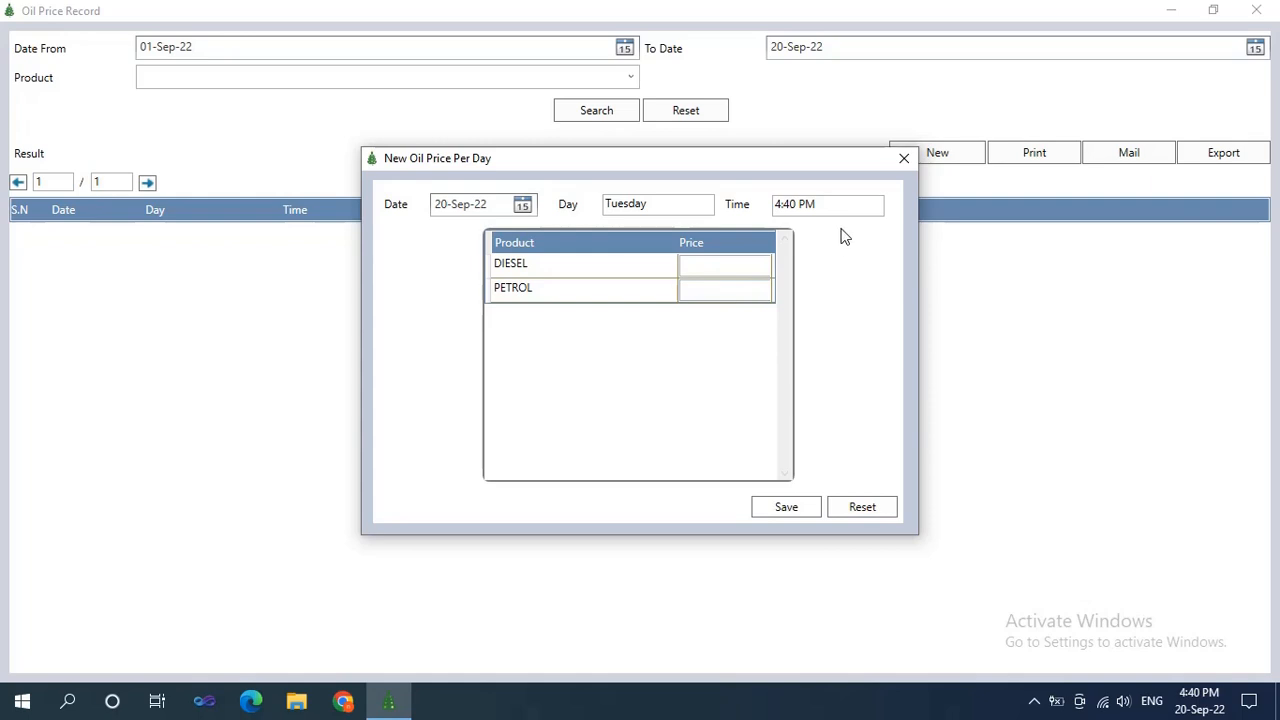
{"action": "left_click", "coordinate": [902, 159]}
{"action": "left_click", "coordinate": [1256, 10]}
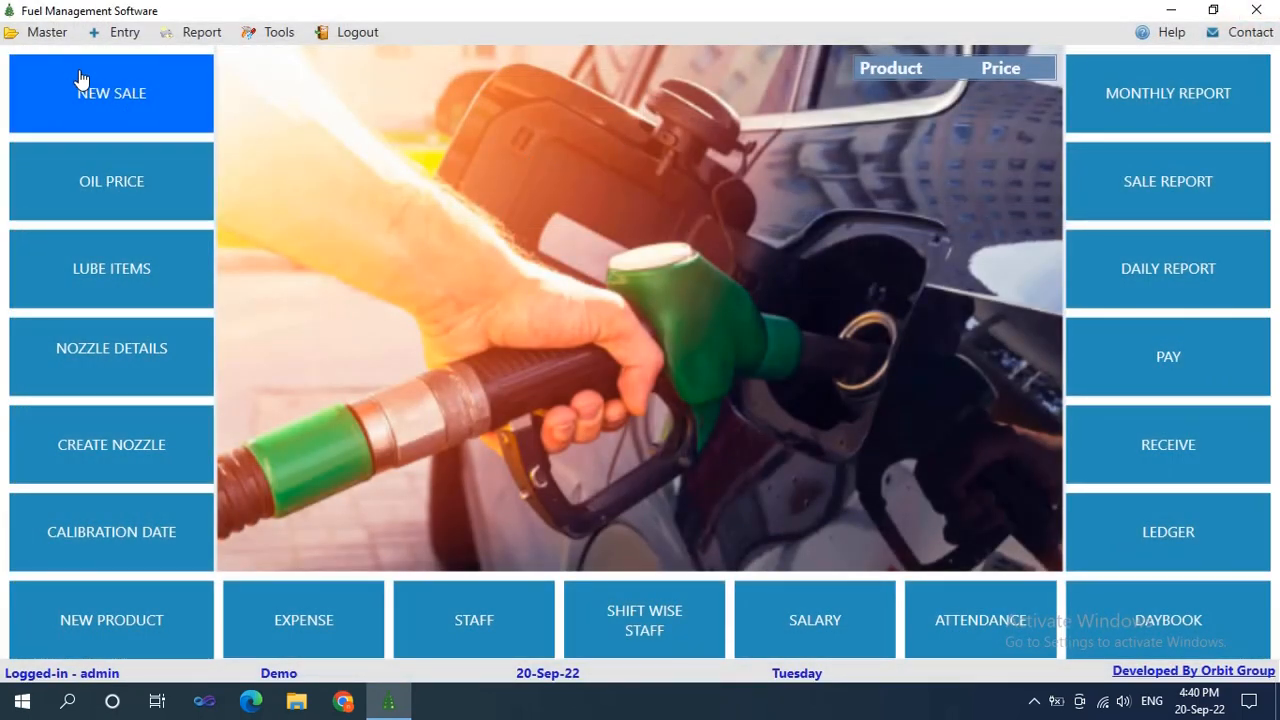
Examine the nozzle creation form and its available status options, then close it without adding a nozzle.
{"action": "left_click", "coordinate": [48, 33]}
{"action": "left_click", "coordinate": [62, 120]}
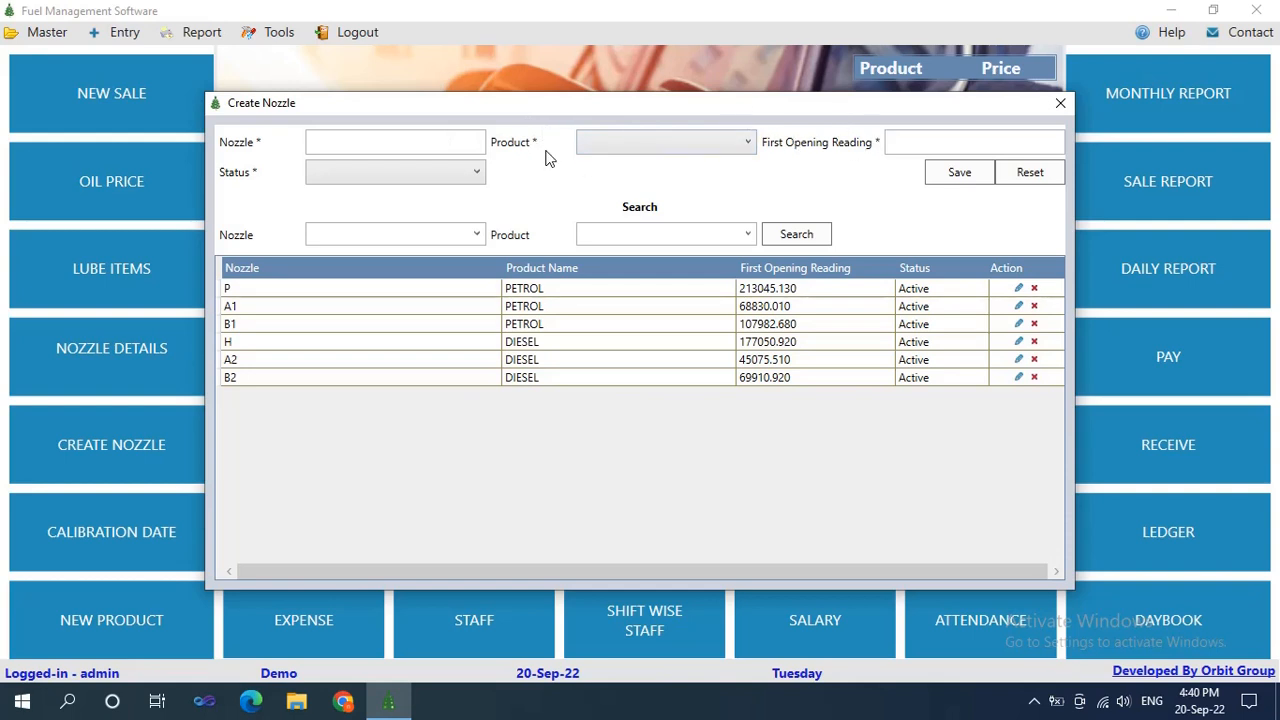
{"action": "left_click", "coordinate": [474, 173]}
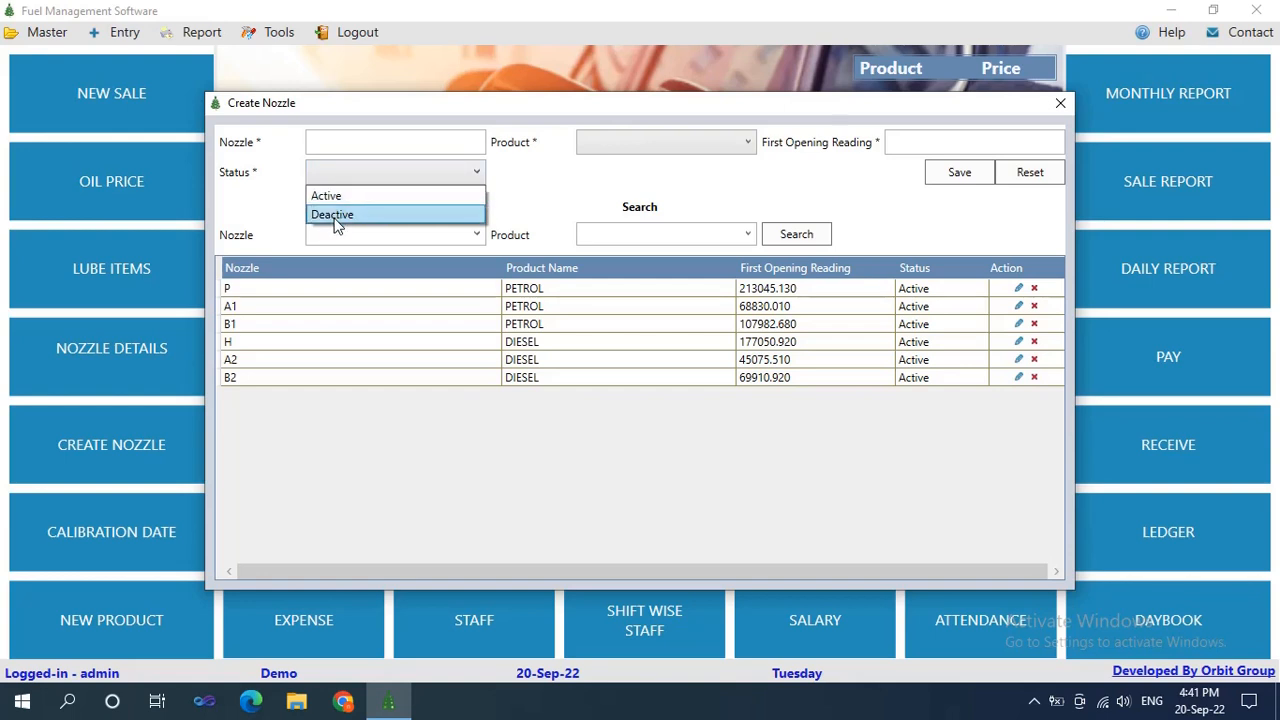
{"action": "left_click", "coordinate": [563, 197]}
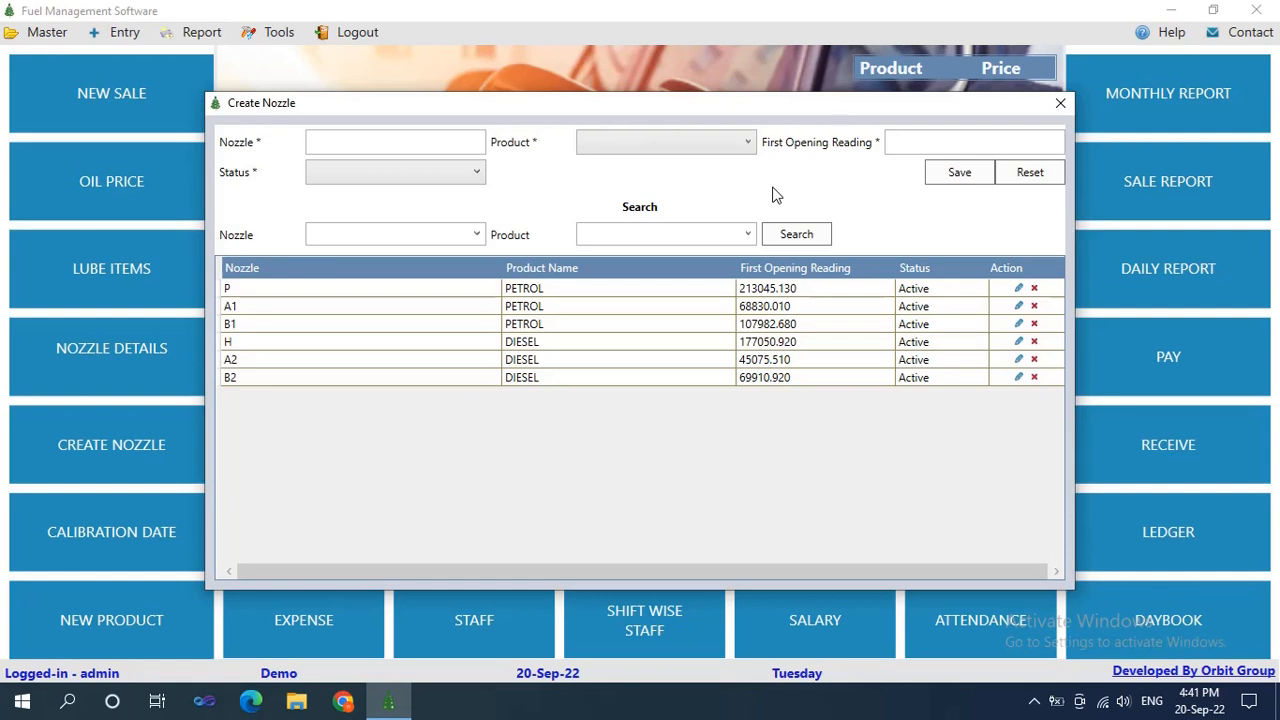
{"action": "left_click", "coordinate": [1045, 109]}
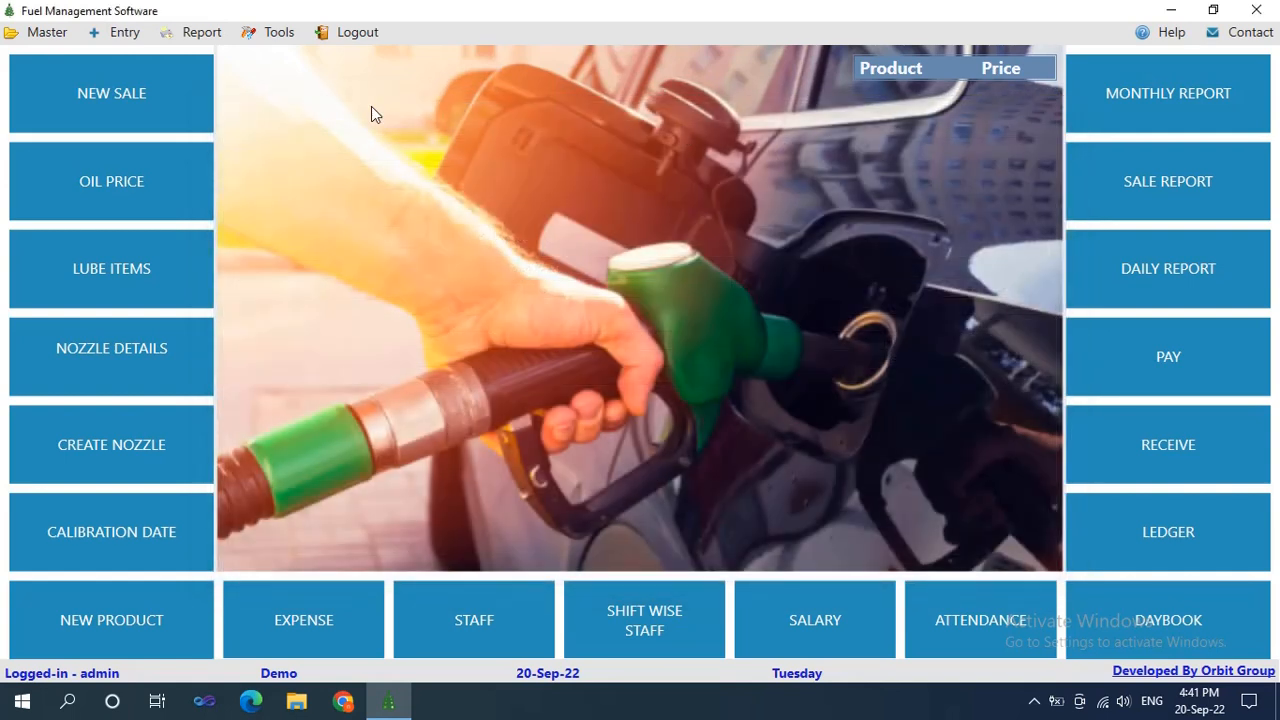
Examine the notice list and the topic and notice fields of a blank new notice, closing both without saving.
{"action": "left_click", "coordinate": [50, 40]}
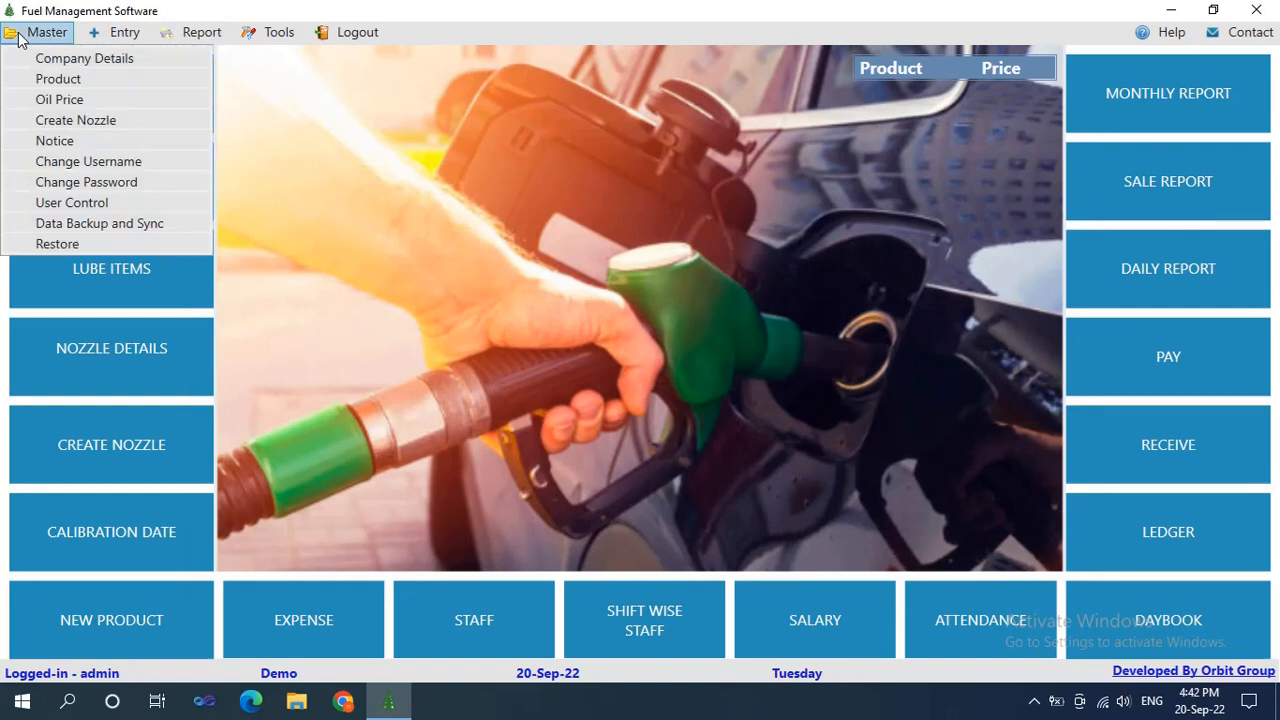
{"action": "left_click", "coordinate": [34, 140]}
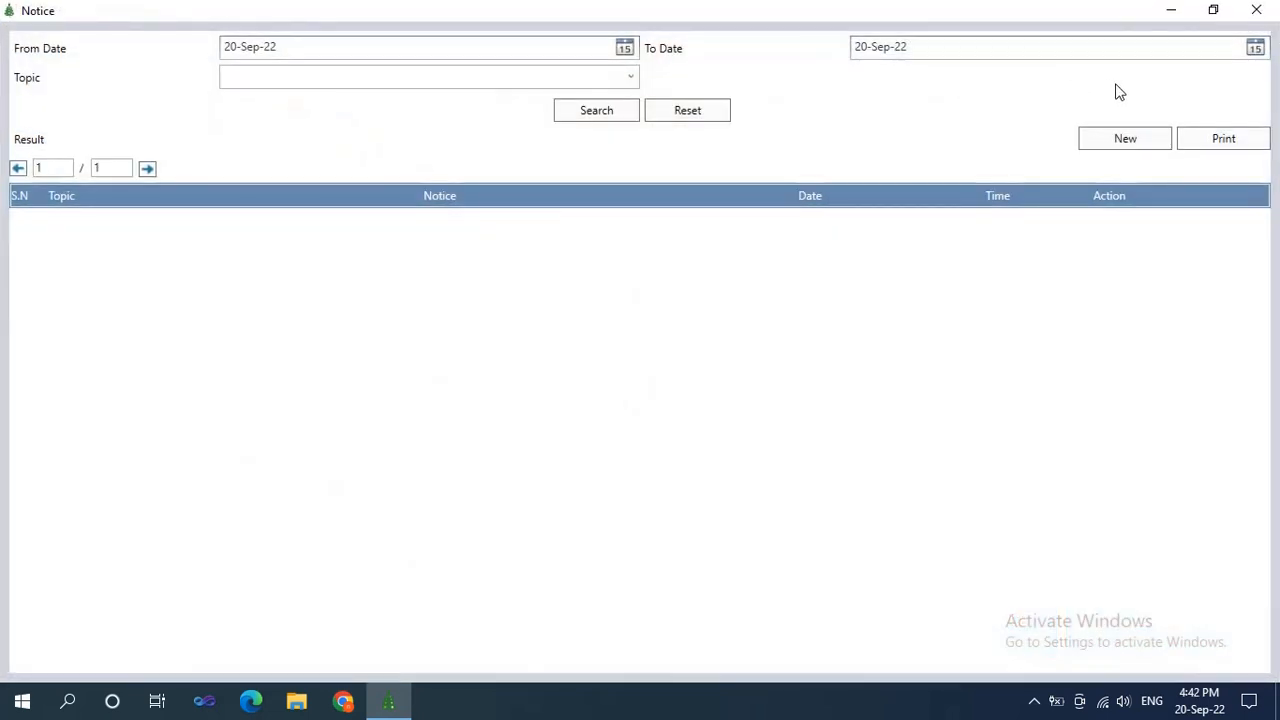
{"action": "left_click", "coordinate": [1130, 137]}
{"action": "left_click", "coordinate": [598, 265]}
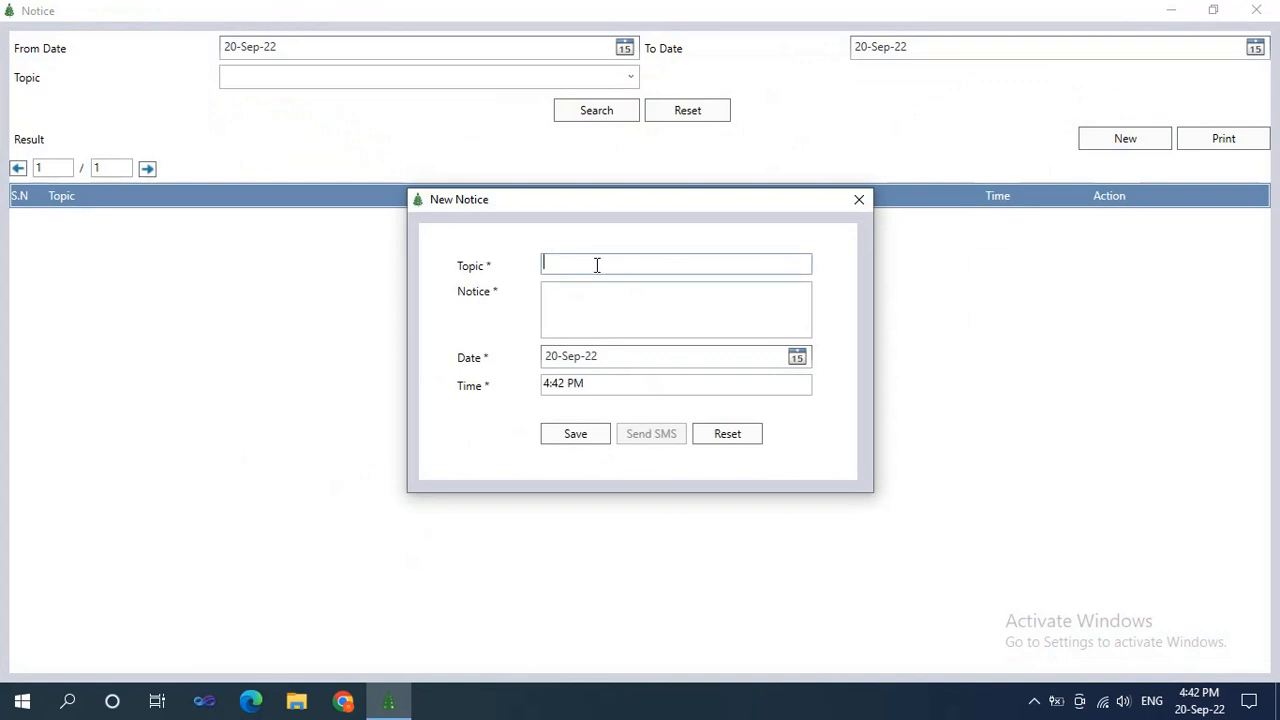
{"action": "left_click", "coordinate": [587, 320]}
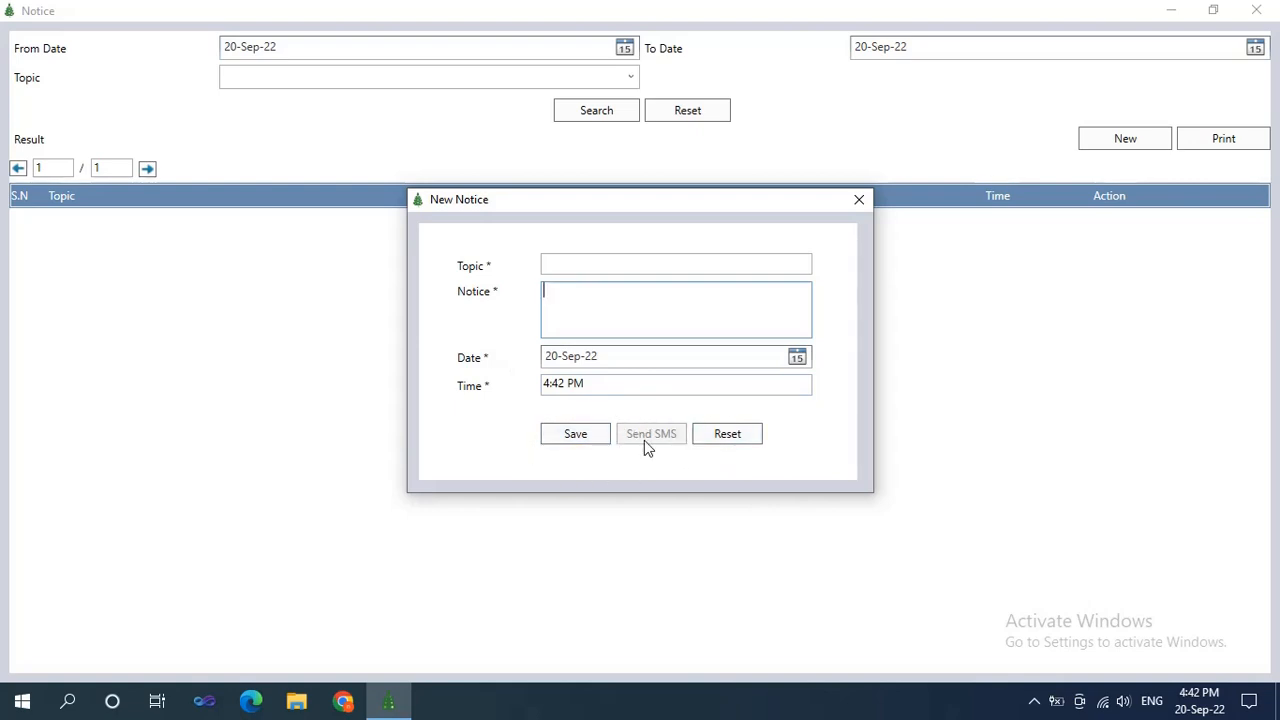
{"action": "left_click", "coordinate": [861, 203]}
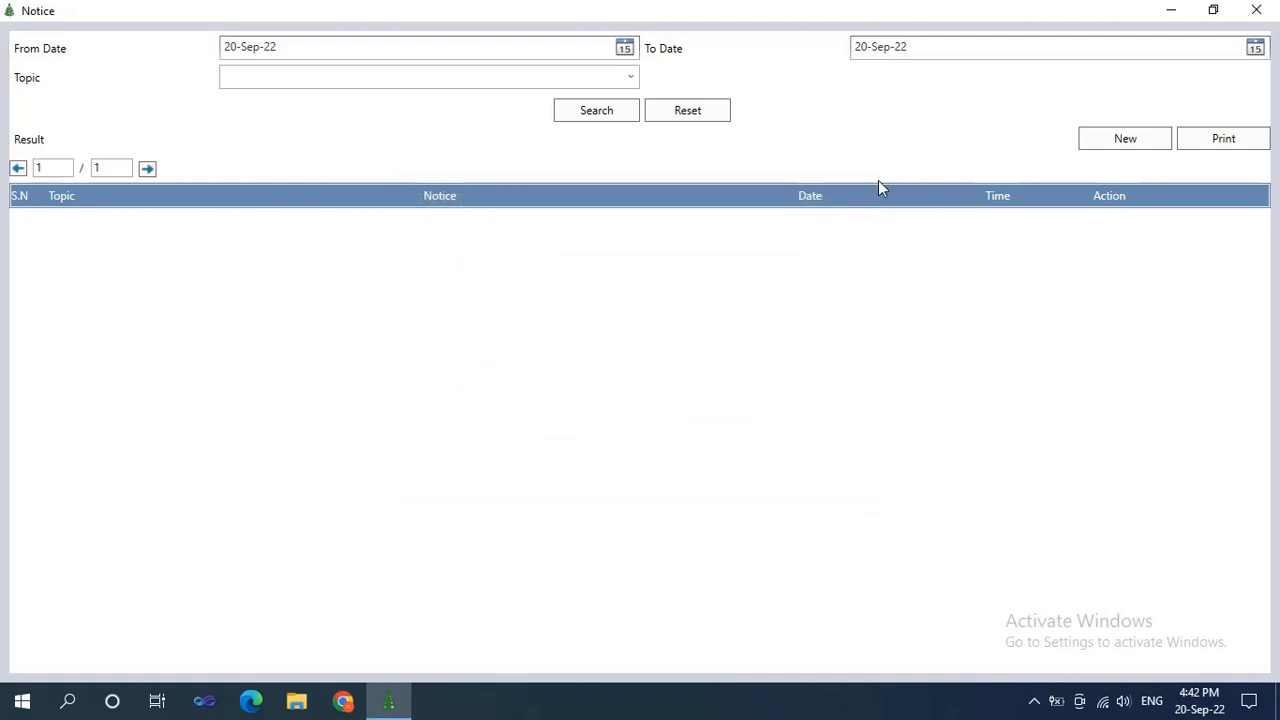
{"action": "left_click", "coordinate": [1242, 12]}
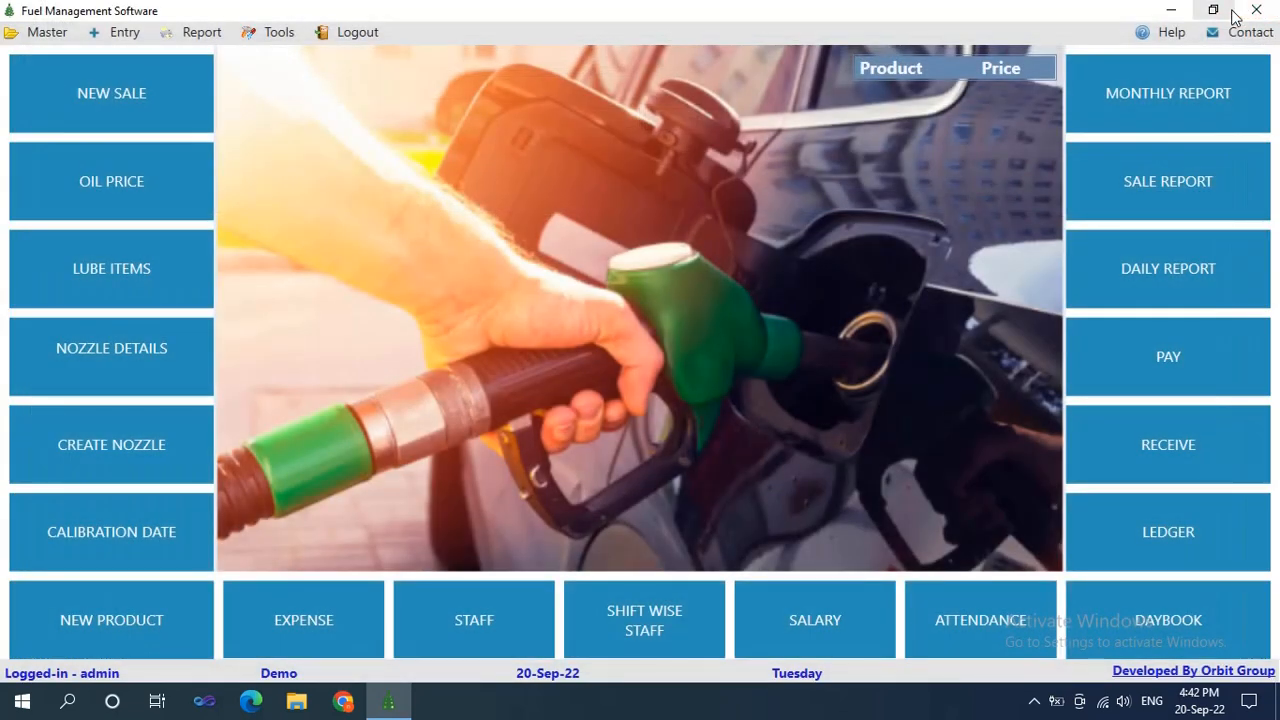
Examine the user control list and the feature permissions offered for a new user, closing both without adding one.
{"action": "left_click", "coordinate": [48, 33]}
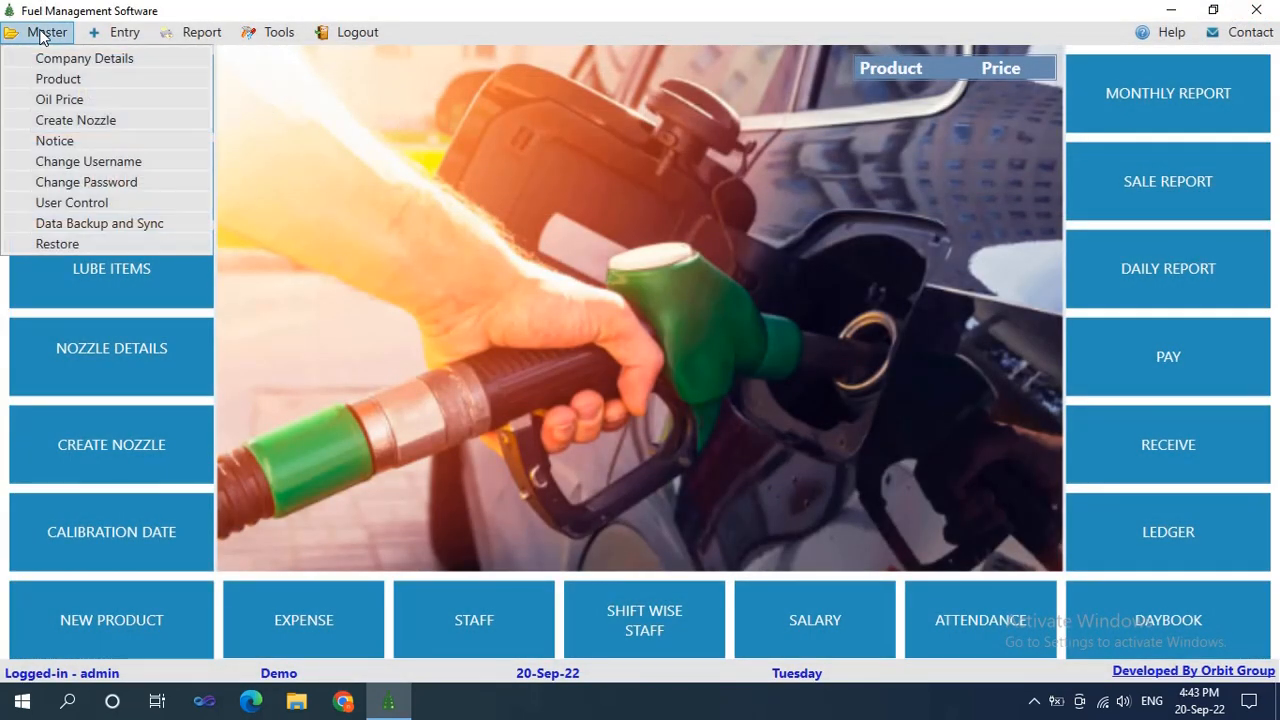
{"action": "left_click", "coordinate": [85, 203]}
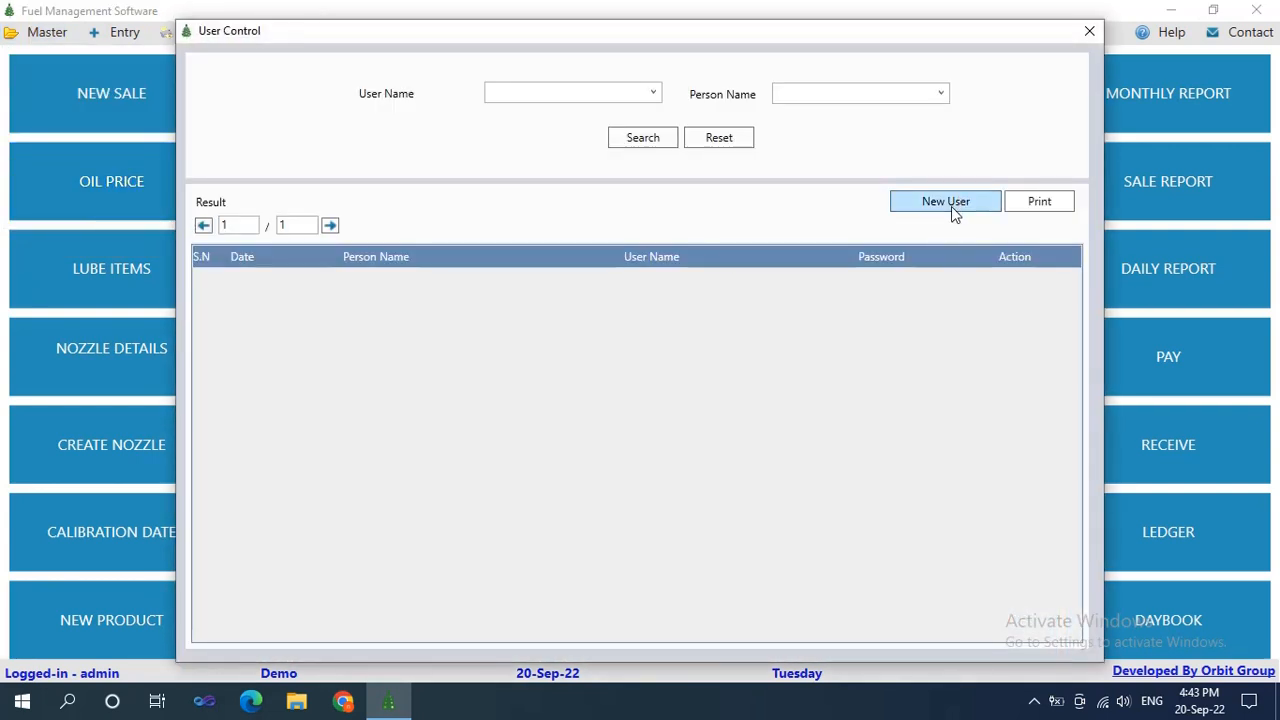
{"action": "left_click", "coordinate": [946, 203]}
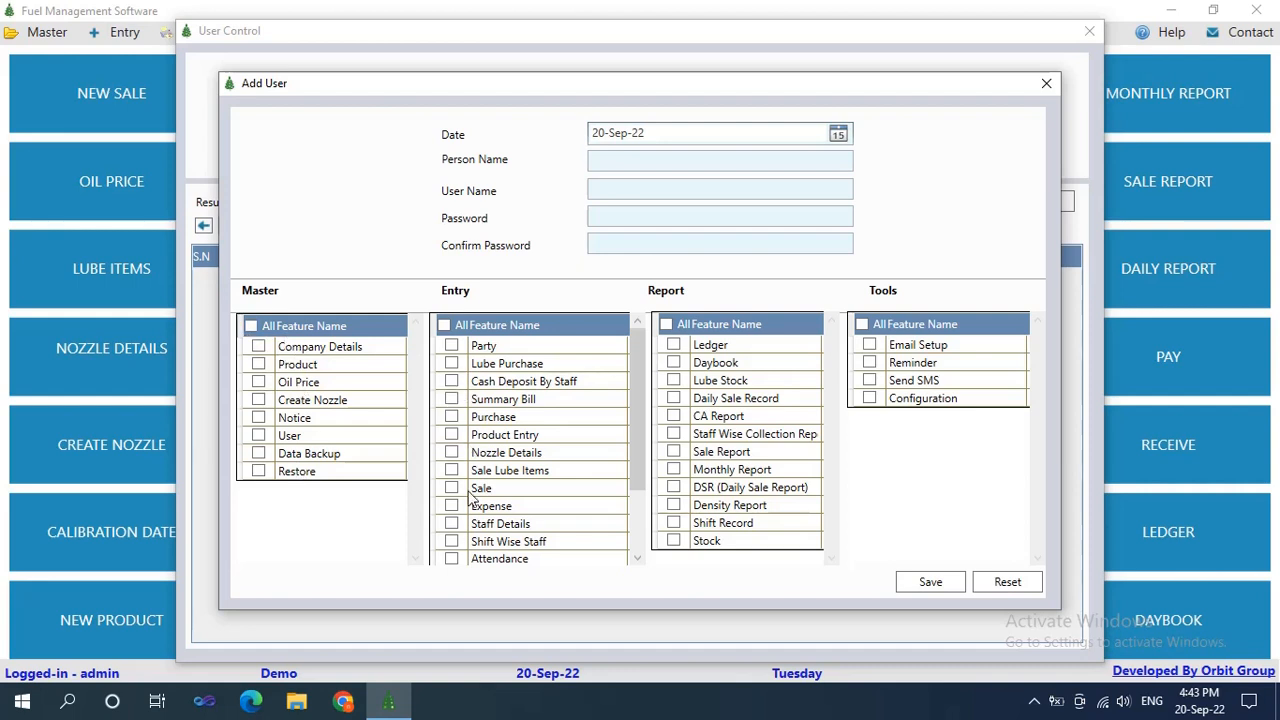
{"action": "left_click_drag", "start_coordinate": [632, 437], "coordinate": [631, 379]}
{"action": "left_click", "coordinate": [1045, 88]}
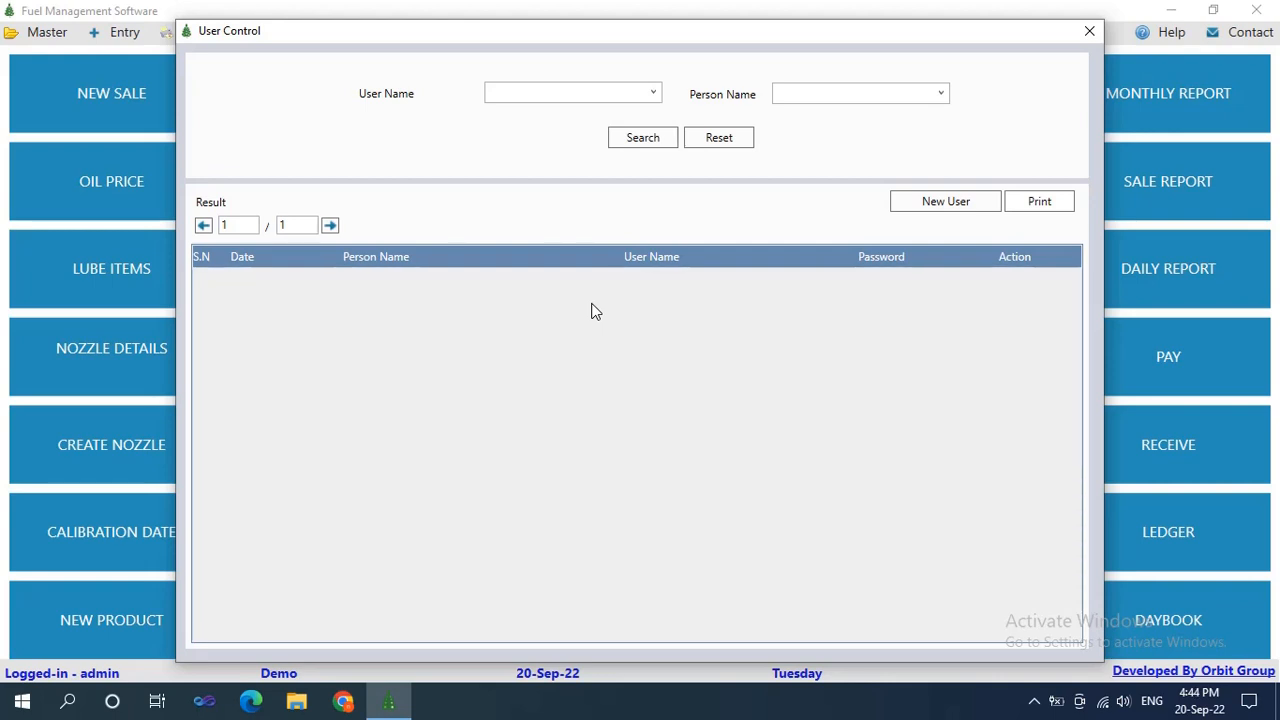
{"action": "key", "text": "Escape"}
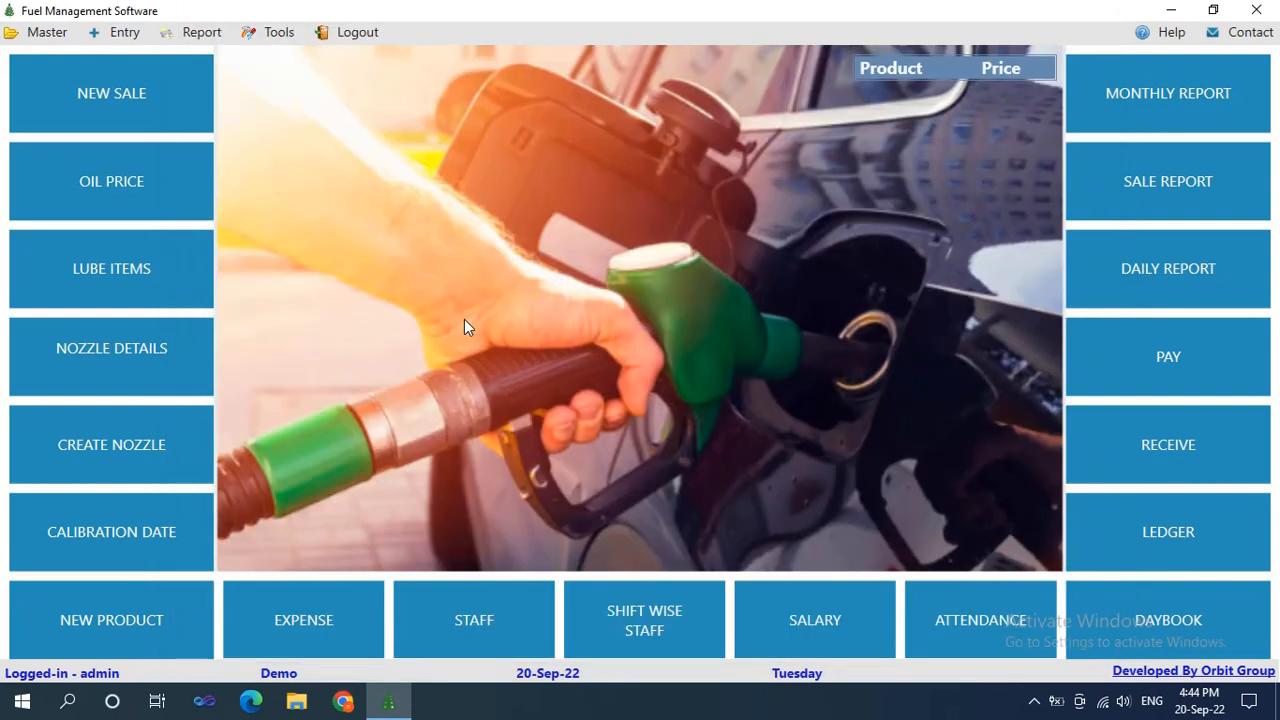
View the forms for changing the username and the password, closing each without entering anything.
{"action": "left_click", "coordinate": [45, 33]}
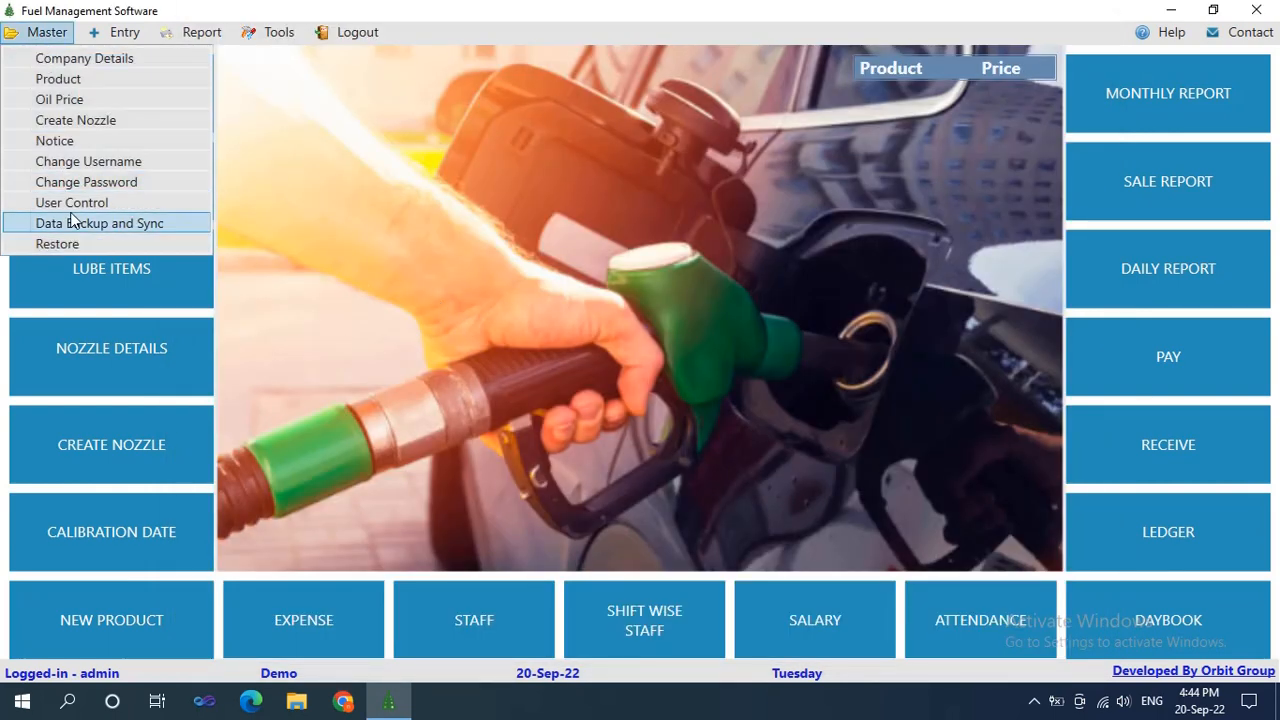
{"action": "left_click", "coordinate": [118, 168]}
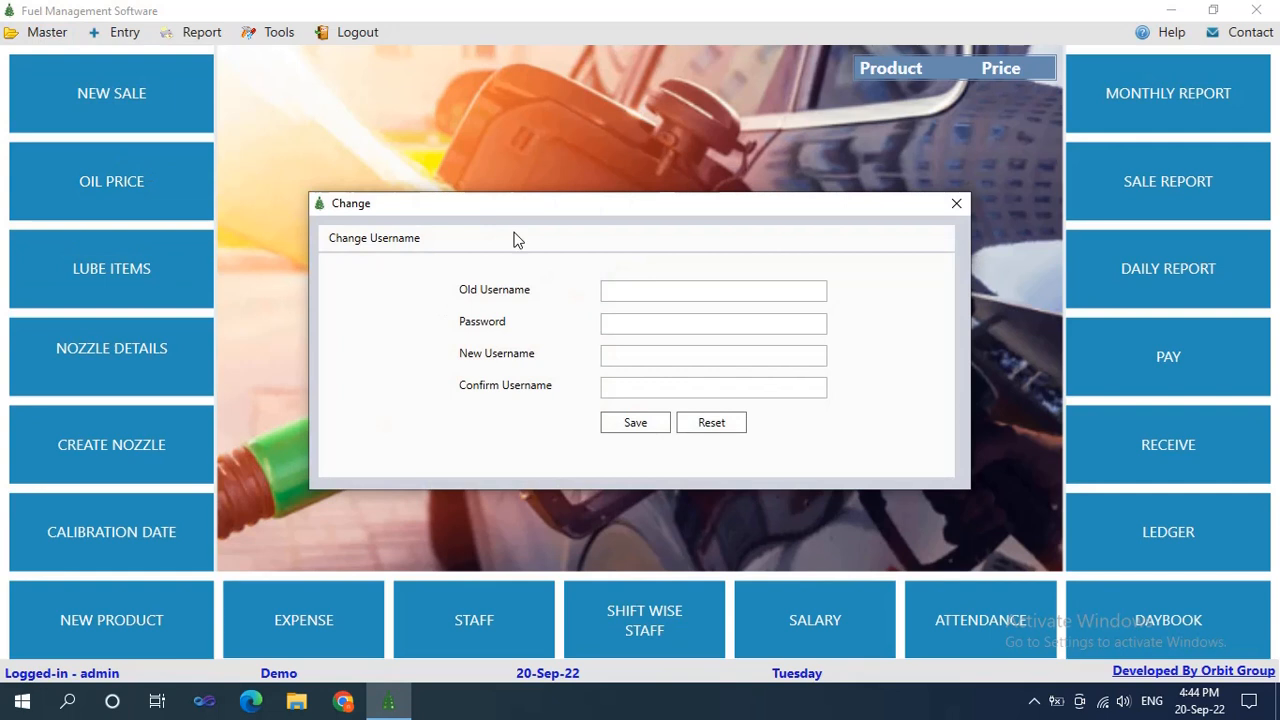
{"action": "left_click", "coordinate": [953, 205]}
{"action": "left_click", "coordinate": [47, 32]}
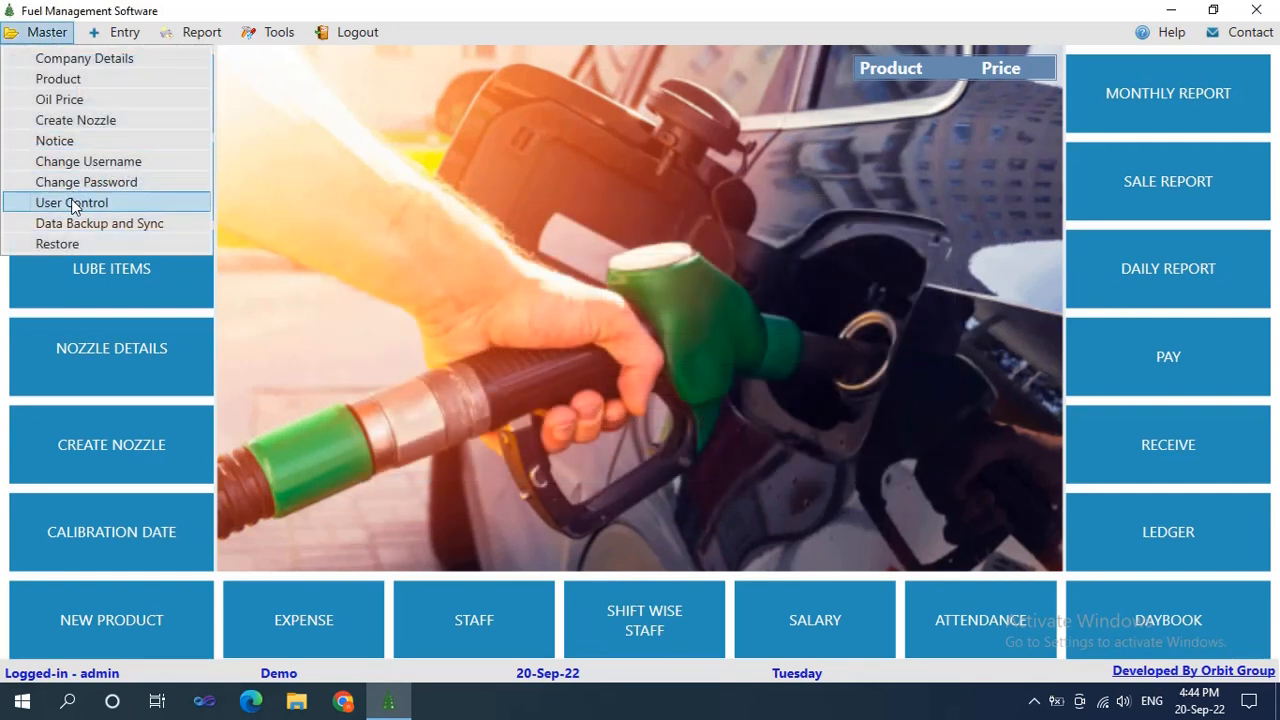
{"action": "left_click", "coordinate": [65, 183]}
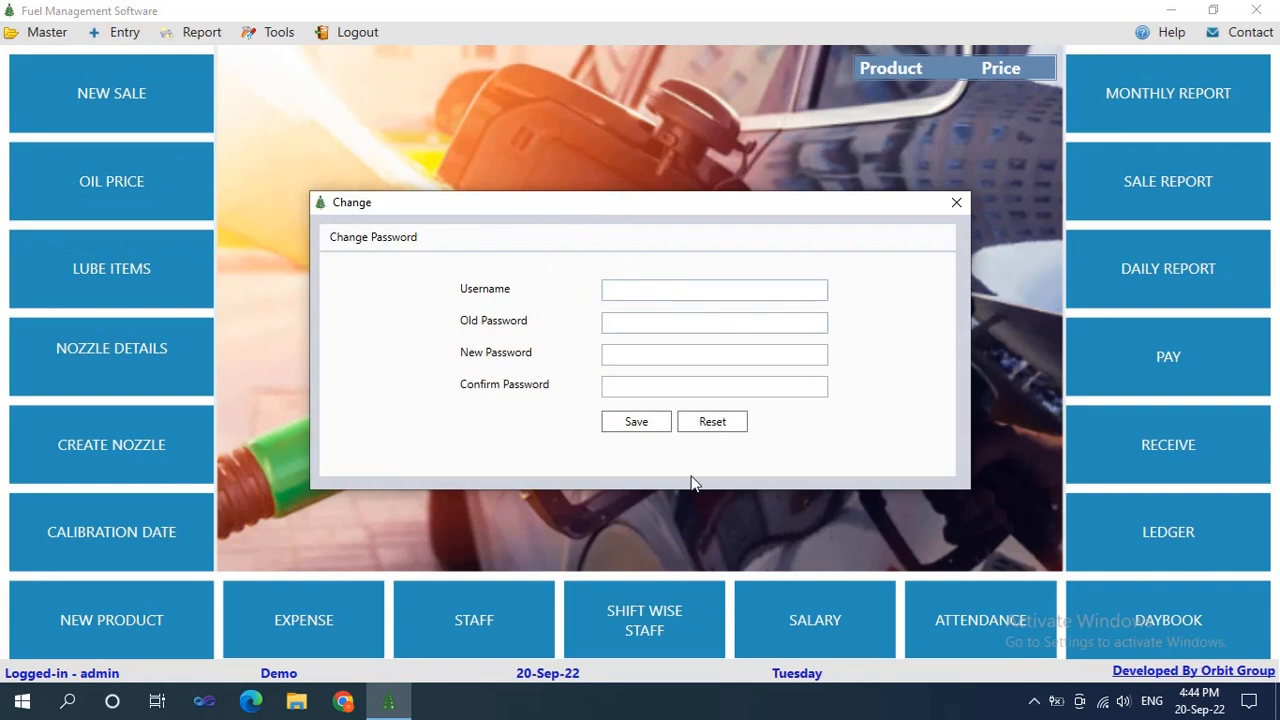
{"action": "left_click", "coordinate": [956, 202]}
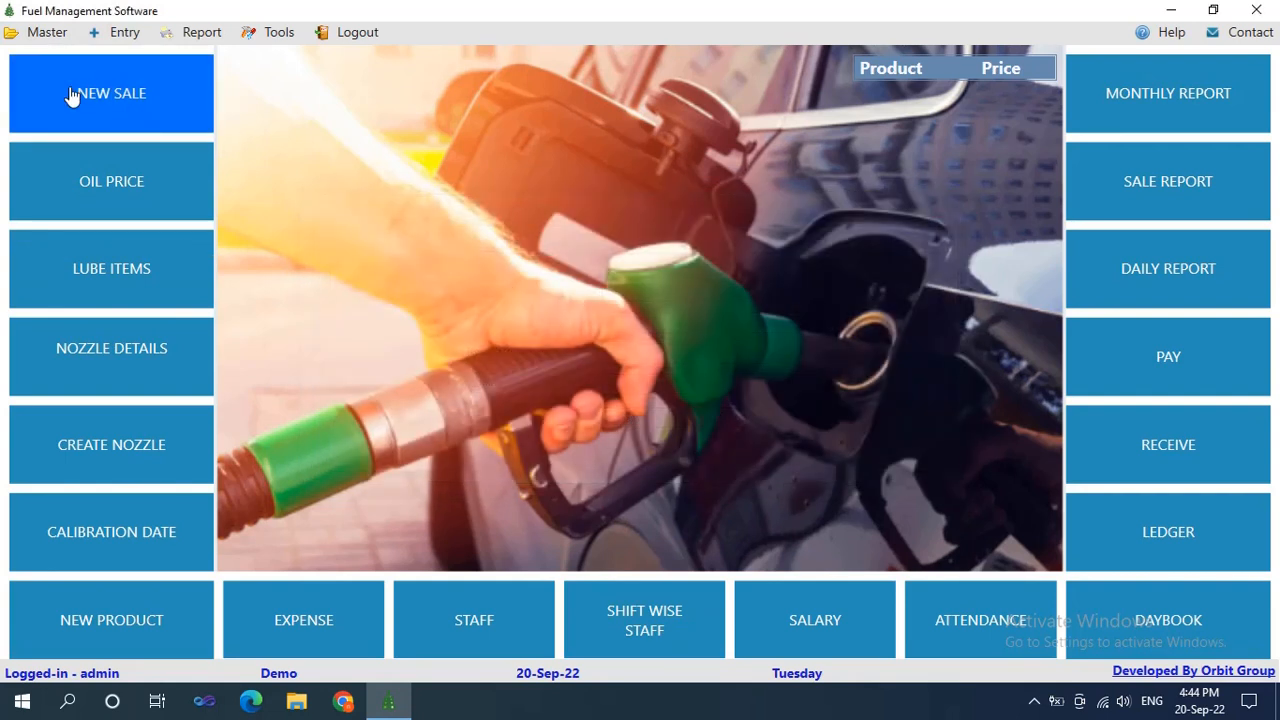
View the data backup and web sync options, then close them without running a backup.
{"action": "left_click", "coordinate": [47, 32]}
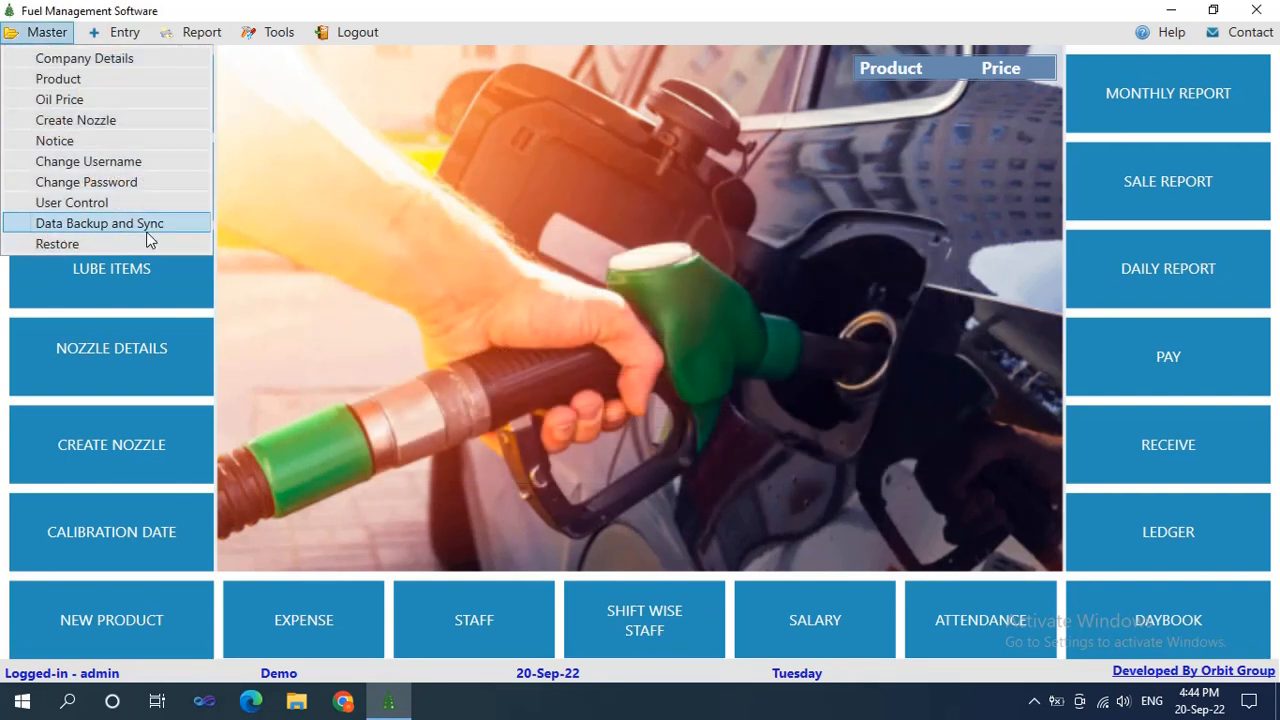
{"action": "left_click", "coordinate": [167, 225]}
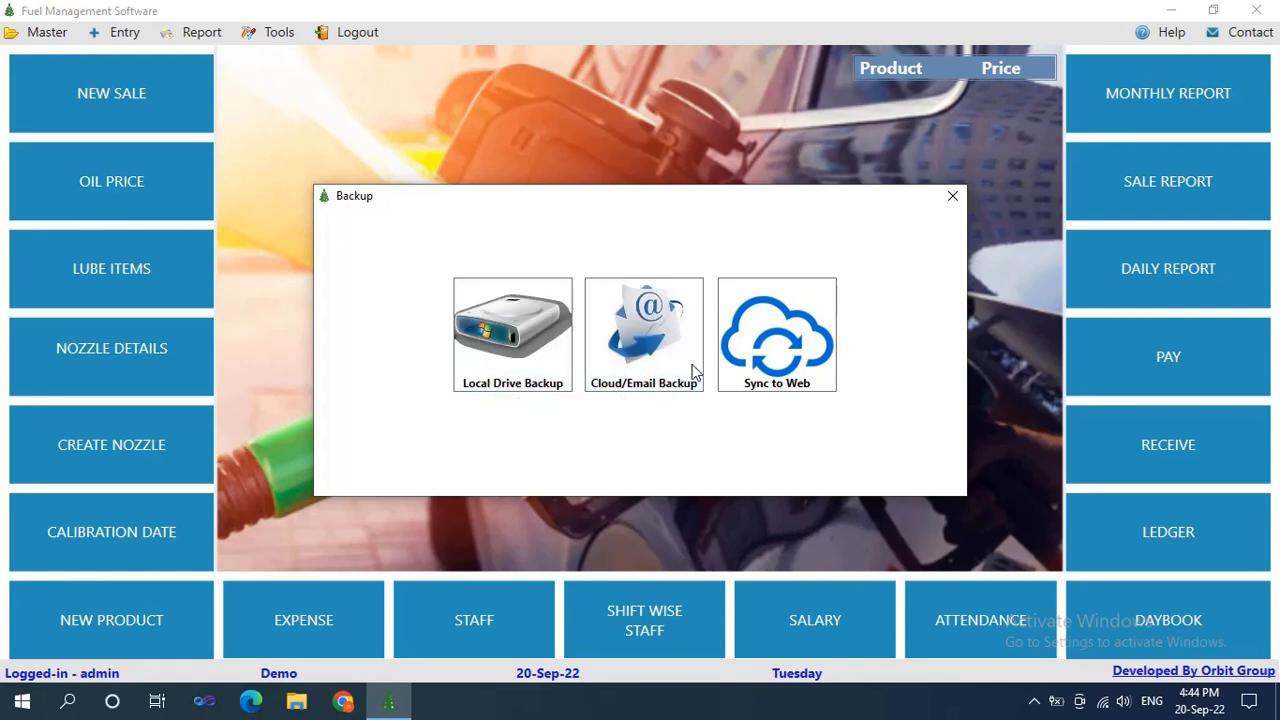
{"action": "left_click", "coordinate": [952, 196]}
{"action": "left_click", "coordinate": [45, 33]}
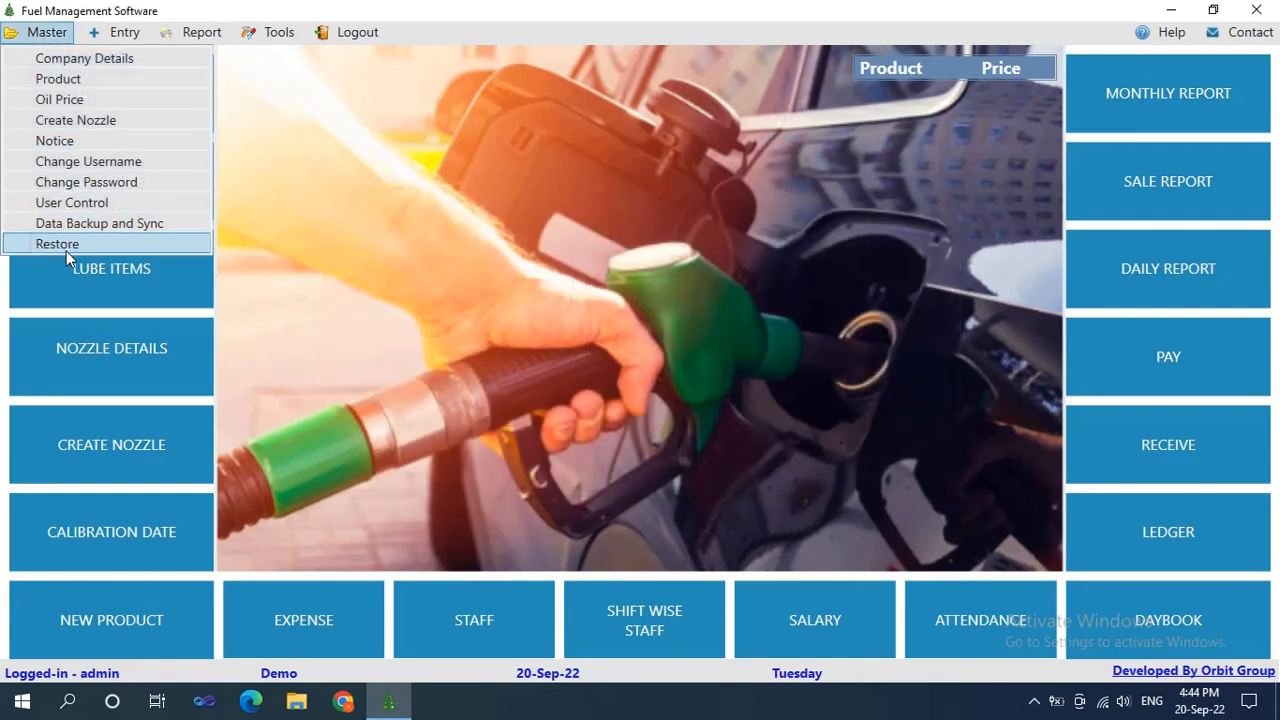
{"action": "left_click", "coordinate": [323, 267]}
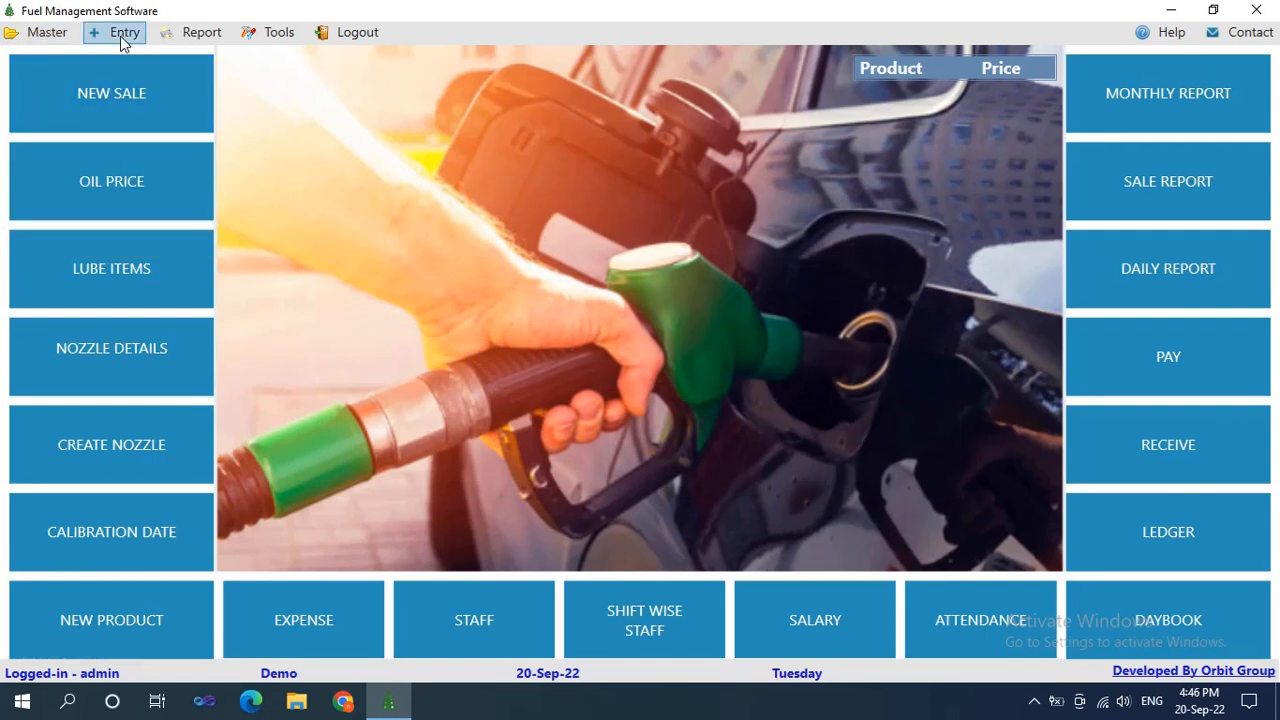
Open the party entry form and examine its name, mobile and address fields along with the party list.
{"action": "left_click", "coordinate": [120, 36]}
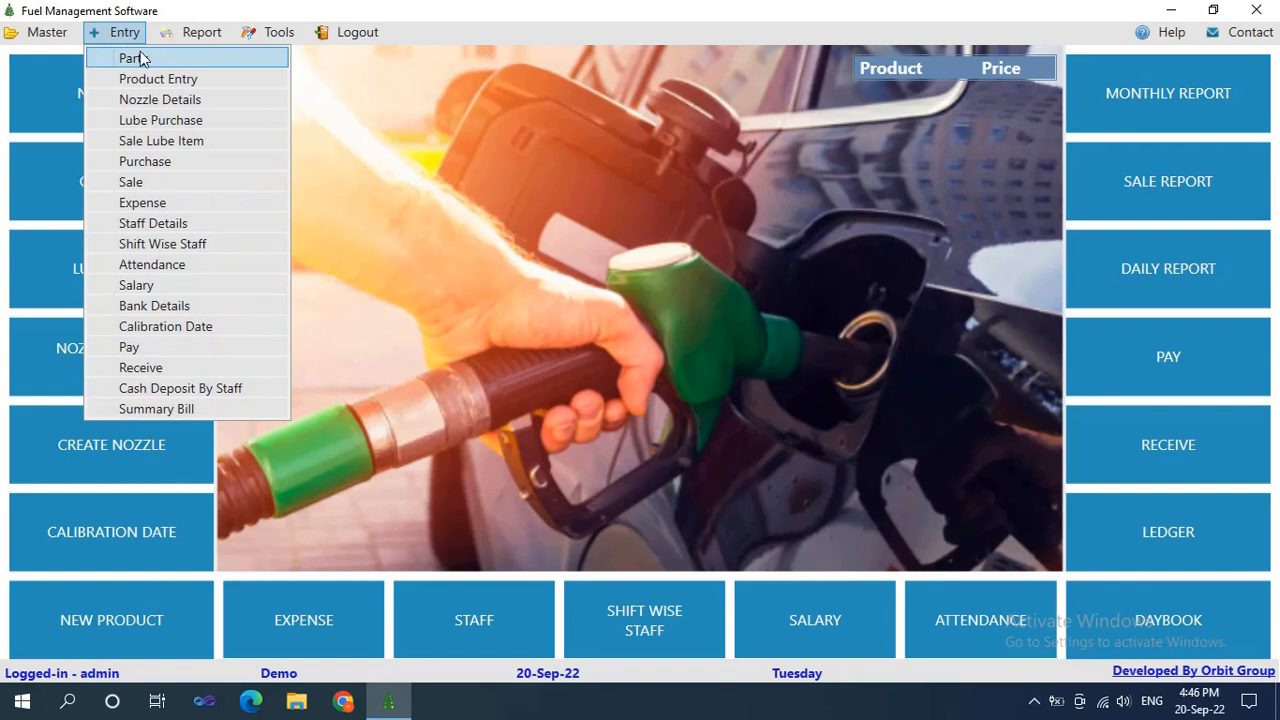
{"action": "left_click", "coordinate": [140, 60]}
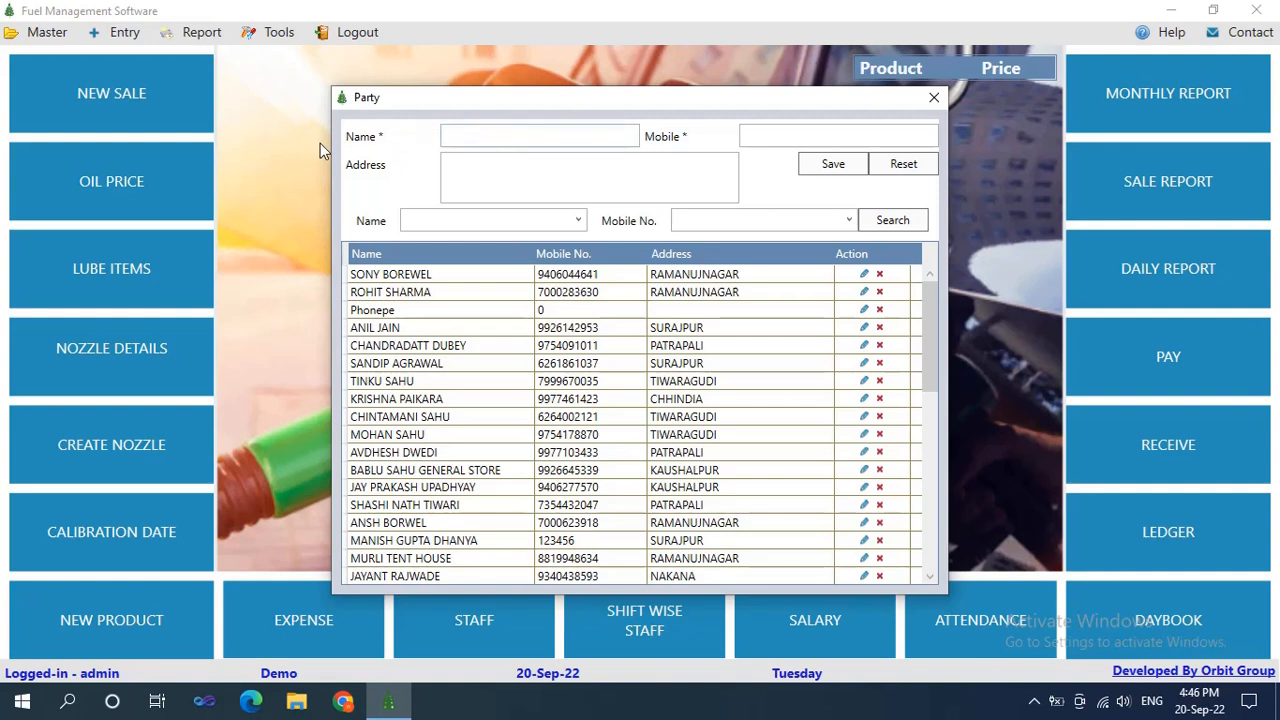
{"action": "left_click", "coordinate": [452, 134]}
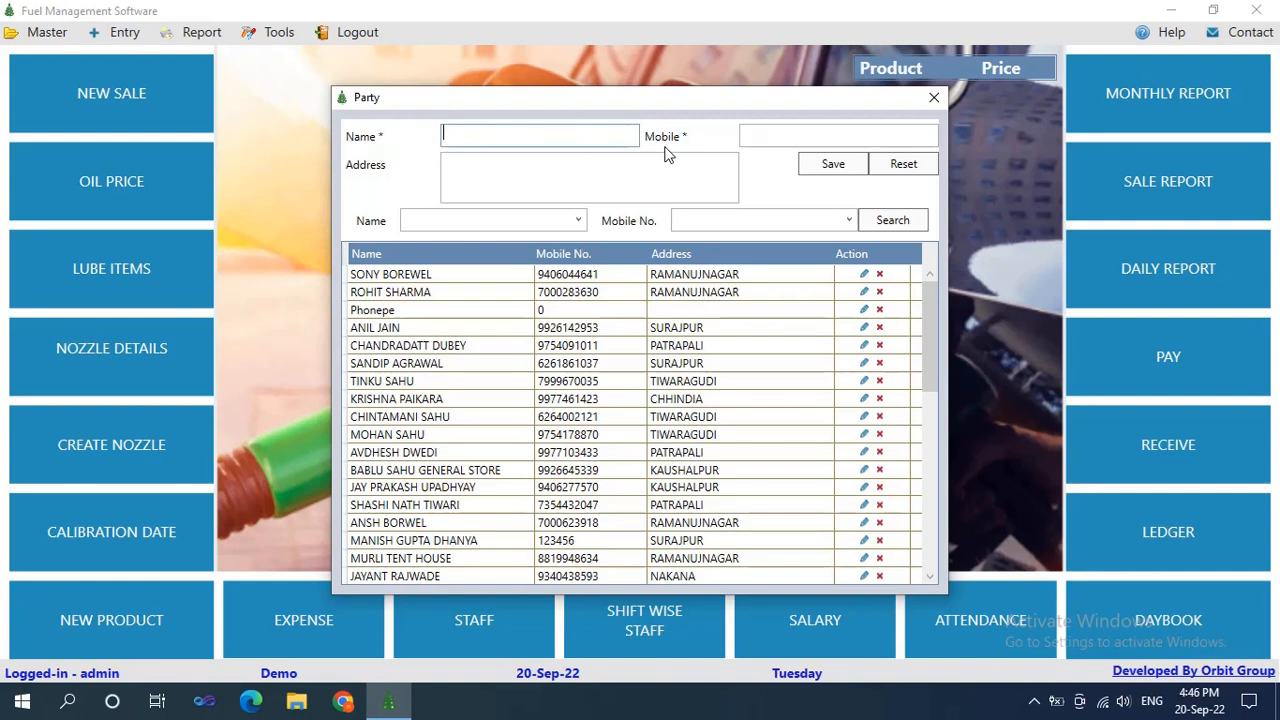
{"action": "left_click", "coordinate": [757, 142]}
{"action": "left_click", "coordinate": [489, 176]}
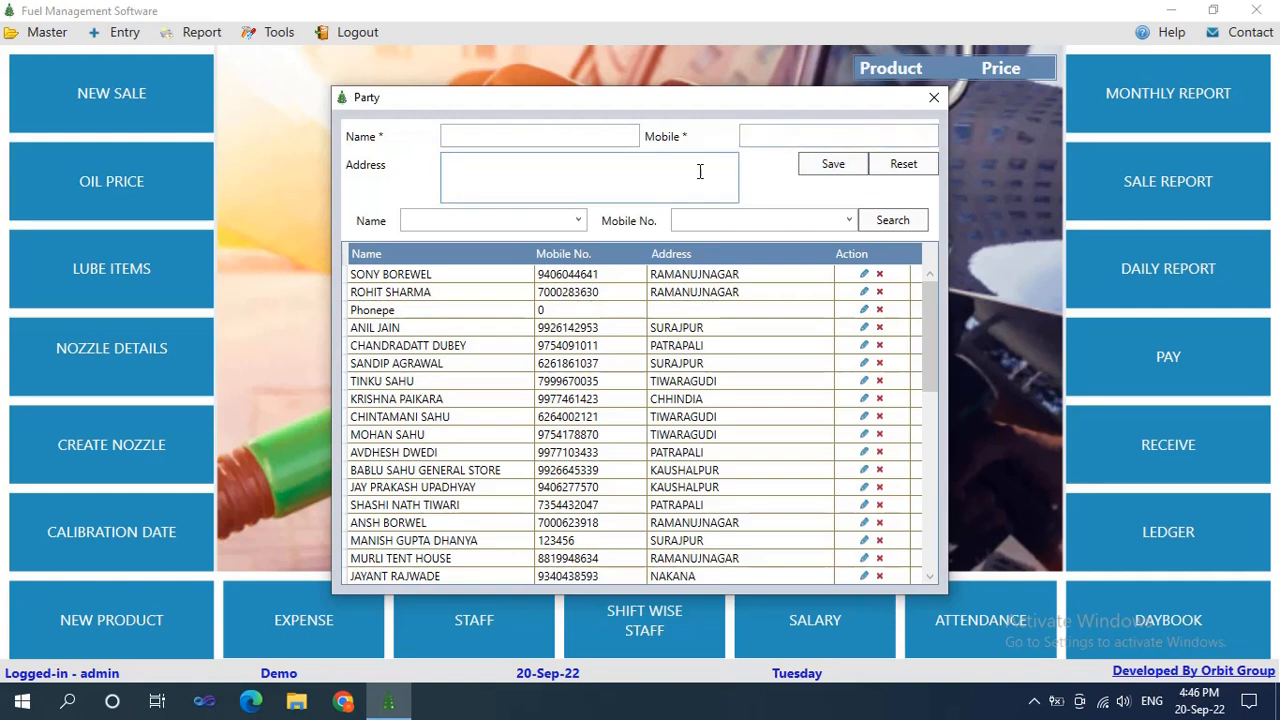
Load the first listed party for editing, update the record without altering its details, and close the party form.
{"action": "left_click", "coordinate": [863, 274]}
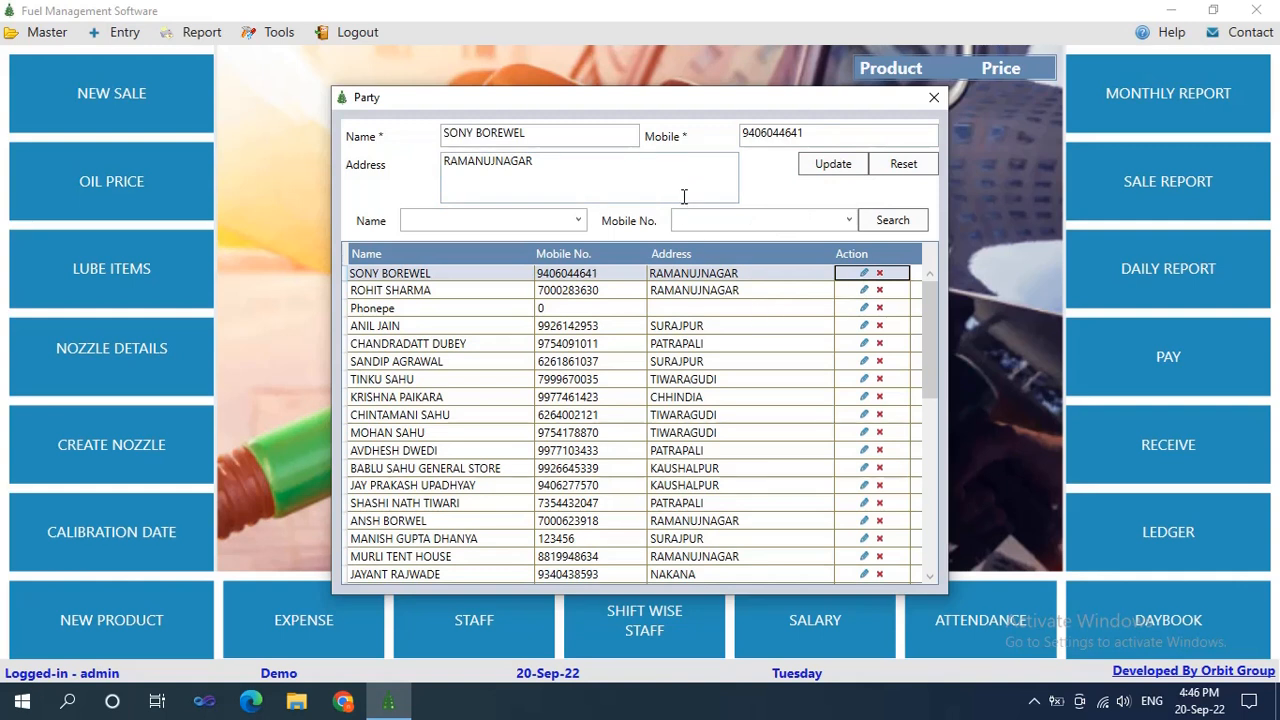
{"action": "left_click", "coordinate": [837, 168]}
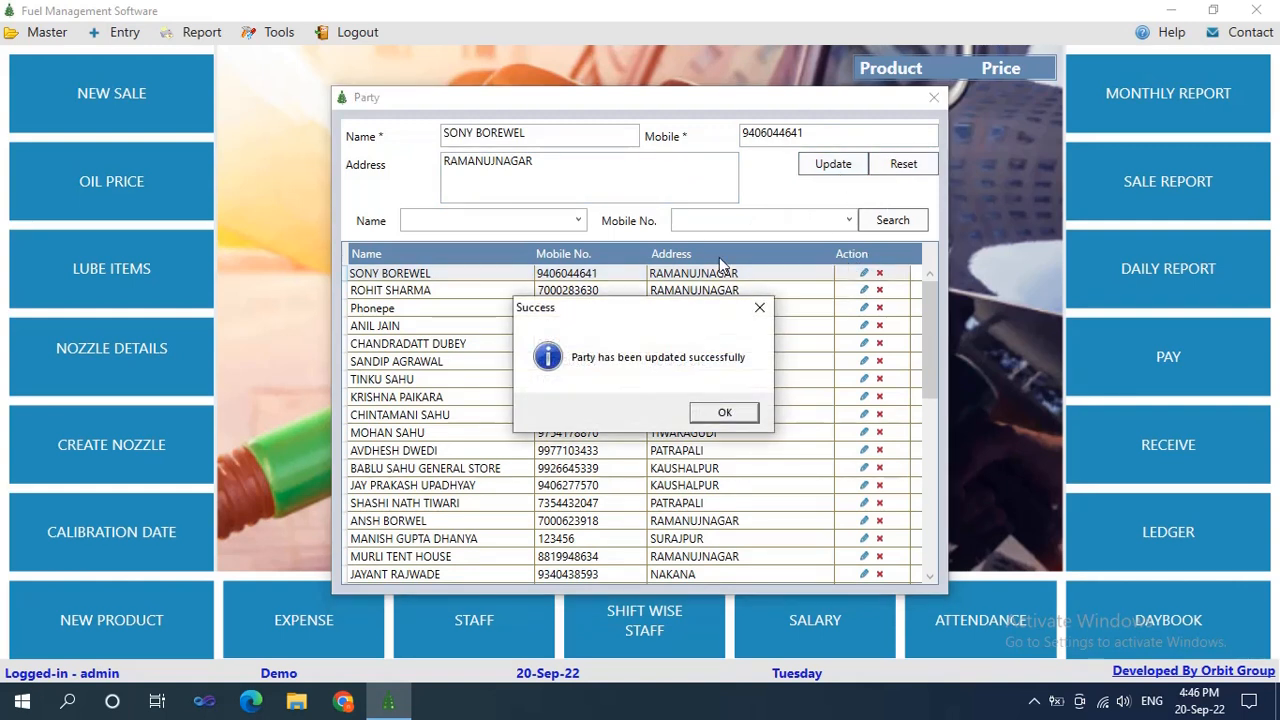
{"action": "left_click", "coordinate": [716, 412]}
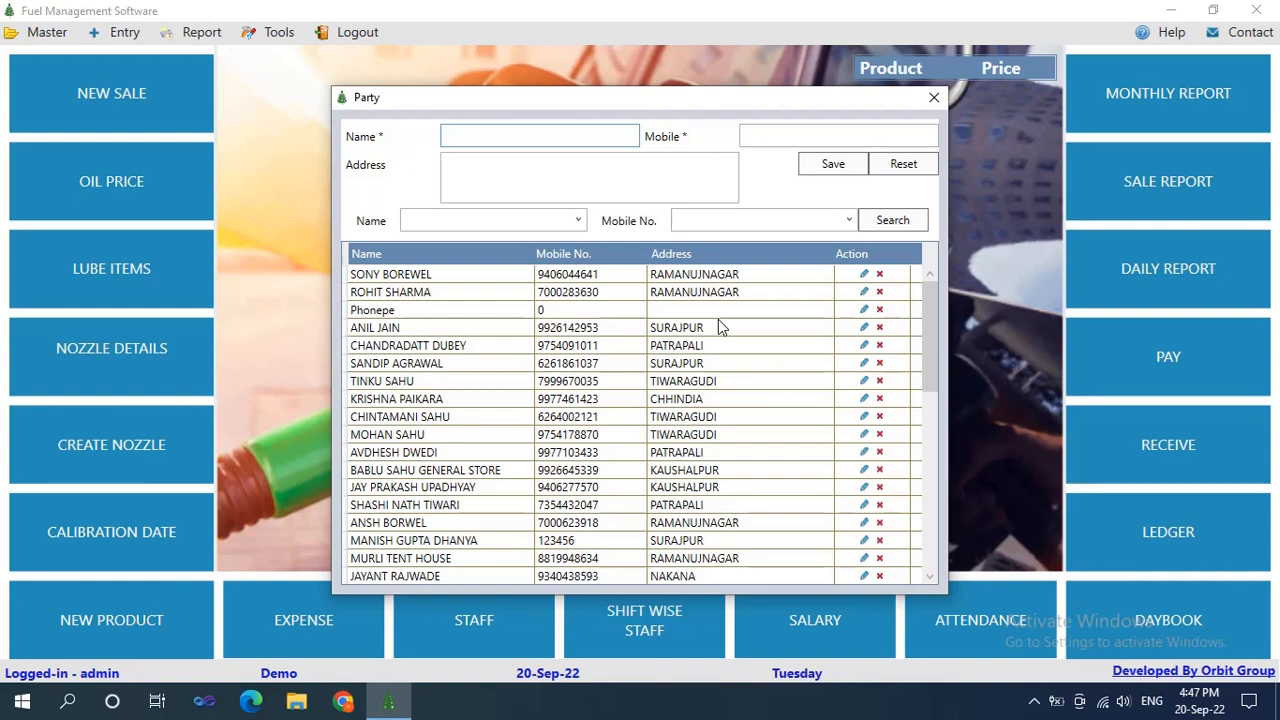
{"action": "left_click", "coordinate": [934, 97]}
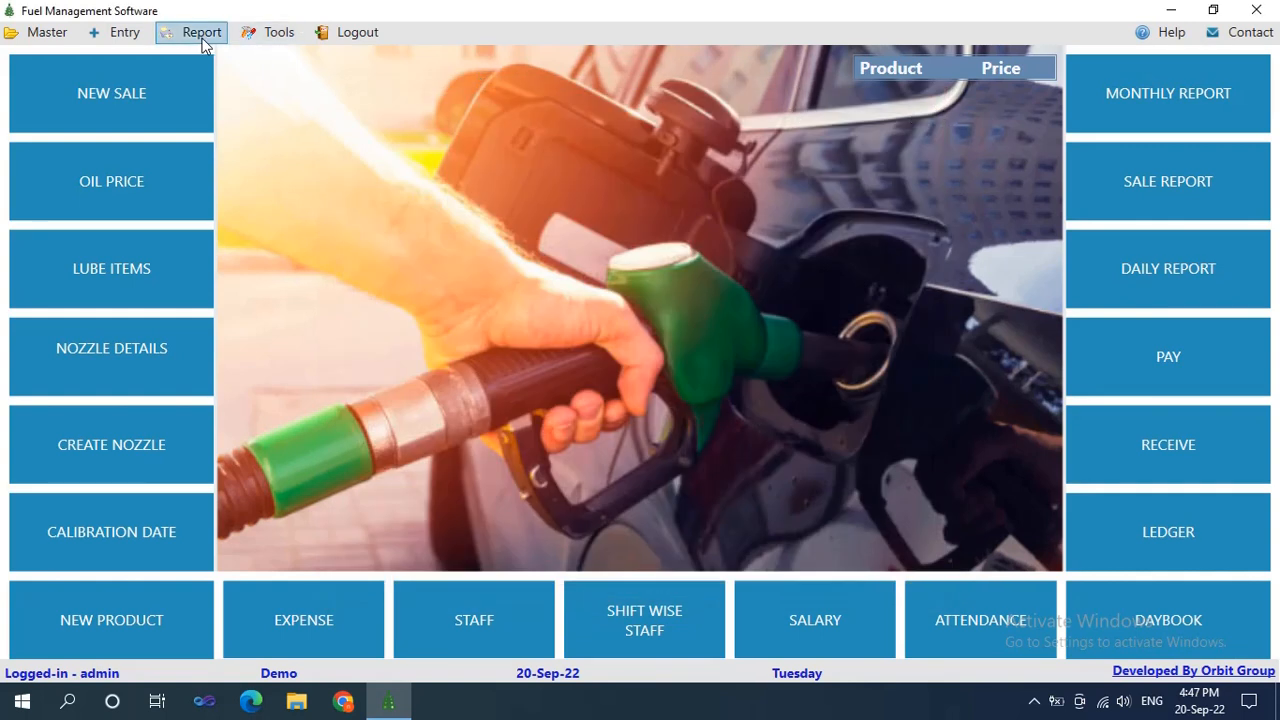
Examine a new product entry with PETROL as product, going through its DIP, received litre and amount fields, and close it without saving.
{"action": "left_click", "coordinate": [115, 32]}
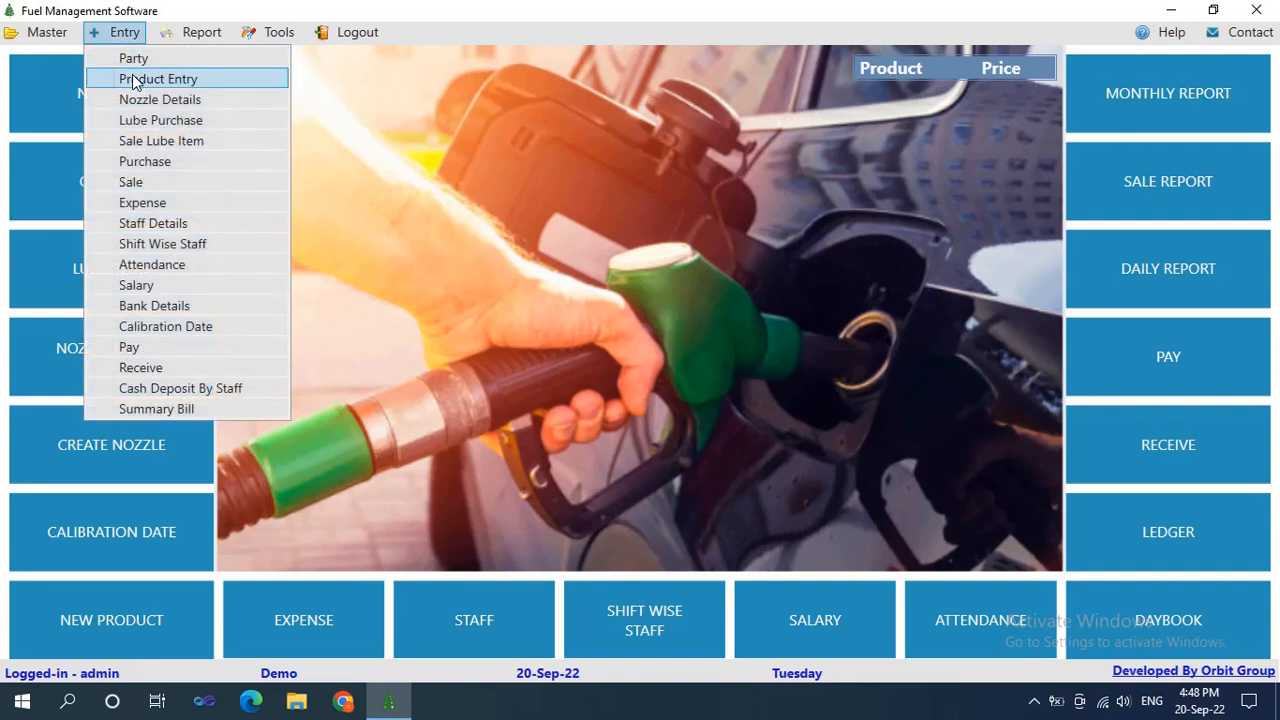
{"action": "left_click", "coordinate": [135, 80]}
{"action": "left_click", "coordinate": [894, 155]}
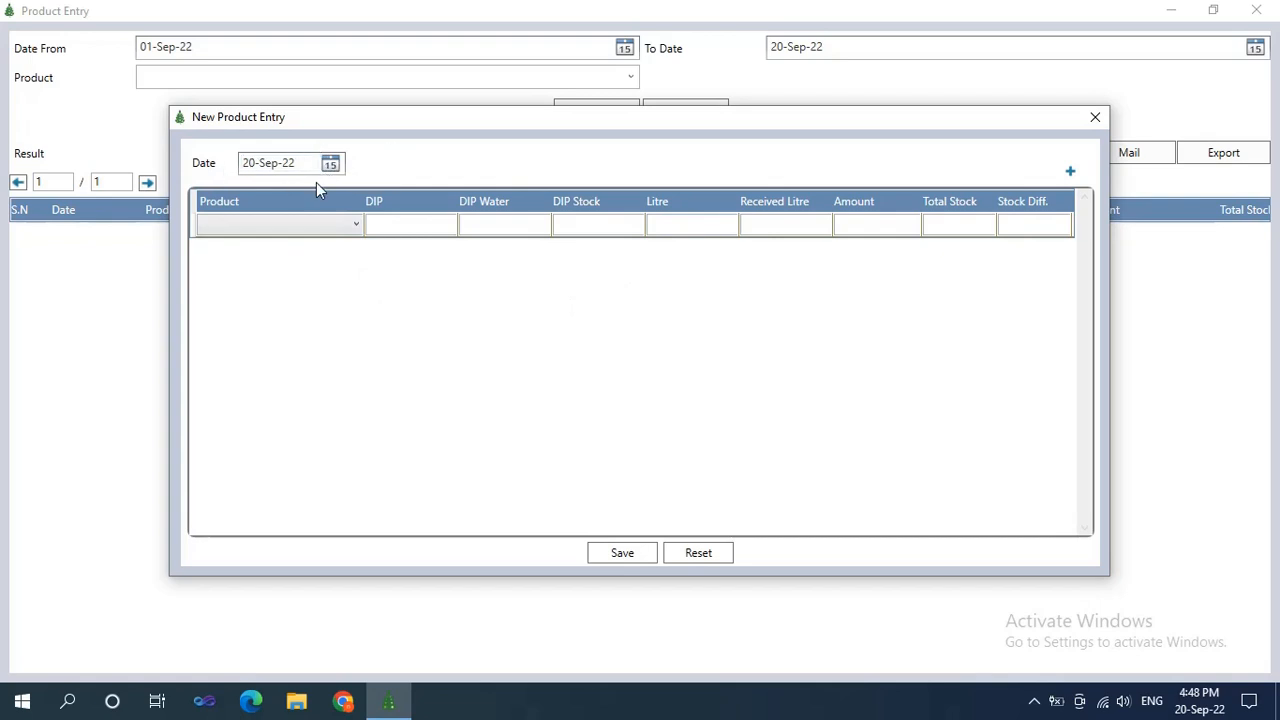
{"action": "left_click", "coordinate": [358, 226]}
{"action": "left_click", "coordinate": [305, 248]}
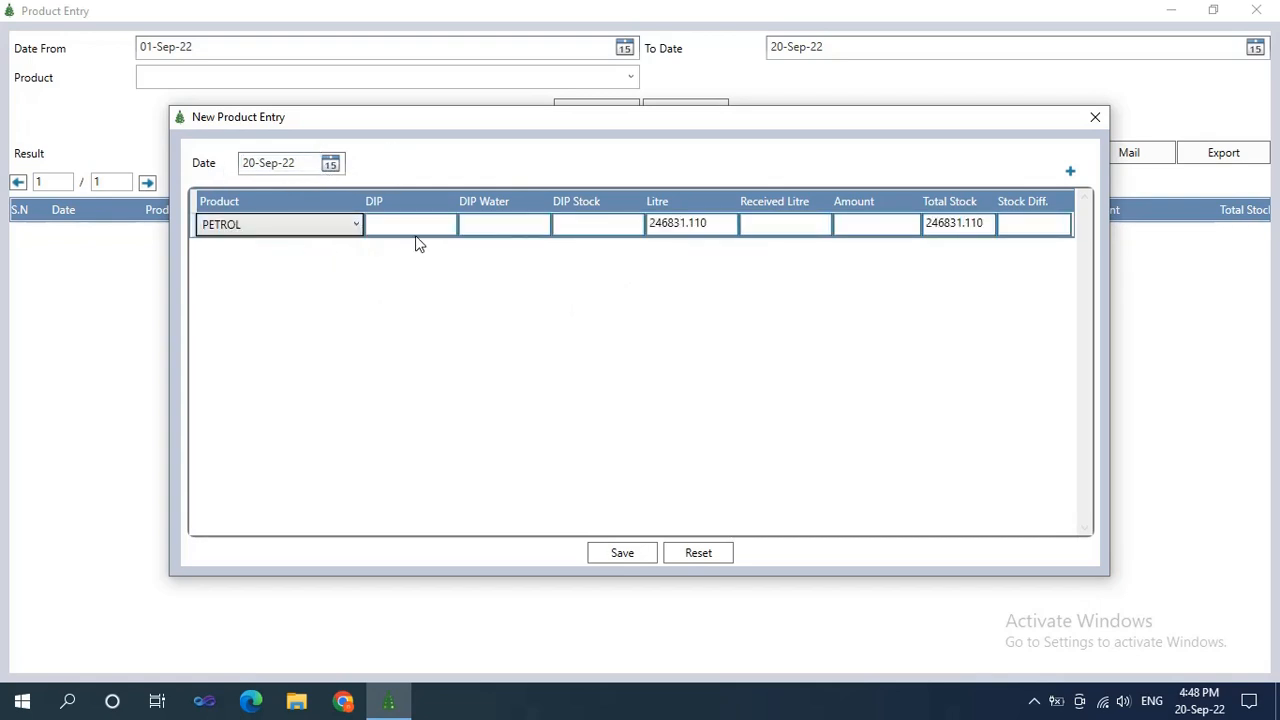
{"action": "left_click", "coordinate": [411, 229]}
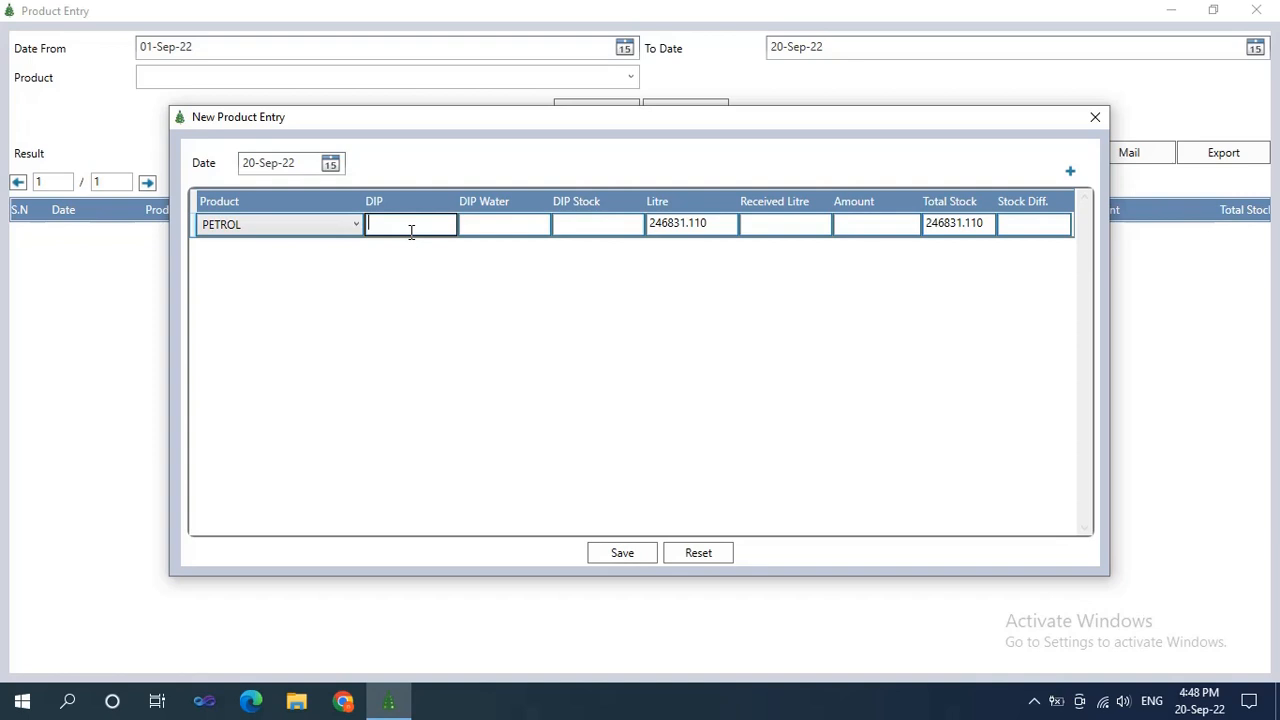
{"action": "left_click", "coordinate": [491, 222]}
{"action": "left_click", "coordinate": [571, 222]}
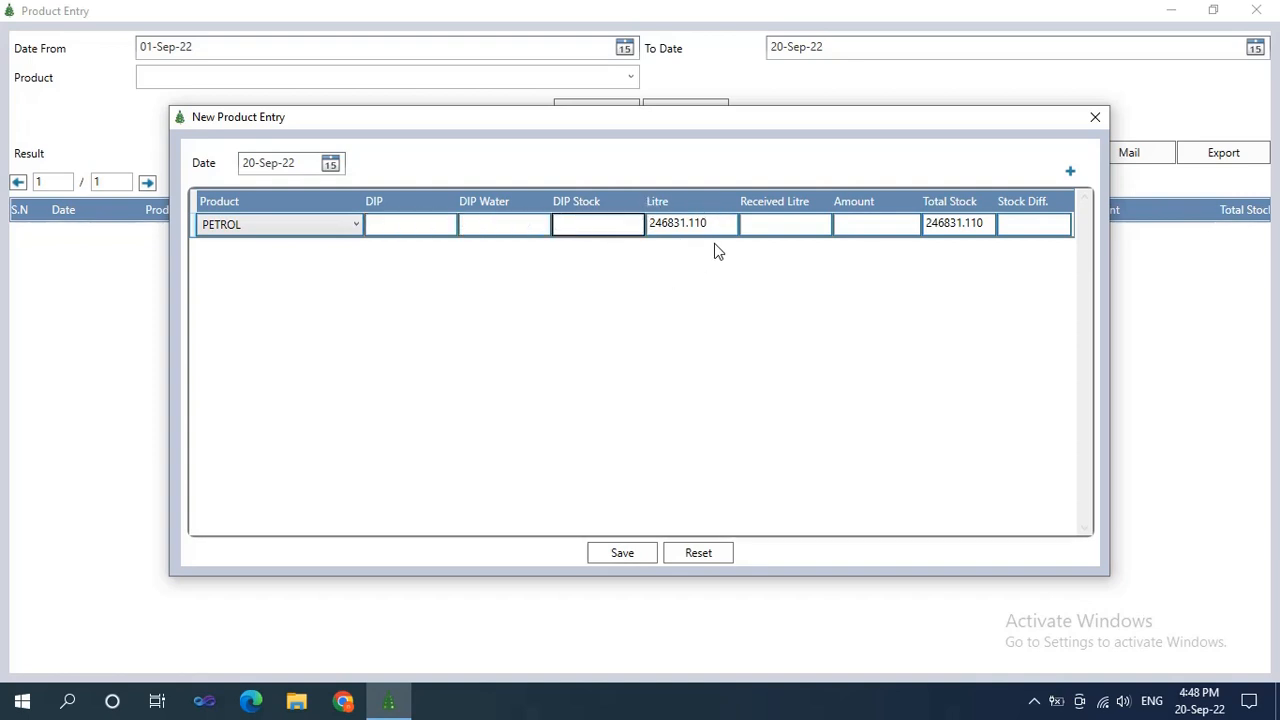
{"action": "left_click", "coordinate": [781, 224]}
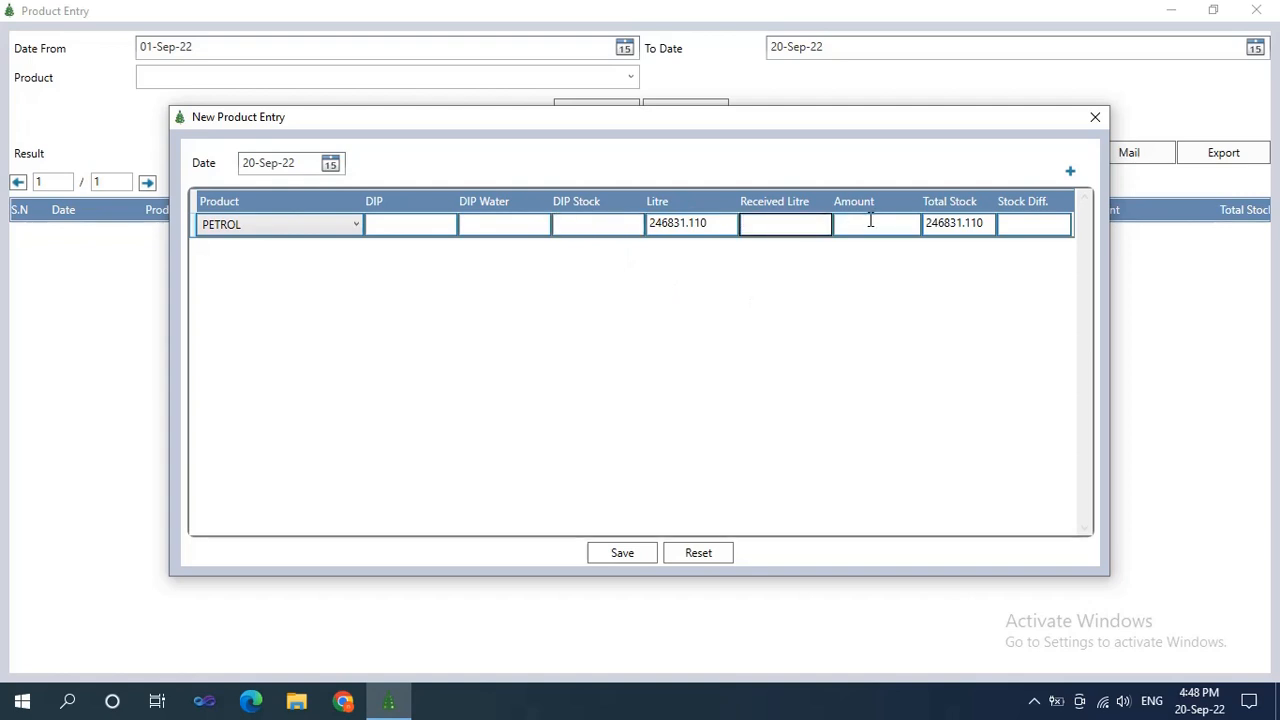
{"action": "left_click", "coordinate": [870, 221]}
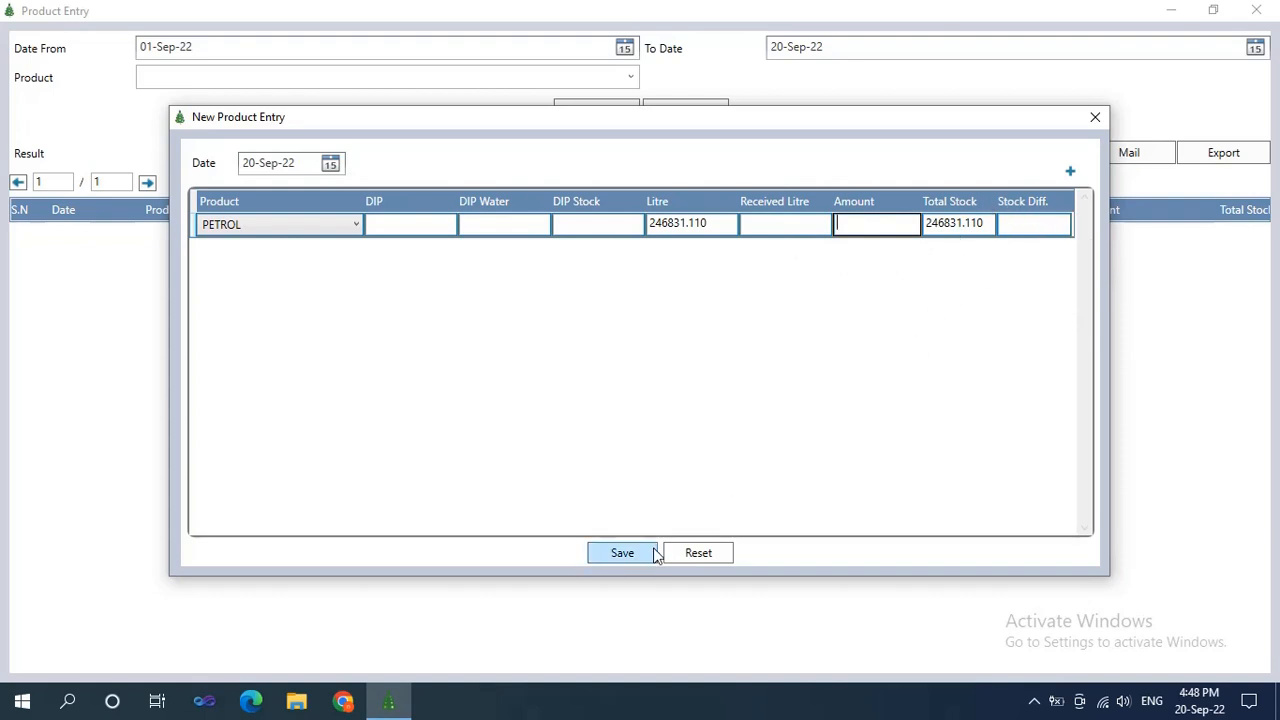
{"action": "left_click", "coordinate": [1095, 117]}
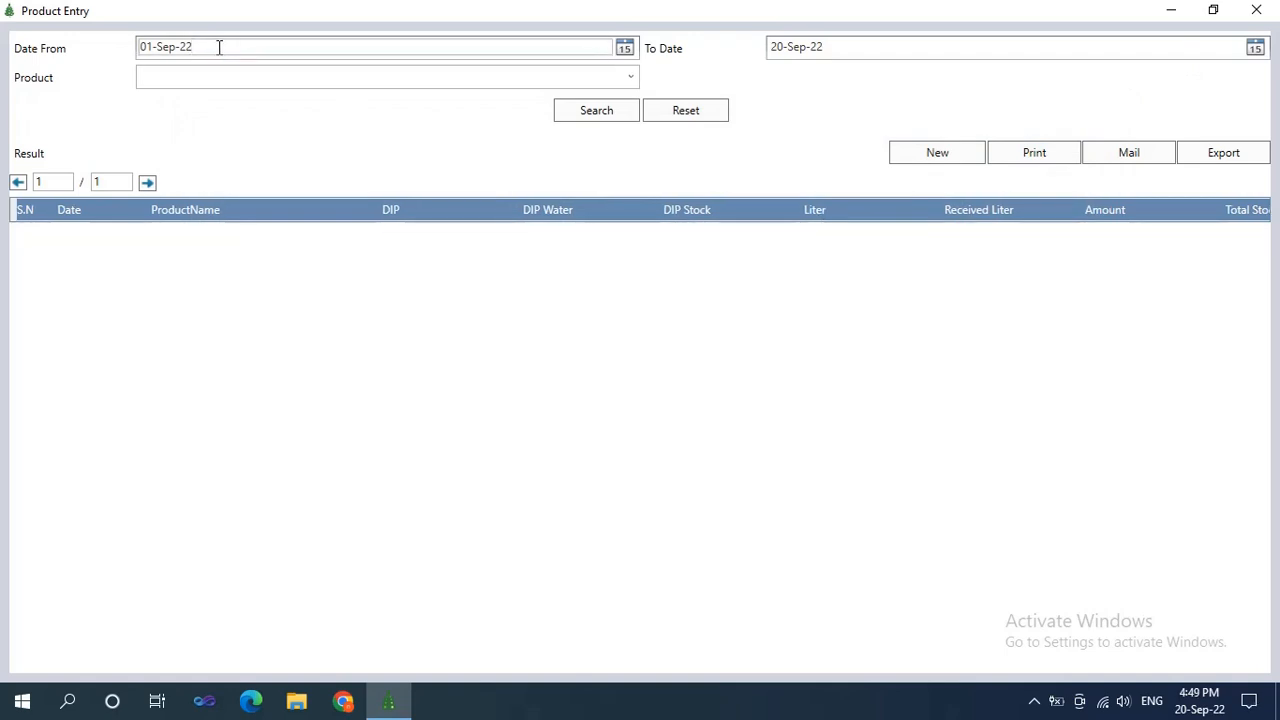
Search product entries starting from 01-Sep-21, view the first result in its edit form, and close both without changes.
{"action": "type", "text": "1"}
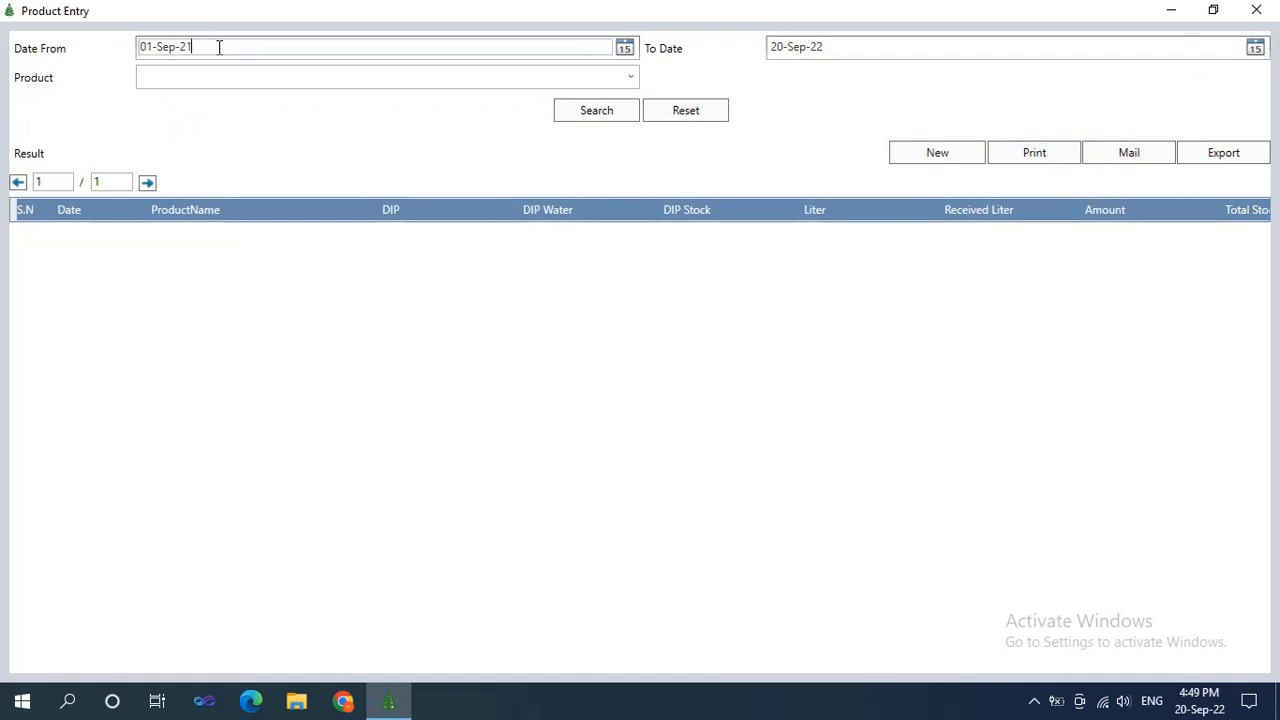
{"action": "left_click", "coordinate": [560, 116]}
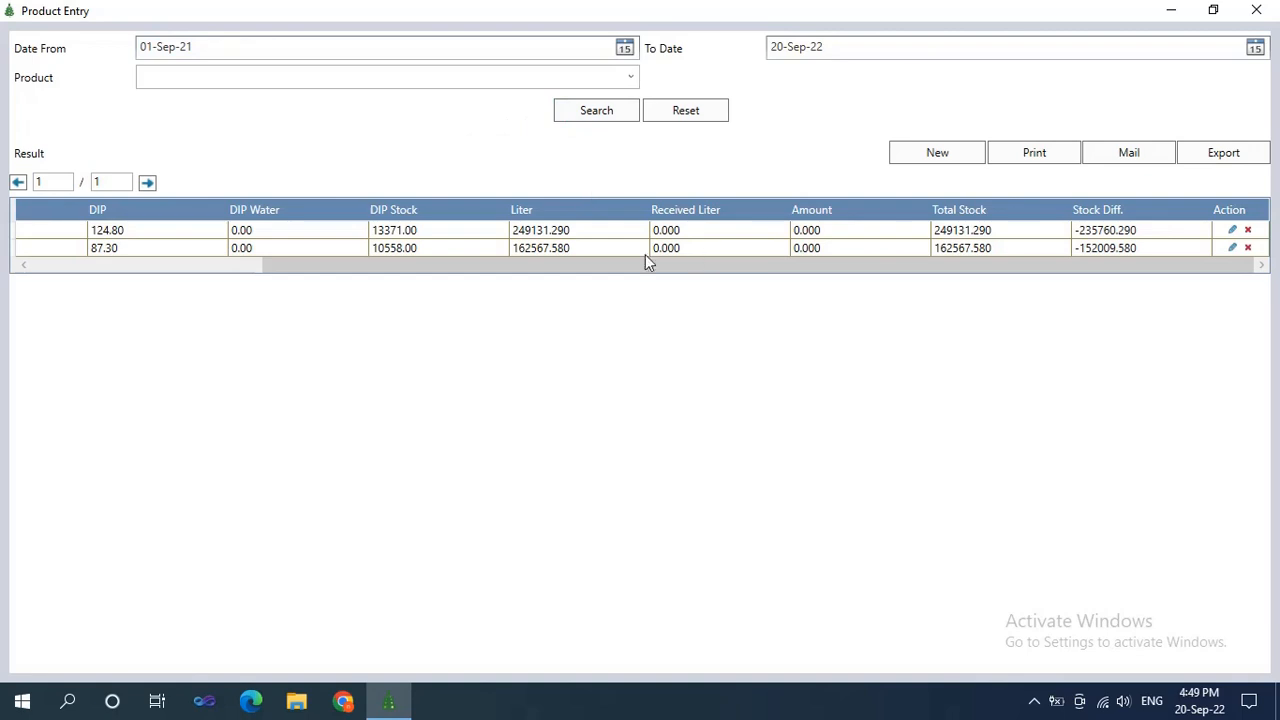
{"action": "left_click", "coordinate": [1231, 231]}
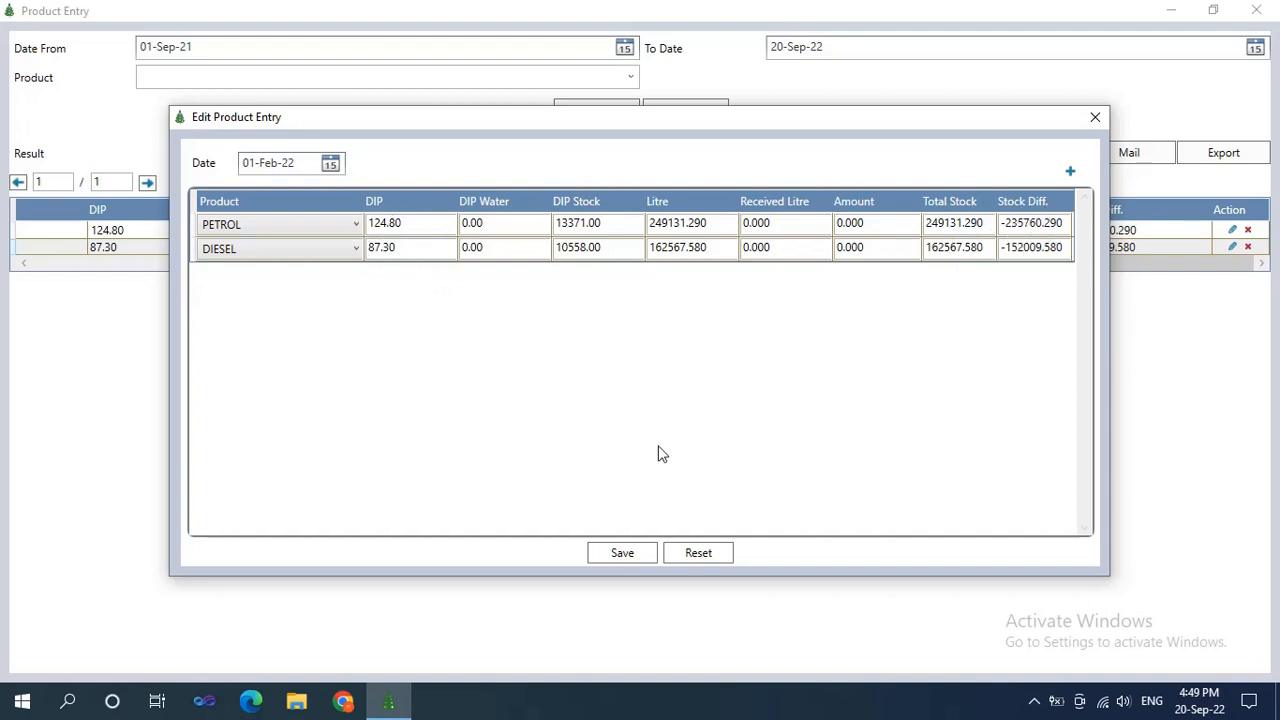
{"action": "left_click", "coordinate": [1096, 120]}
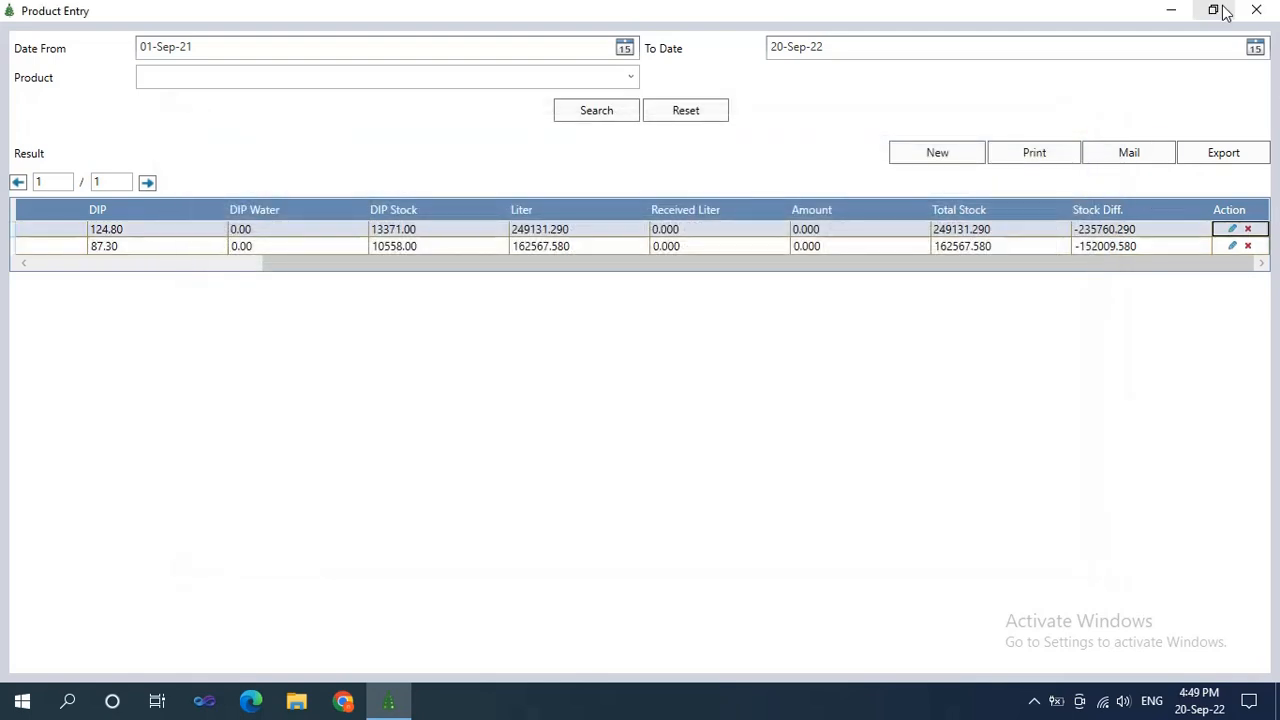
{"action": "left_click", "coordinate": [1256, 10]}
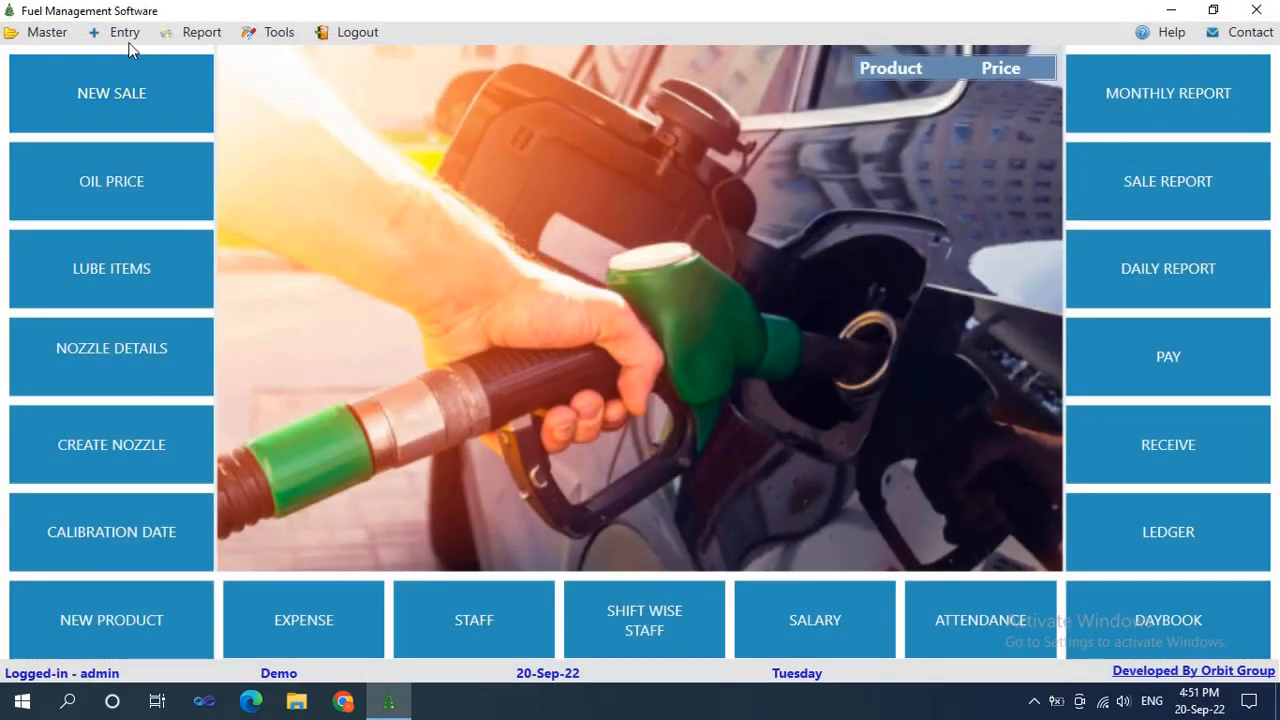
Start a new nozzle details record, set it to Shift instead of Full Day, and view the shift choices without picking one.
{"action": "left_click", "coordinate": [118, 32]}
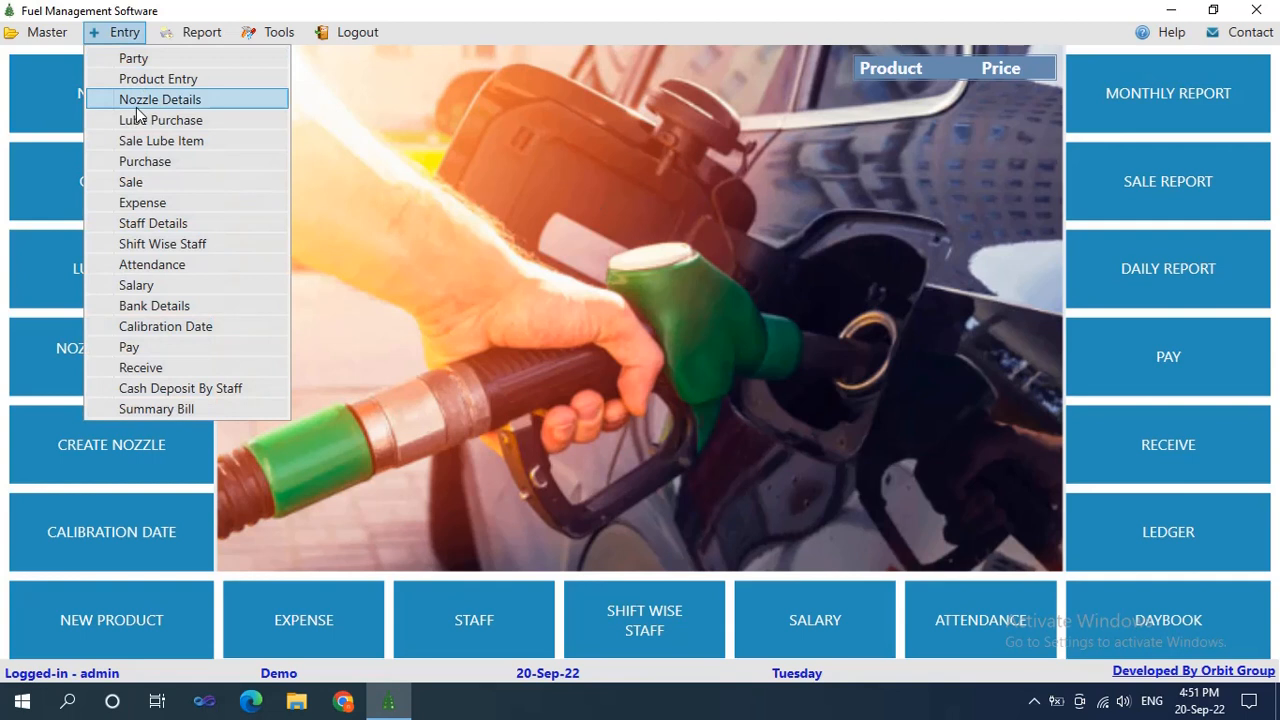
{"action": "left_click", "coordinate": [140, 104]}
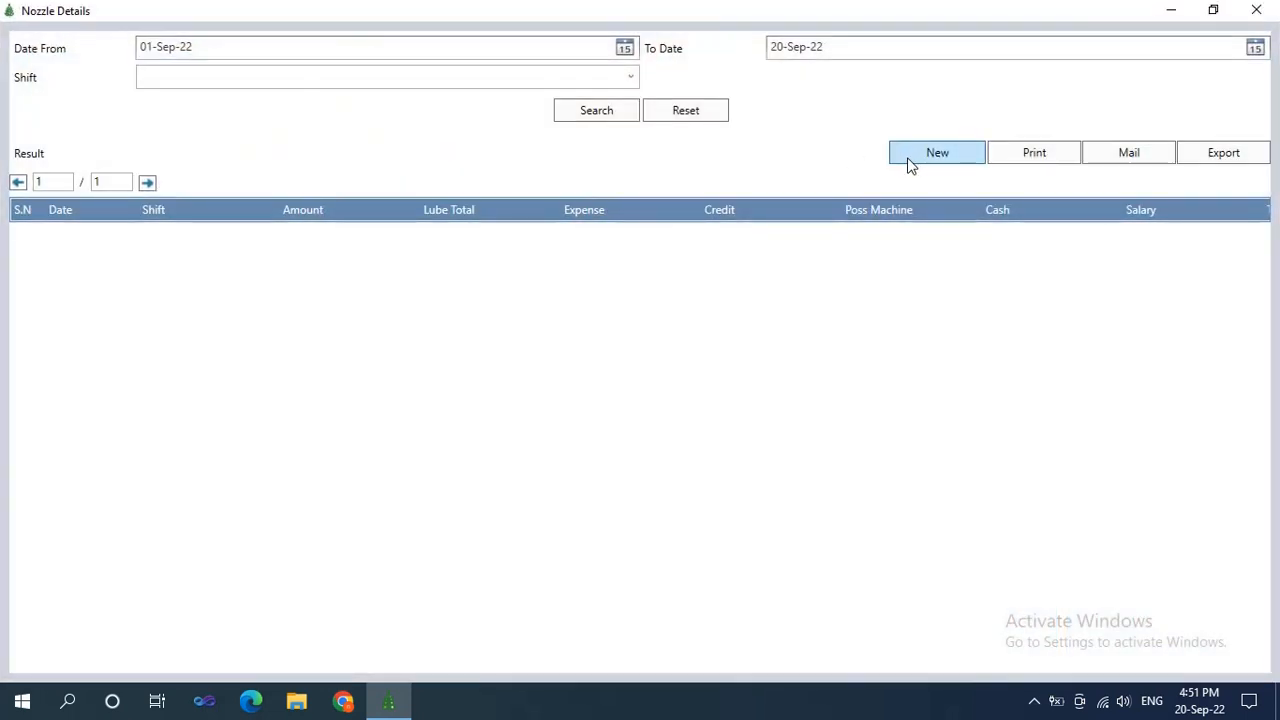
{"action": "left_click", "coordinate": [910, 160]}
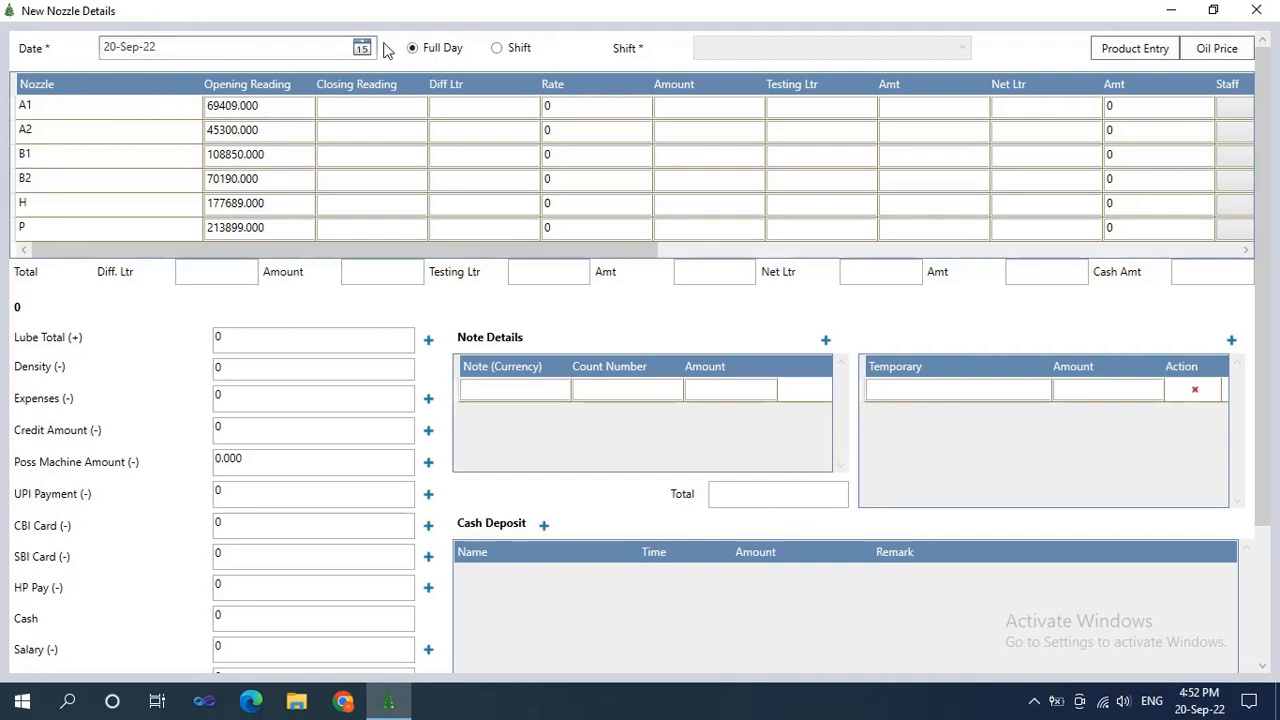
{"action": "left_click", "coordinate": [497, 49]}
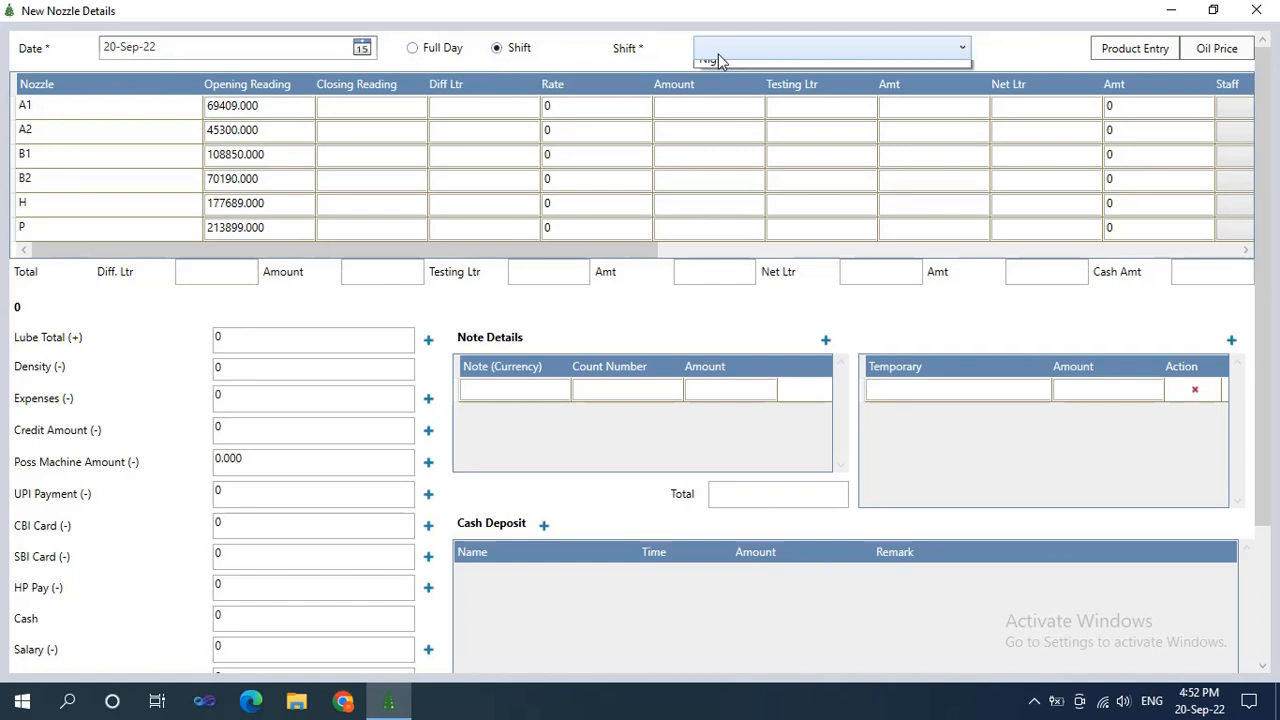
{"action": "left_click", "coordinate": [718, 52]}
{"action": "left_click", "coordinate": [599, 63]}
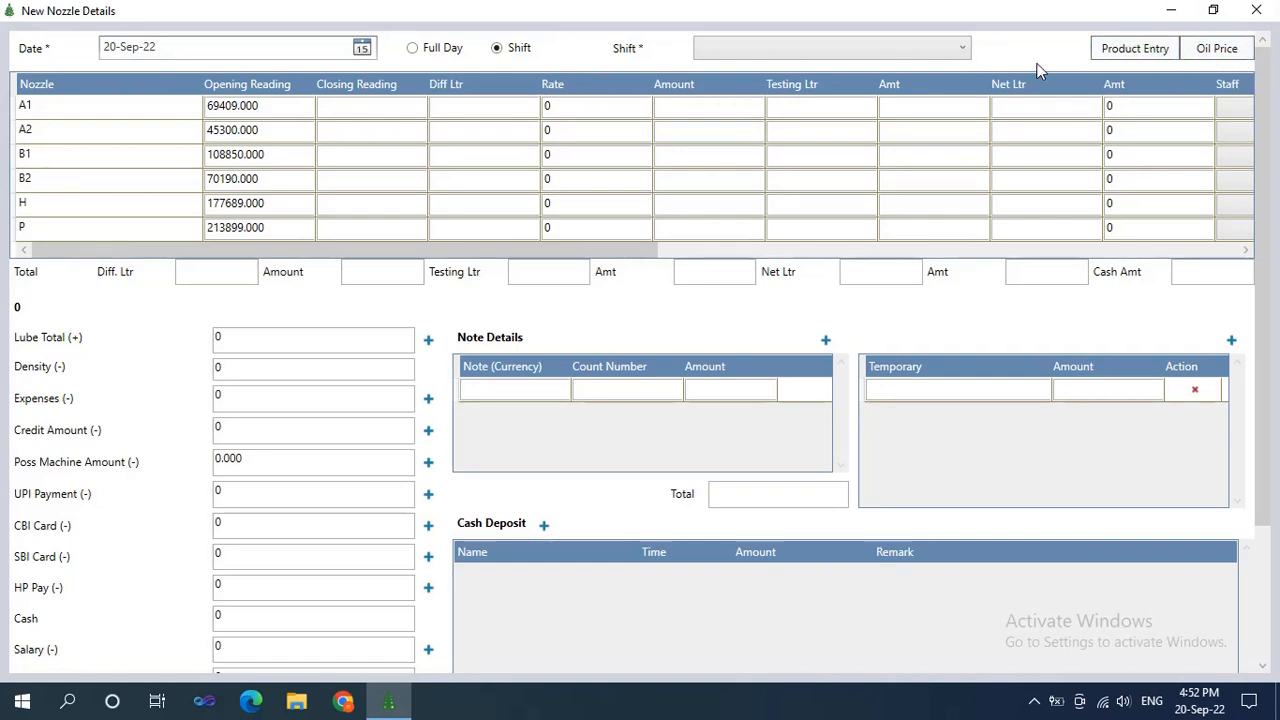
View the new product entry and new oil price forms from the nozzle details record, closing each without saving.
{"action": "left_click", "coordinate": [1118, 58]}
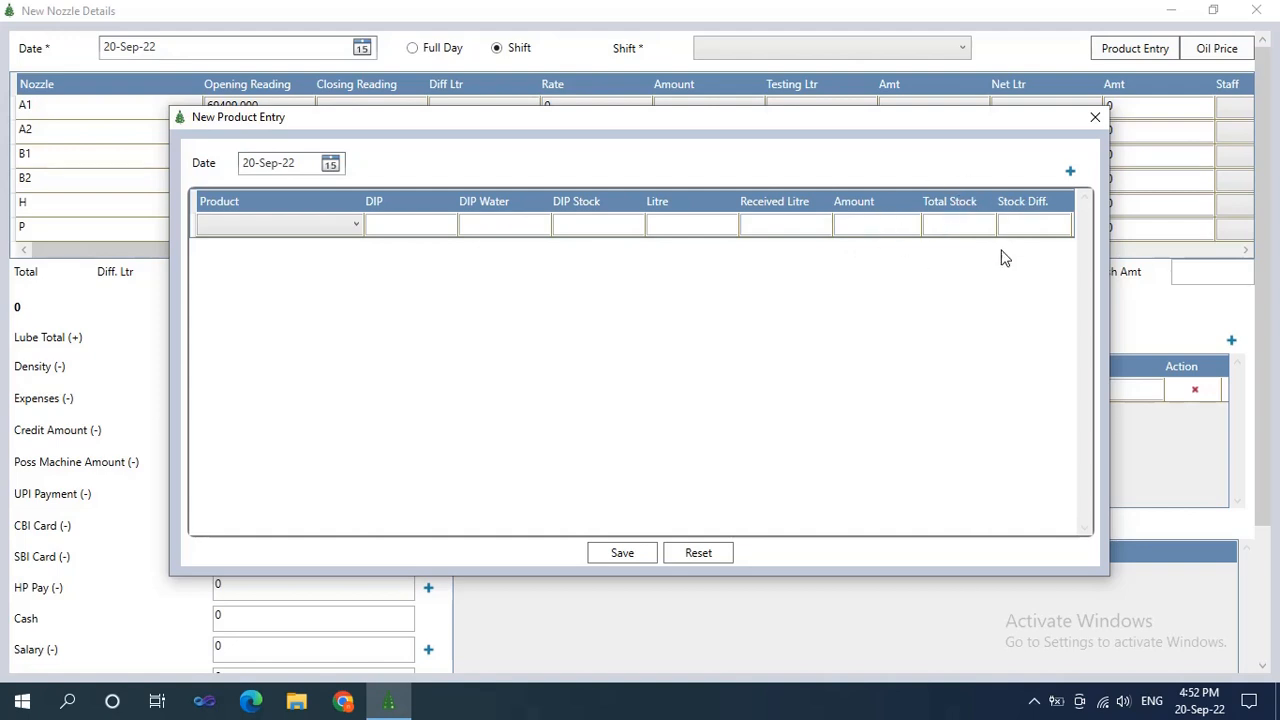
{"action": "left_click", "coordinate": [1095, 122]}
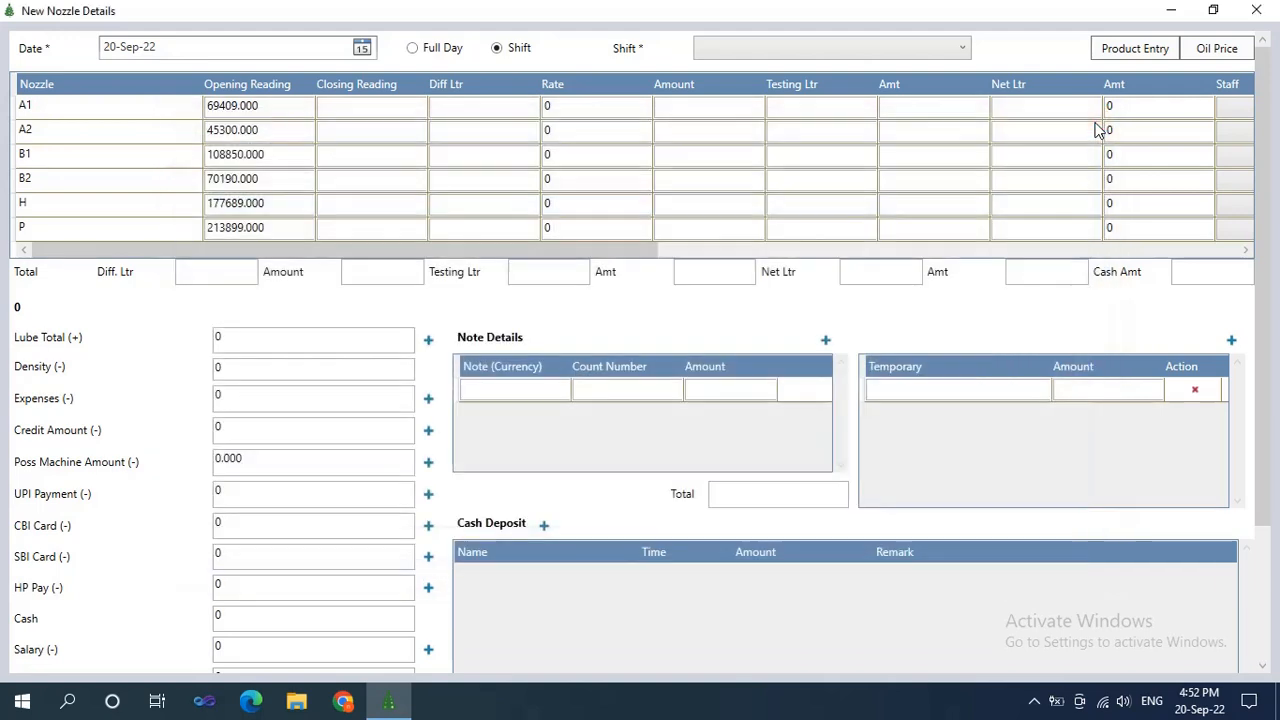
{"action": "left_click", "coordinate": [1216, 56]}
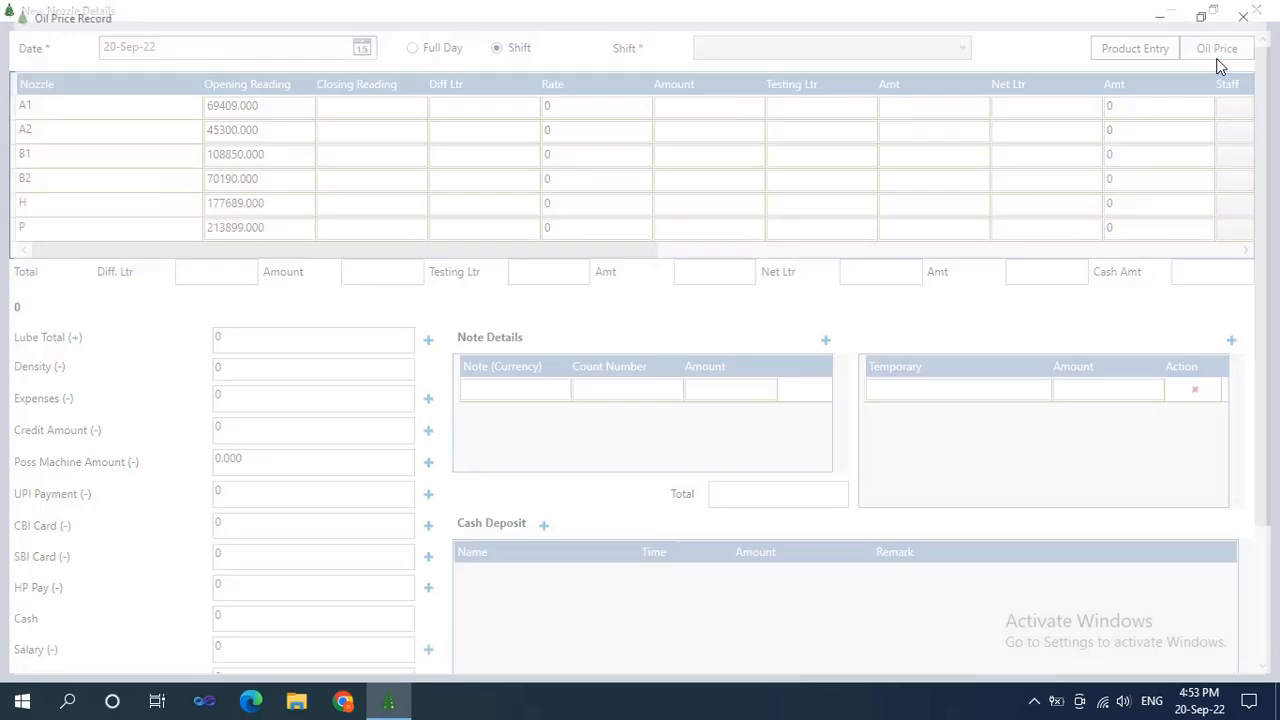
{"action": "left_click", "coordinate": [966, 154]}
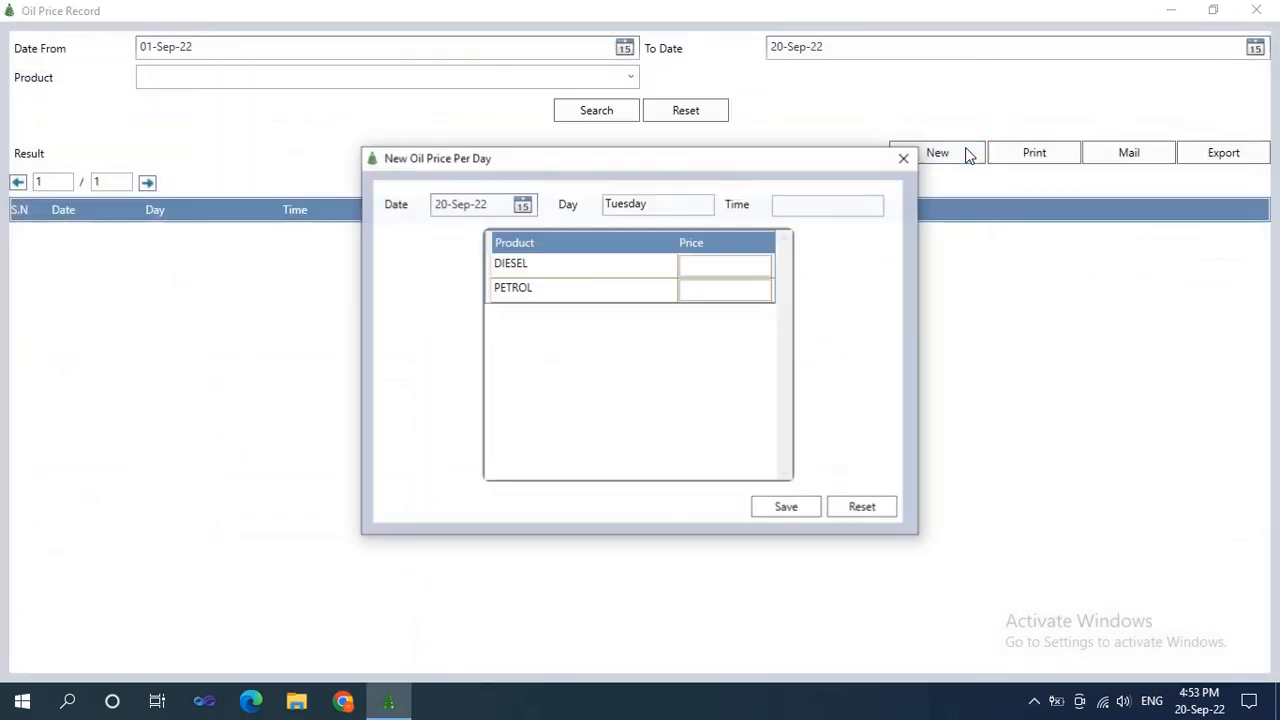
{"action": "left_click", "coordinate": [907, 158]}
{"action": "left_click", "coordinate": [1256, 10]}
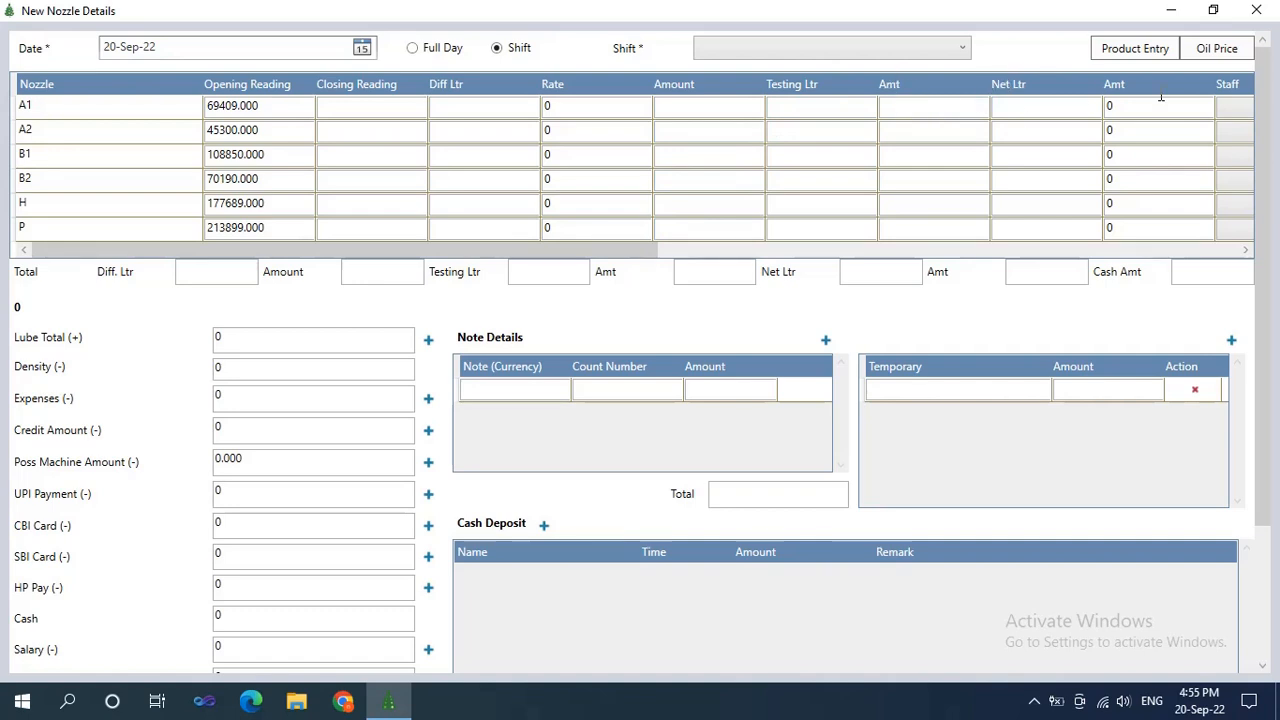
View the staff choices for the first nozzle row without assigning anyone.
{"action": "left_click_drag", "start_coordinate": [648, 250], "coordinate": [822, 249]}
{"action": "left_click", "coordinate": [989, 108]}
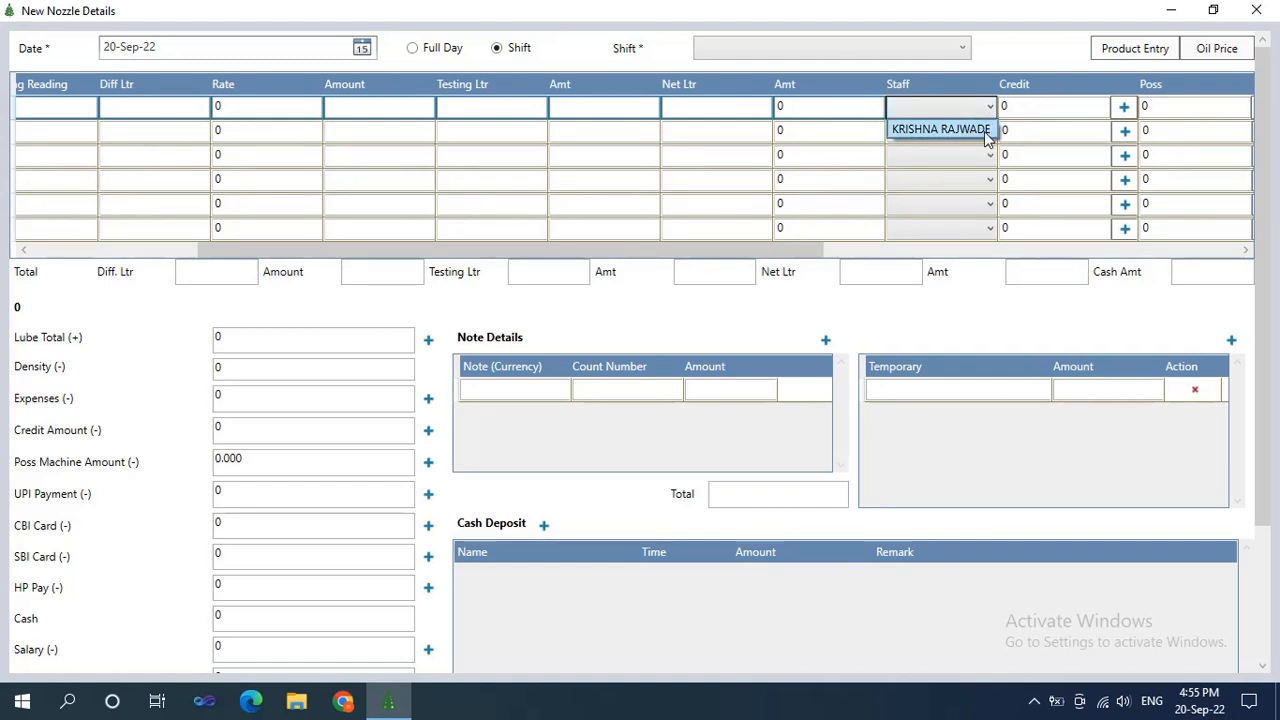
{"action": "left_click", "coordinate": [1037, 140]}
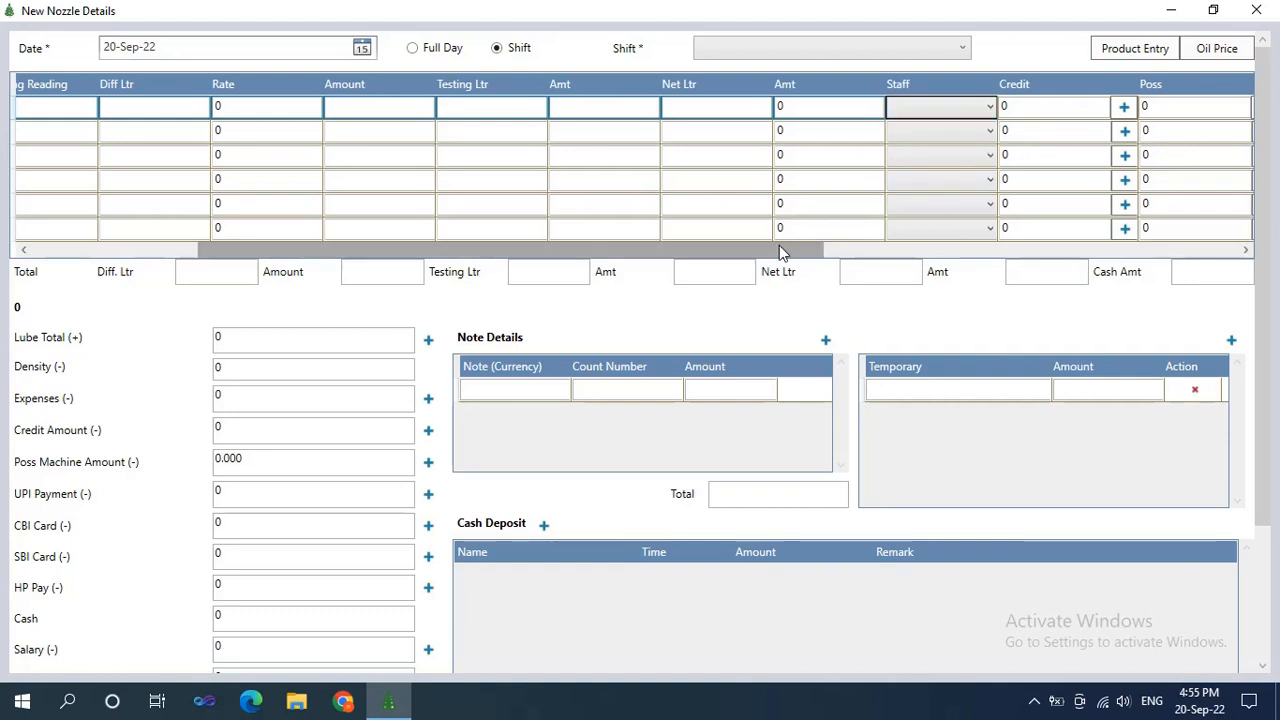
View the new sale forms for the first nozzle row's Credit, Poss and CBI Card amounts, closing each without saving.
{"action": "left_click_drag", "start_coordinate": [780, 249], "coordinate": [1054, 252]}
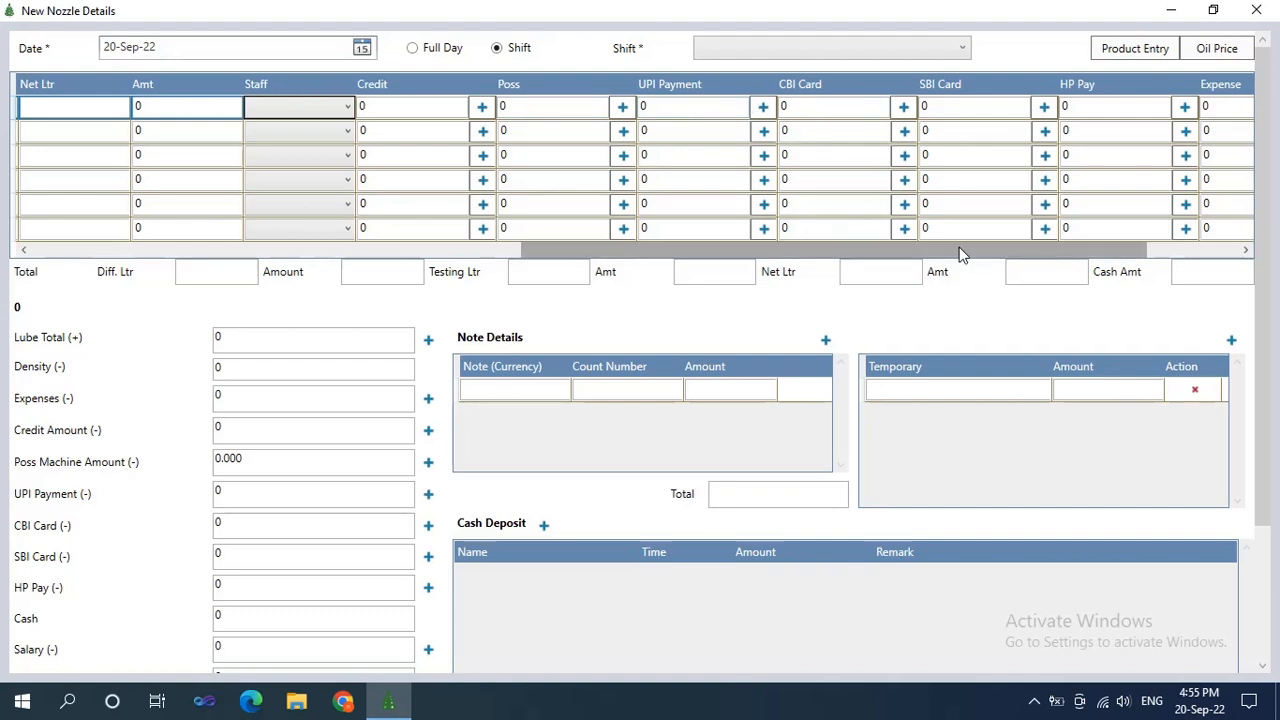
{"action": "left_click_drag", "start_coordinate": [985, 254], "coordinate": [1079, 254]}
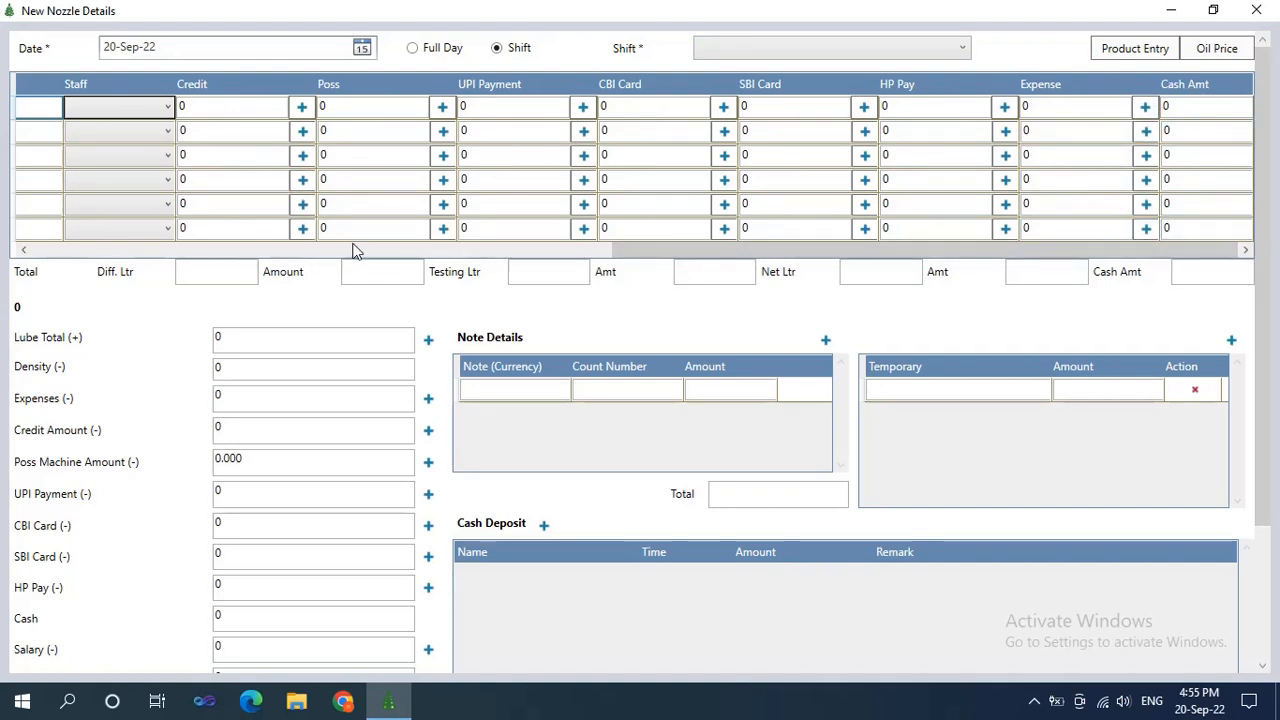
{"action": "left_click", "coordinate": [302, 115]}
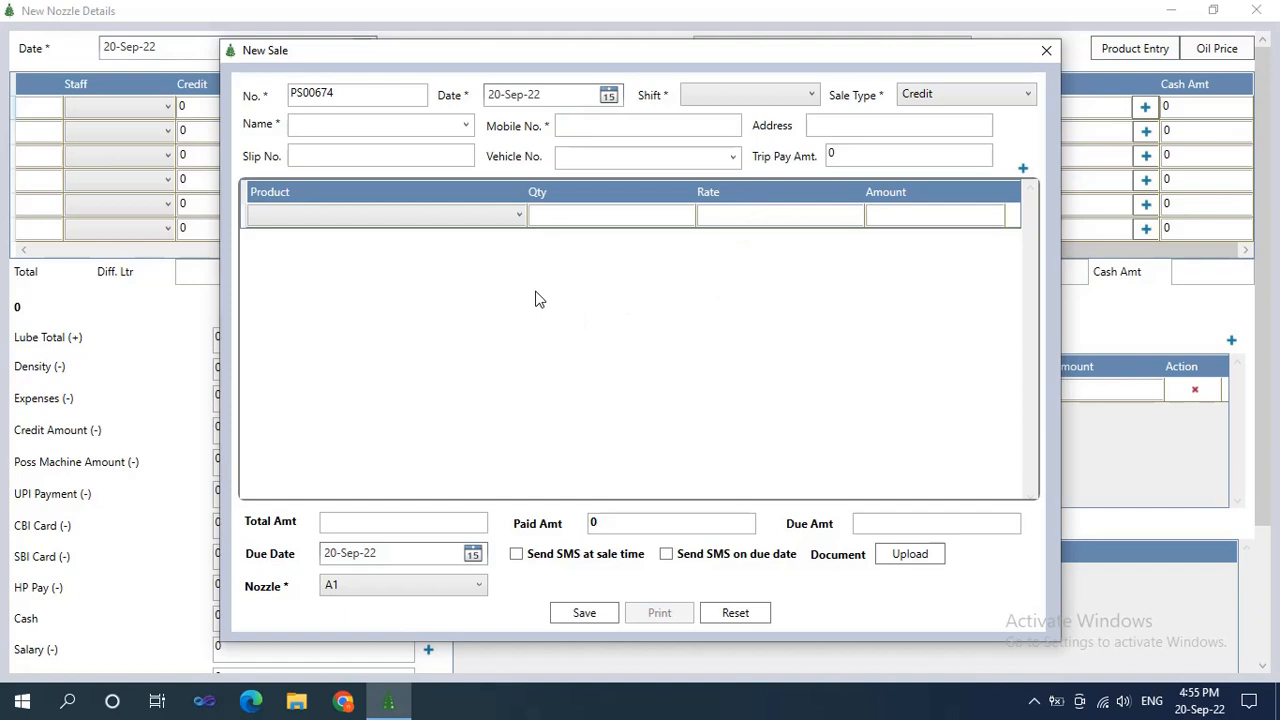
{"action": "left_click", "coordinate": [1045, 52]}
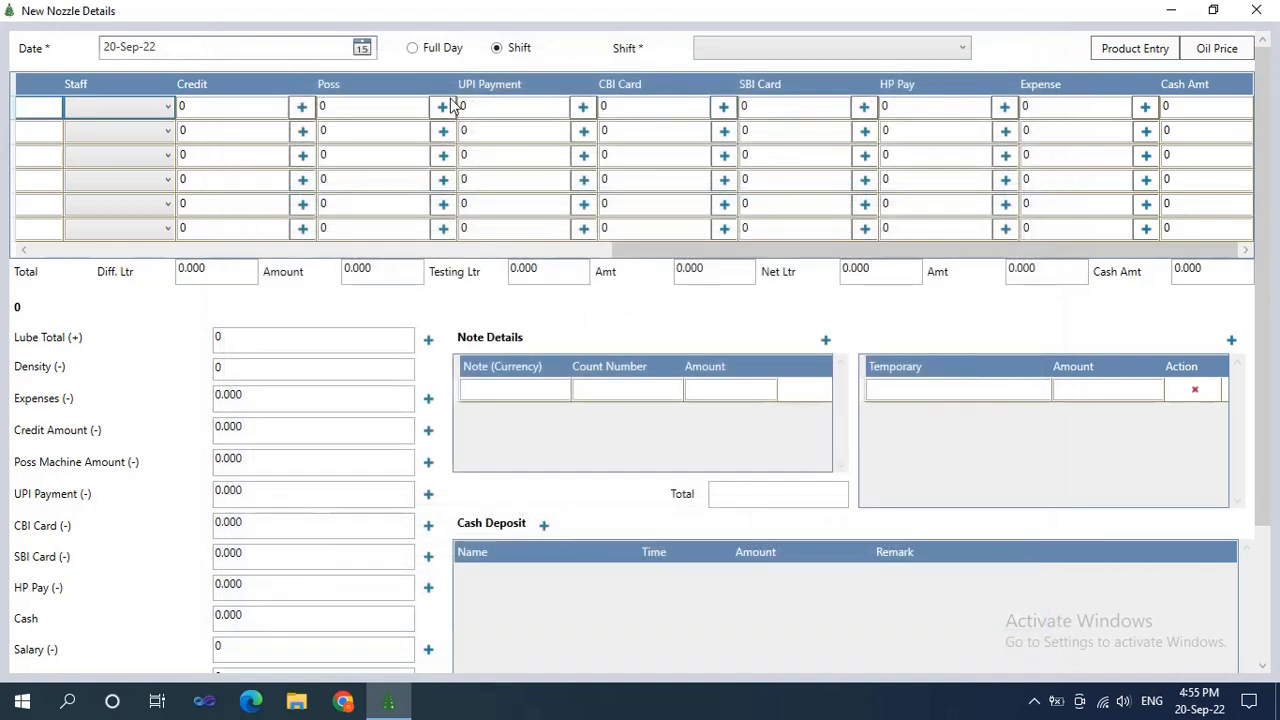
{"action": "left_click", "coordinate": [444, 106]}
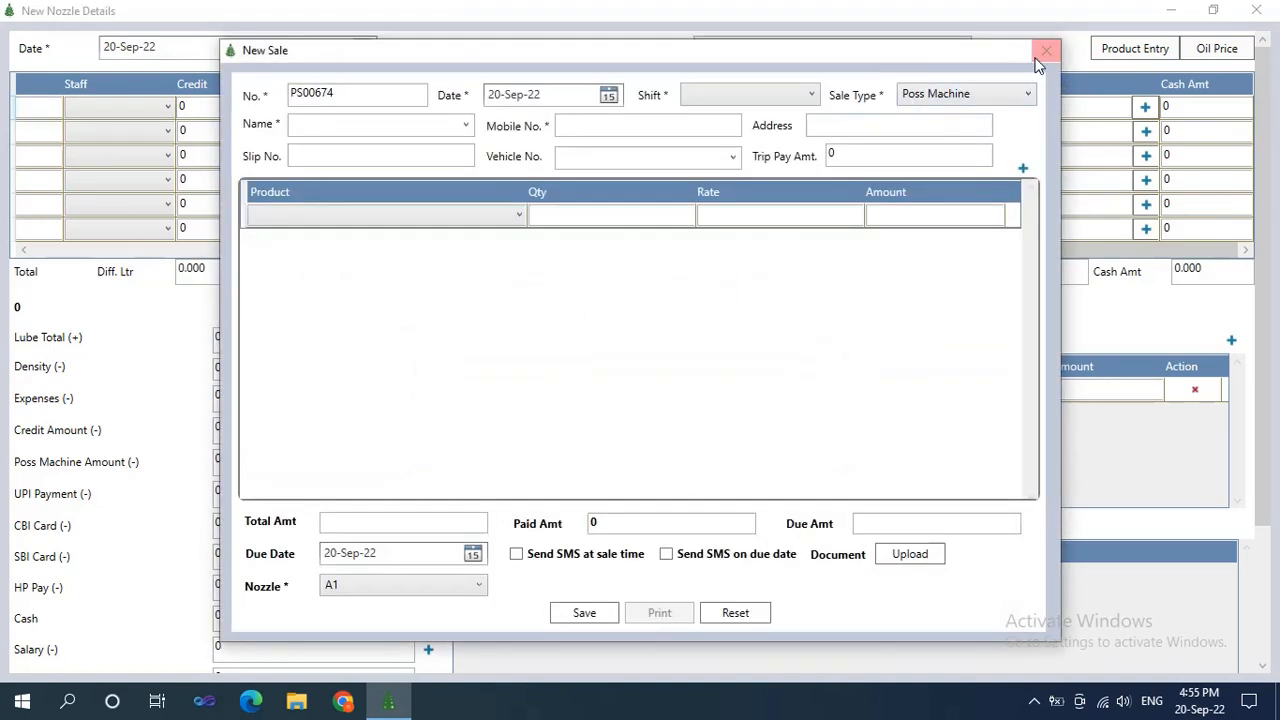
{"action": "left_click", "coordinate": [1045, 51]}
{"action": "left_click", "coordinate": [716, 107]}
{"action": "left_click", "coordinate": [1045, 50]}
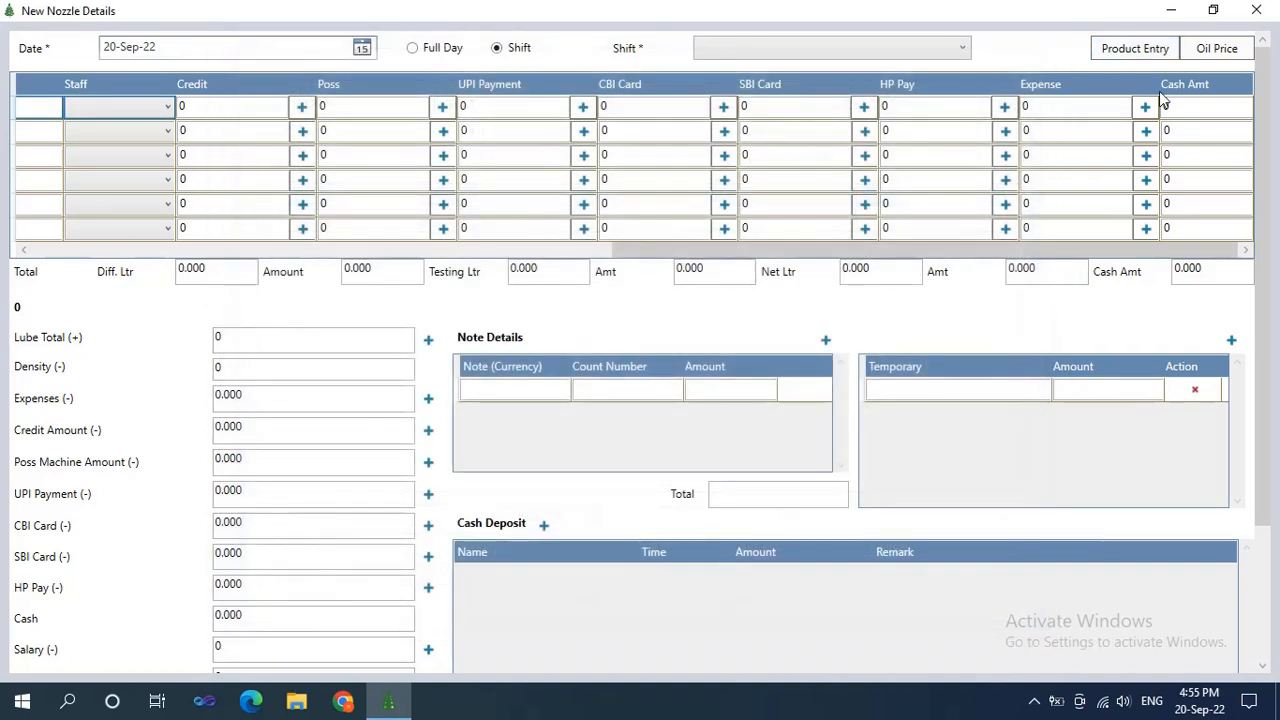
Open the new lube item sale form from Lube Total and view its shift choices without picking one.
{"action": "left_click_drag", "start_coordinate": [1010, 251], "coordinate": [322, 268]}
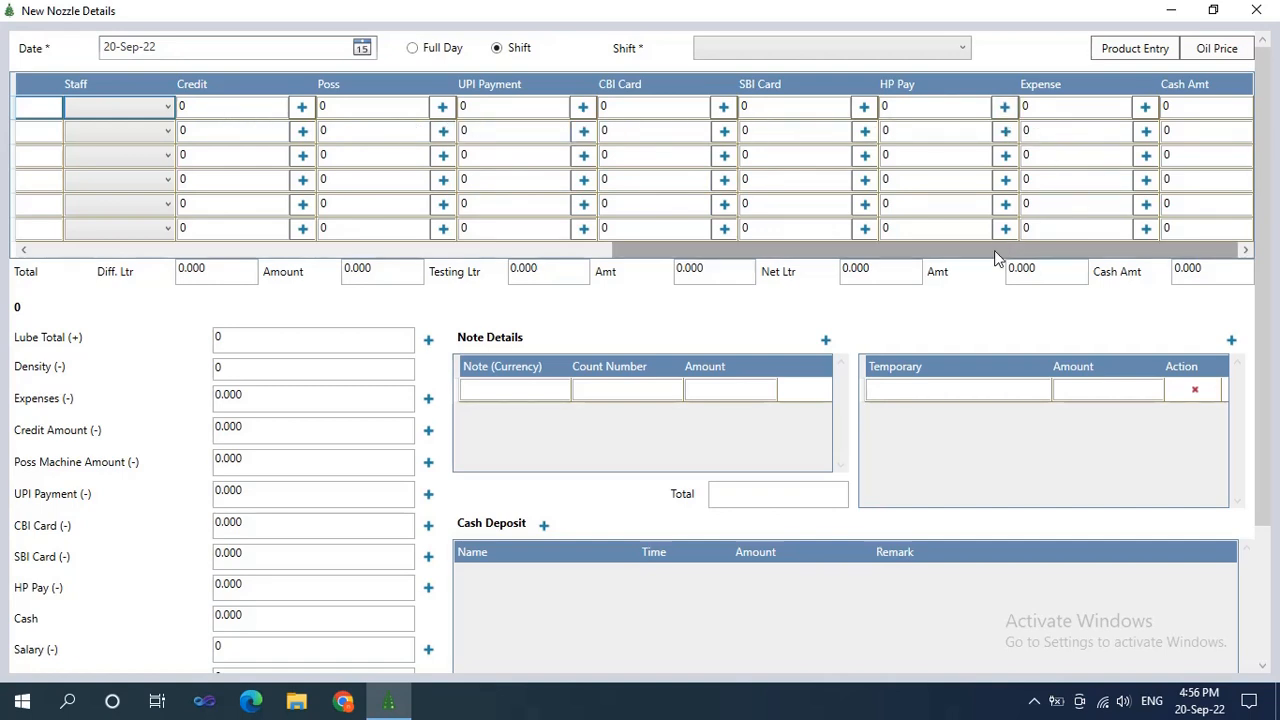
{"action": "left_click_drag", "start_coordinate": [1000, 250], "coordinate": [290, 257]}
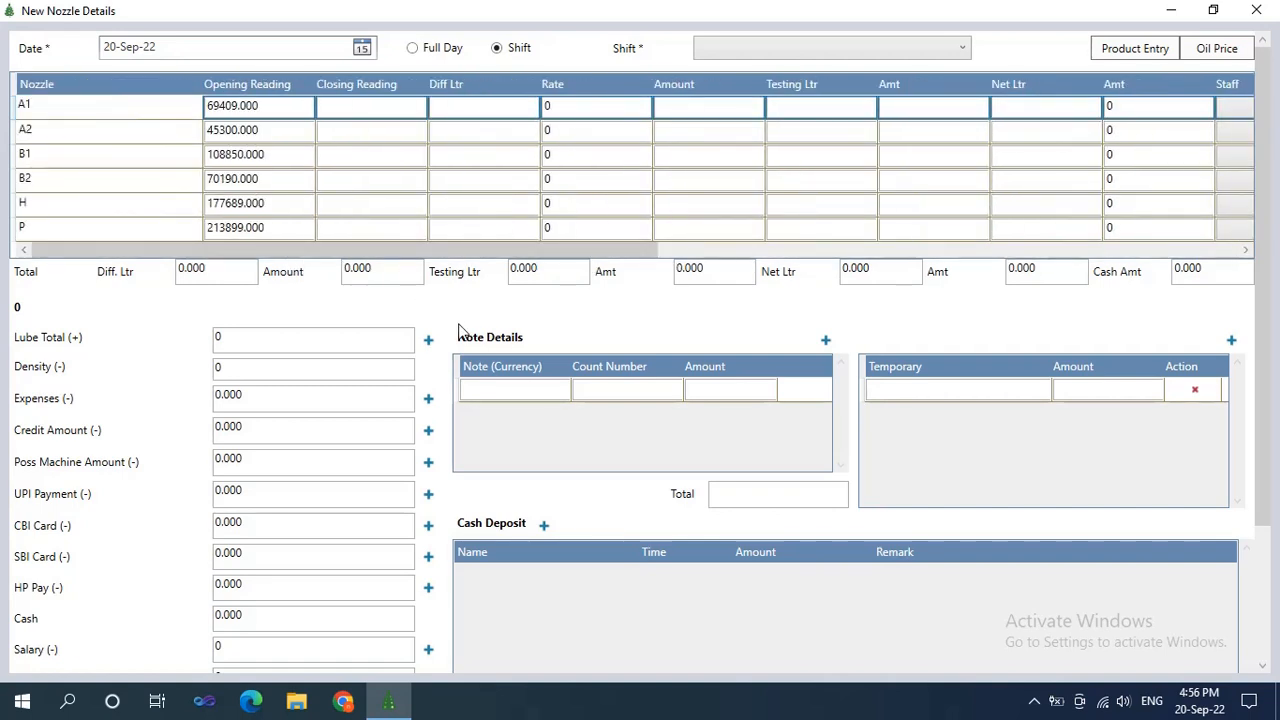
{"action": "scroll", "coordinate": [459, 333], "scroll_direction": "down", "scroll_amount": 1}
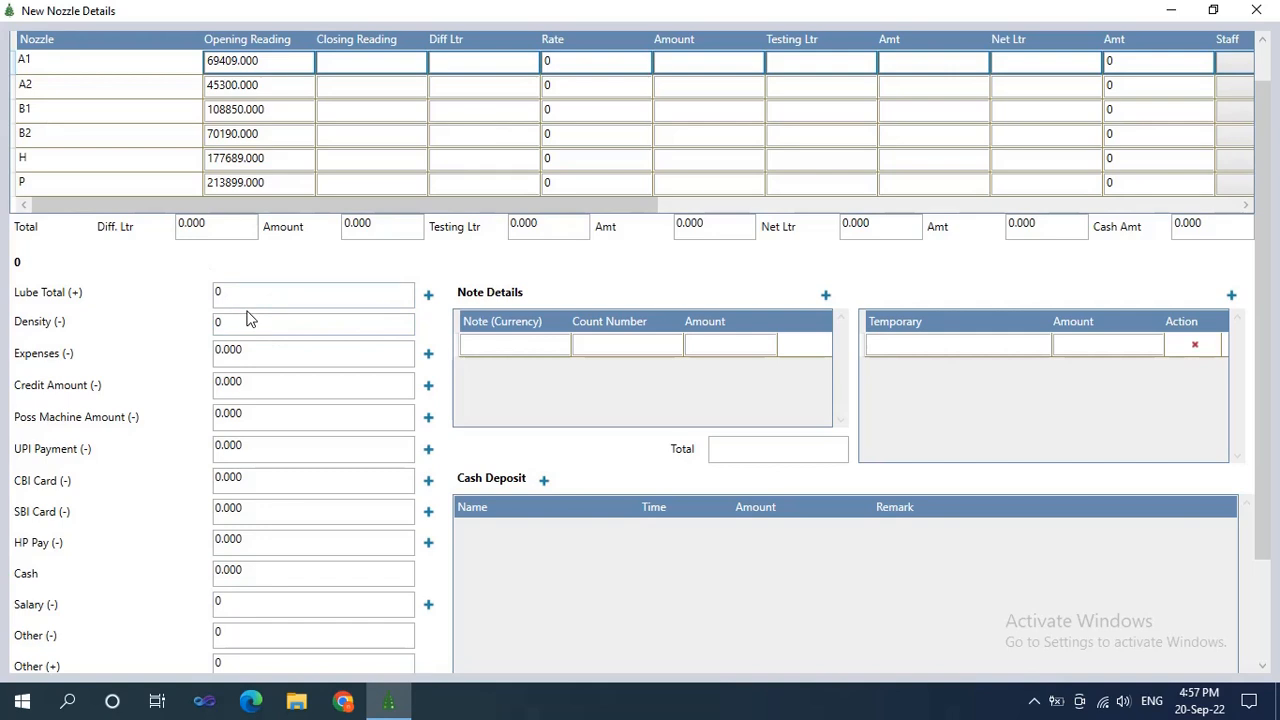
{"action": "left_click", "coordinate": [428, 302]}
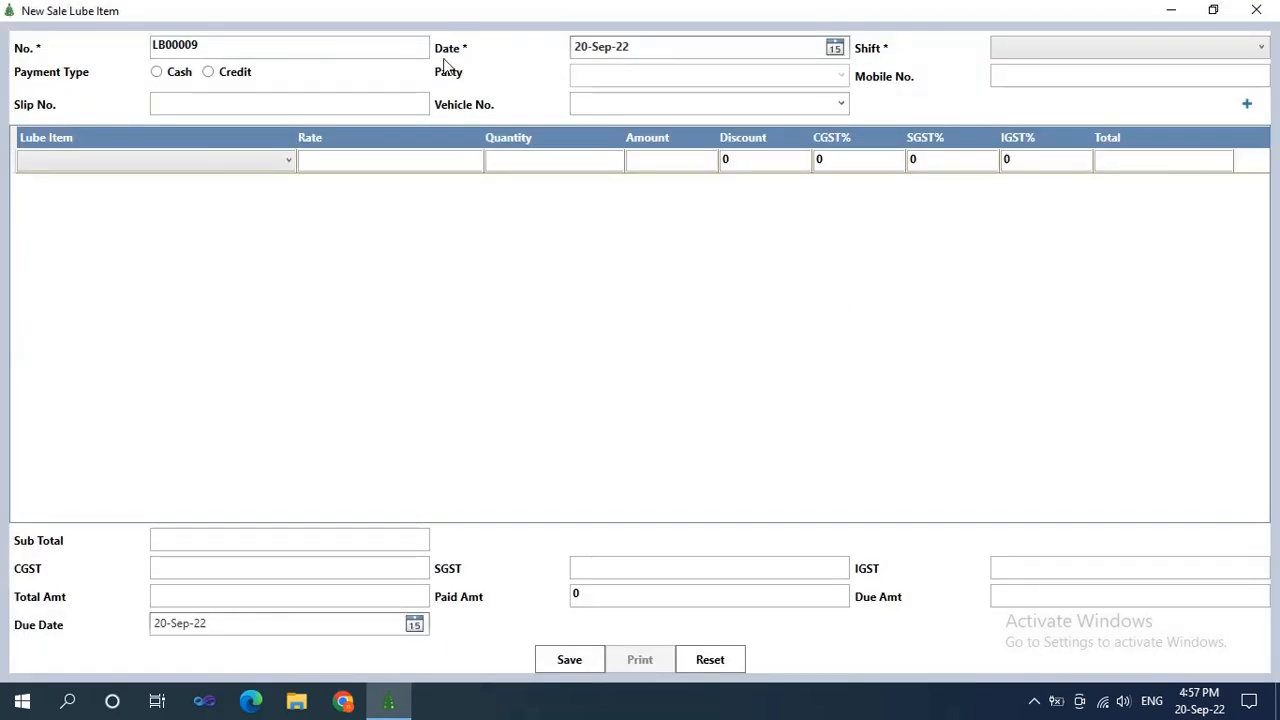
{"action": "left_click", "coordinate": [1060, 50]}
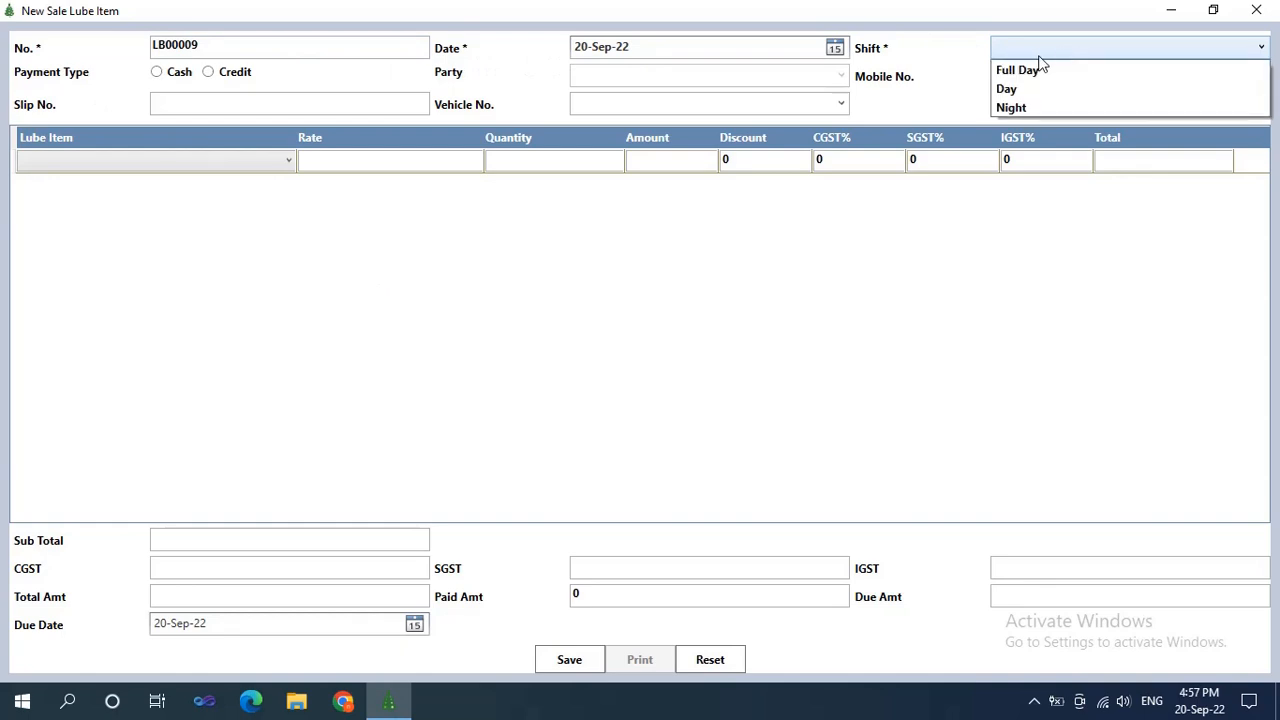
{"action": "left_click", "coordinate": [910, 216]}
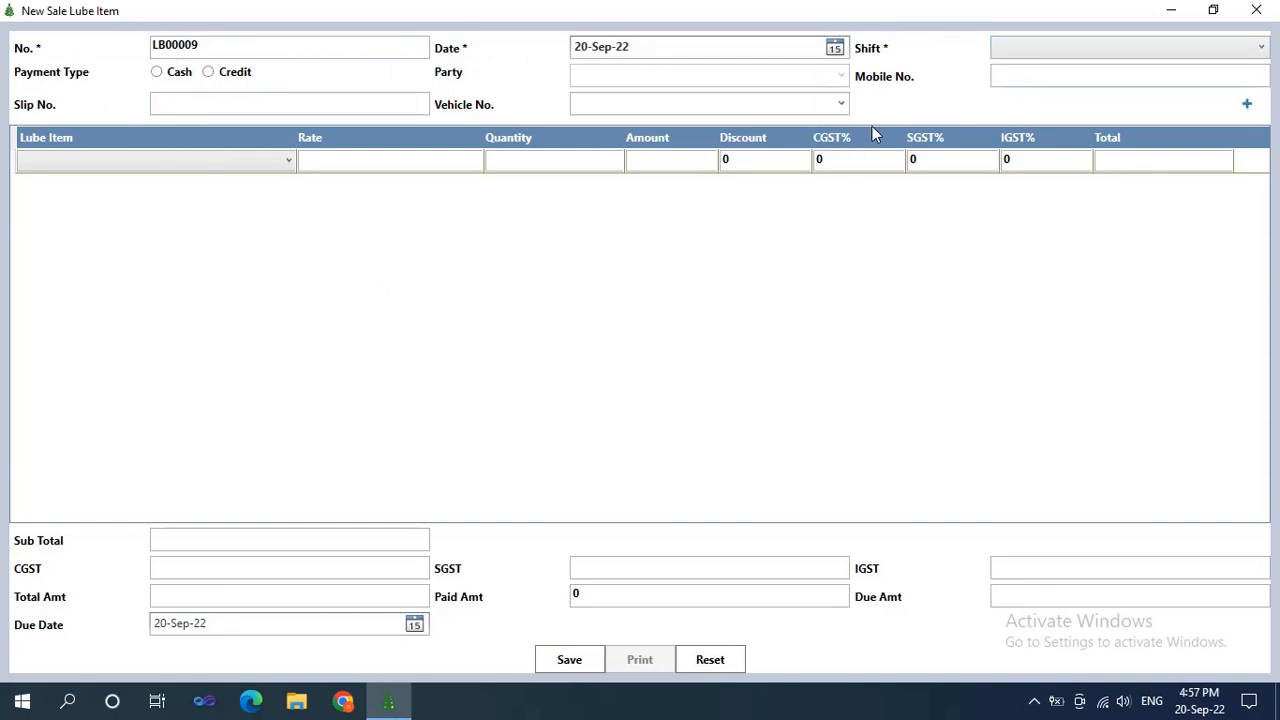
Examine the lube item choices and the Rate, Quantity, Discount and CGST% fields, and close the lube sale form without saving.
{"action": "left_click", "coordinate": [287, 164]}
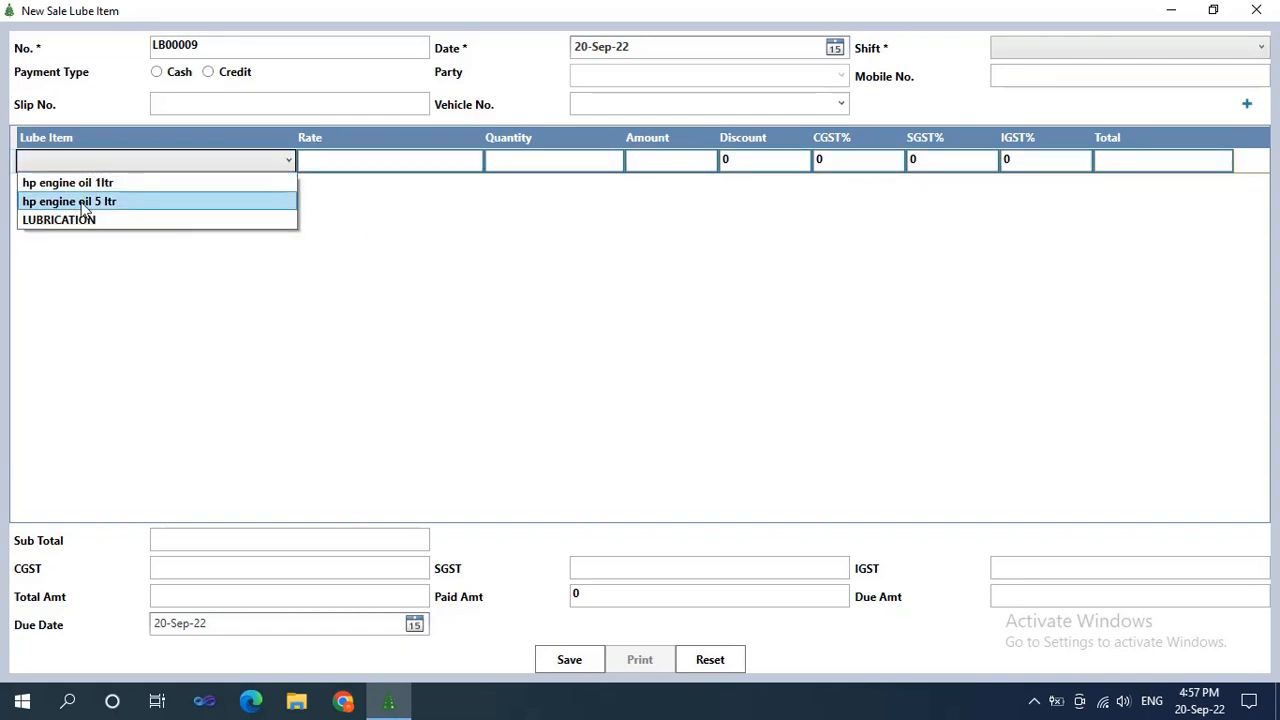
{"action": "left_click", "coordinate": [336, 160]}
{"action": "left_click", "coordinate": [334, 163]}
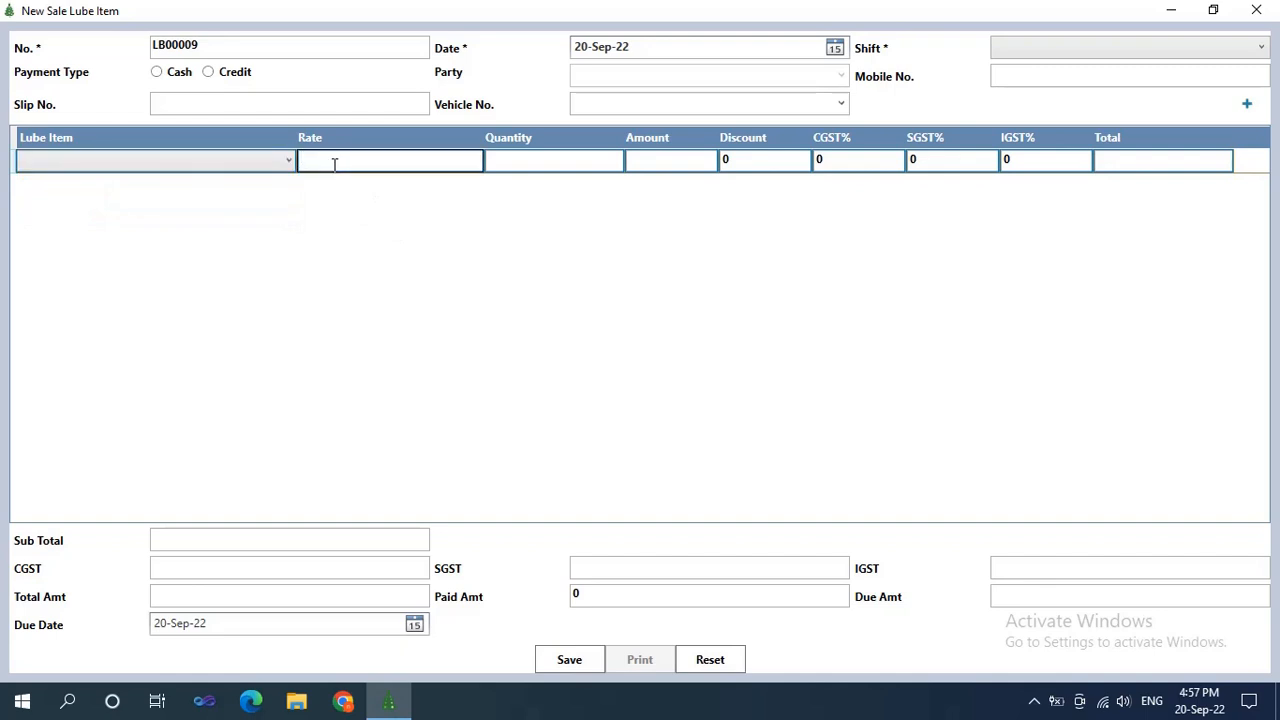
{"action": "left_click", "coordinate": [512, 163]}
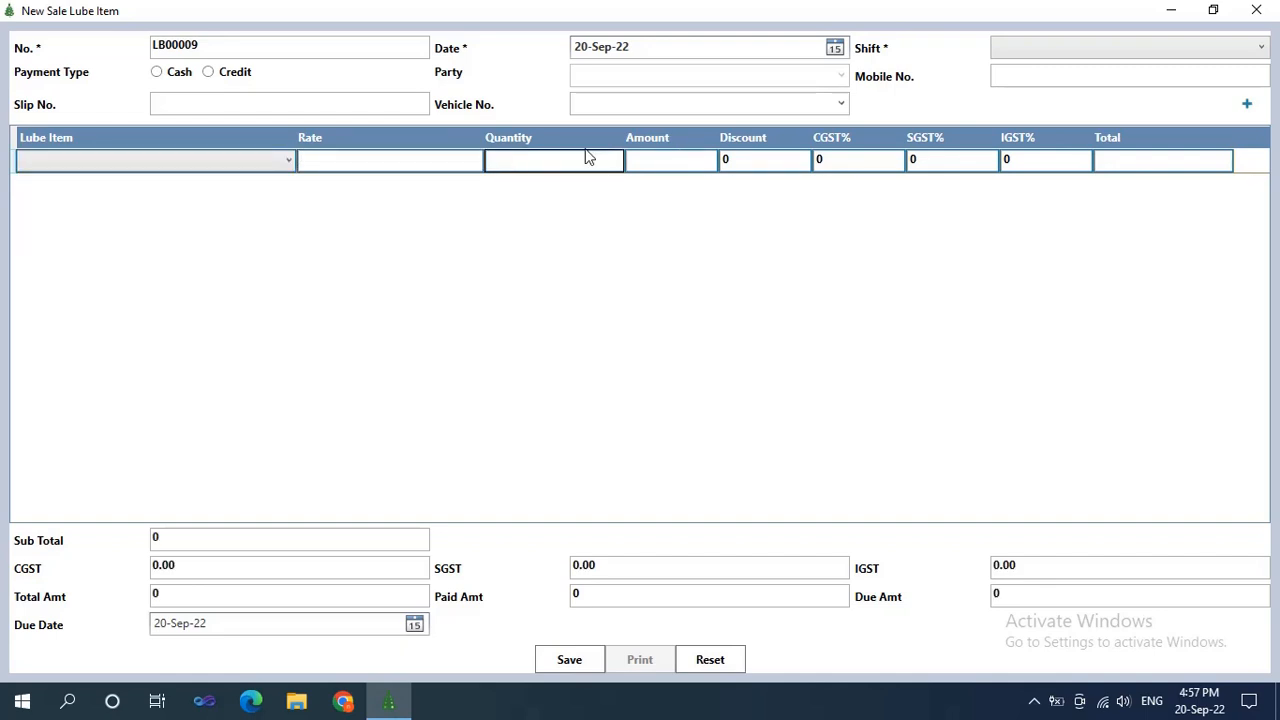
{"action": "left_click", "coordinate": [761, 162]}
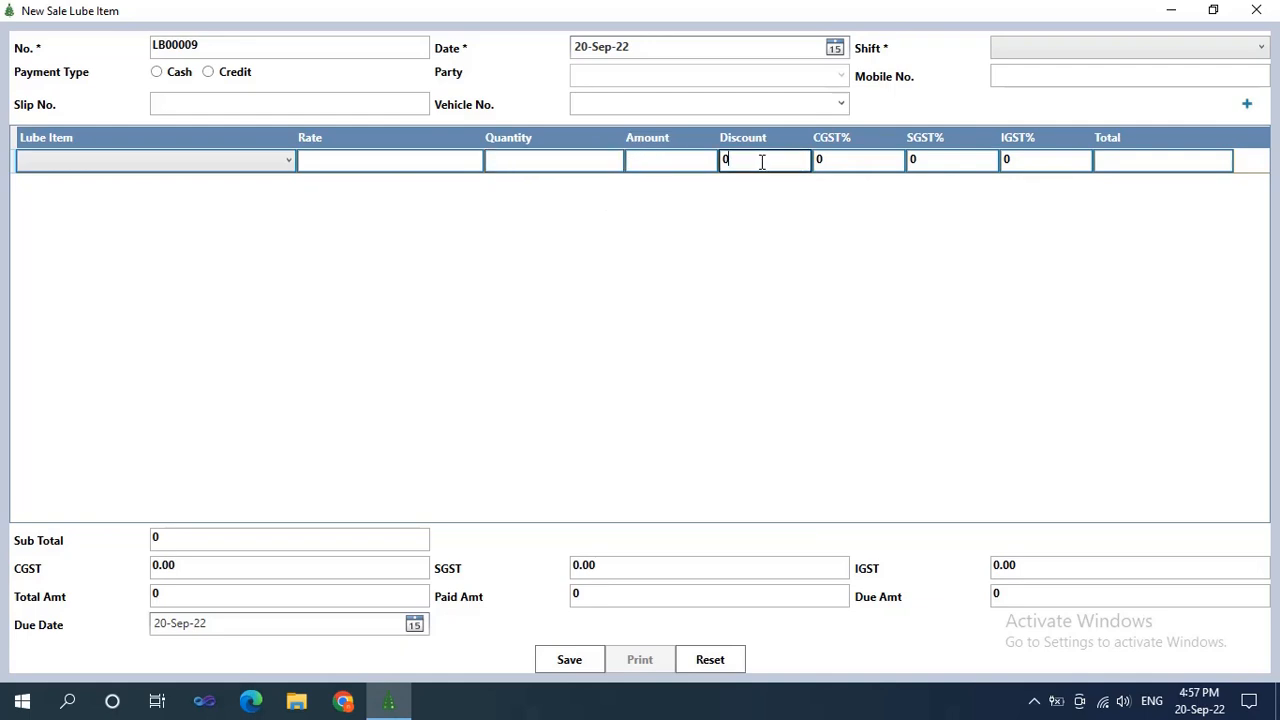
{"action": "left_click", "coordinate": [843, 162]}
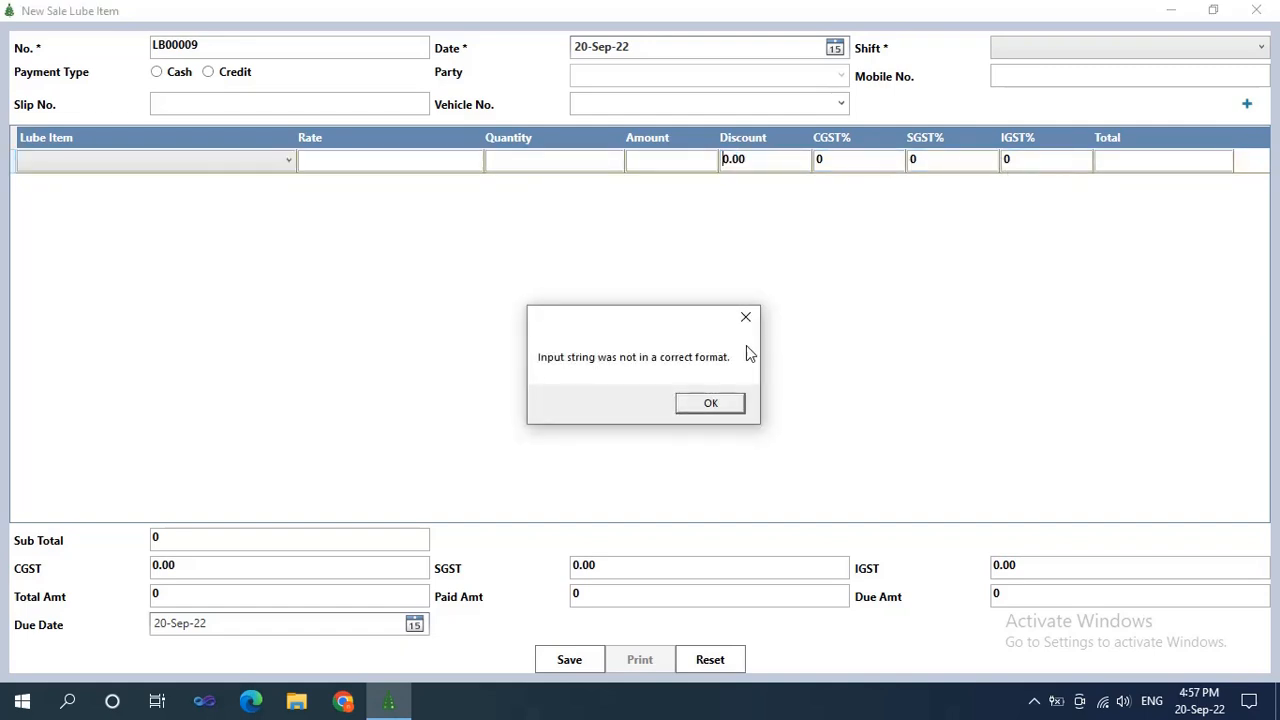
{"action": "left_click", "coordinate": [724, 407]}
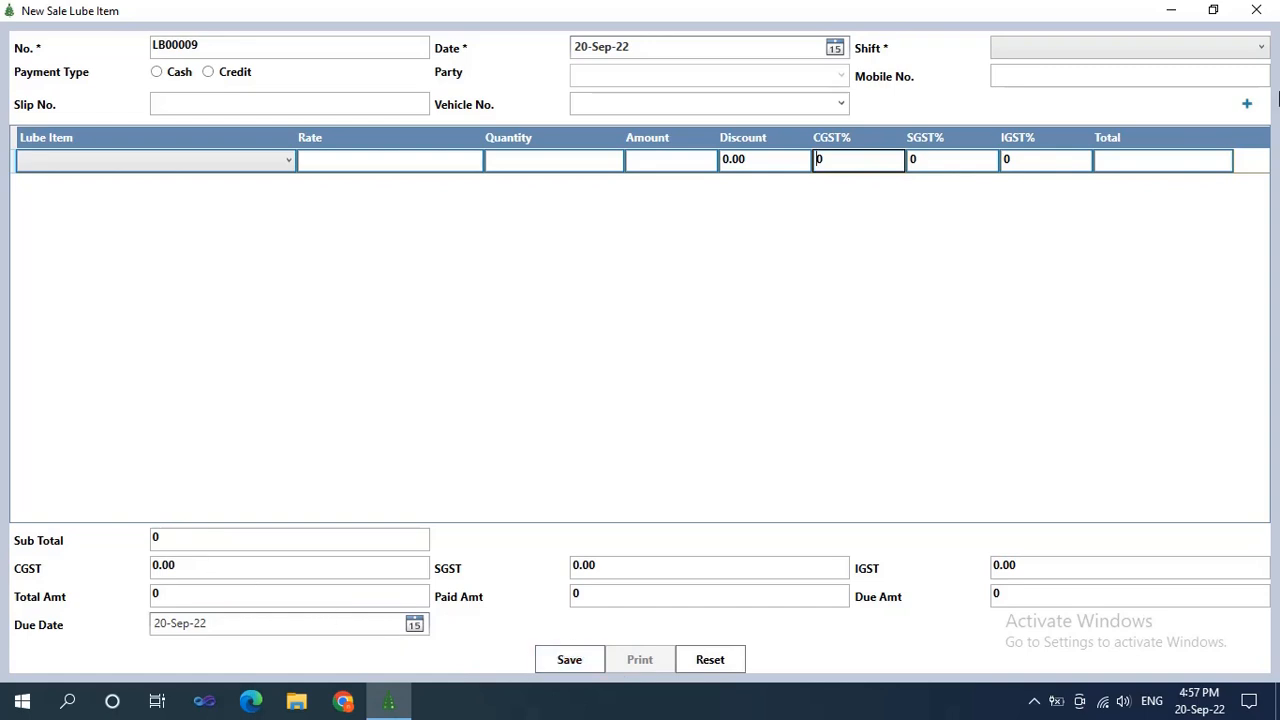
{"action": "left_click", "coordinate": [1266, 9]}
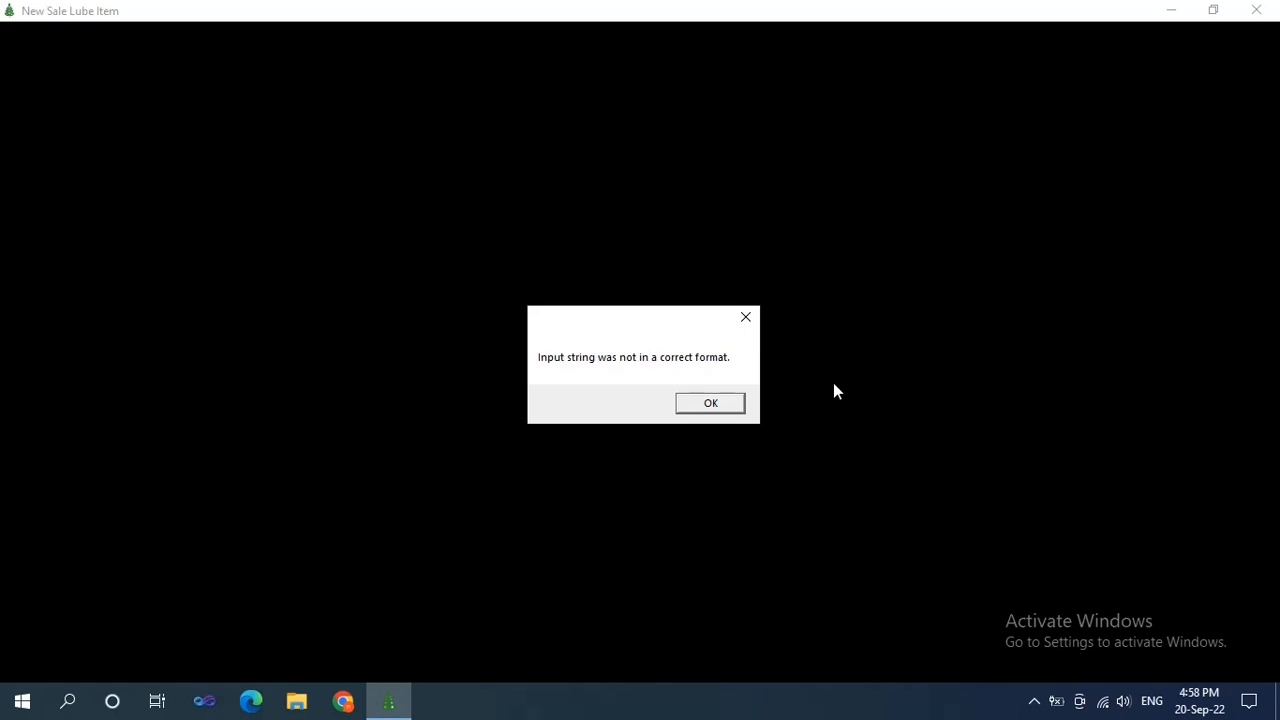
{"action": "key", "text": "Return"}
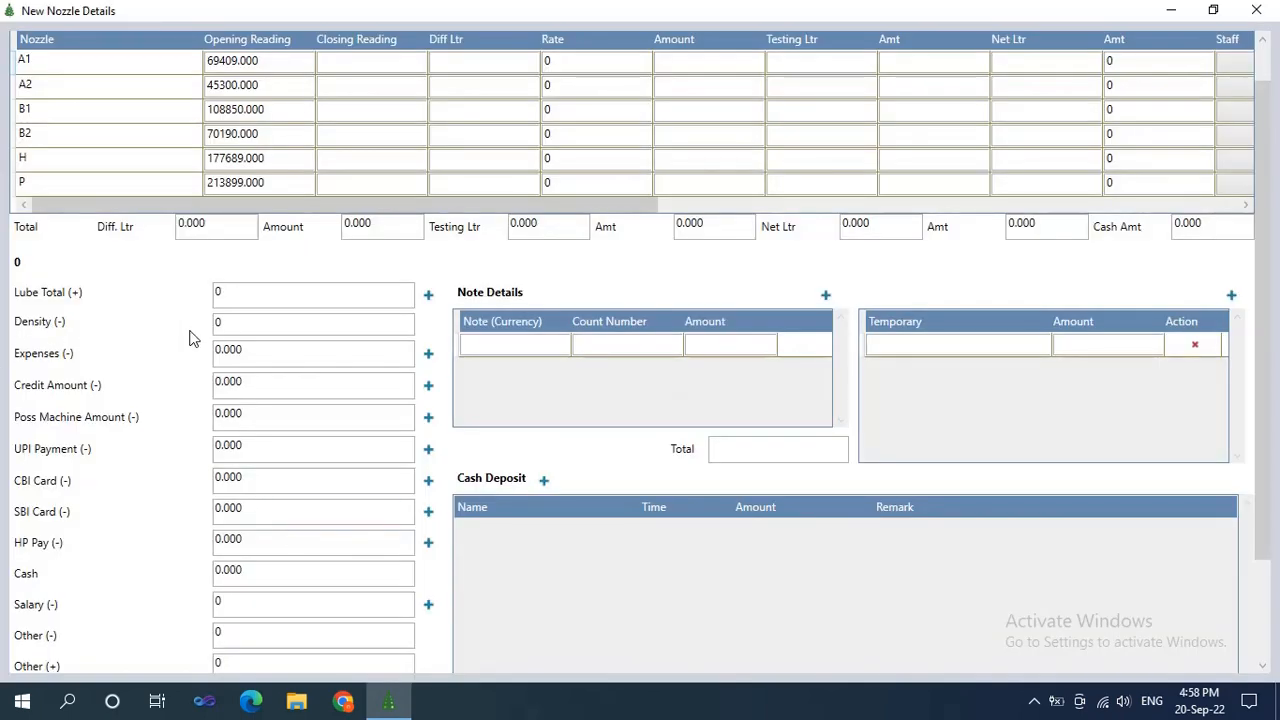
Examine the Density field, open the new expense form from Expenses and view its shift choices without picking one.
{"action": "left_click", "coordinate": [252, 325]}
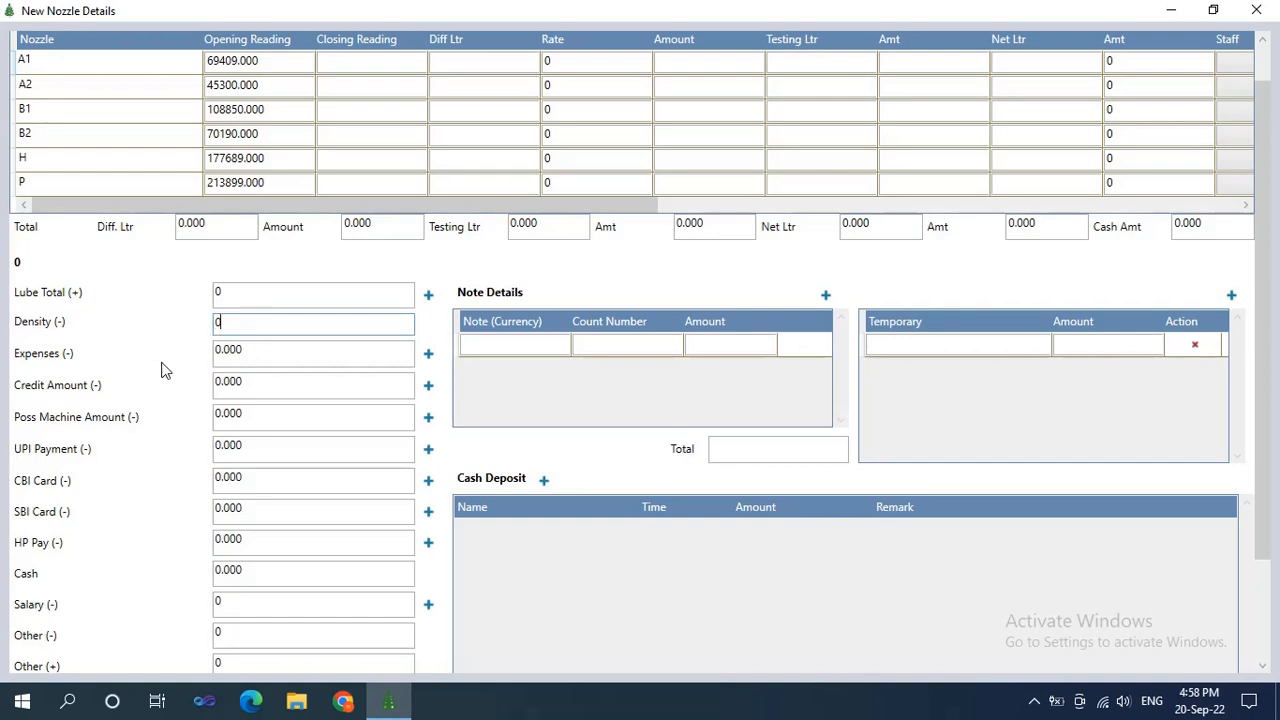
{"action": "left_click", "coordinate": [429, 356]}
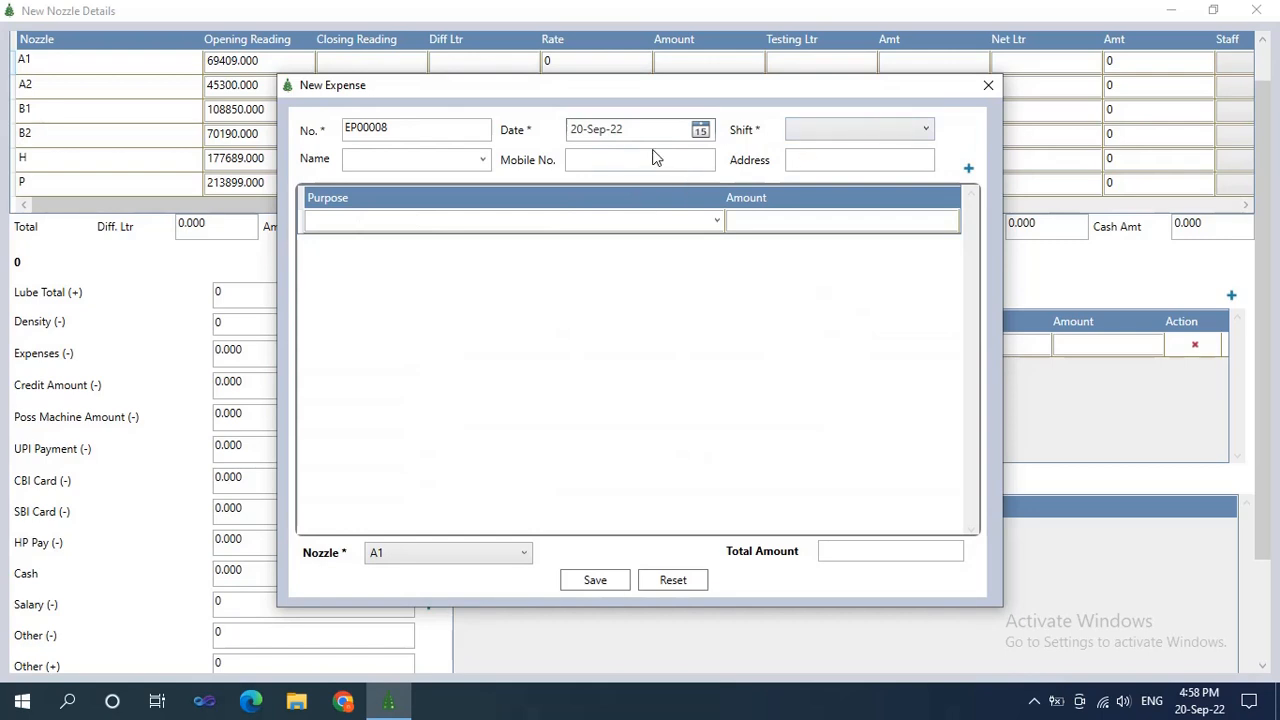
{"action": "left_click", "coordinate": [798, 134]}
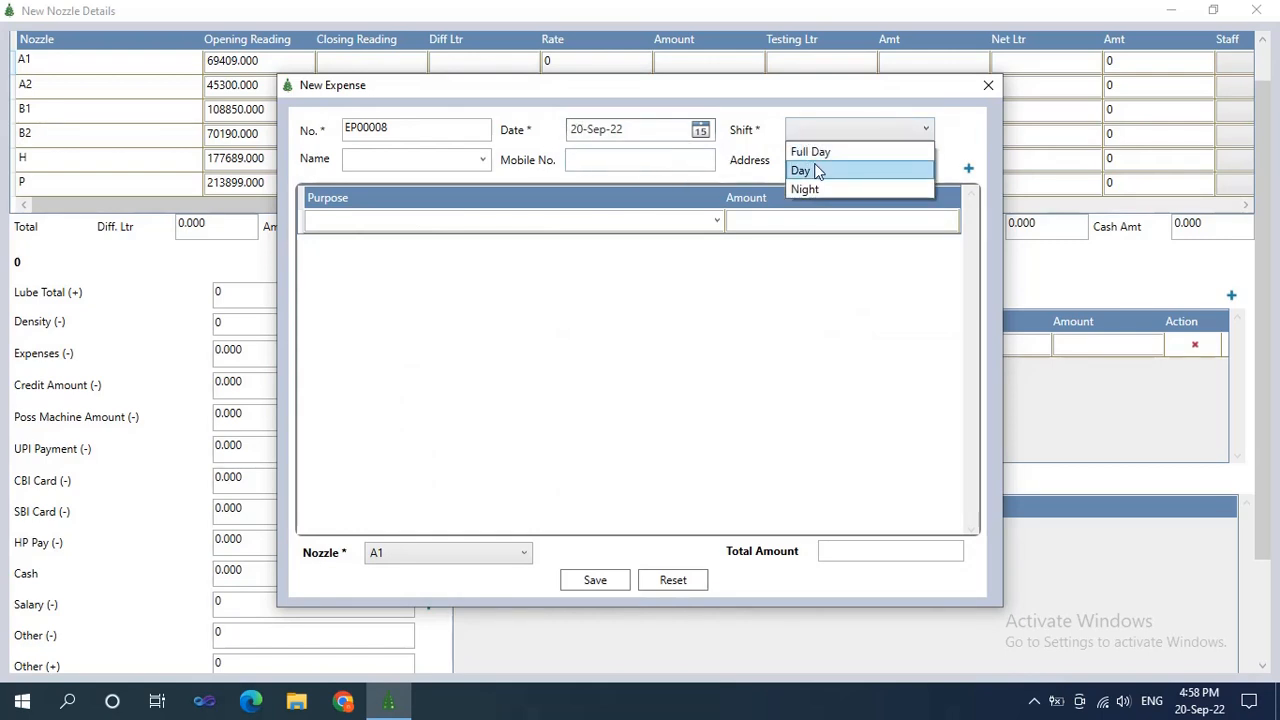
{"action": "left_click", "coordinate": [788, 278]}
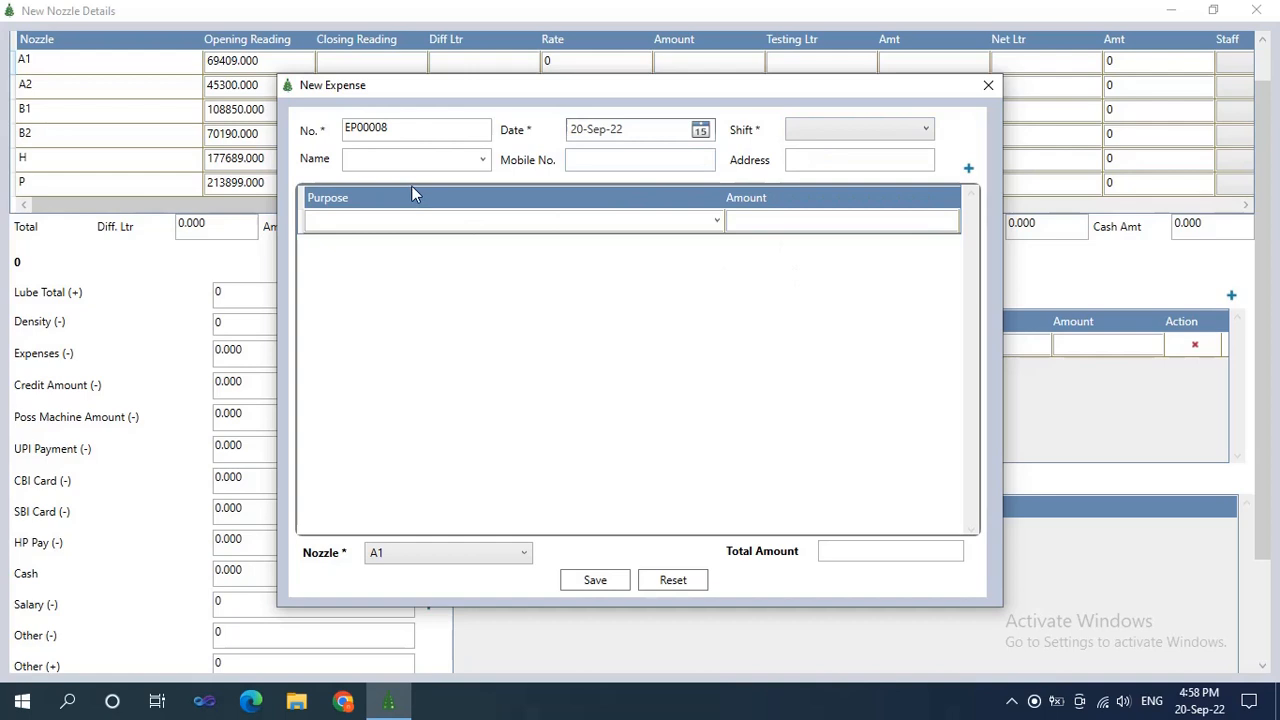
Examine the new expense's Name, Mobile No., Purpose and Amount fields, and close the form without saving.
{"action": "left_click", "coordinate": [463, 165]}
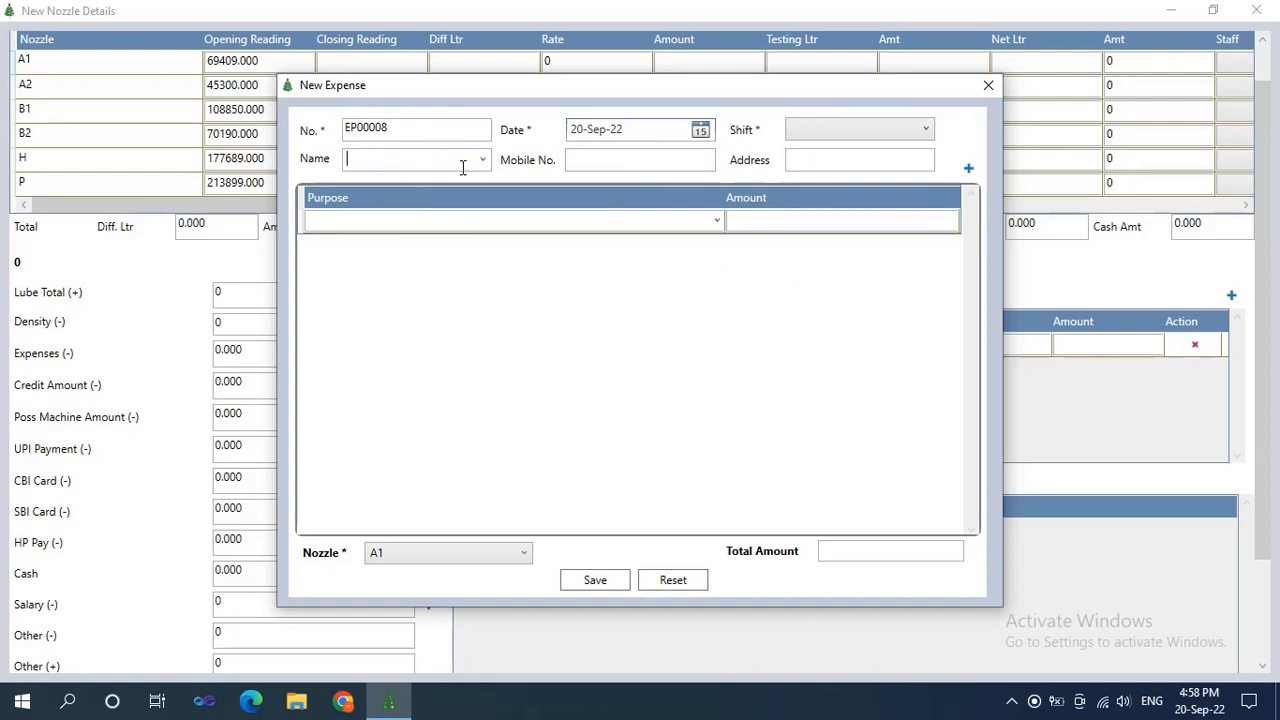
{"action": "left_click", "coordinate": [610, 165]}
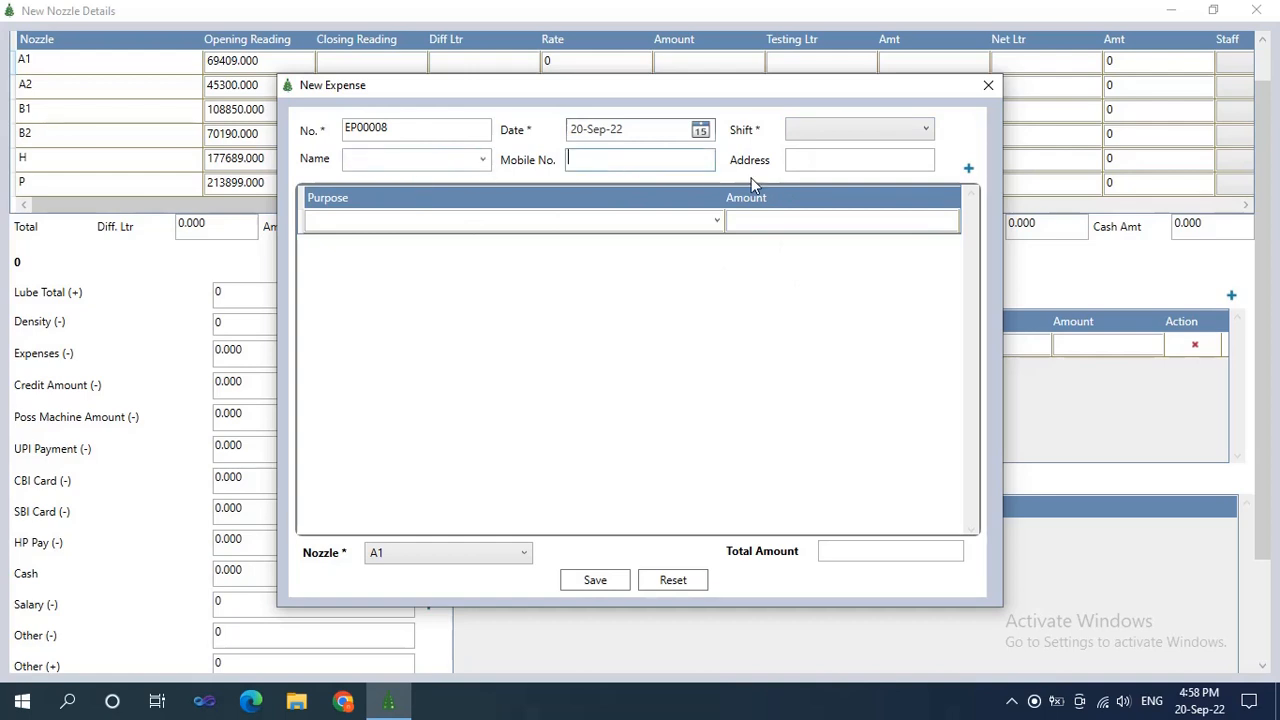
{"action": "left_click", "coordinate": [434, 224]}
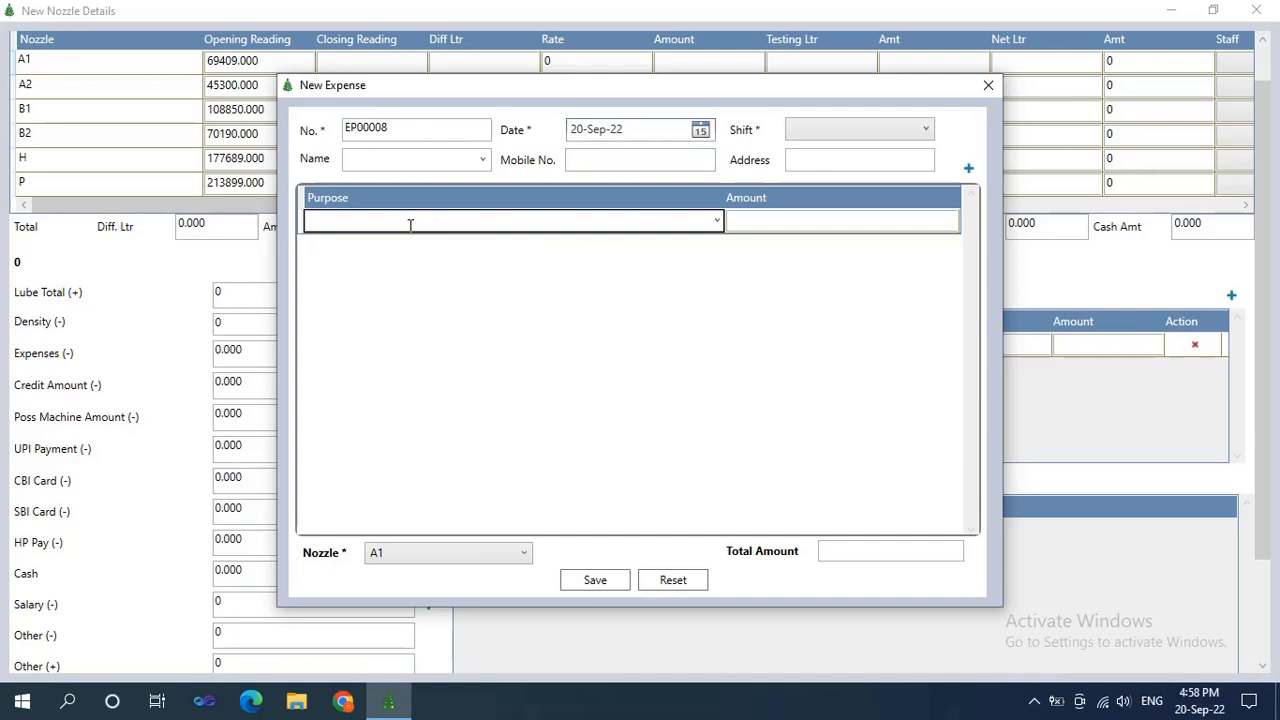
{"action": "left_click", "coordinate": [795, 224]}
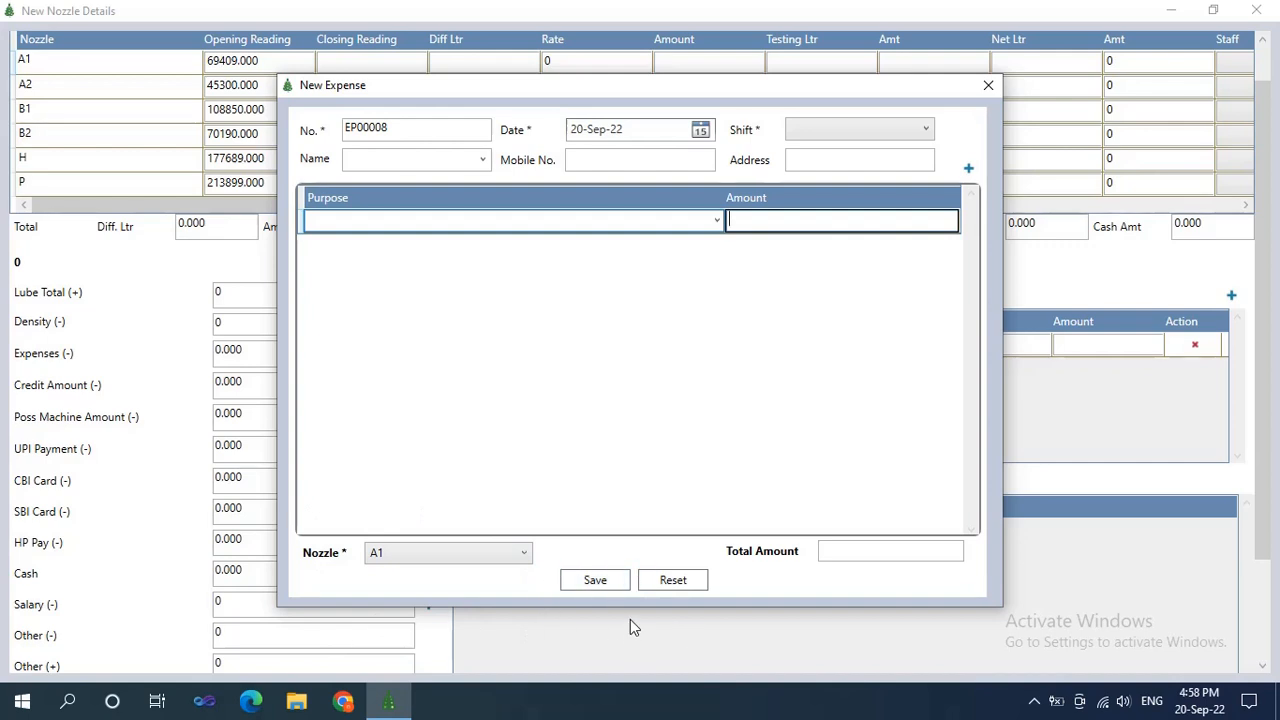
{"action": "left_click", "coordinate": [988, 85]}
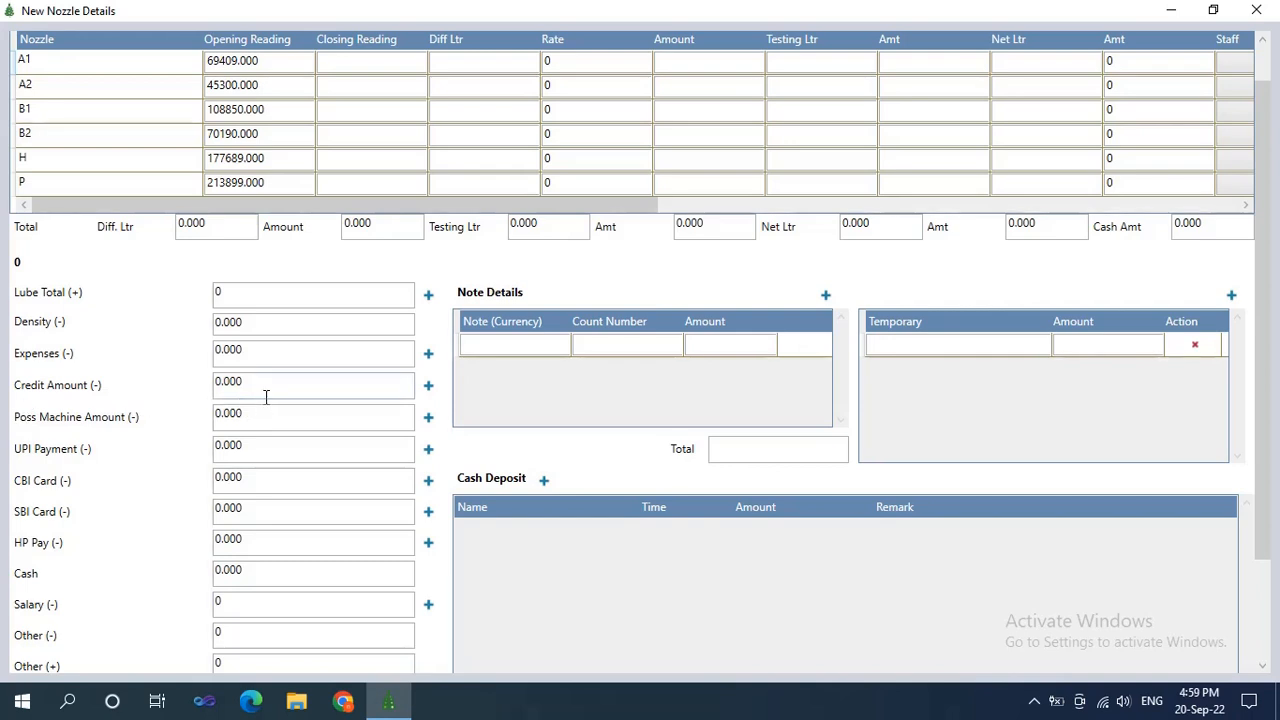
Open a new credit sale from Credit Amount, examine the Product, Qty and Rate fields, and add two more product rows.
{"action": "left_click", "coordinate": [428, 387]}
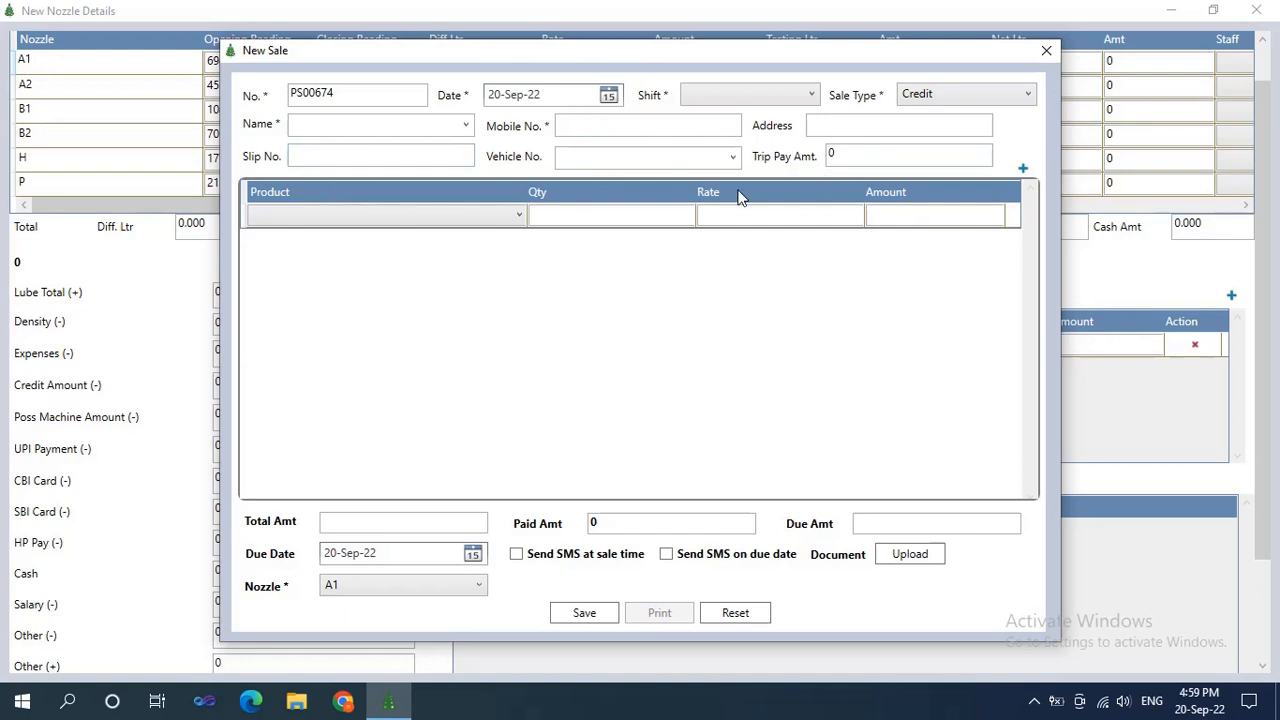
{"action": "left_click", "coordinate": [421, 215]}
{"action": "left_click", "coordinate": [508, 274]}
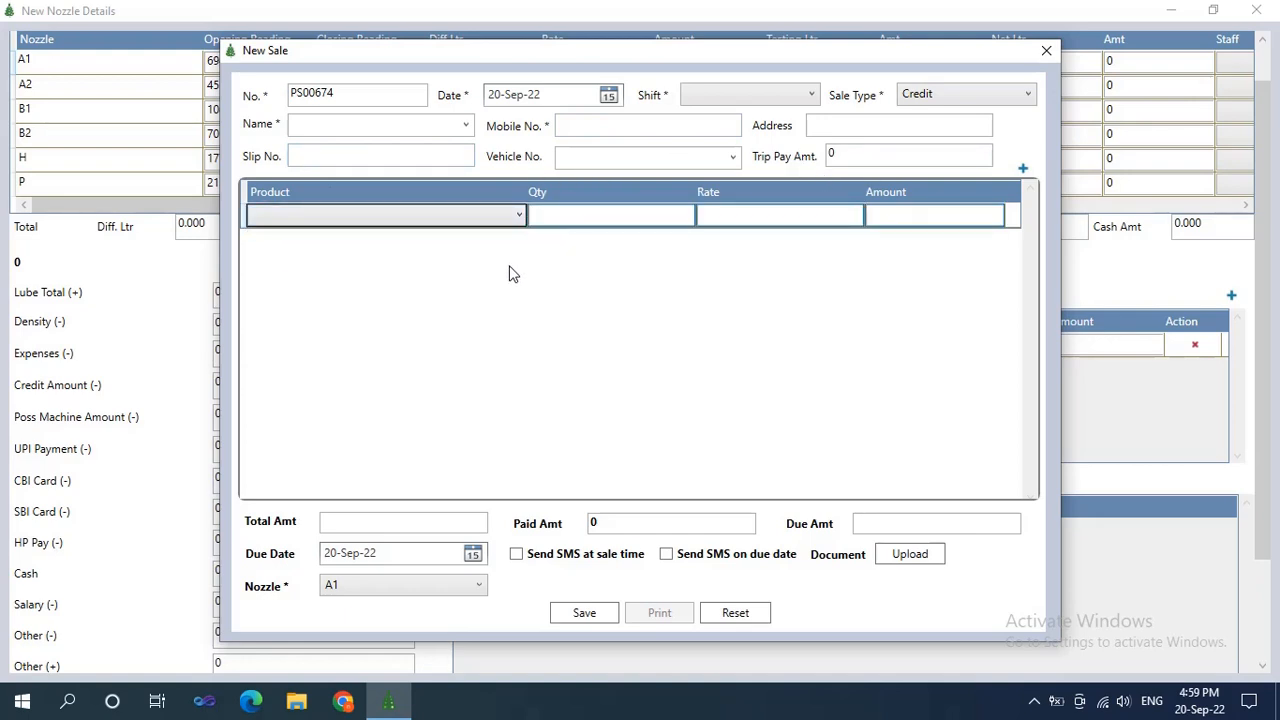
{"action": "left_click", "coordinate": [581, 217]}
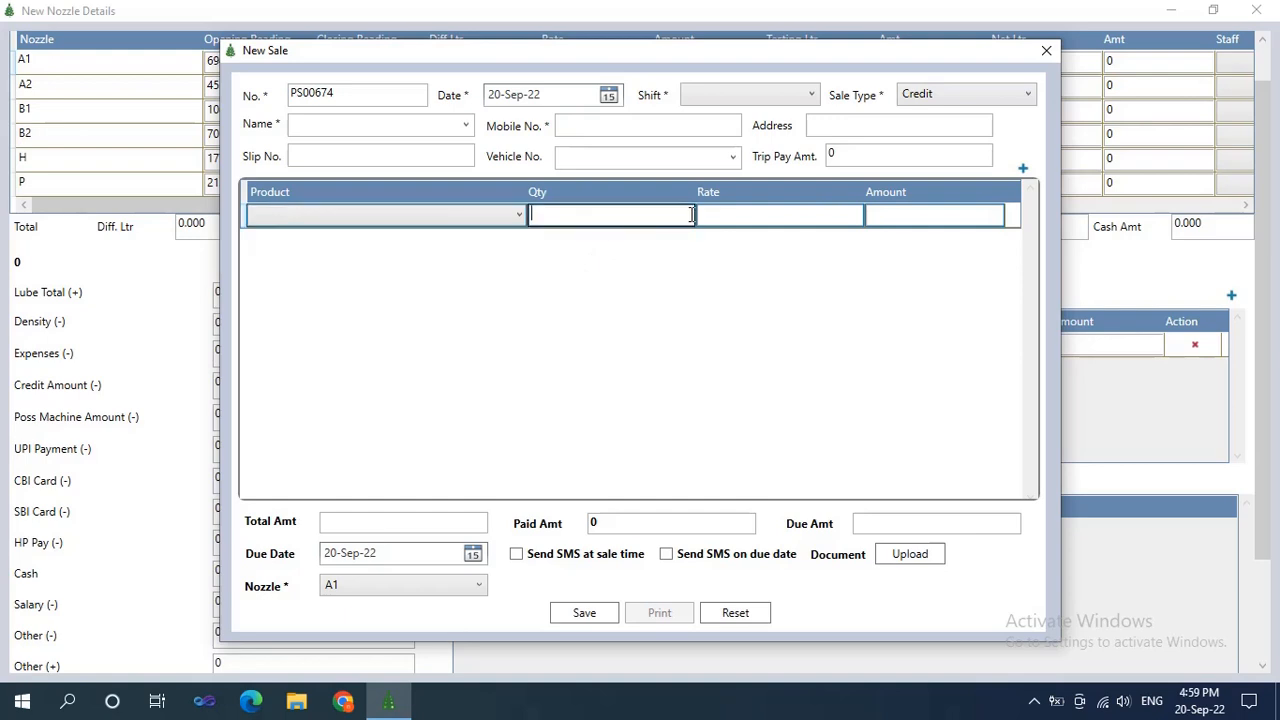
{"action": "left_click", "coordinate": [720, 216]}
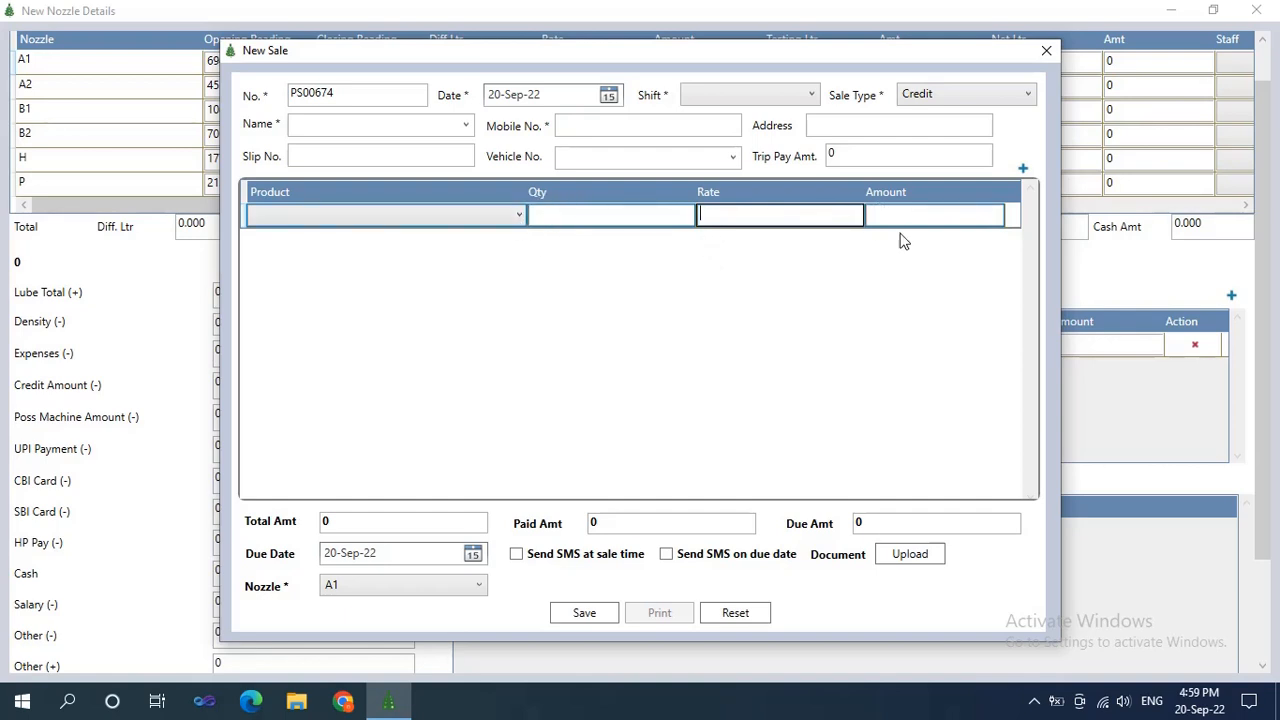
{"action": "left_click", "coordinate": [1023, 170]}
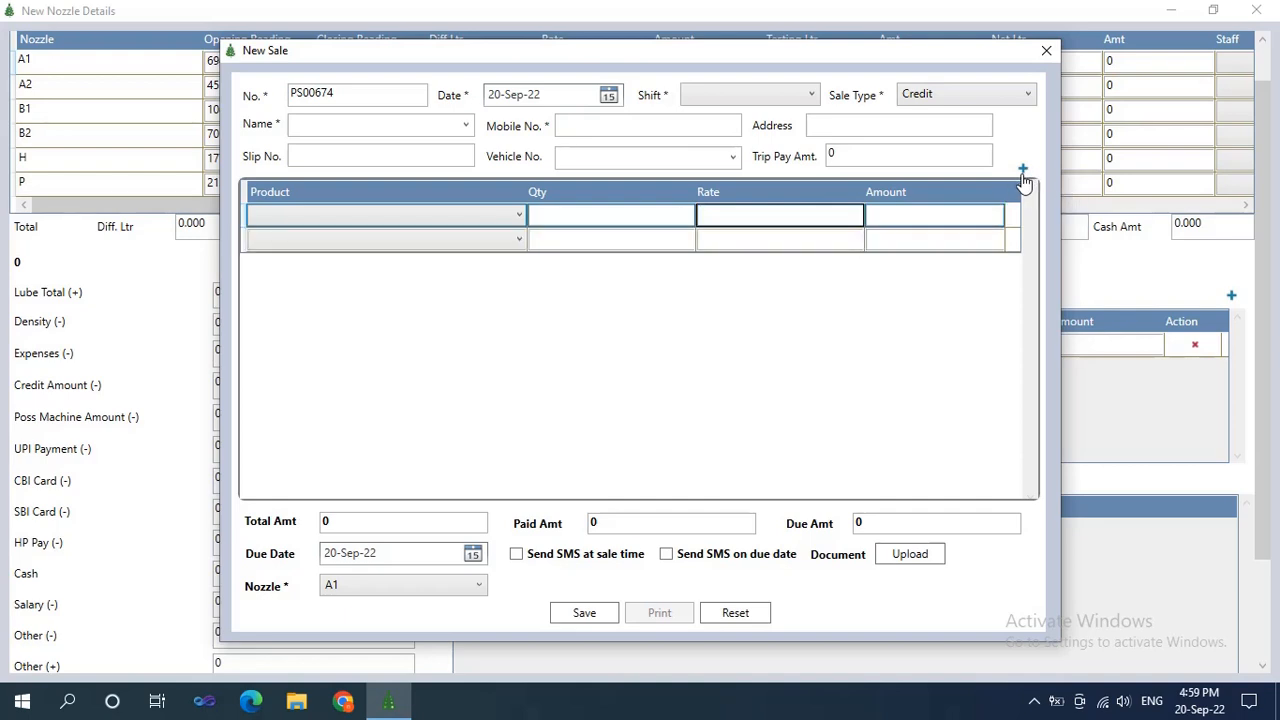
{"action": "left_click", "coordinate": [1023, 170]}
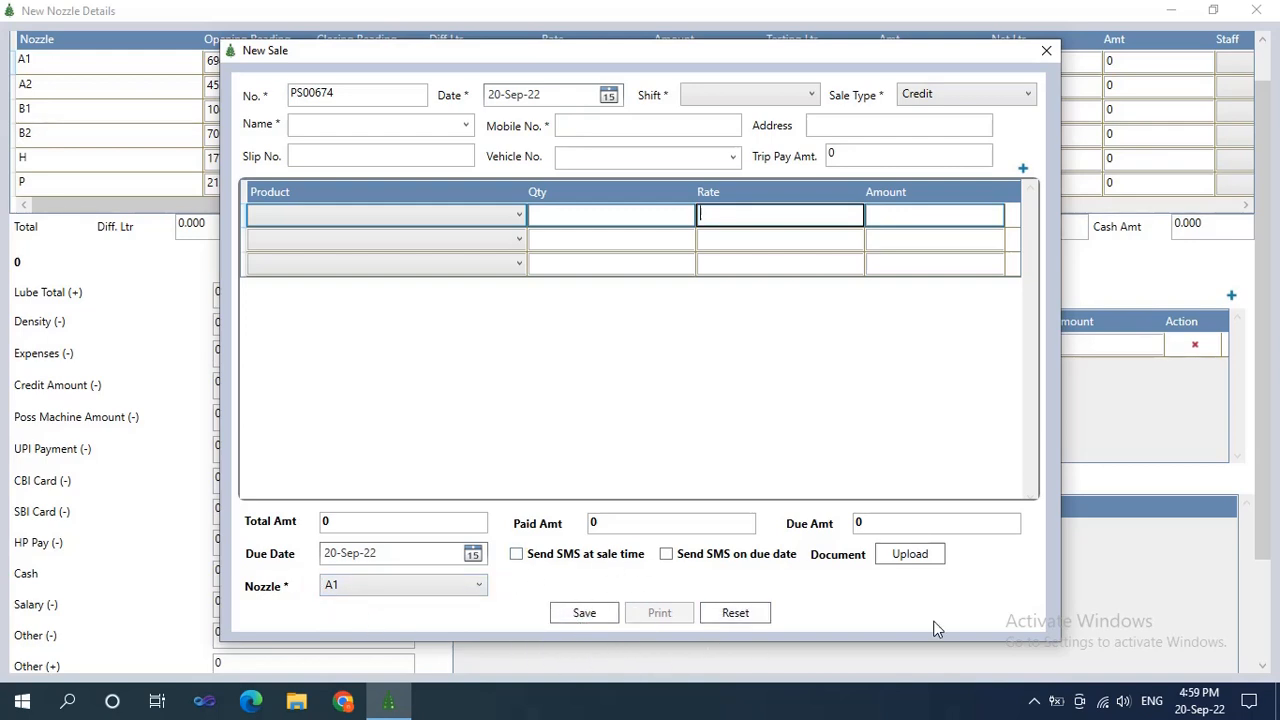
Examine the credit sale's document upload option without choosing a file, and close the sale form without saving.
{"action": "left_click", "coordinate": [918, 560]}
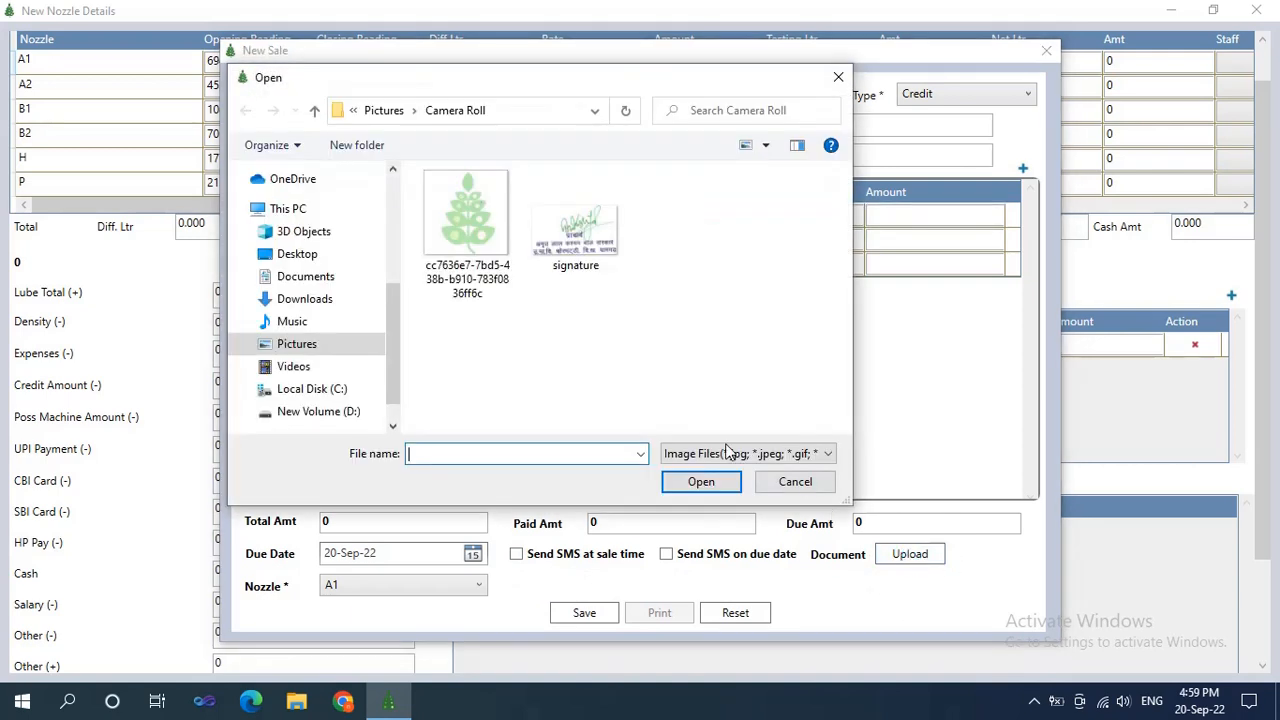
{"action": "left_click", "coordinate": [838, 77]}
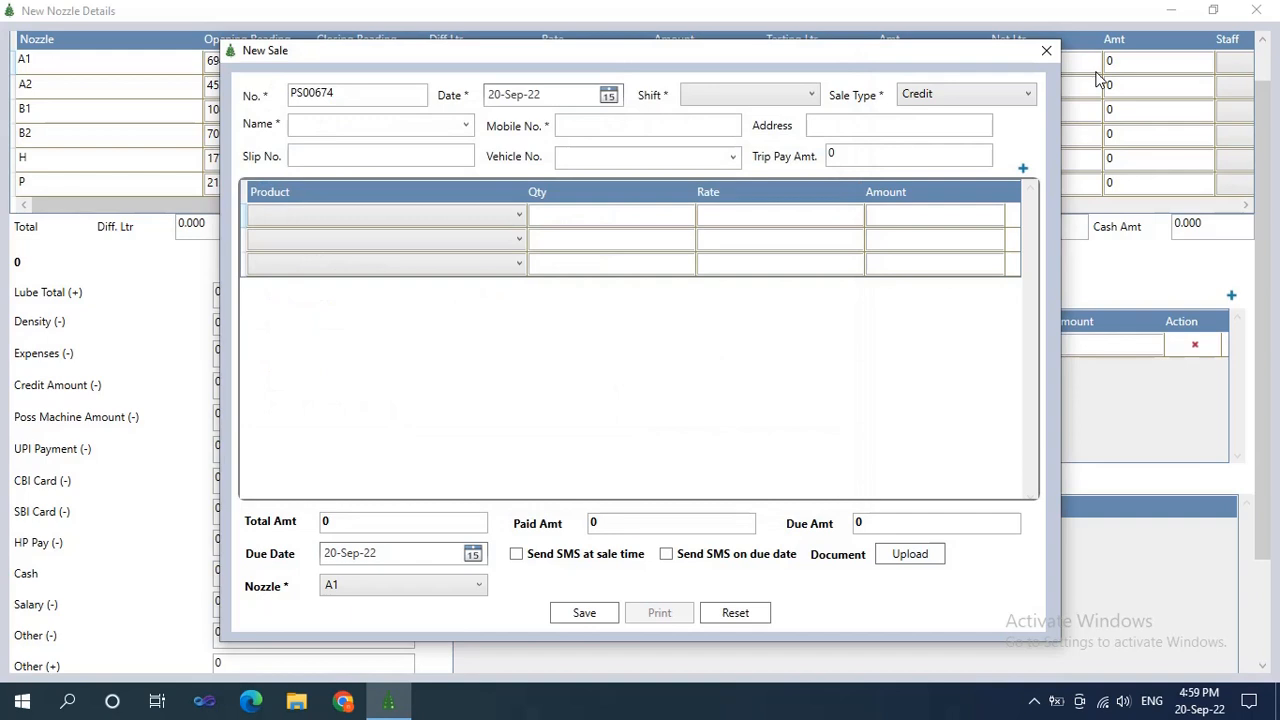
{"action": "left_click", "coordinate": [1046, 50]}
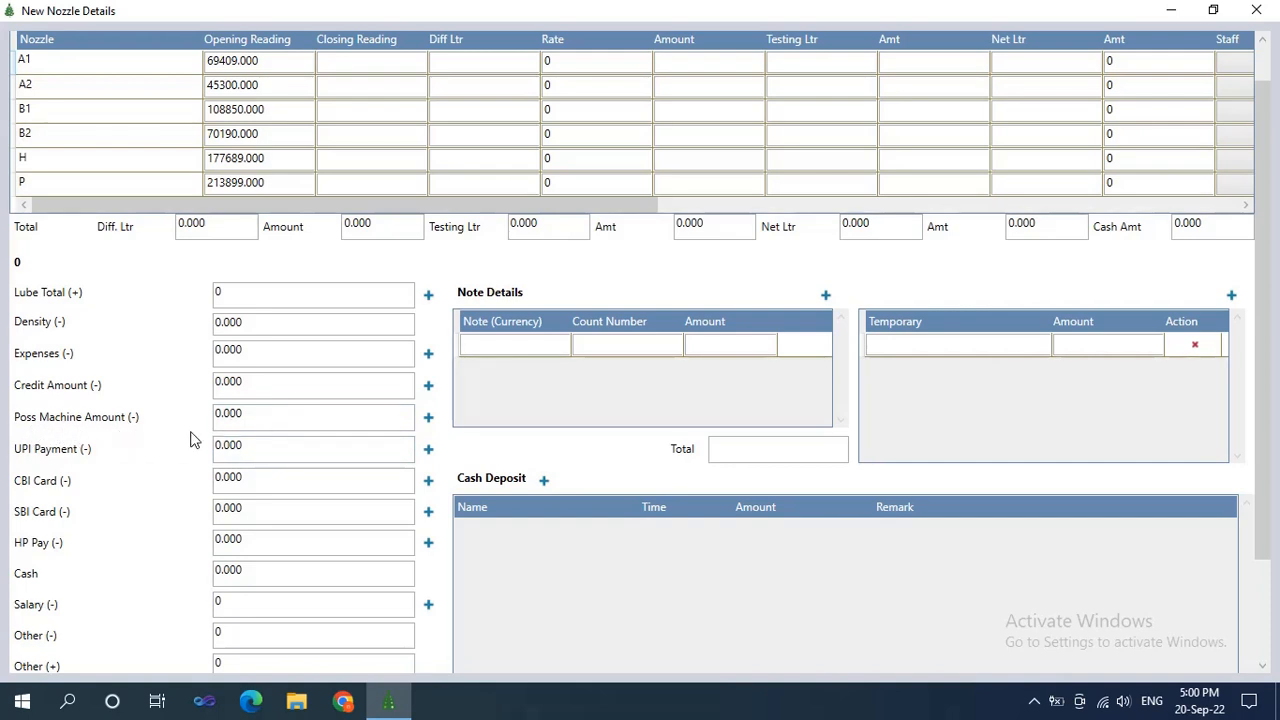
Open a new sale from Poss Machine Amount to examine its fields, and close the form without saving.
{"action": "left_click", "coordinate": [429, 428]}
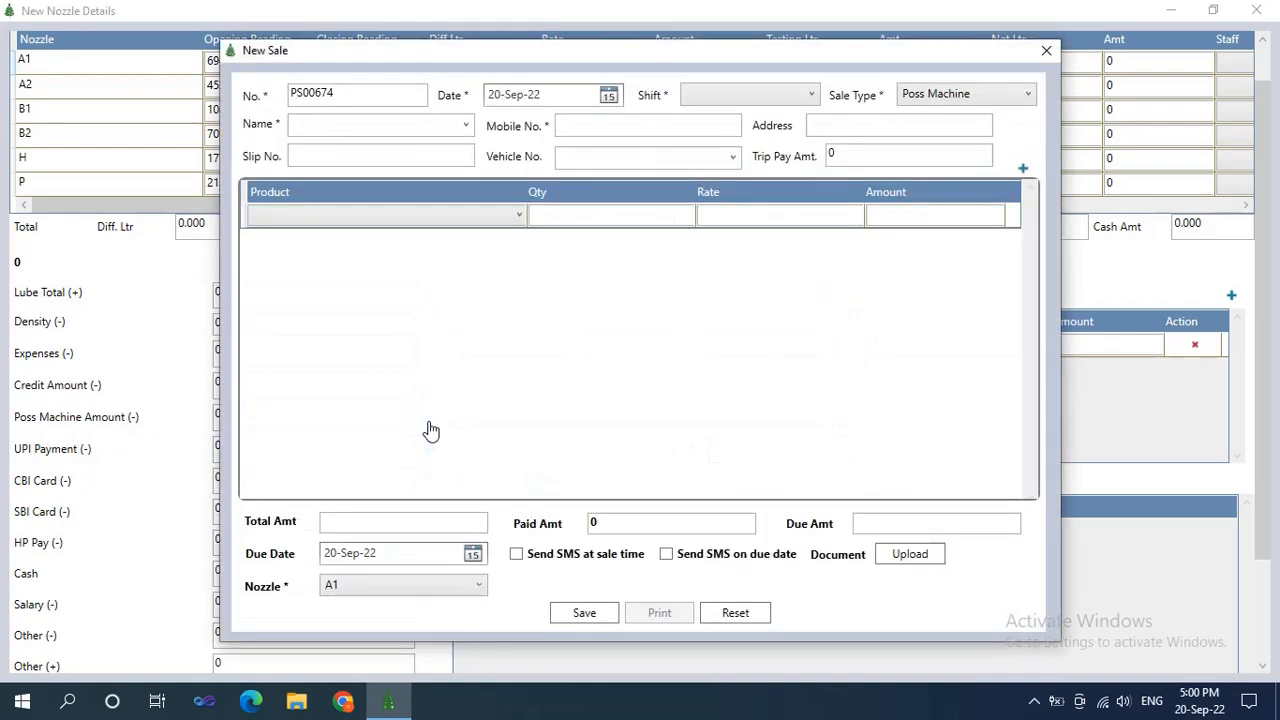
{"action": "left_click", "coordinate": [1050, 50]}
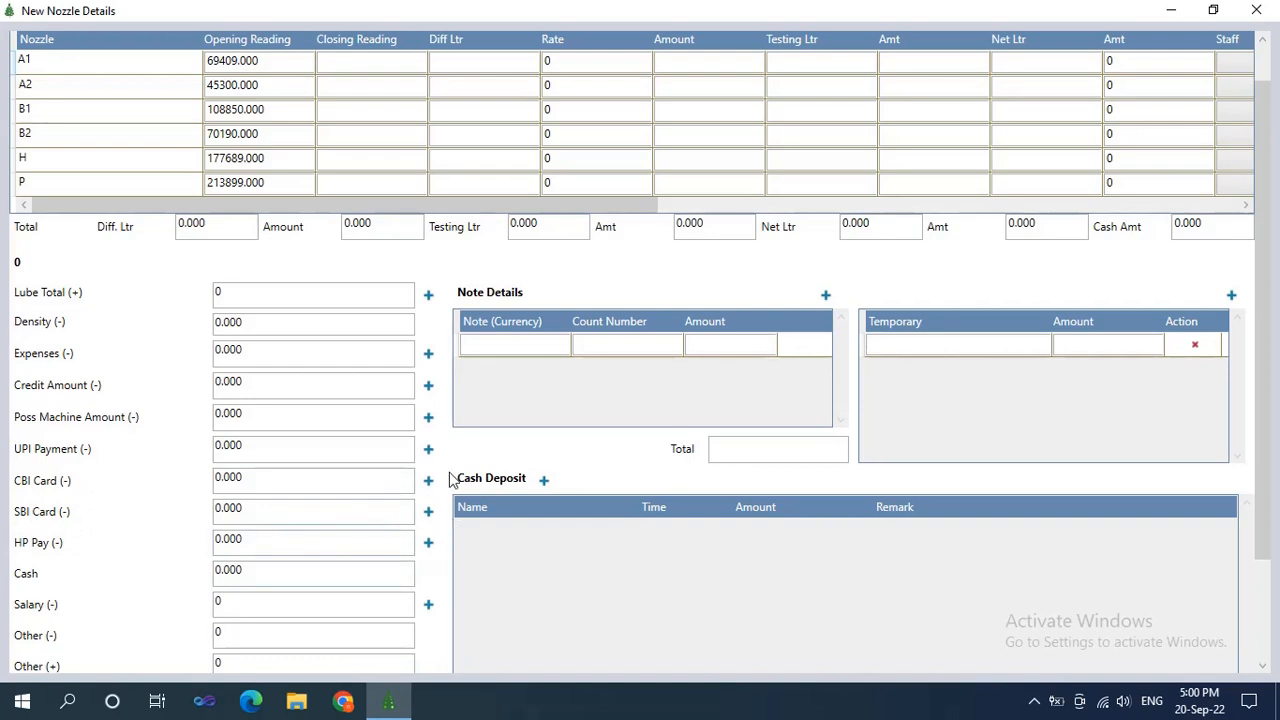
Open the staff salary form from Salary, select the listed staff member and set the month to September.
{"action": "scroll", "coordinate": [395, 565], "scroll_direction": "down", "scroll_amount": 3}
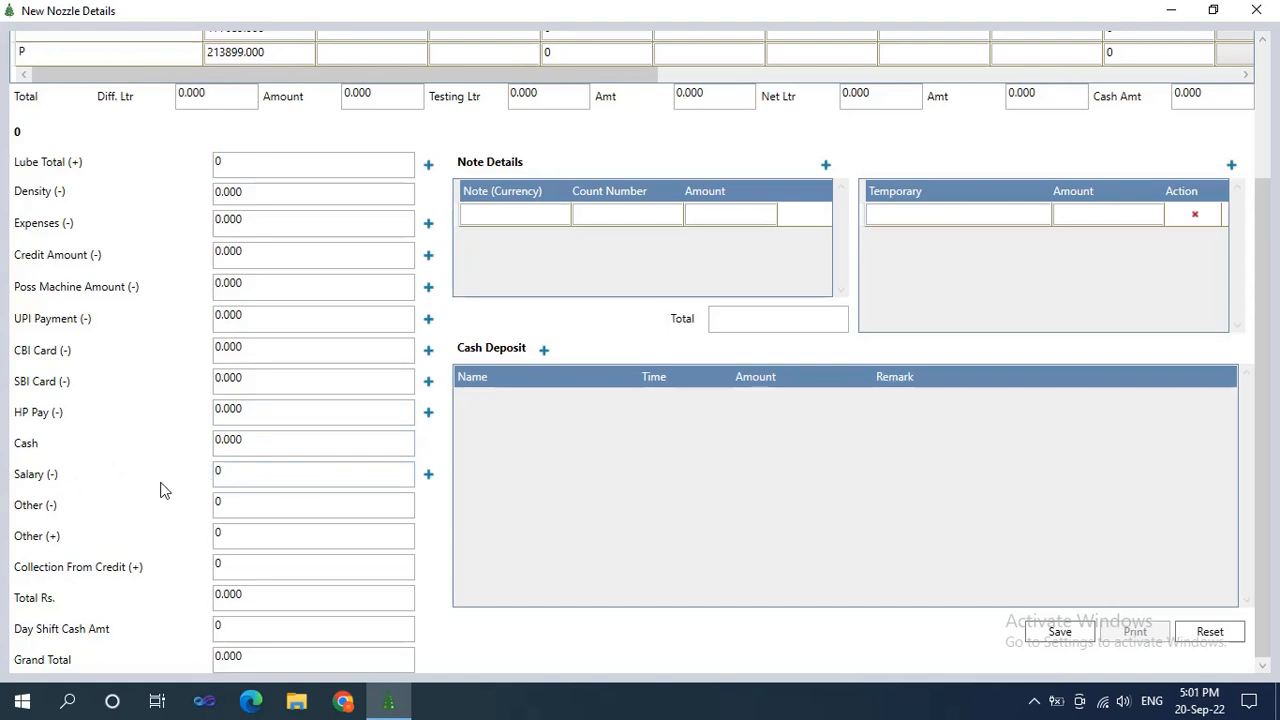
{"action": "left_click", "coordinate": [427, 481]}
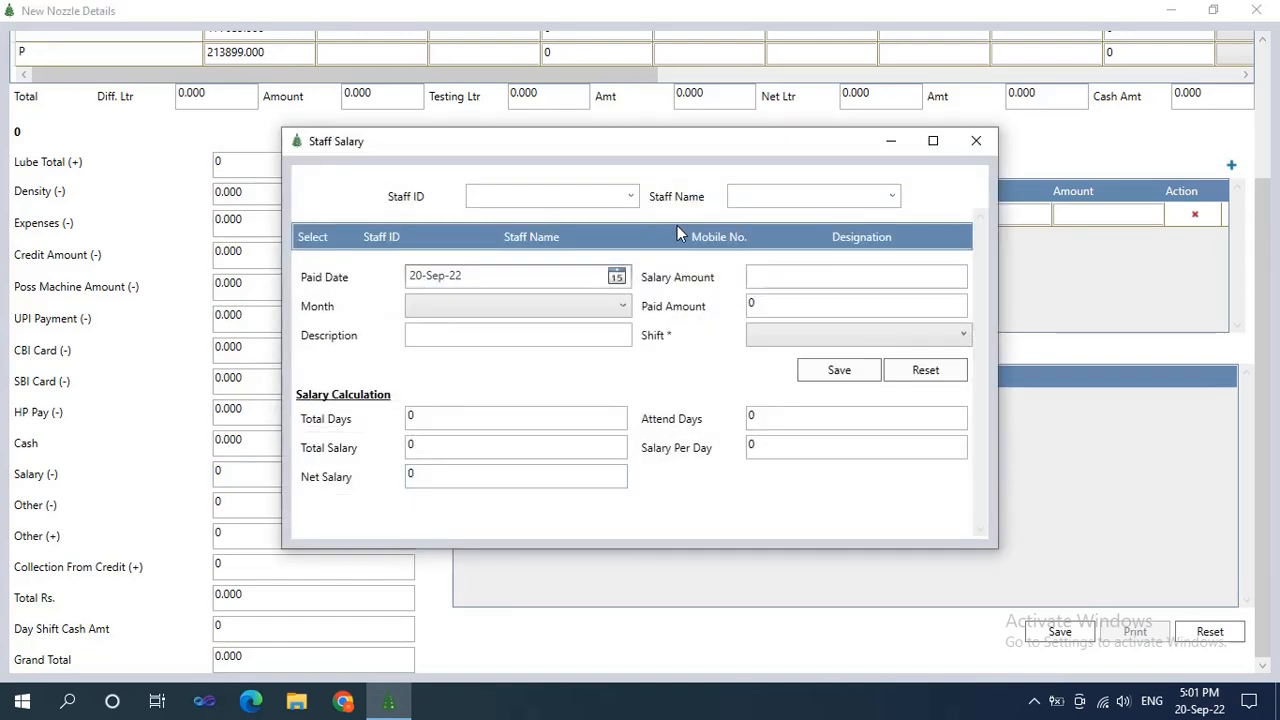
{"action": "left_click", "coordinate": [891, 197]}
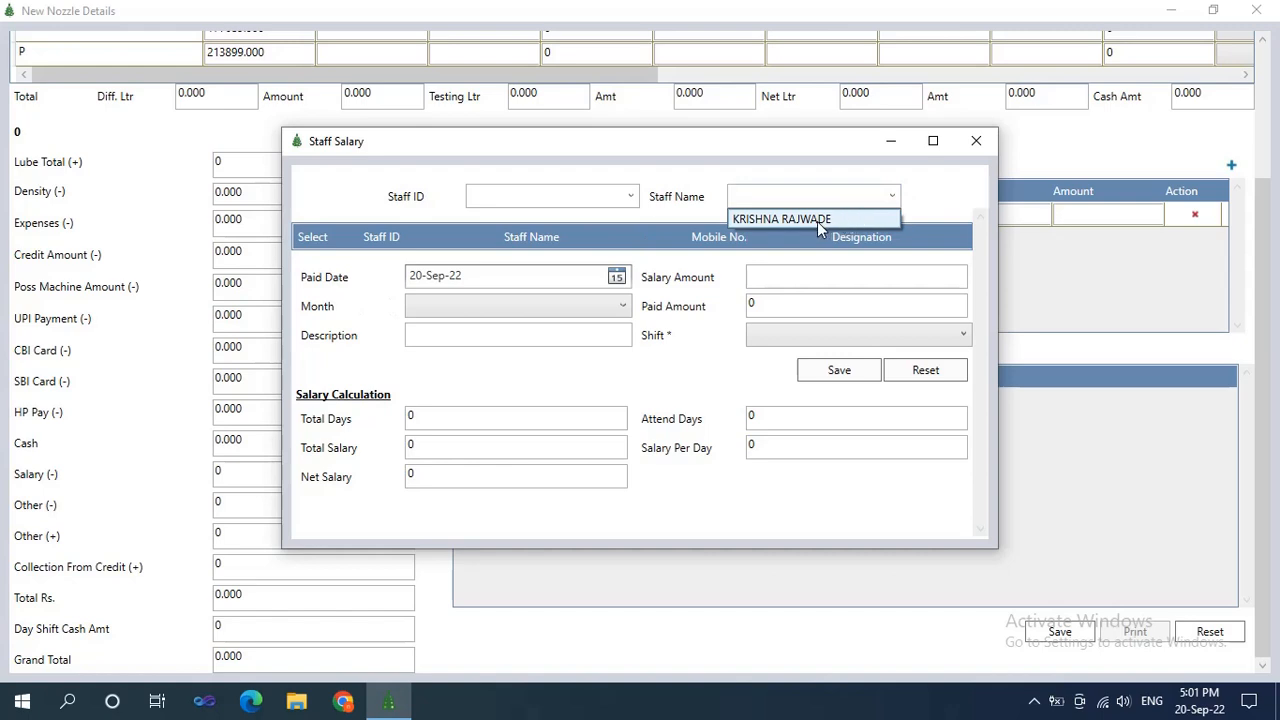
{"action": "left_click", "coordinate": [817, 221]}
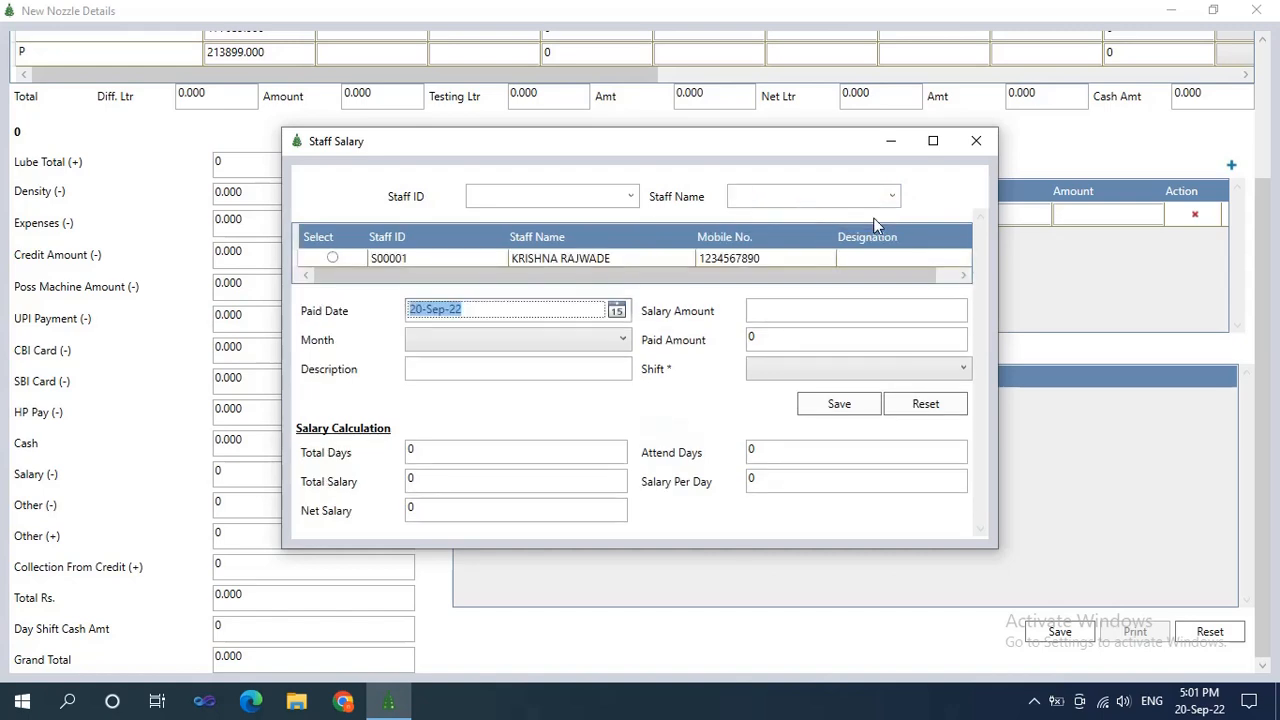
{"action": "left_click", "coordinate": [334, 258]}
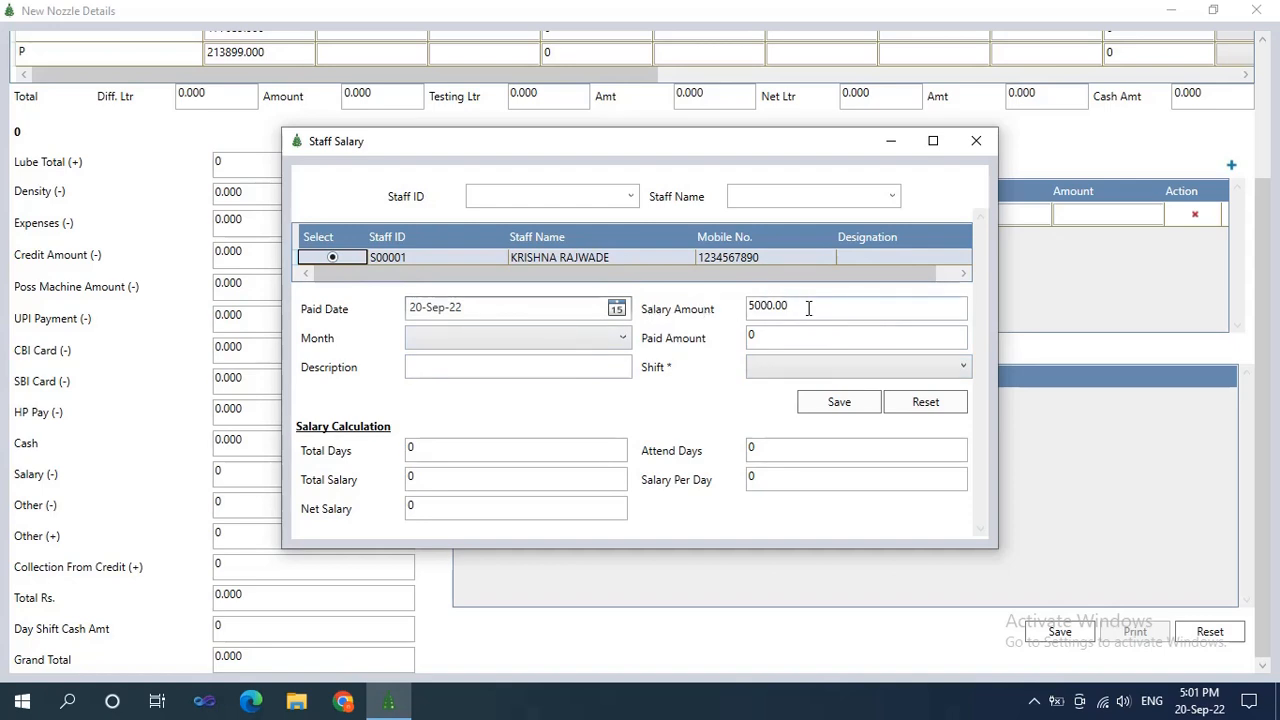
{"action": "left_click", "coordinate": [595, 340]}
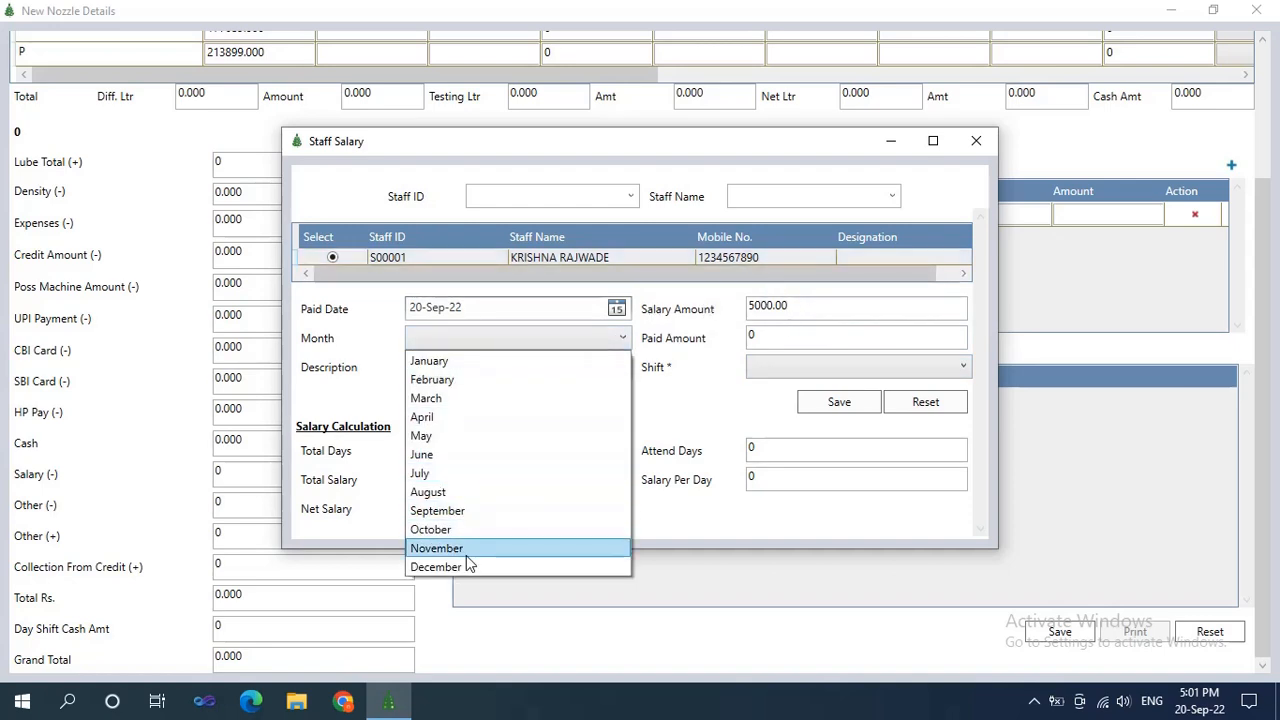
{"action": "left_click", "coordinate": [478, 511]}
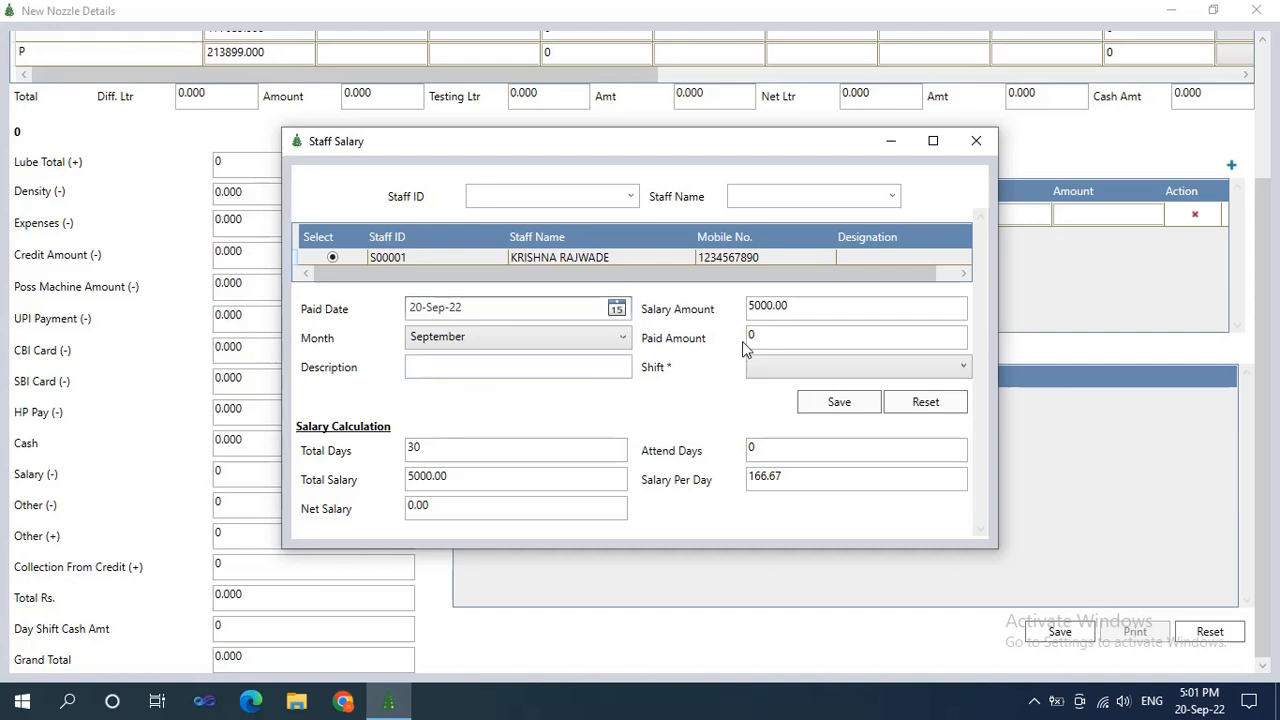
Examine the salary form's Paid Amount, Description and Shift fields, and close the form without saving.
{"action": "left_click", "coordinate": [766, 333]}
{"action": "left_click", "coordinate": [532, 370]}
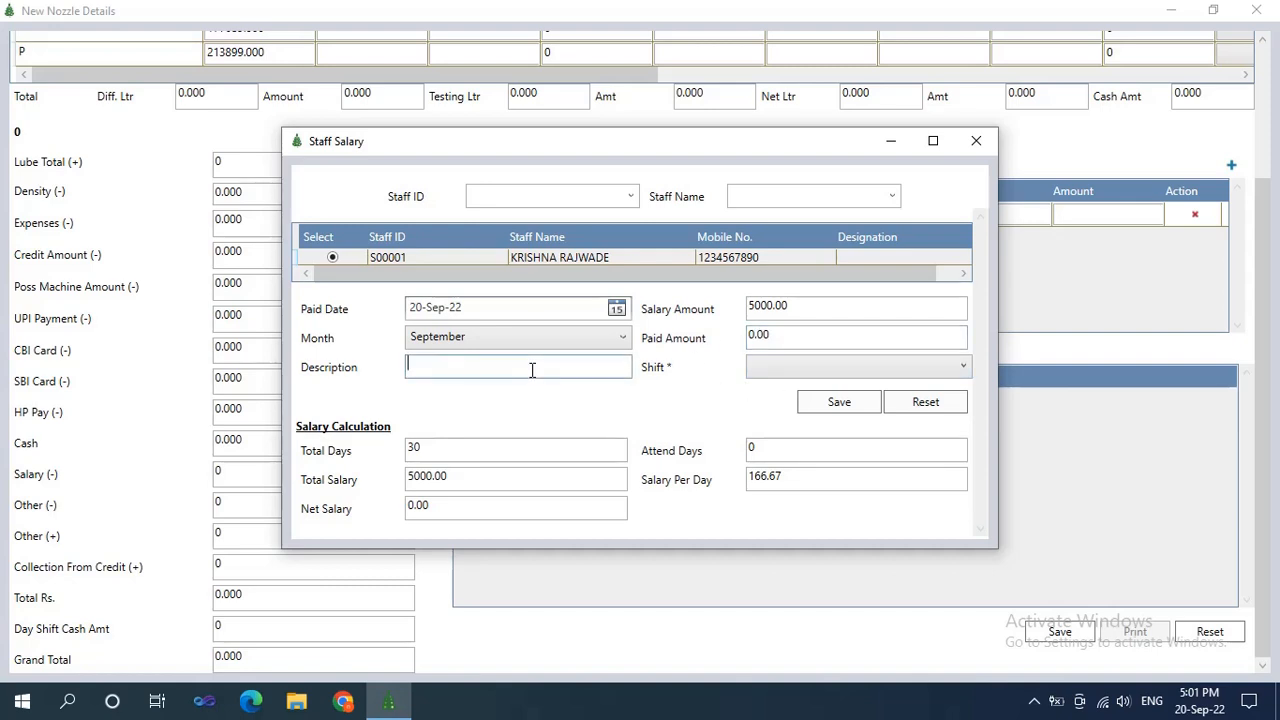
{"action": "left_click", "coordinate": [803, 371]}
{"action": "left_click", "coordinate": [673, 443]}
{"action": "left_click", "coordinate": [968, 146]}
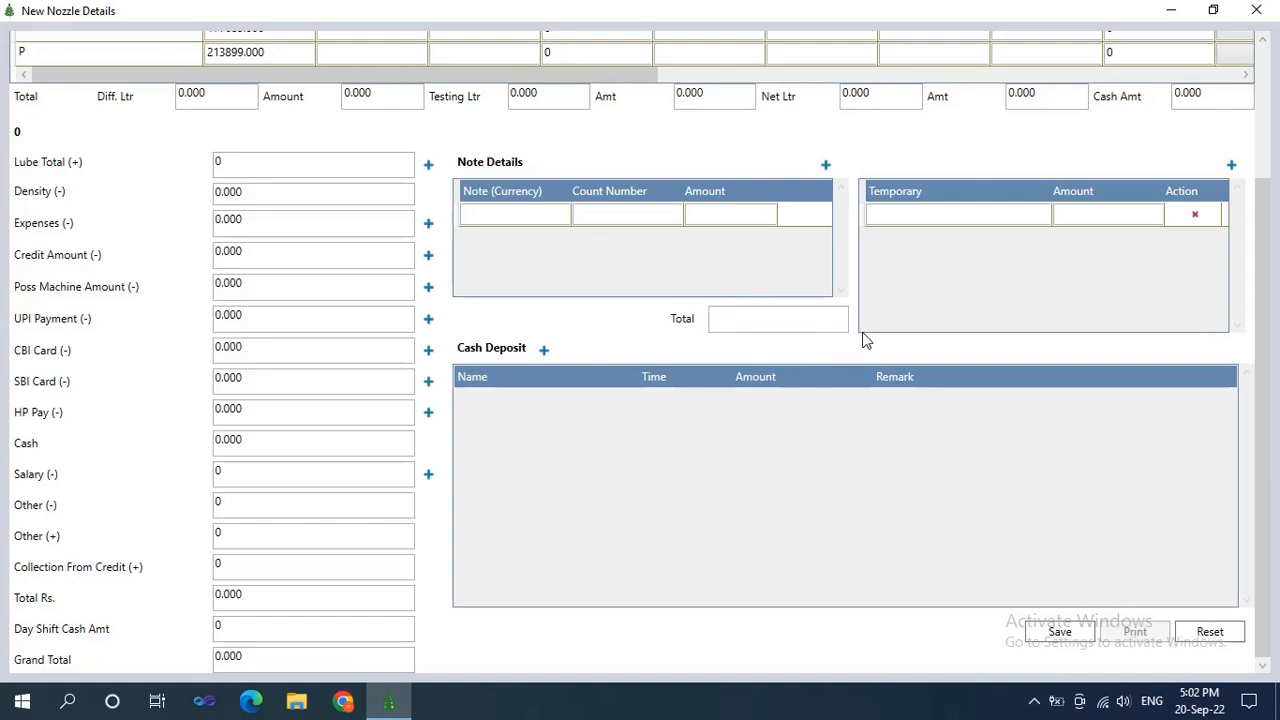
Add two rows each to the Note Details and Temporary tables, and delete the last Temporary row.
{"action": "left_click", "coordinate": [825, 170]}
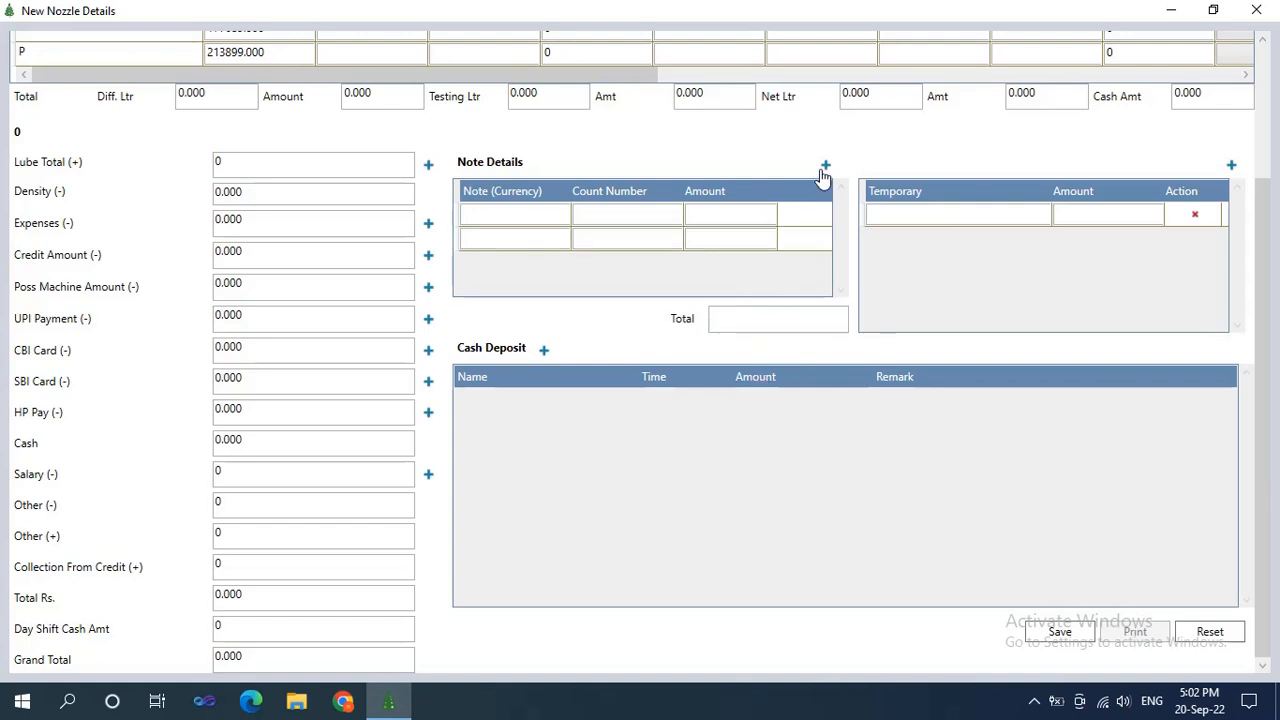
{"action": "left_click", "coordinate": [825, 167]}
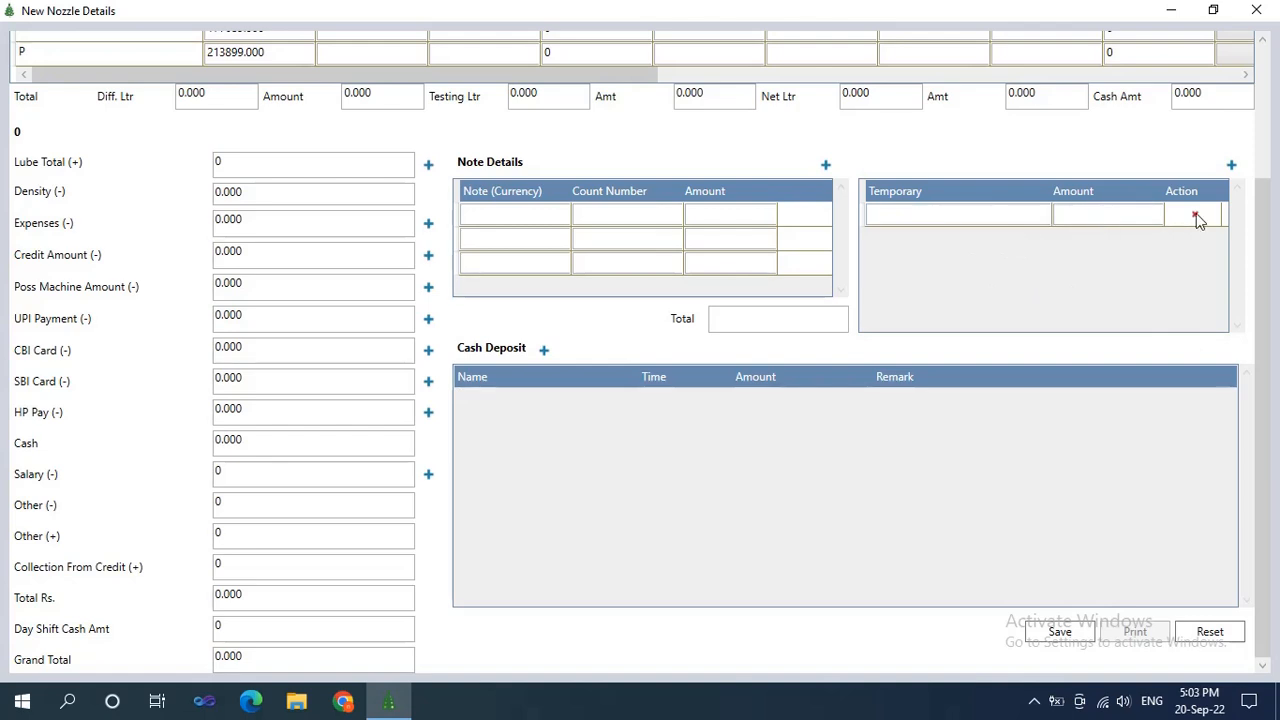
{"action": "left_click", "coordinate": [1231, 166]}
{"action": "left_click", "coordinate": [1231, 166]}
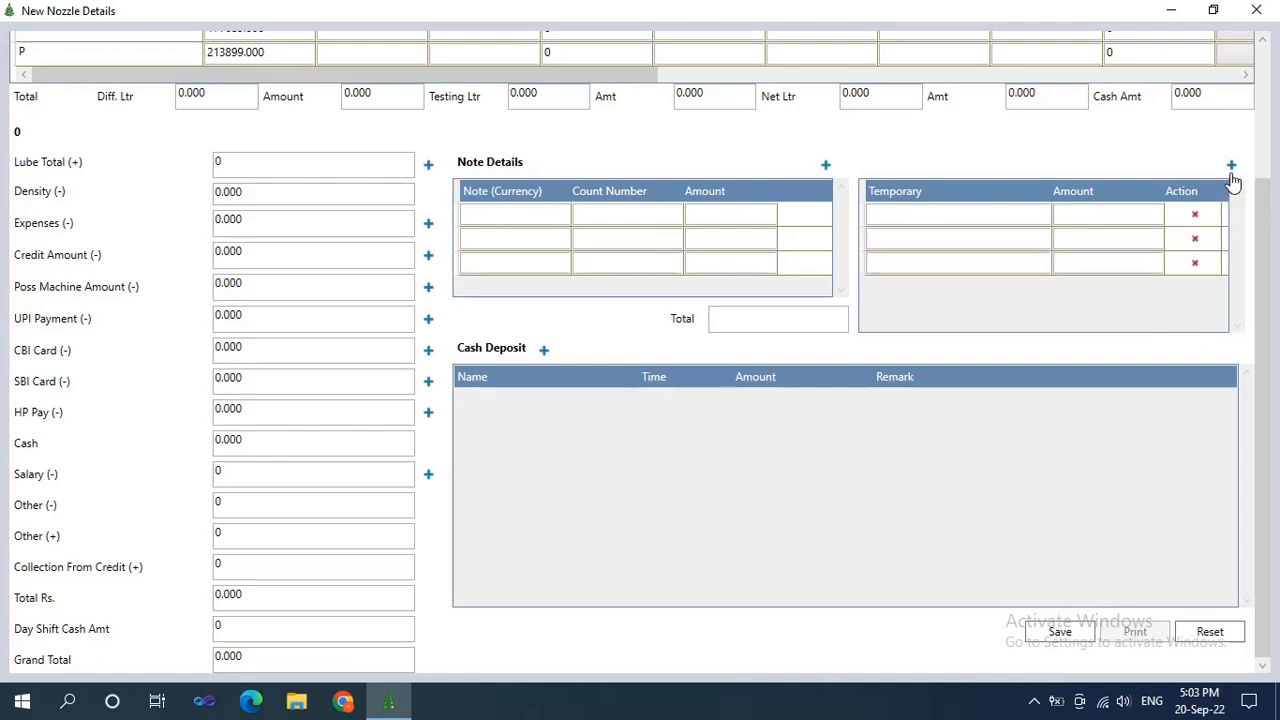
{"action": "left_click", "coordinate": [1196, 265]}
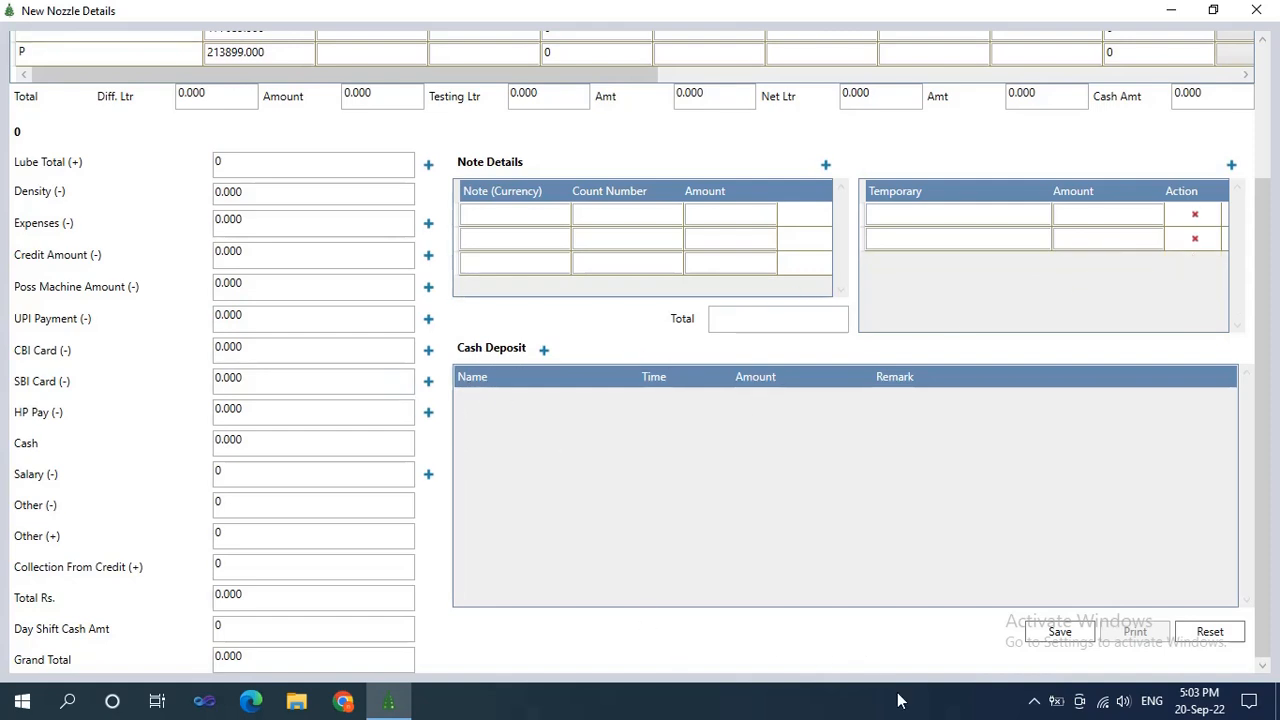
Open a new cash deposit, choose the staff member, examine the Amount and Remark fields, and close the form without saving.
{"action": "left_click", "coordinate": [544, 351]}
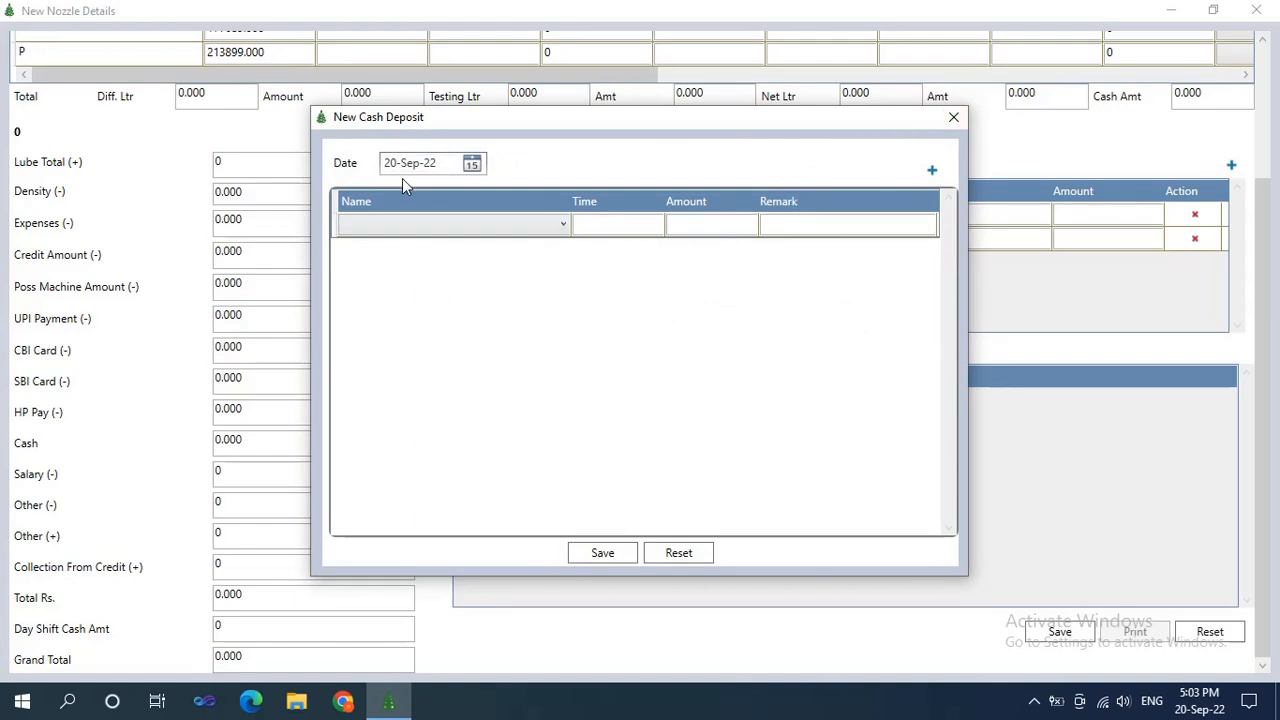
{"action": "left_click", "coordinate": [487, 241]}
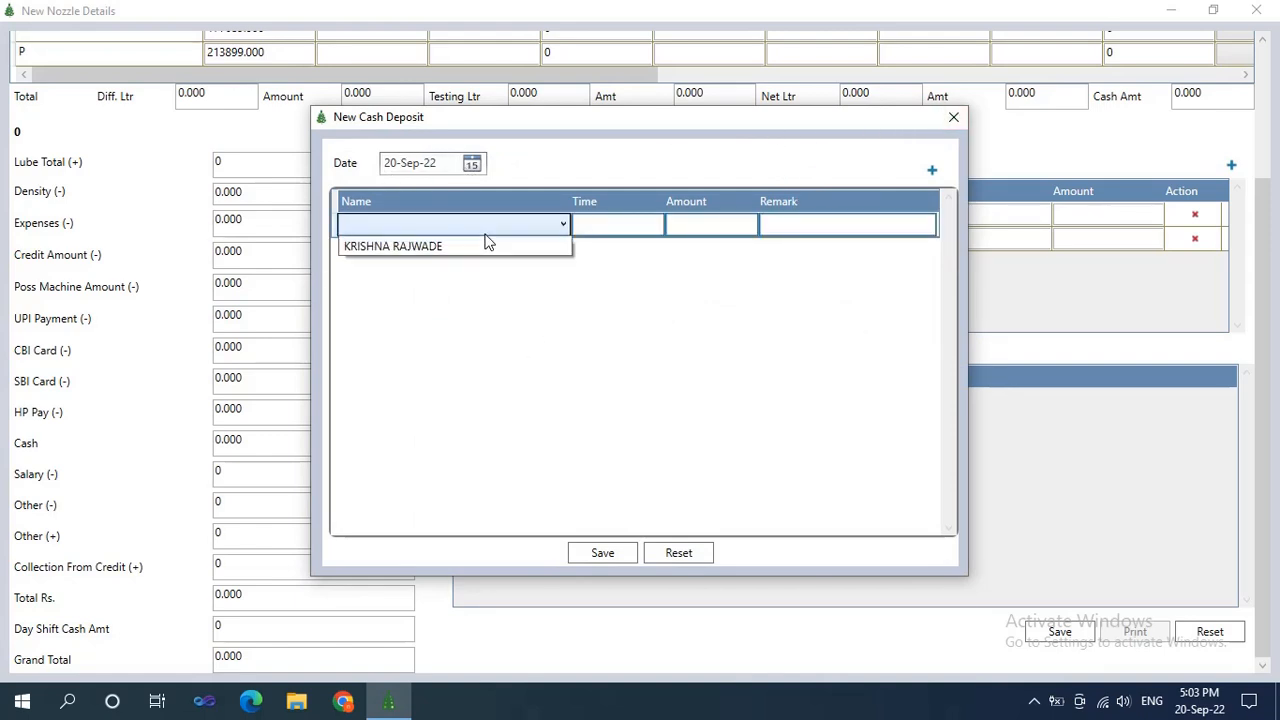
{"action": "left_click", "coordinate": [435, 251]}
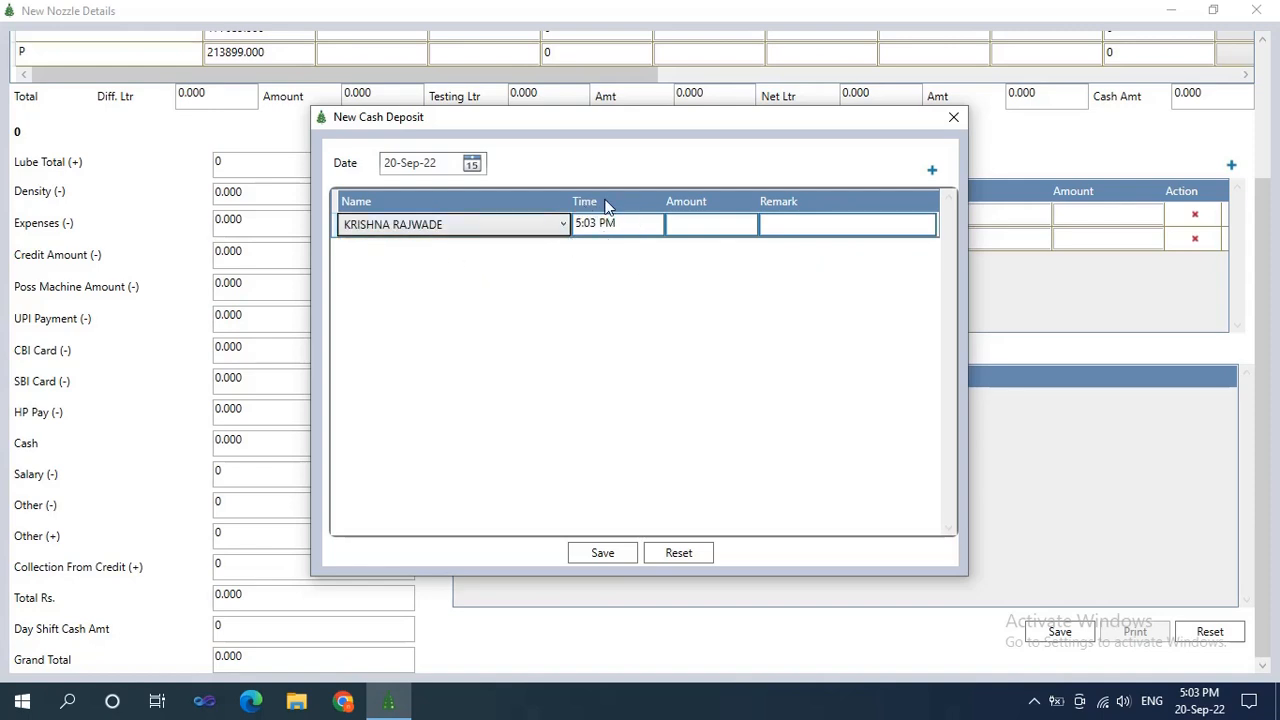
{"action": "left_click", "coordinate": [701, 228]}
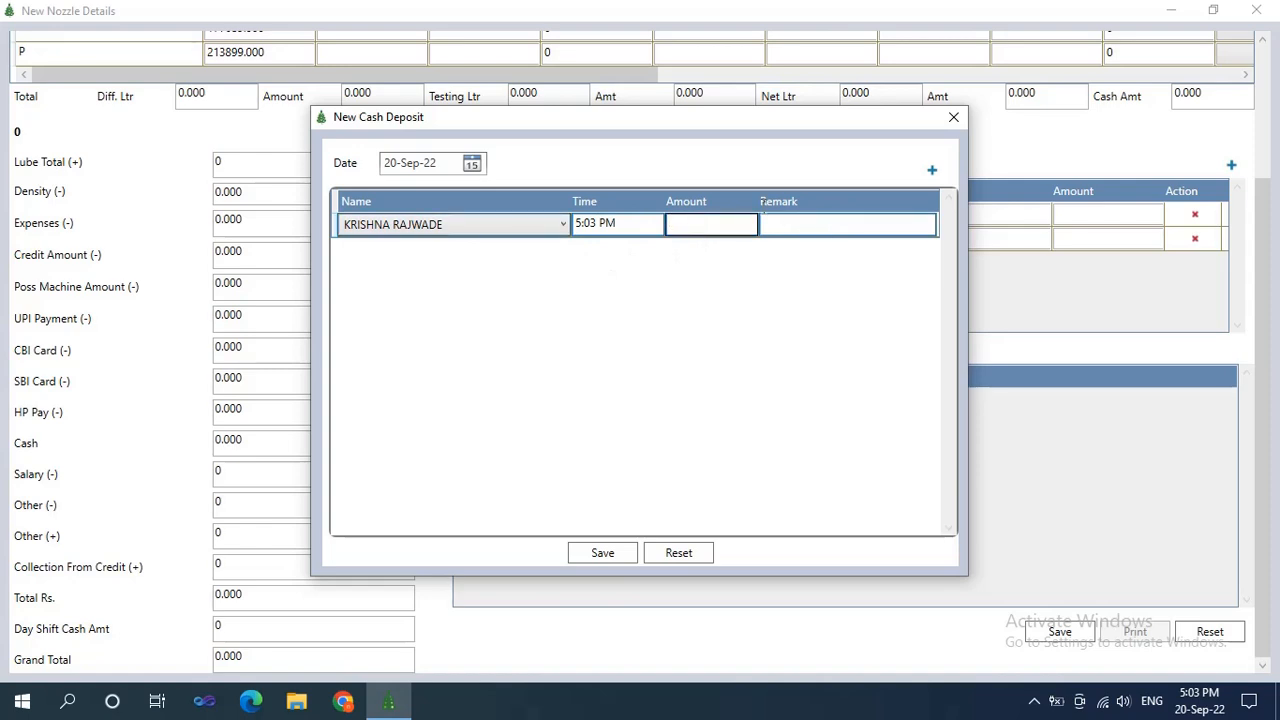
{"action": "left_click", "coordinate": [806, 223]}
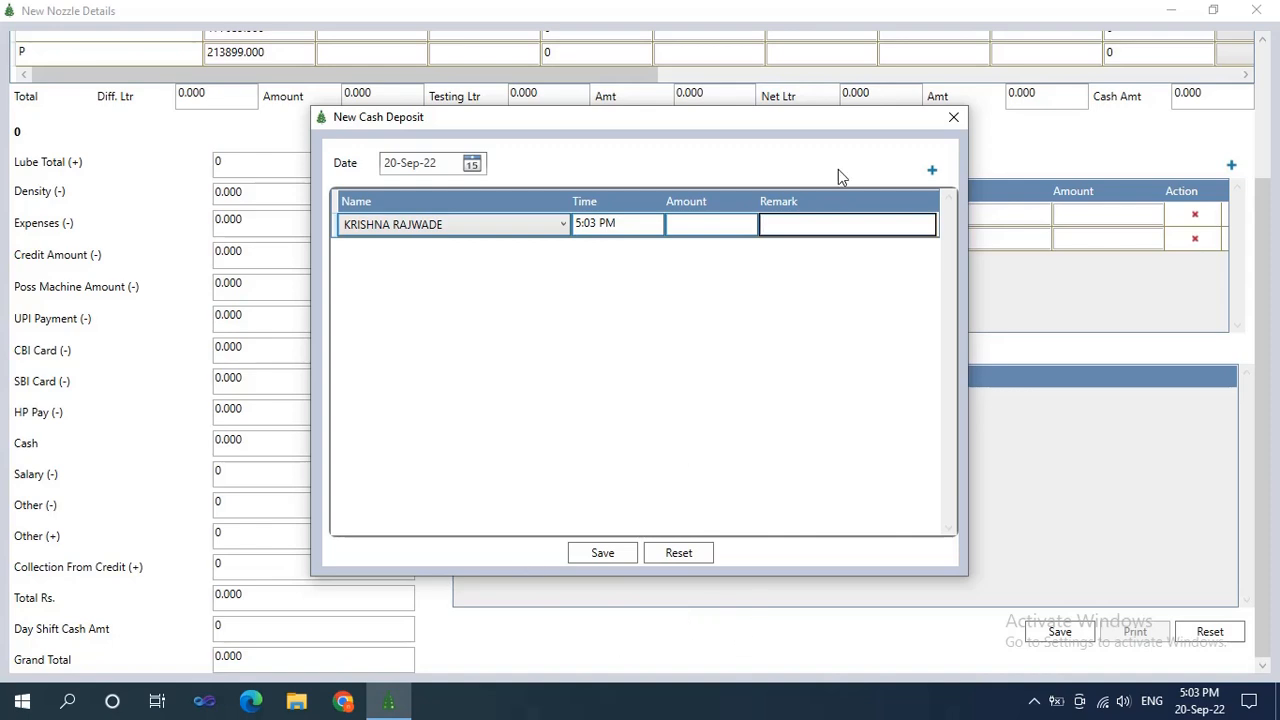
{"action": "left_click", "coordinate": [953, 119]}
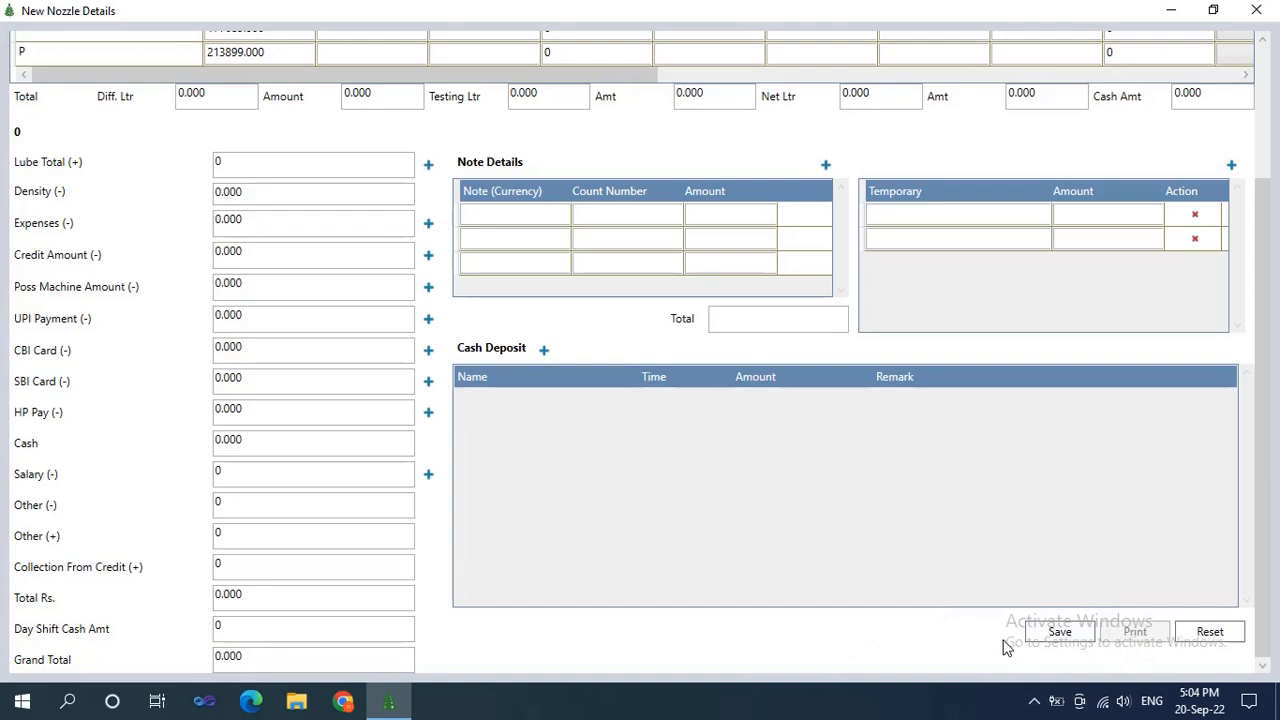
Close the new nozzle details without saving, and search the nozzle records from 01-Sep-21 to 20-Sep-22.
{"action": "left_click", "coordinate": [1257, 12]}
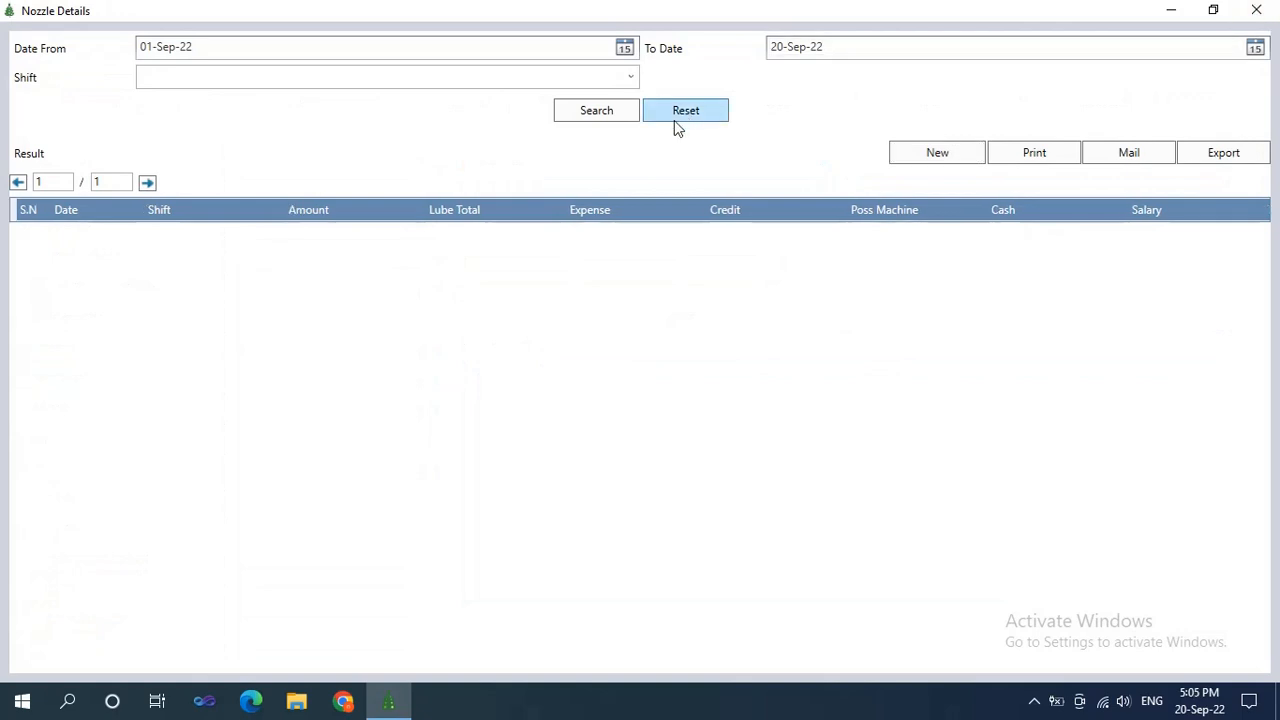
{"action": "left_click", "coordinate": [248, 48]}
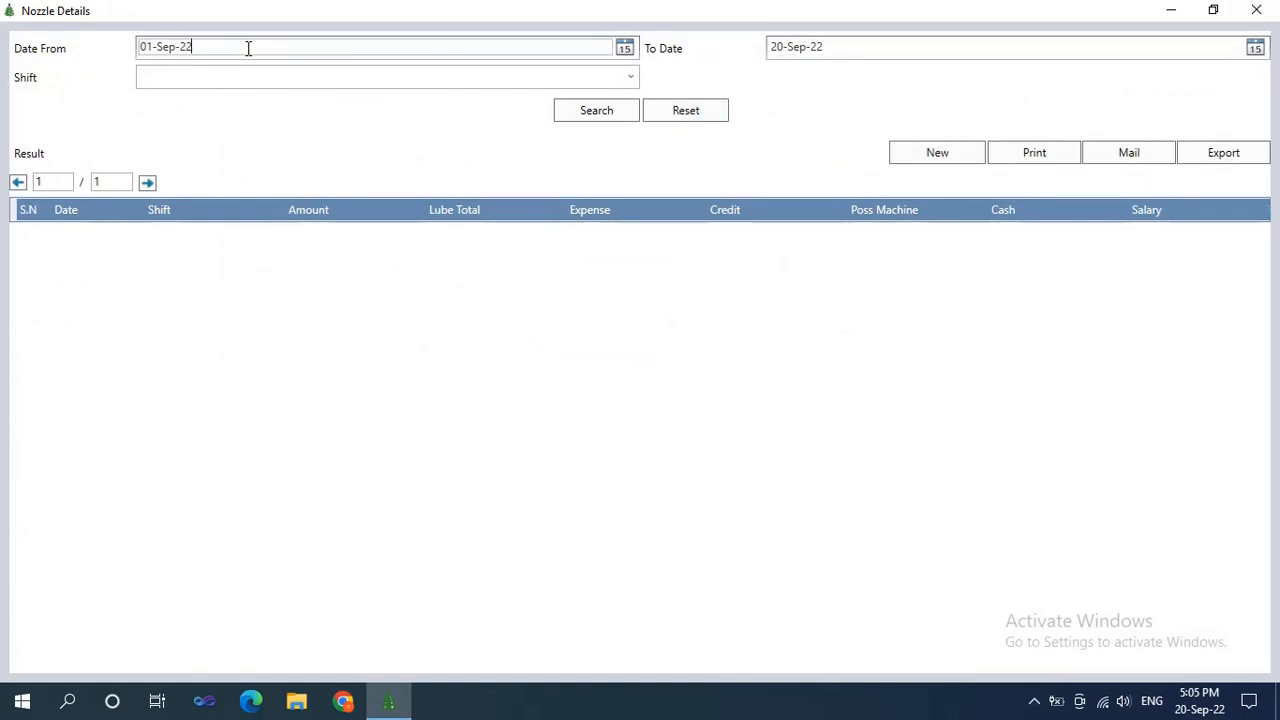
{"action": "left_click", "coordinate": [584, 116]}
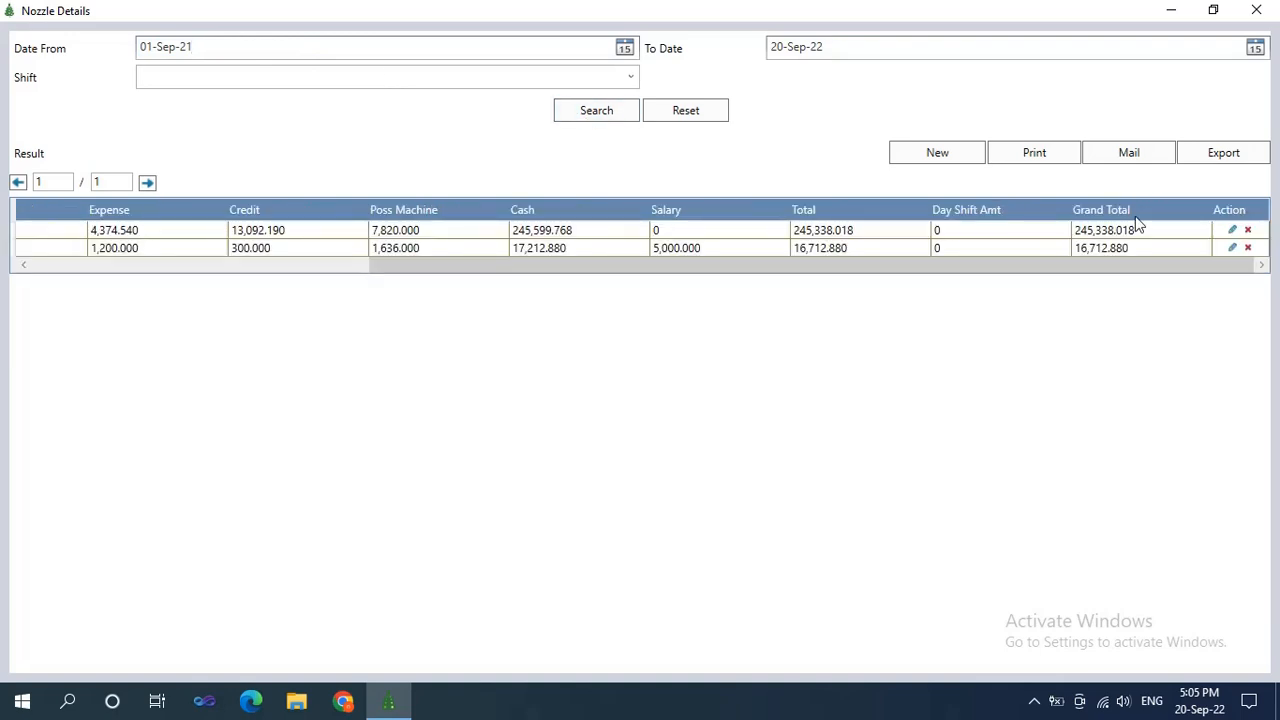
Open the first listed nozzle record for editing, and examine its nozzle readings, payment amounts and totals.
{"action": "left_click", "coordinate": [1228, 236]}
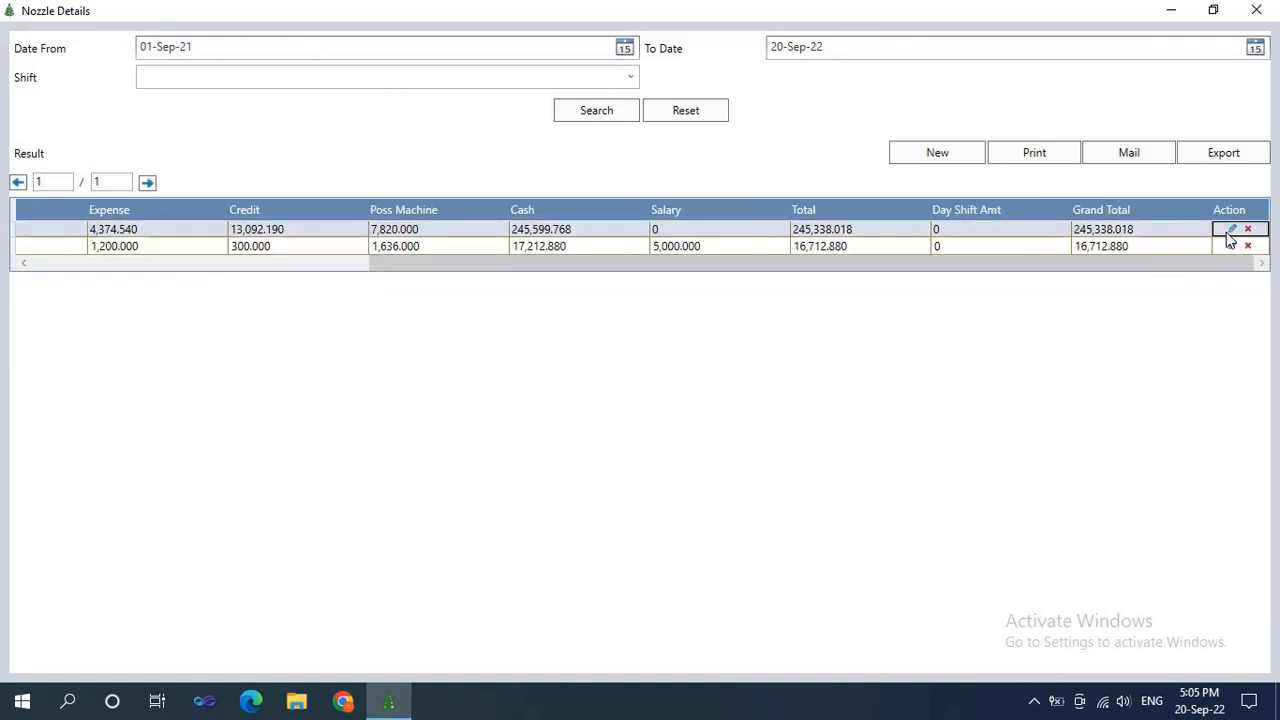
{"action": "left_click", "coordinate": [1233, 231]}
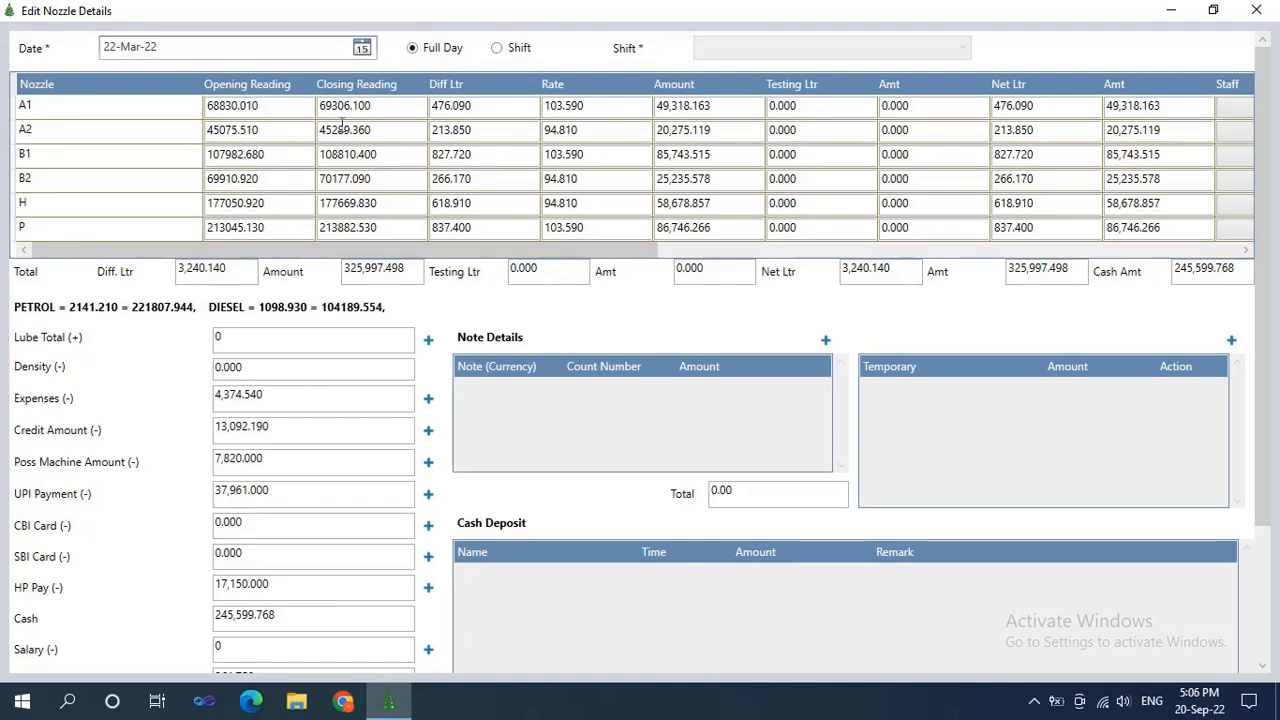
{"action": "left_click_drag", "start_coordinate": [556, 256], "coordinate": [796, 299]}
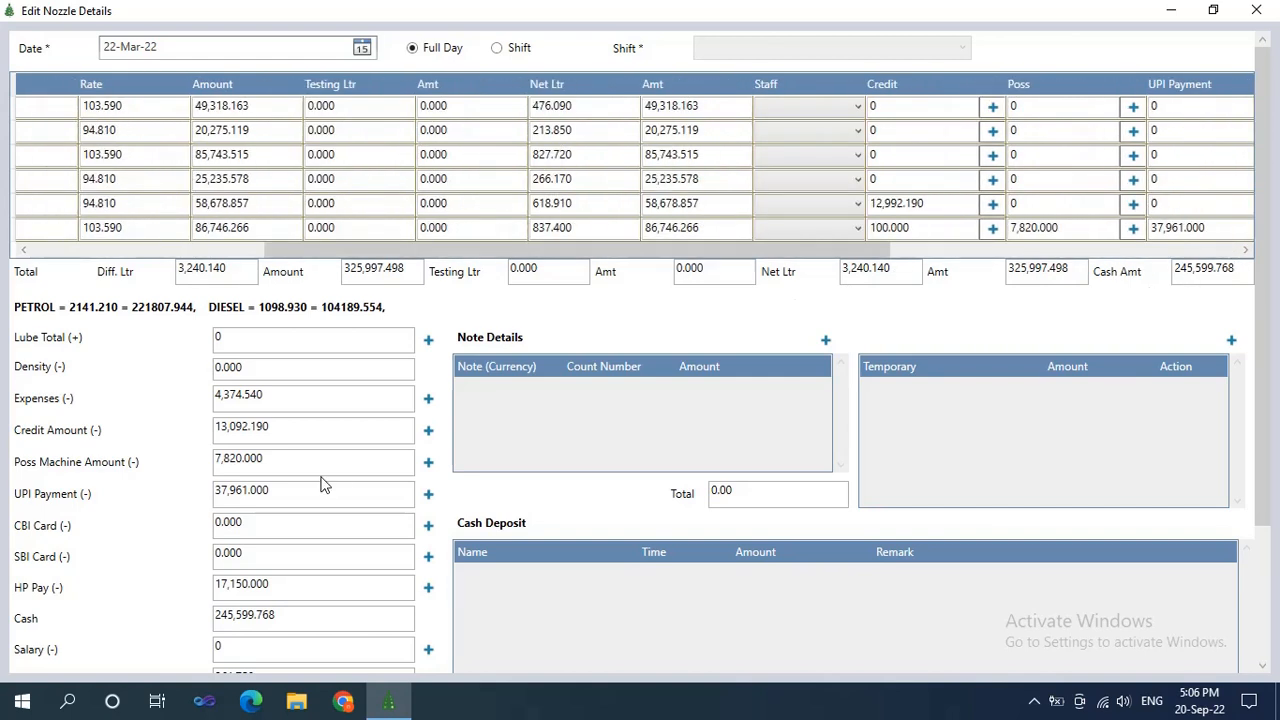
{"action": "scroll", "coordinate": [322, 484], "scroll_direction": "down", "scroll_amount": 3}
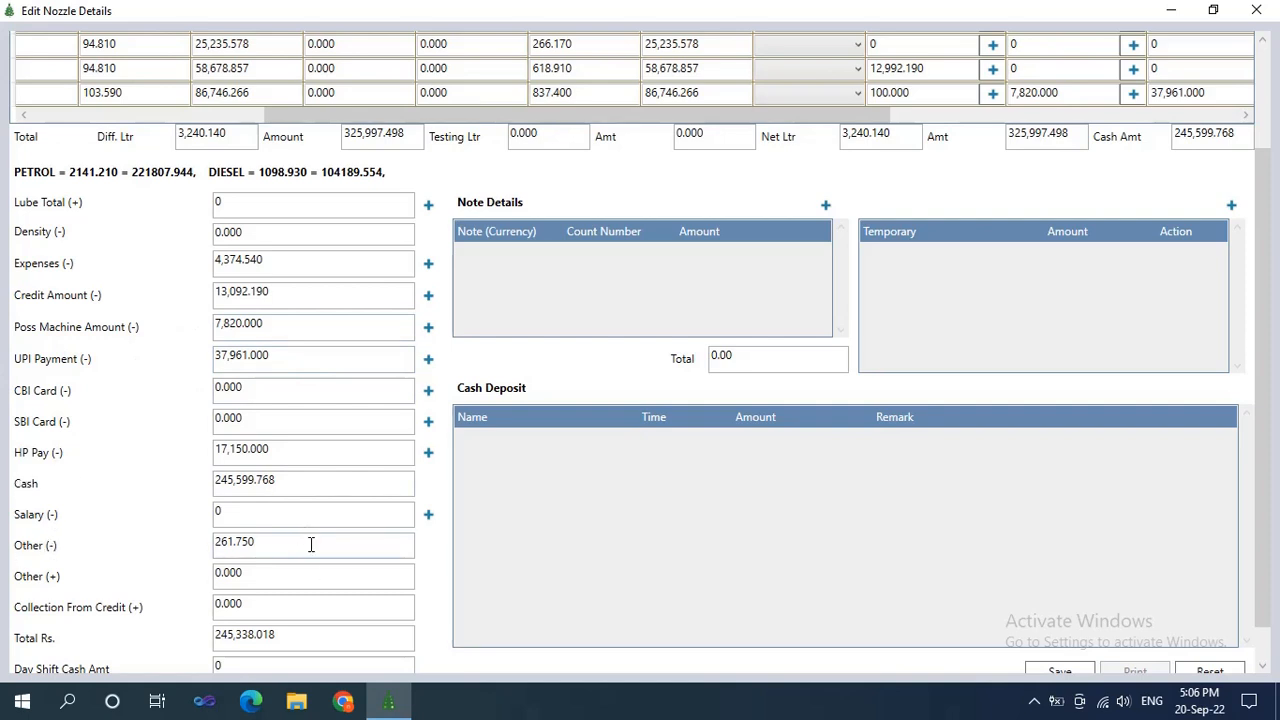
{"action": "scroll", "coordinate": [311, 544], "scroll_direction": "down", "scroll_amount": 1}
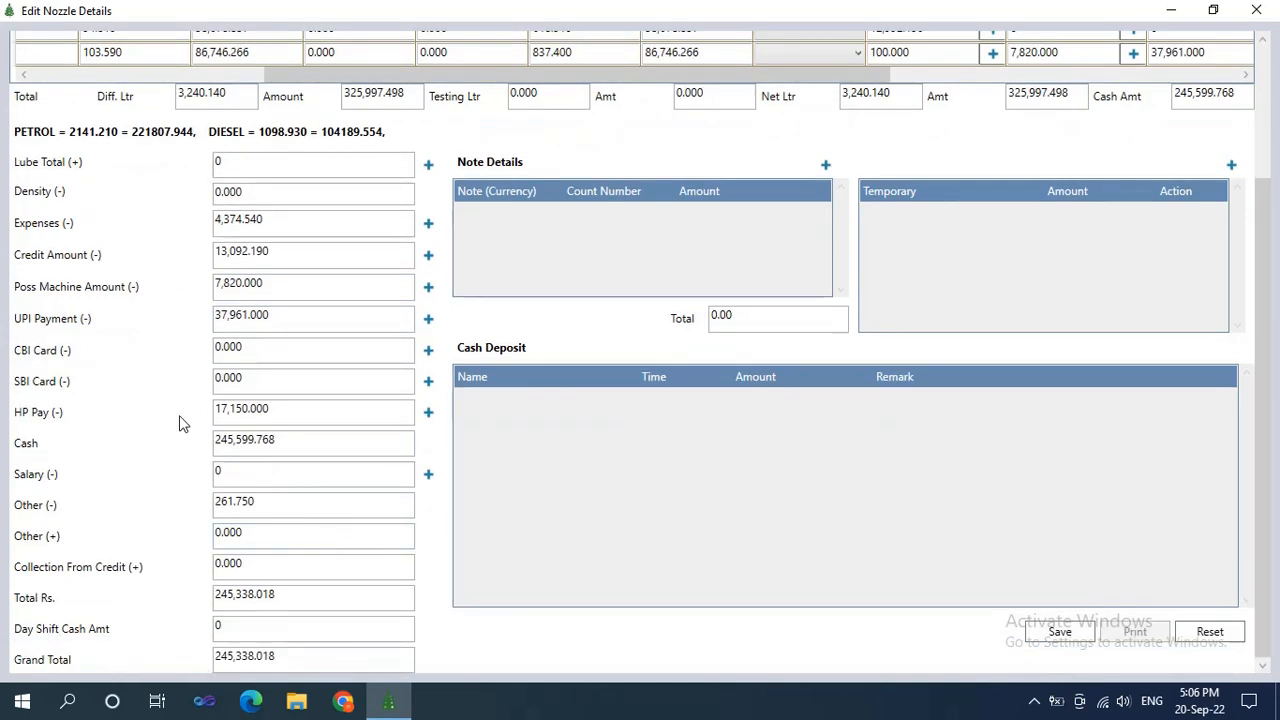
Save the nozzle details record and open its print preview.
{"action": "left_click", "coordinate": [1060, 642]}
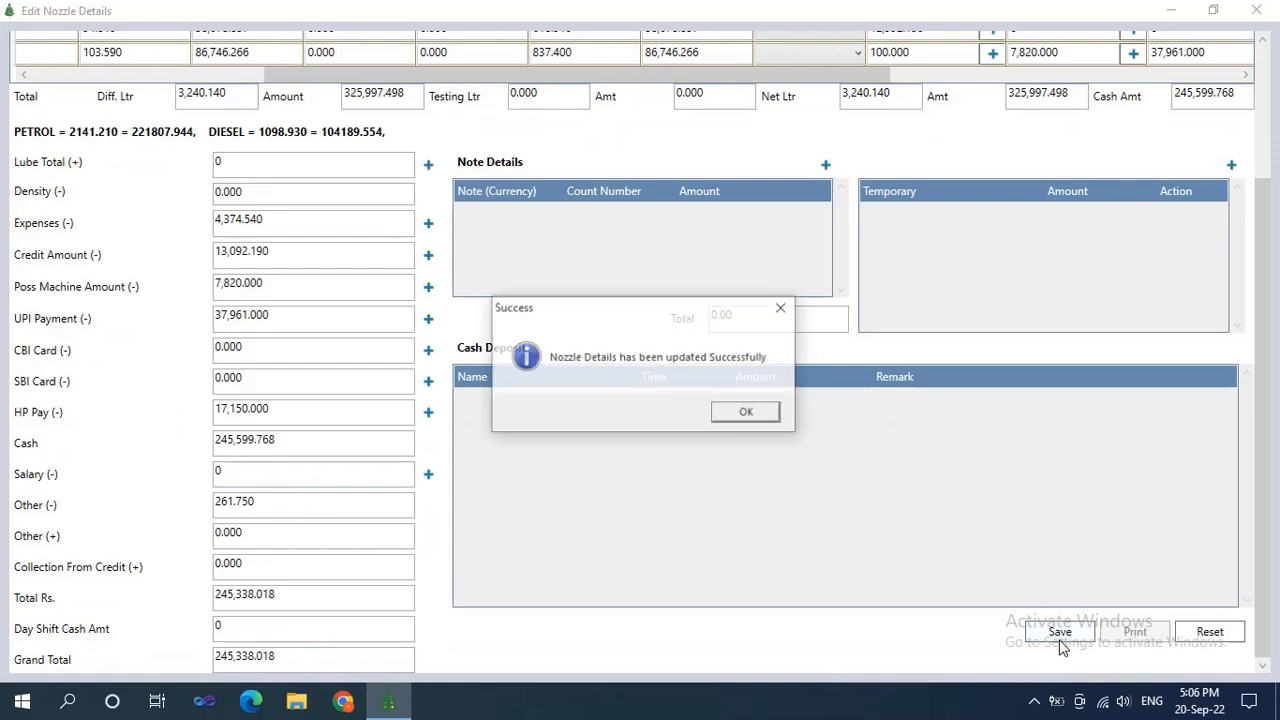
{"action": "left_click", "coordinate": [748, 414]}
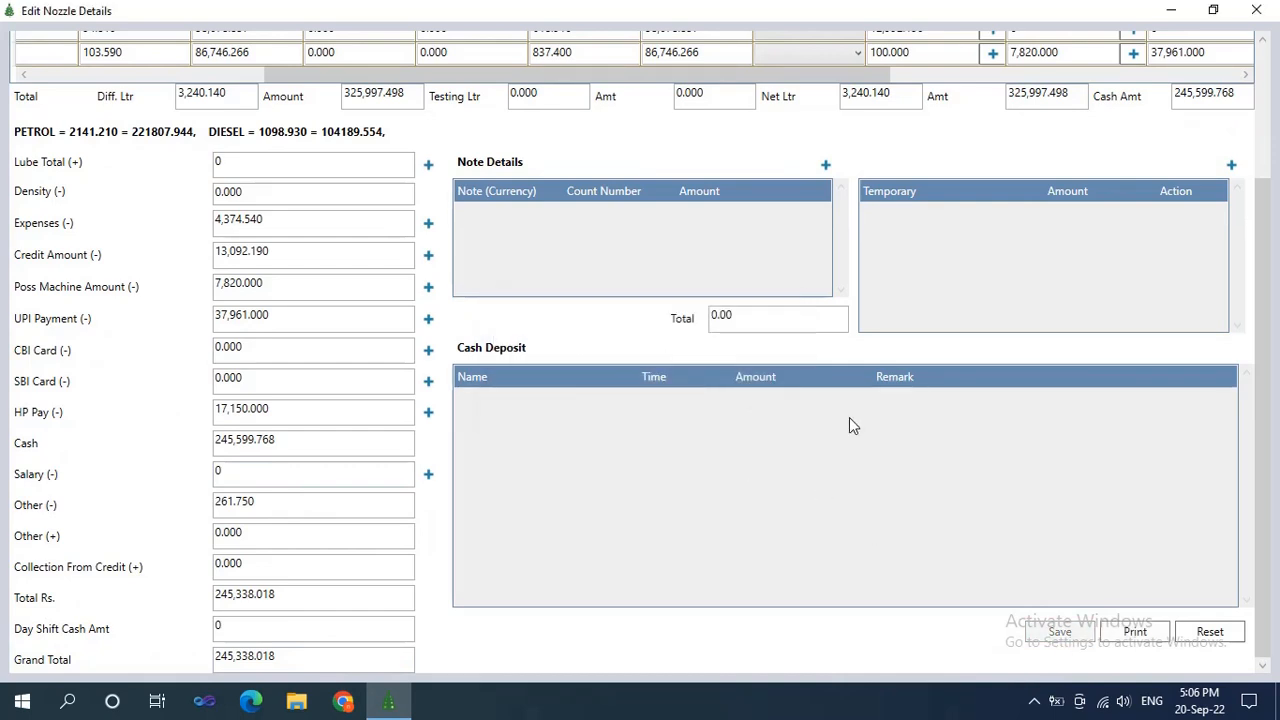
{"action": "left_click", "coordinate": [1140, 634]}
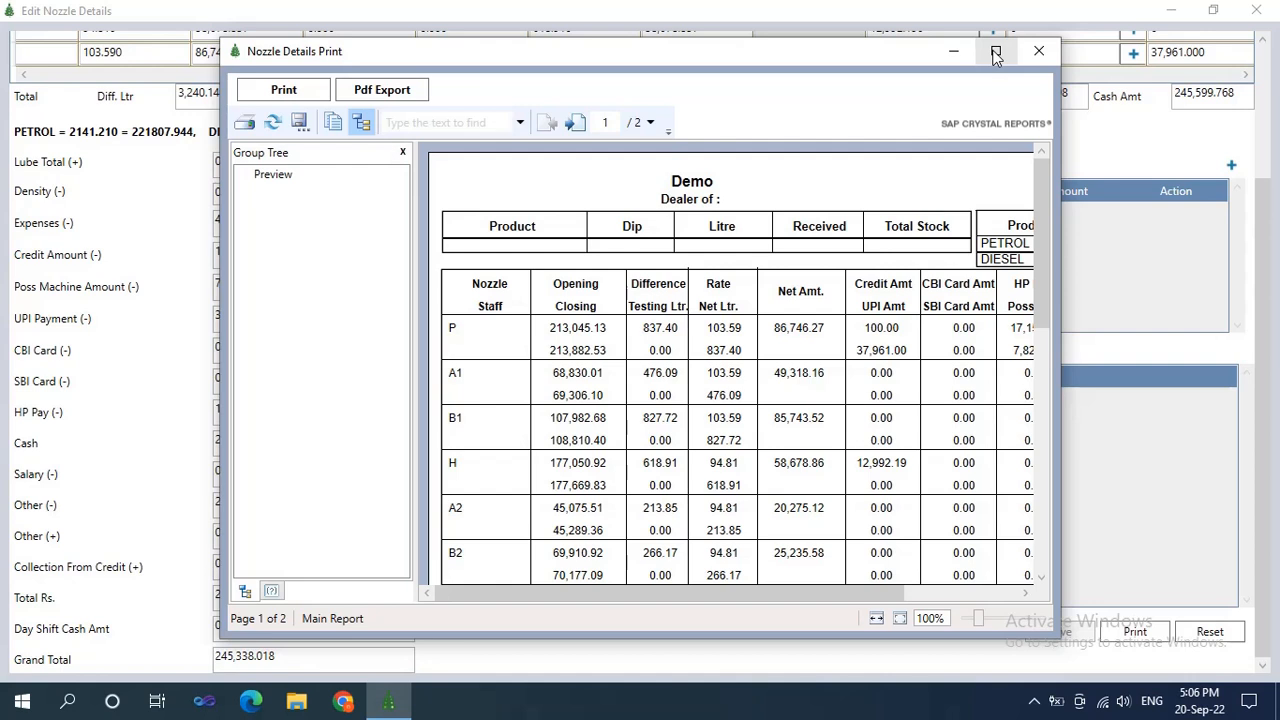
Examine both pages of the nozzle details print preview, and close the preview and the nozzle details windows.
{"action": "left_click", "coordinate": [995, 55]}
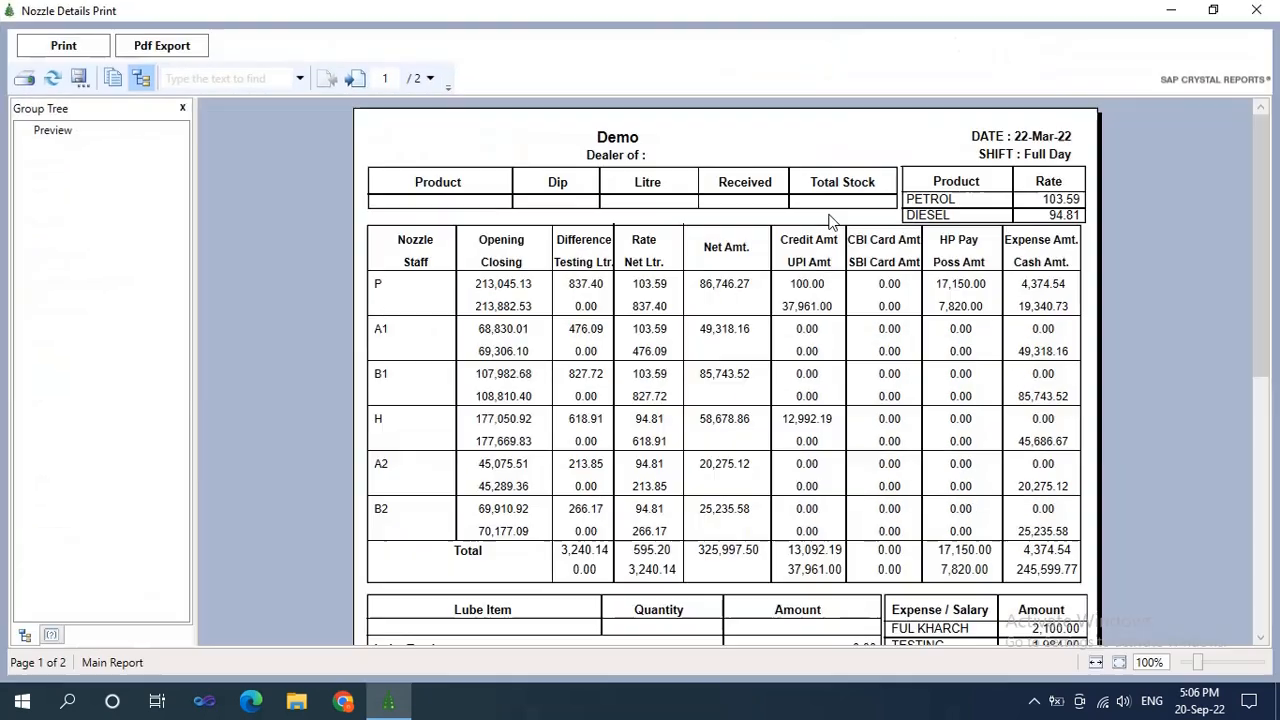
{"action": "scroll", "coordinate": [660, 290], "scroll_direction": "down", "scroll_amount": 2}
{"action": "scroll", "coordinate": [660, 293], "scroll_direction": "down", "scroll_amount": 3}
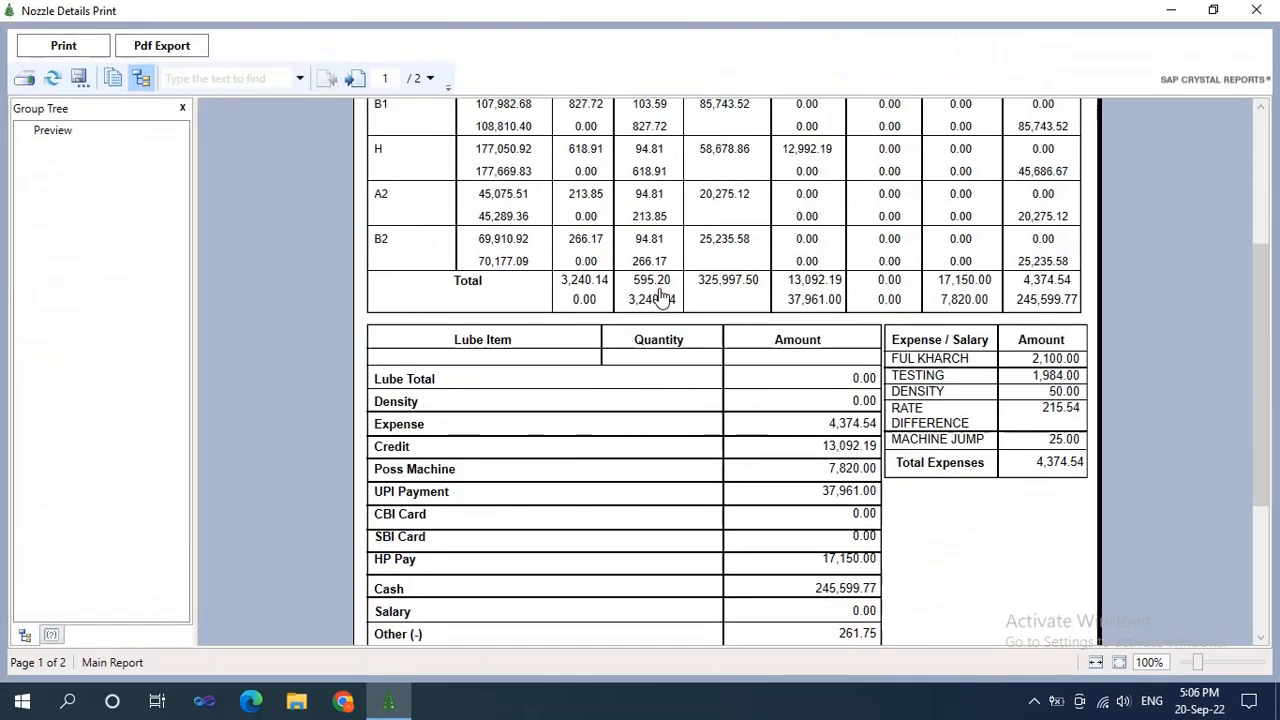
{"action": "scroll", "coordinate": [660, 293], "scroll_direction": "up", "scroll_amount": 5}
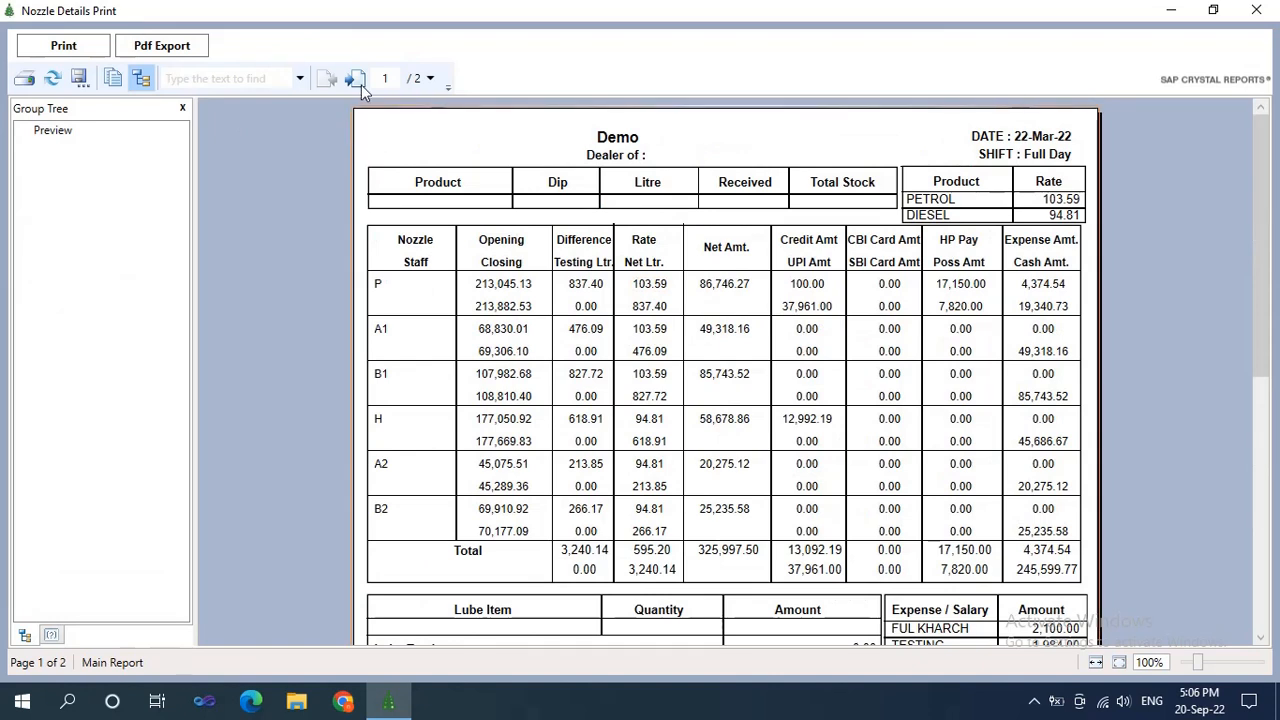
{"action": "left_click", "coordinate": [361, 85]}
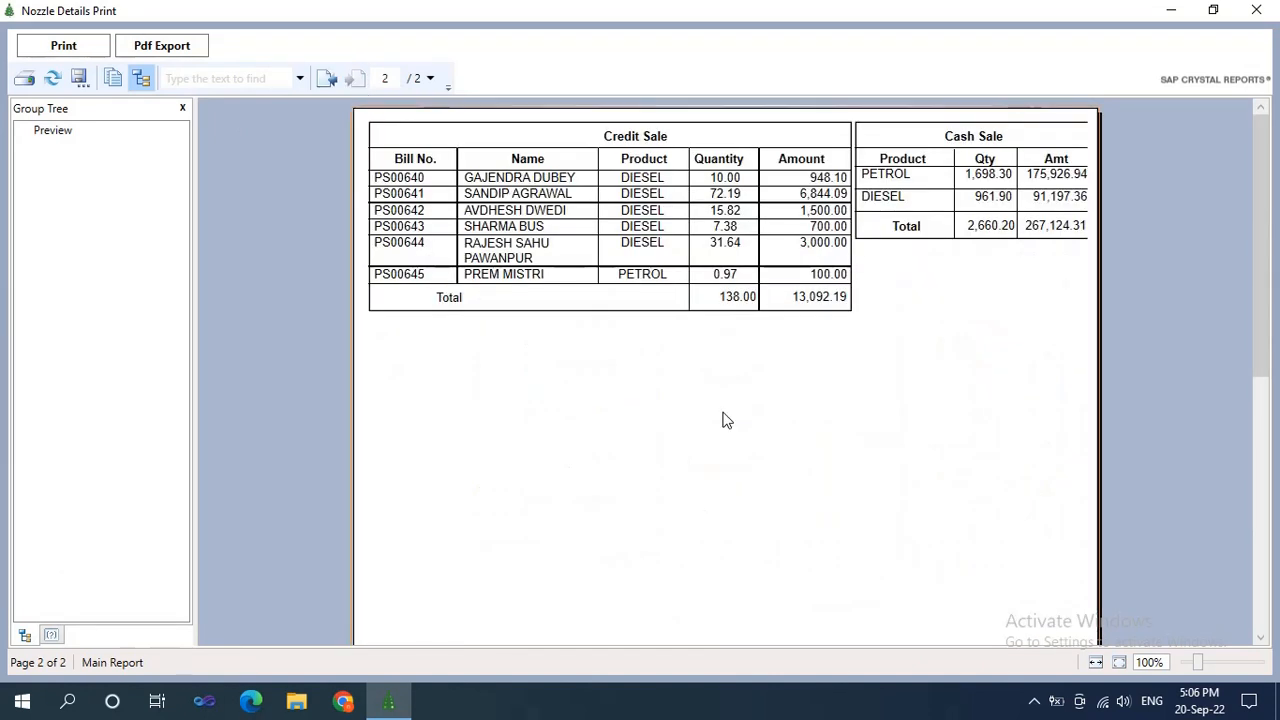
{"action": "scroll", "coordinate": [724, 424], "scroll_direction": "down", "scroll_amount": 5}
{"action": "scroll", "coordinate": [724, 428], "scroll_direction": "up", "scroll_amount": 5}
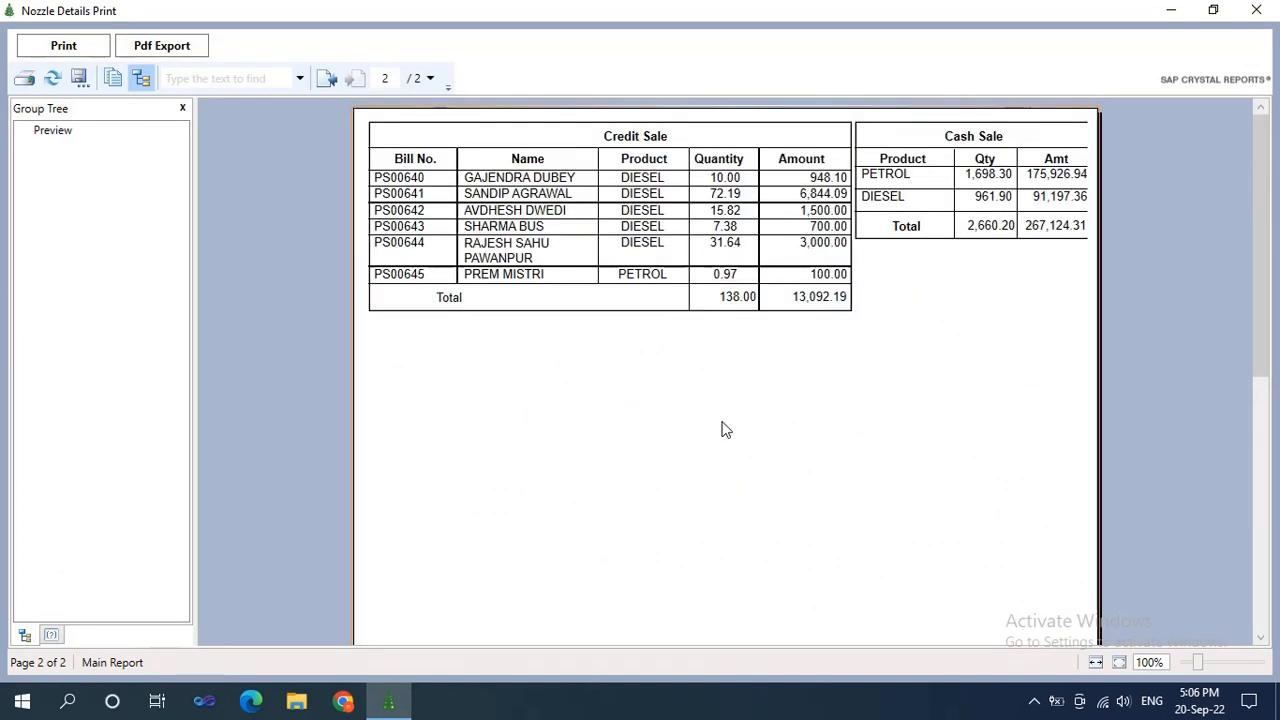
{"action": "left_click", "coordinate": [1252, 15]}
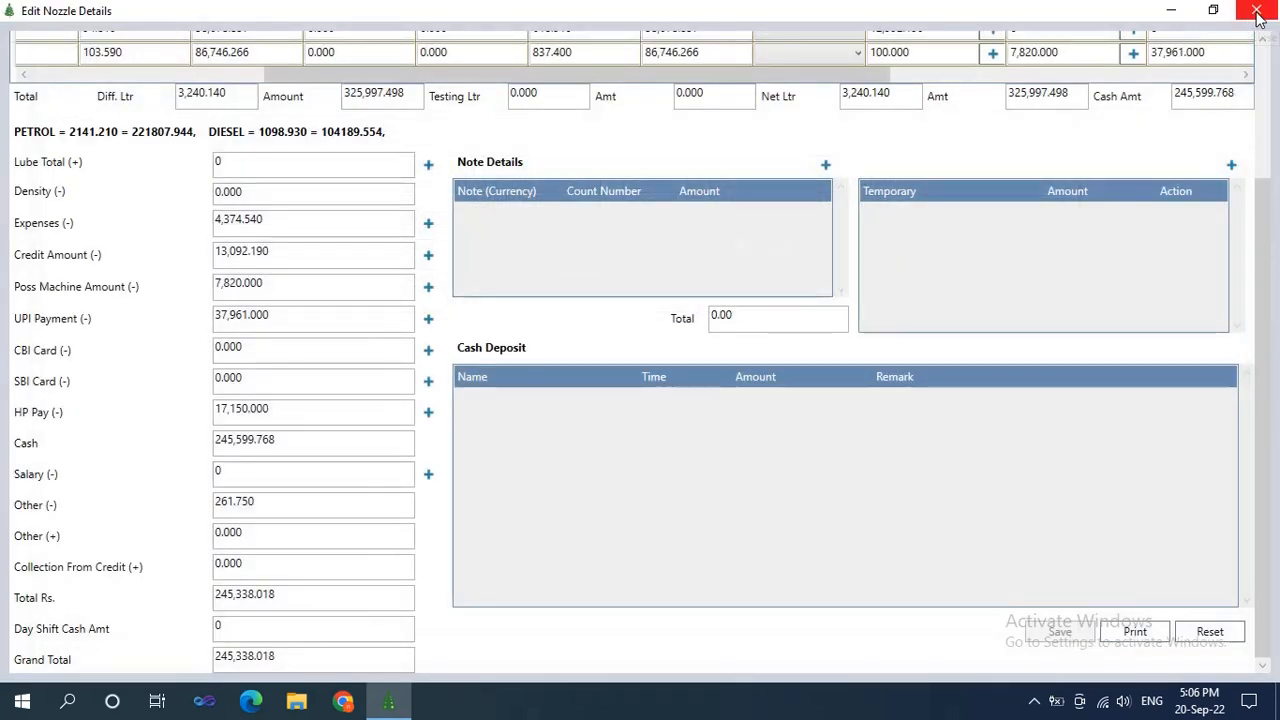
{"action": "left_click", "coordinate": [1256, 14]}
{"action": "left_click", "coordinate": [1257, 12]}
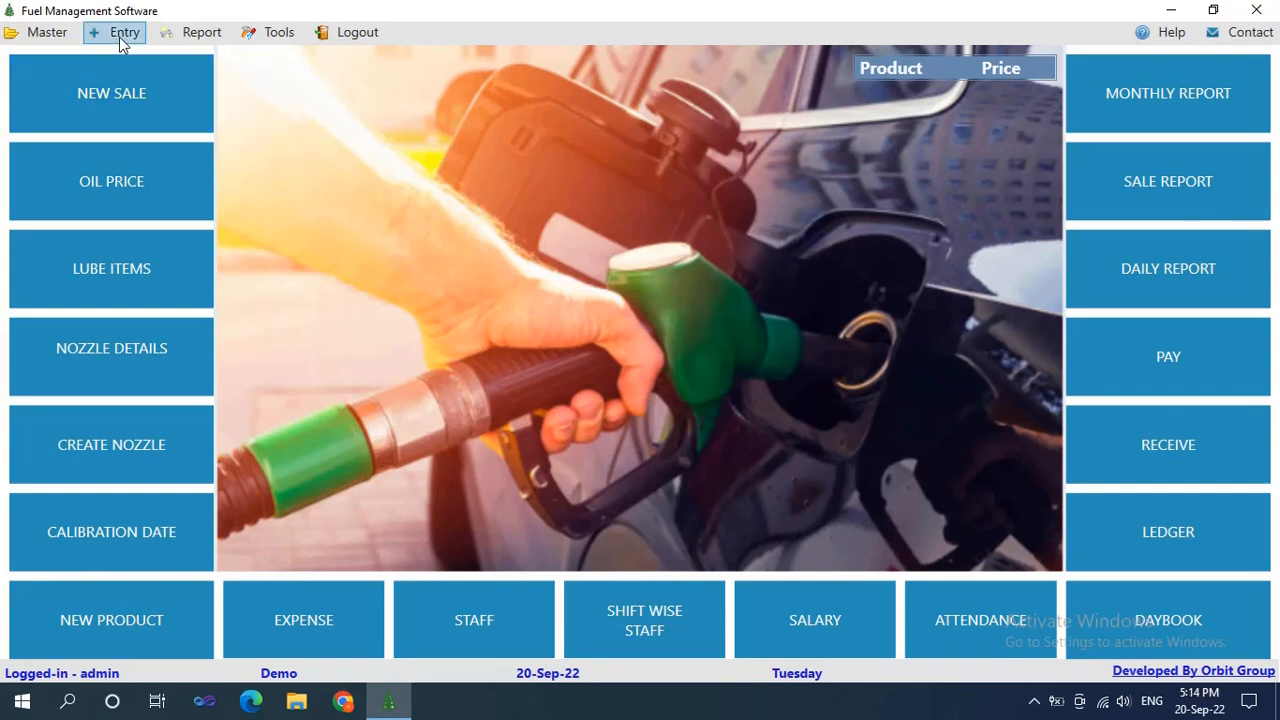
Open a new lube purchase, and view and close its form for adding lube names.
{"action": "left_click", "coordinate": [122, 34]}
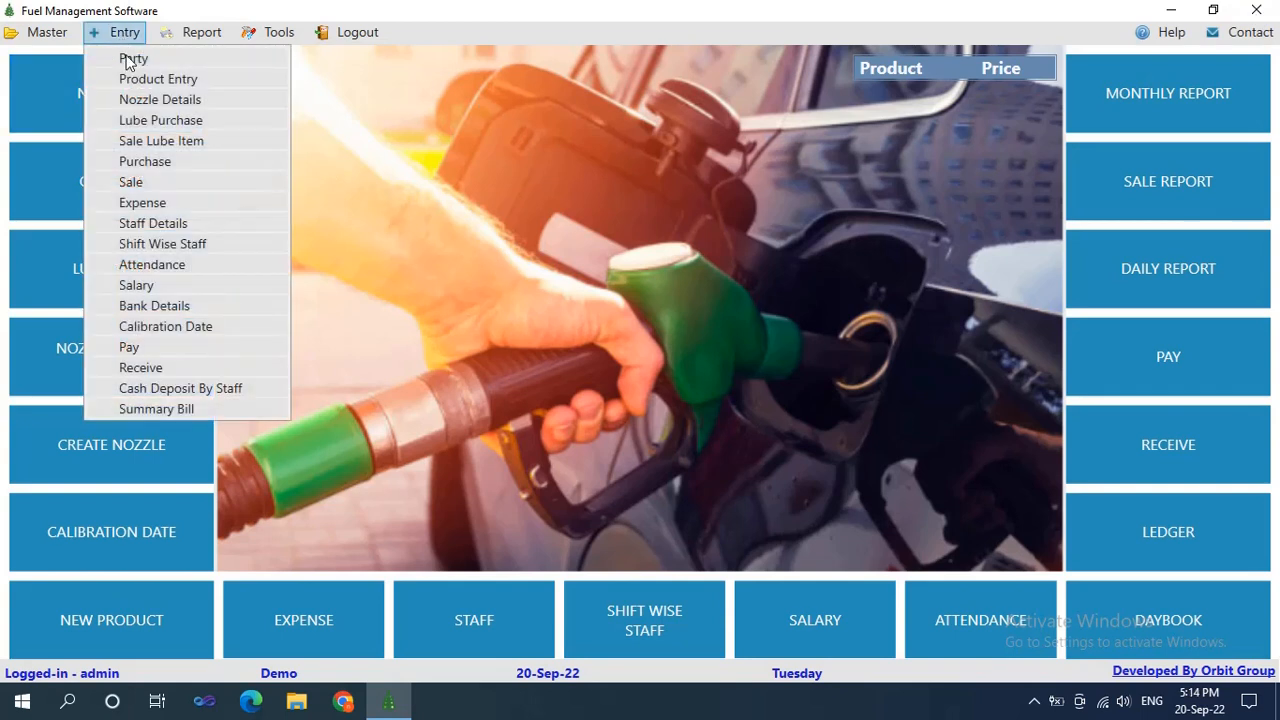
{"action": "left_click", "coordinate": [137, 121]}
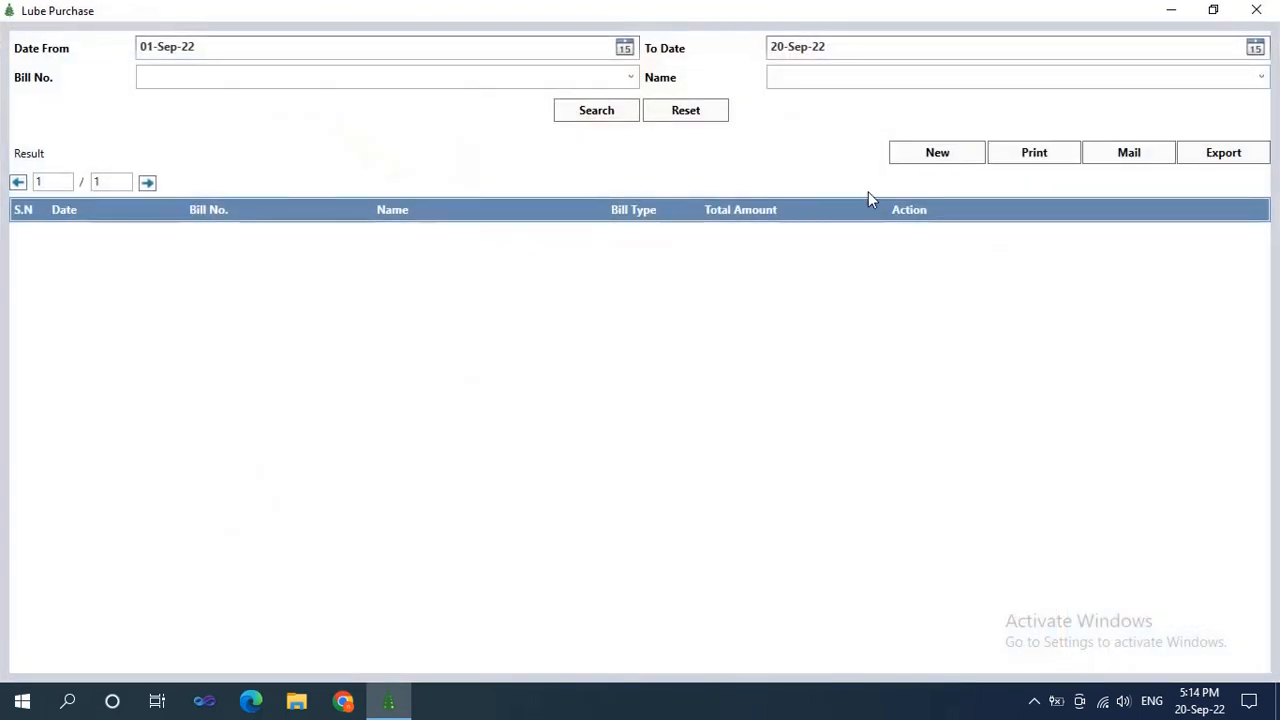
{"action": "left_click", "coordinate": [919, 160]}
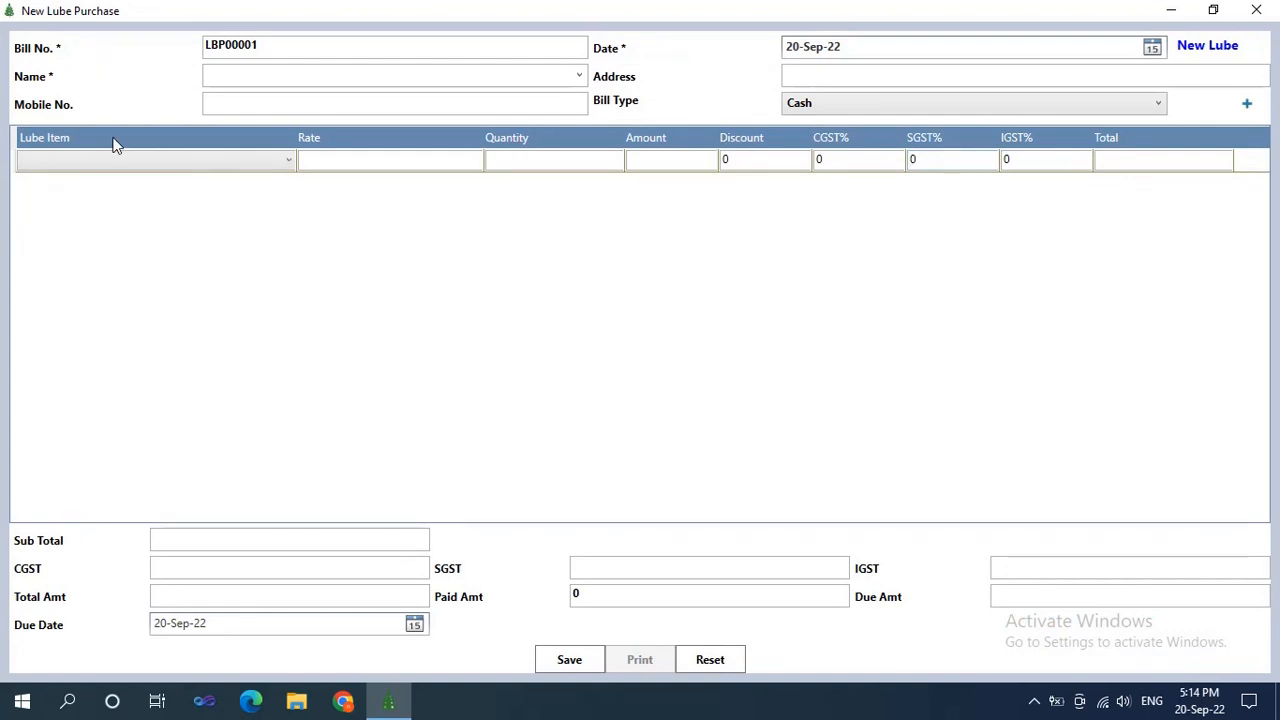
{"action": "left_click", "coordinate": [1228, 50]}
{"action": "left_click", "coordinate": [531, 194]}
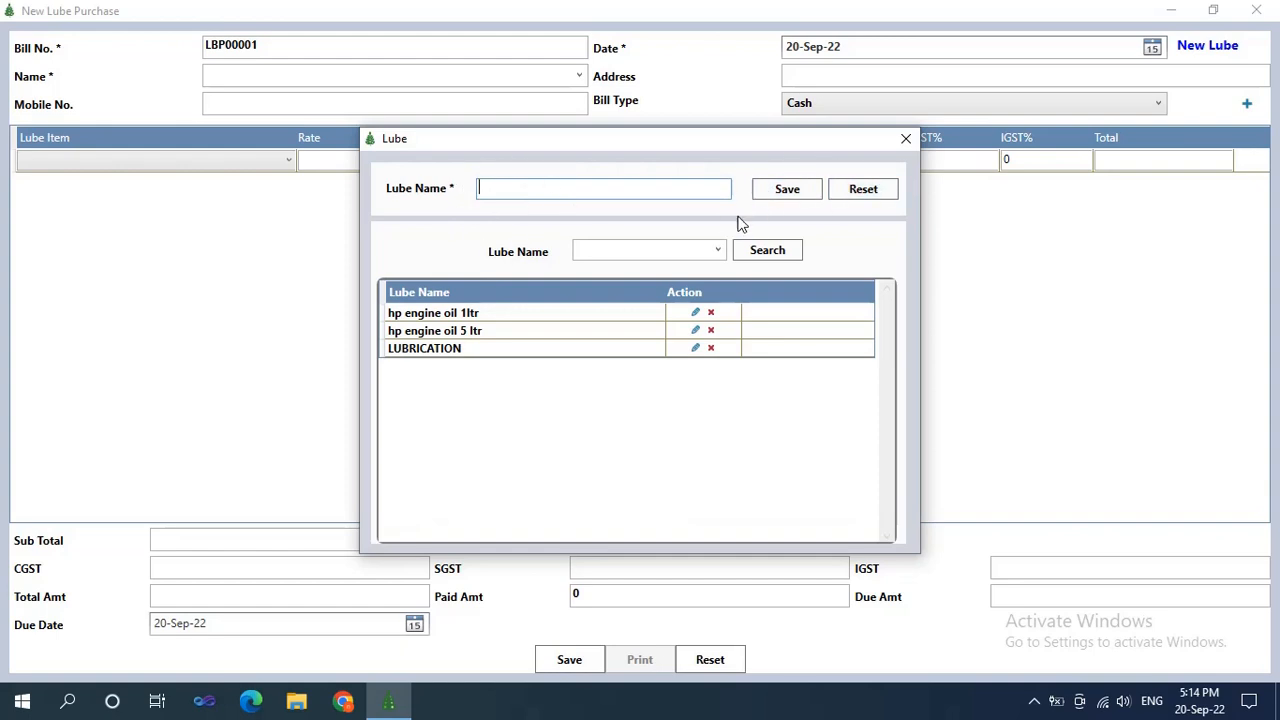
{"action": "left_click", "coordinate": [909, 144]}
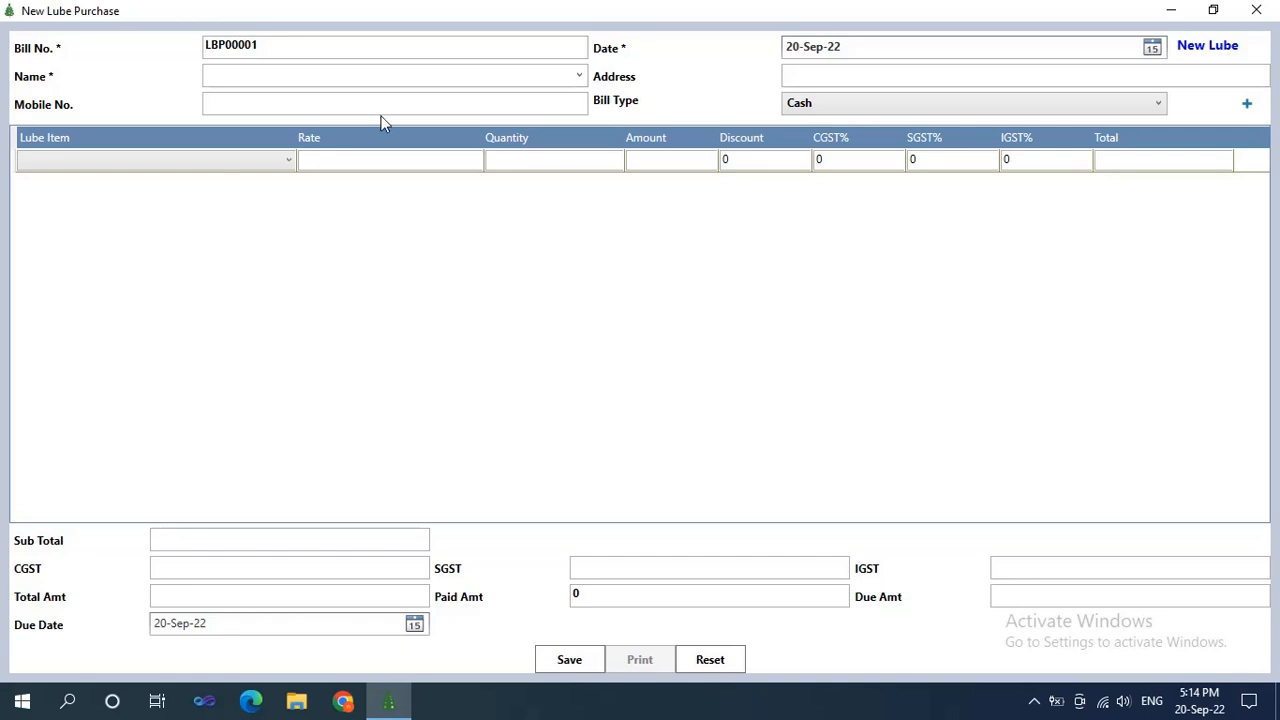
Examine the Date field and the Bill Type options of the new lube purchase.
{"action": "left_click", "coordinate": [856, 49]}
{"action": "left_click", "coordinate": [876, 114]}
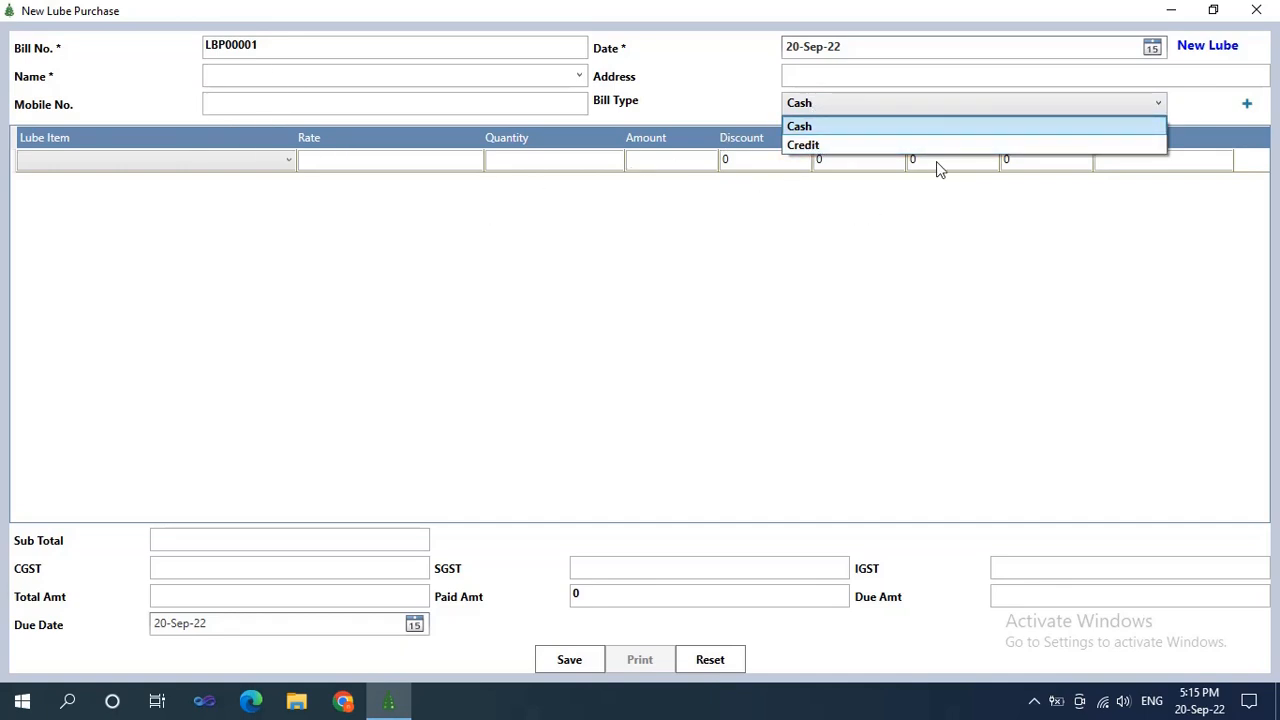
{"action": "left_click", "coordinate": [777, 179]}
{"action": "left_click", "coordinate": [824, 107]}
{"action": "left_click", "coordinate": [714, 237]}
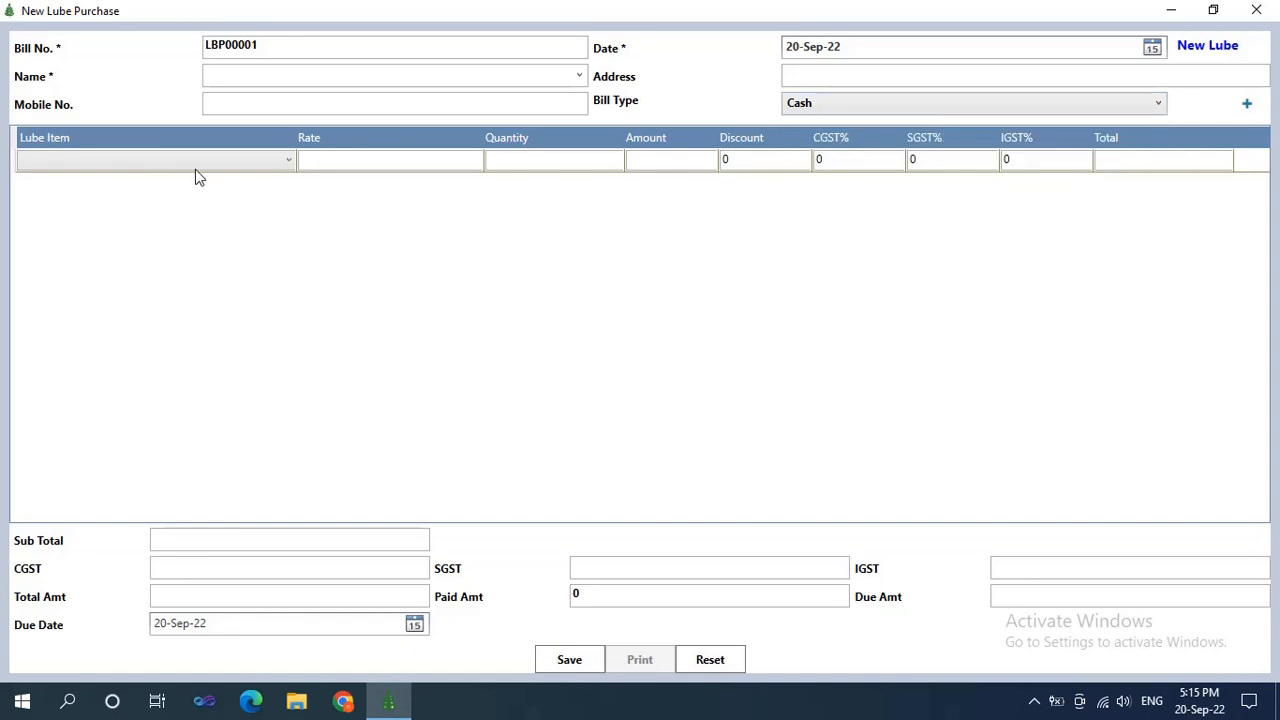
Choose hp engine oil 1ltr as the lube item, examine its Rate, Quantity, Amount and Discount fields, and close the form without saving.
{"action": "left_click", "coordinate": [180, 165]}
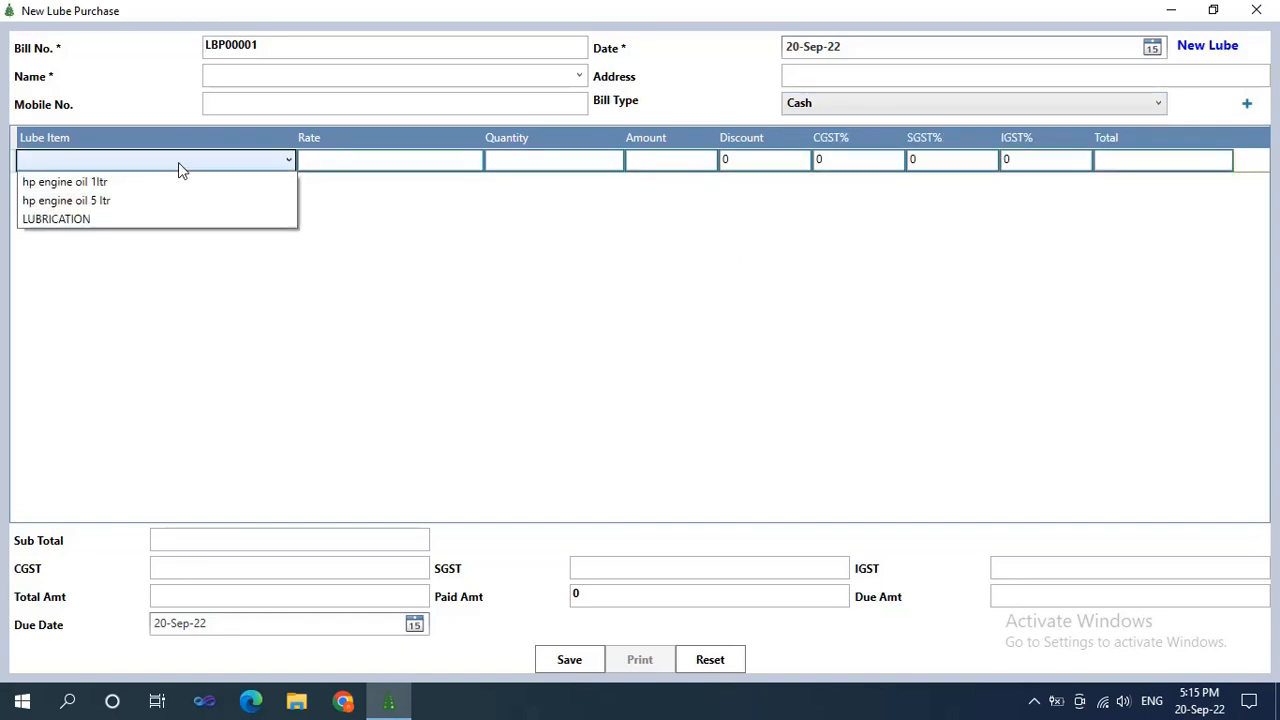
{"action": "left_click", "coordinate": [104, 184]}
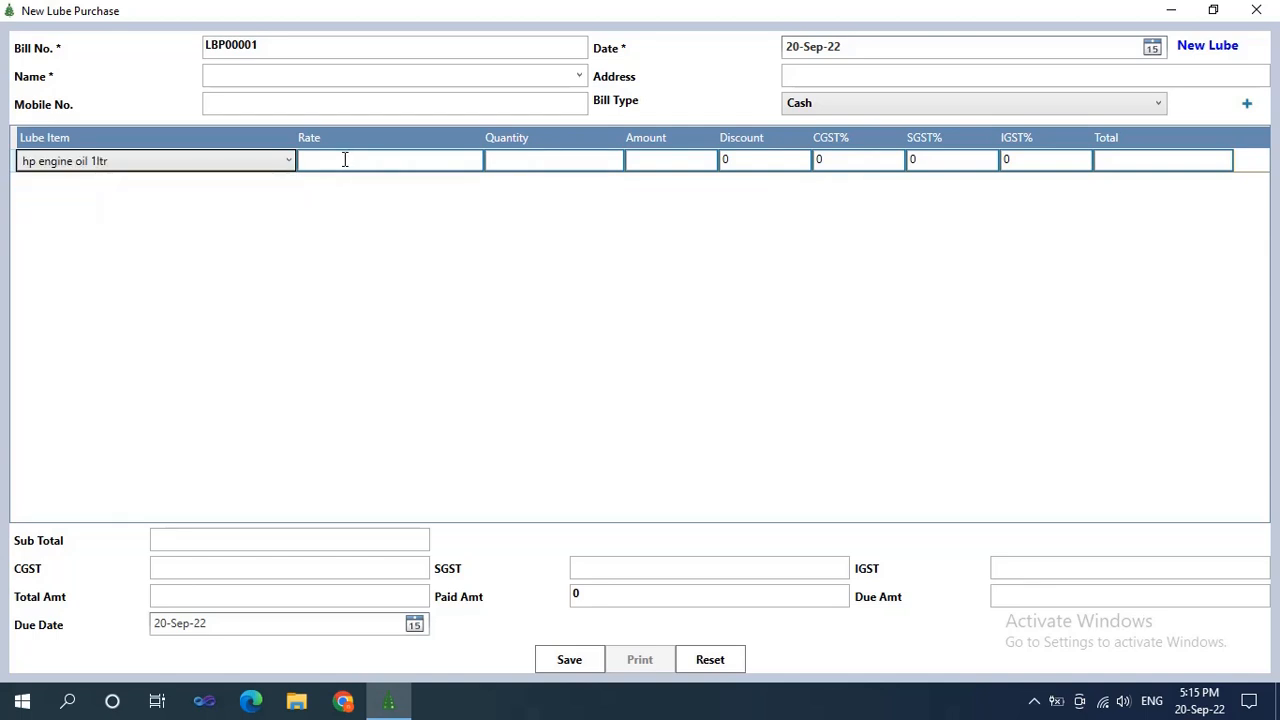
{"action": "left_click", "coordinate": [344, 160]}
{"action": "left_click", "coordinate": [557, 167]}
{"action": "left_click", "coordinate": [669, 163]}
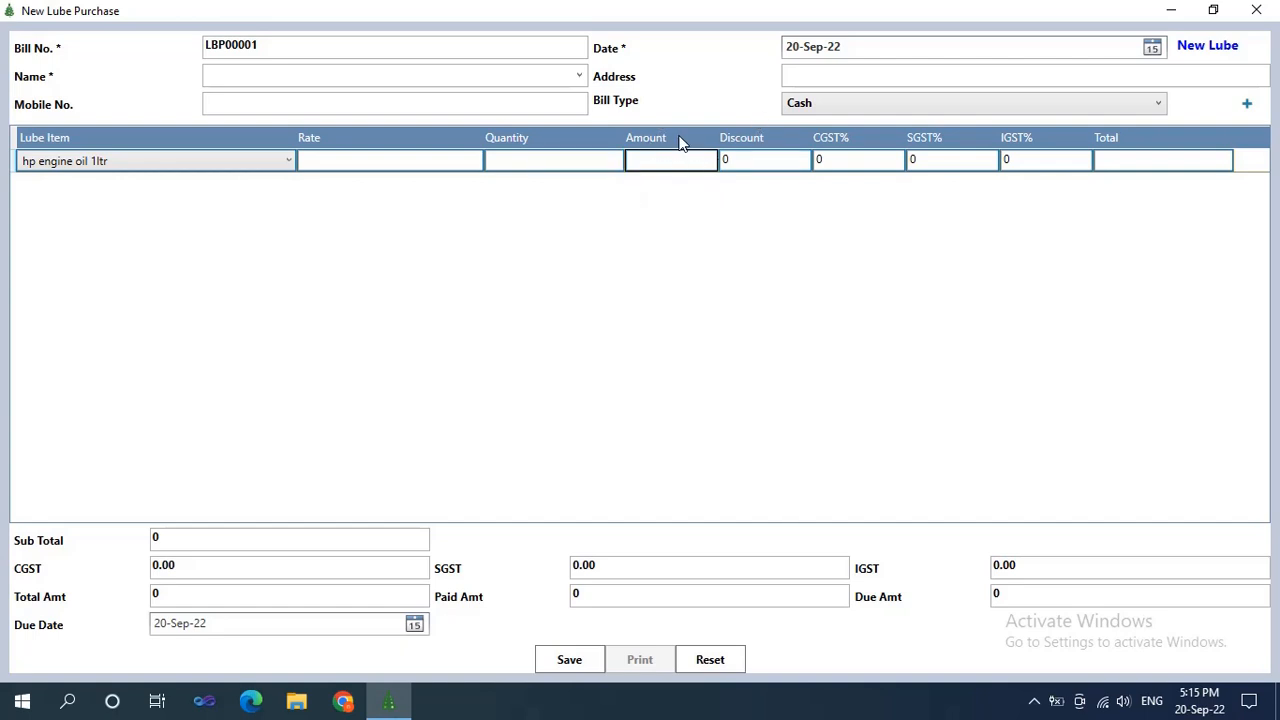
{"action": "left_click", "coordinate": [745, 160]}
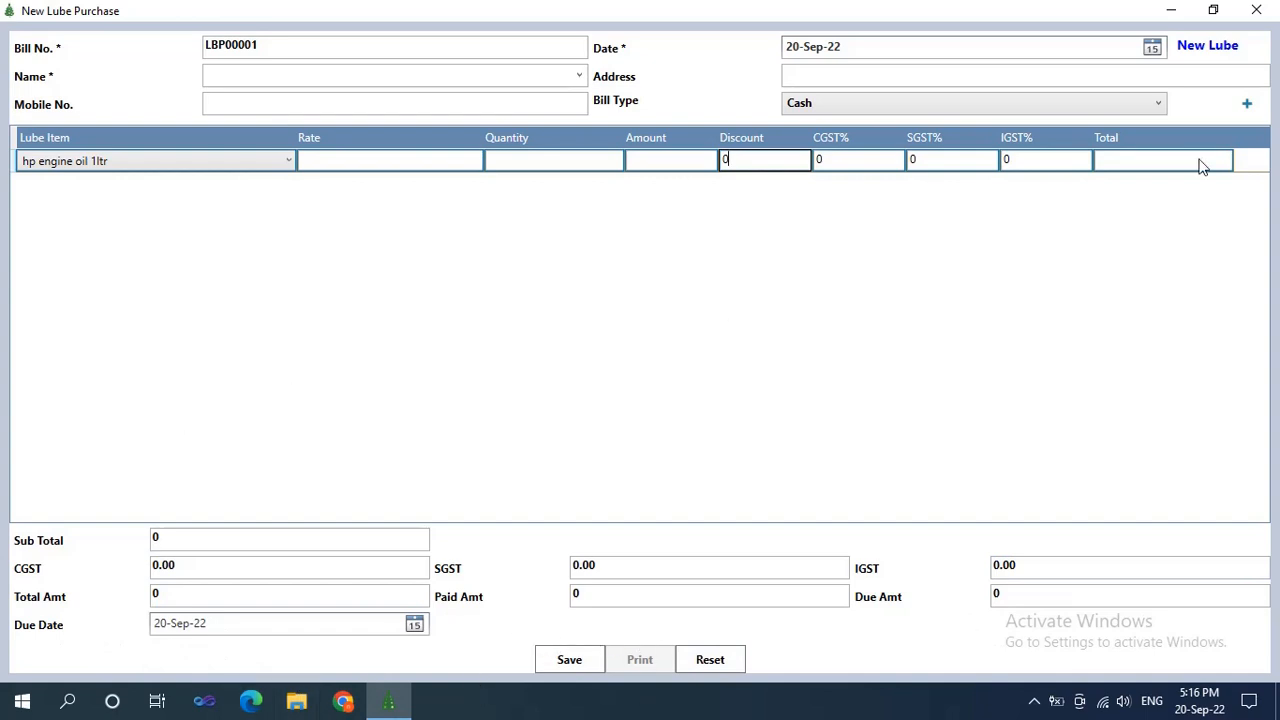
{"action": "left_click", "coordinate": [1256, 10]}
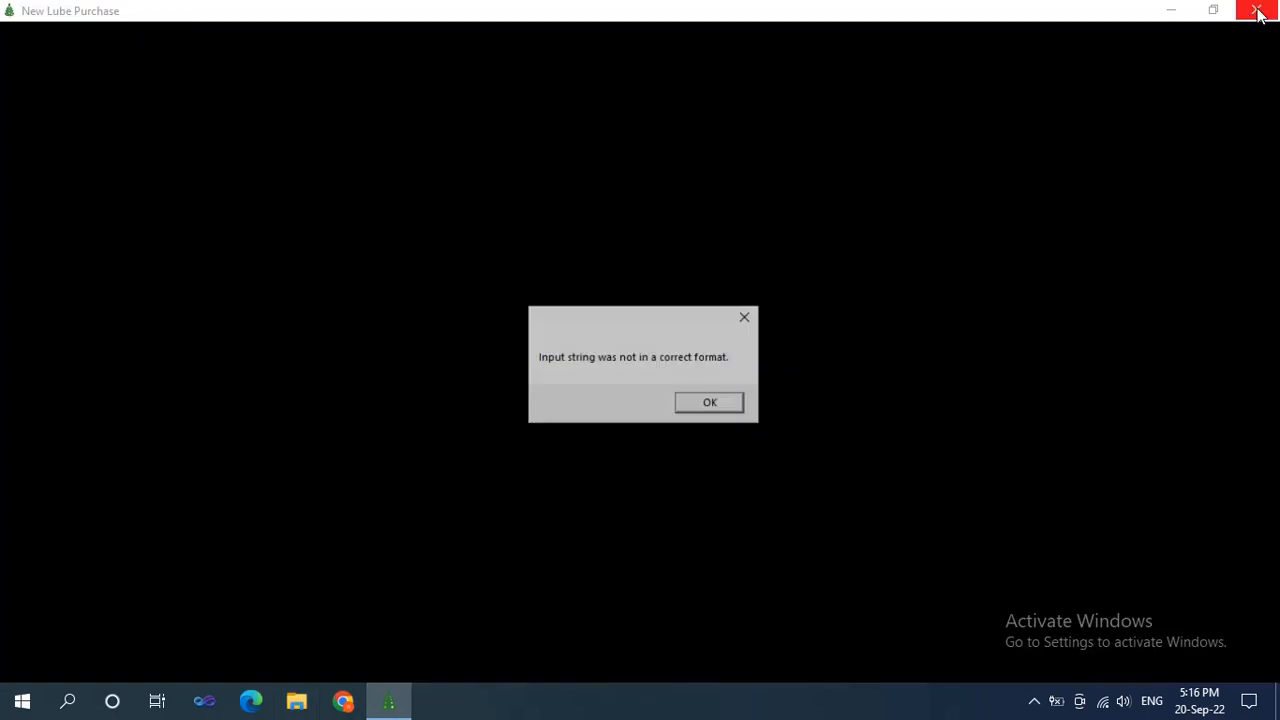
{"action": "left_click", "coordinate": [712, 404]}
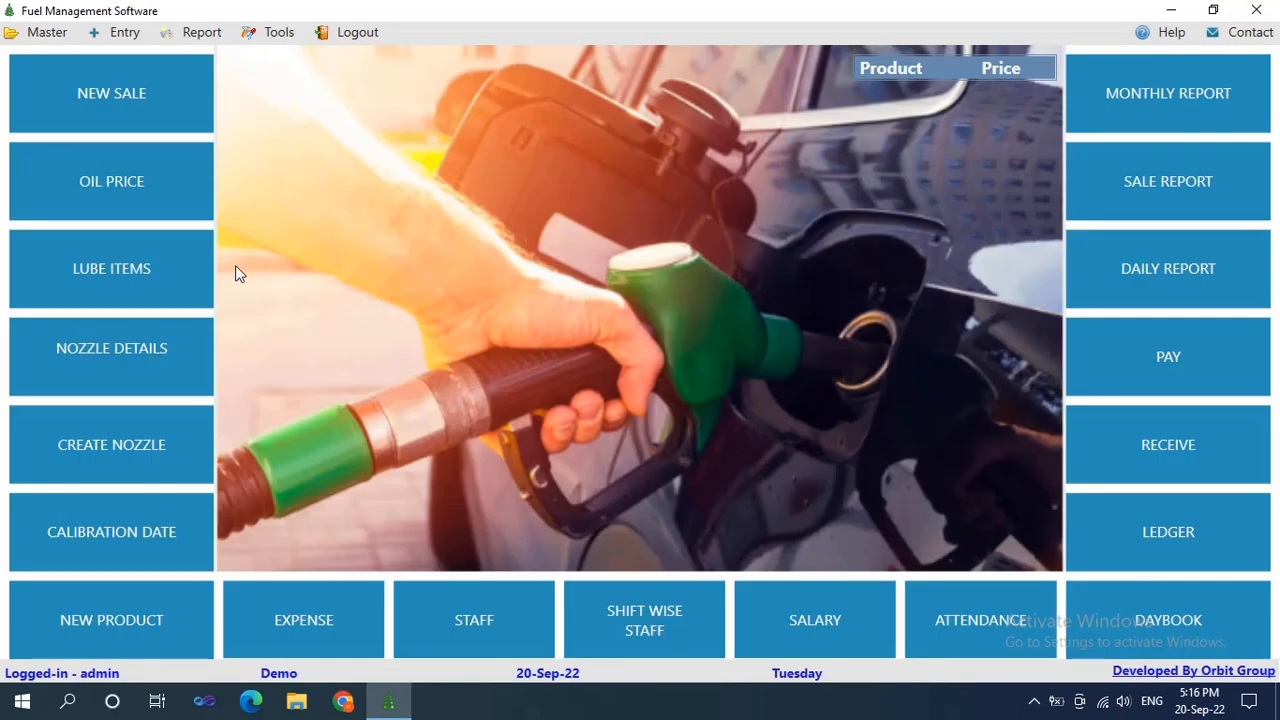
Open a new purchase entry, and examine its Shift and Purchase Type options.
{"action": "left_click", "coordinate": [108, 32]}
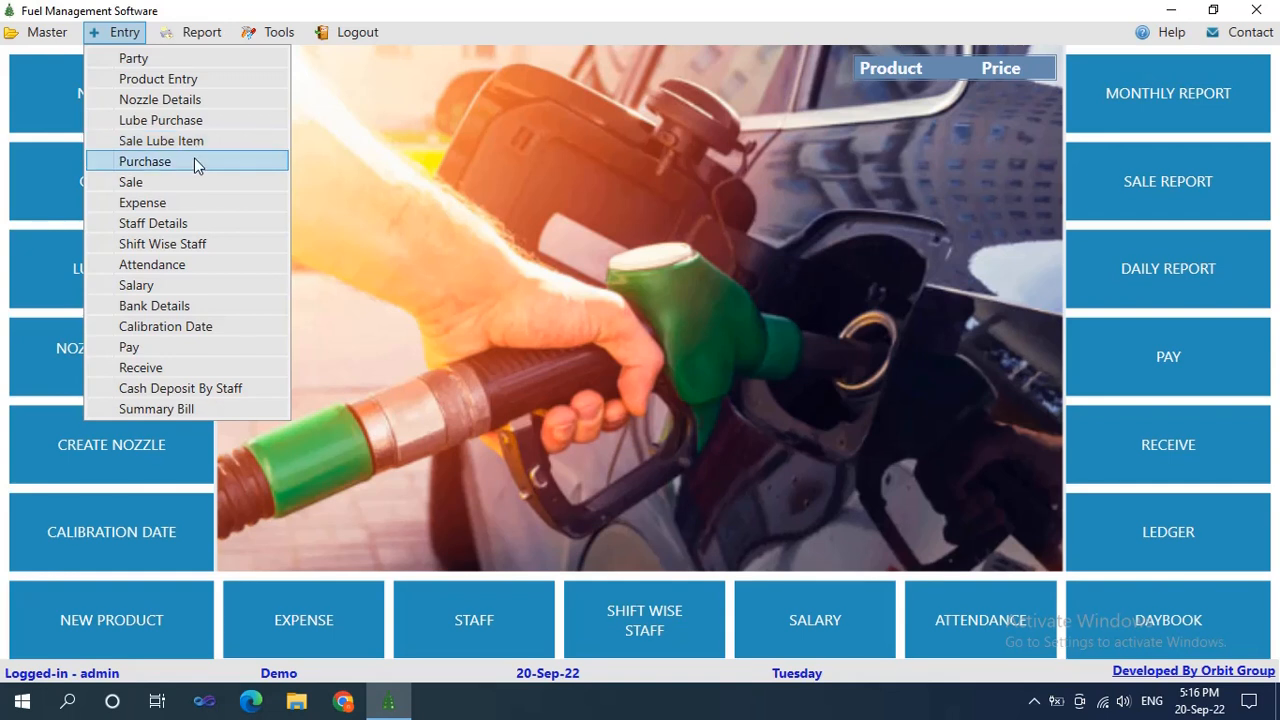
{"action": "left_click", "coordinate": [192, 162]}
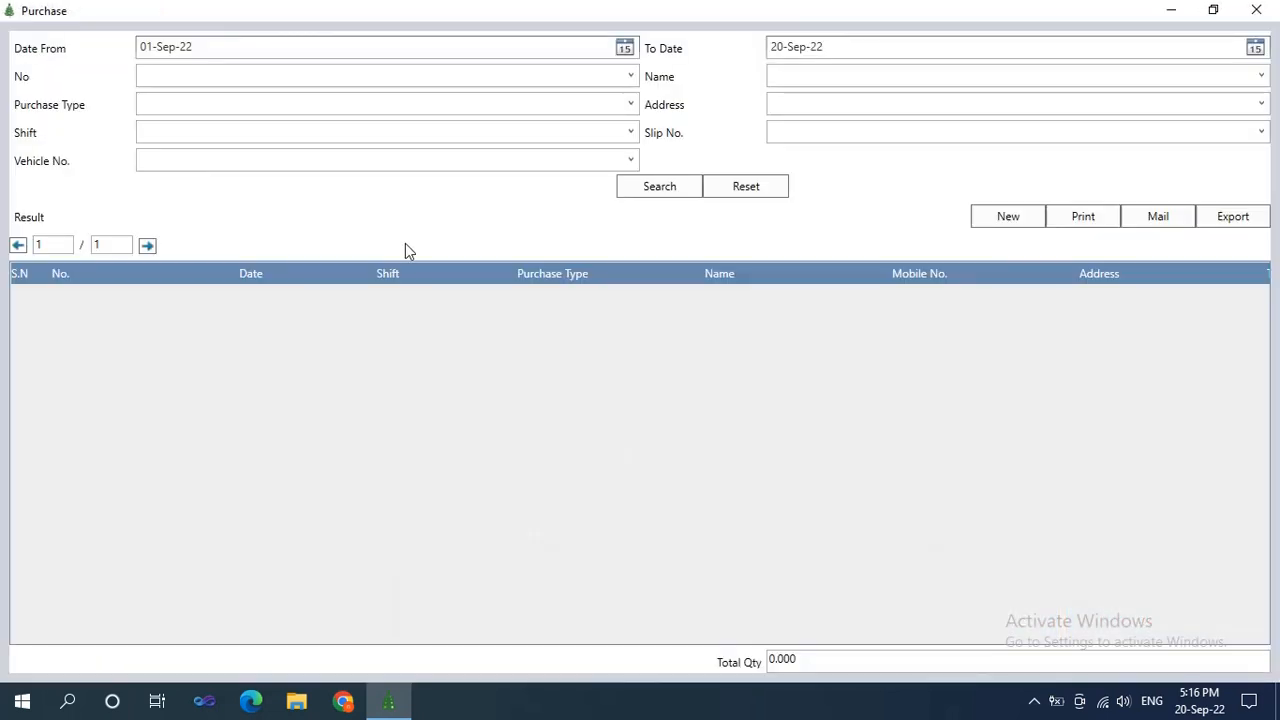
{"action": "left_click", "coordinate": [997, 220]}
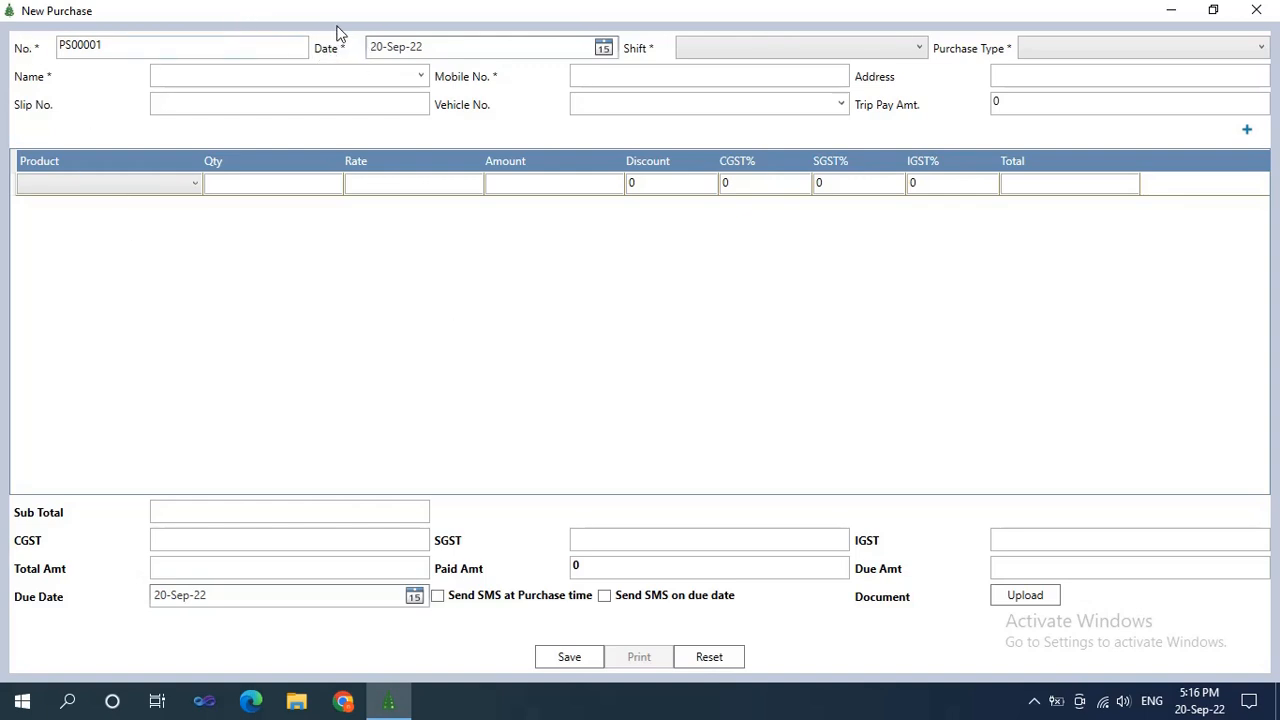
{"action": "left_click", "coordinate": [759, 52]}
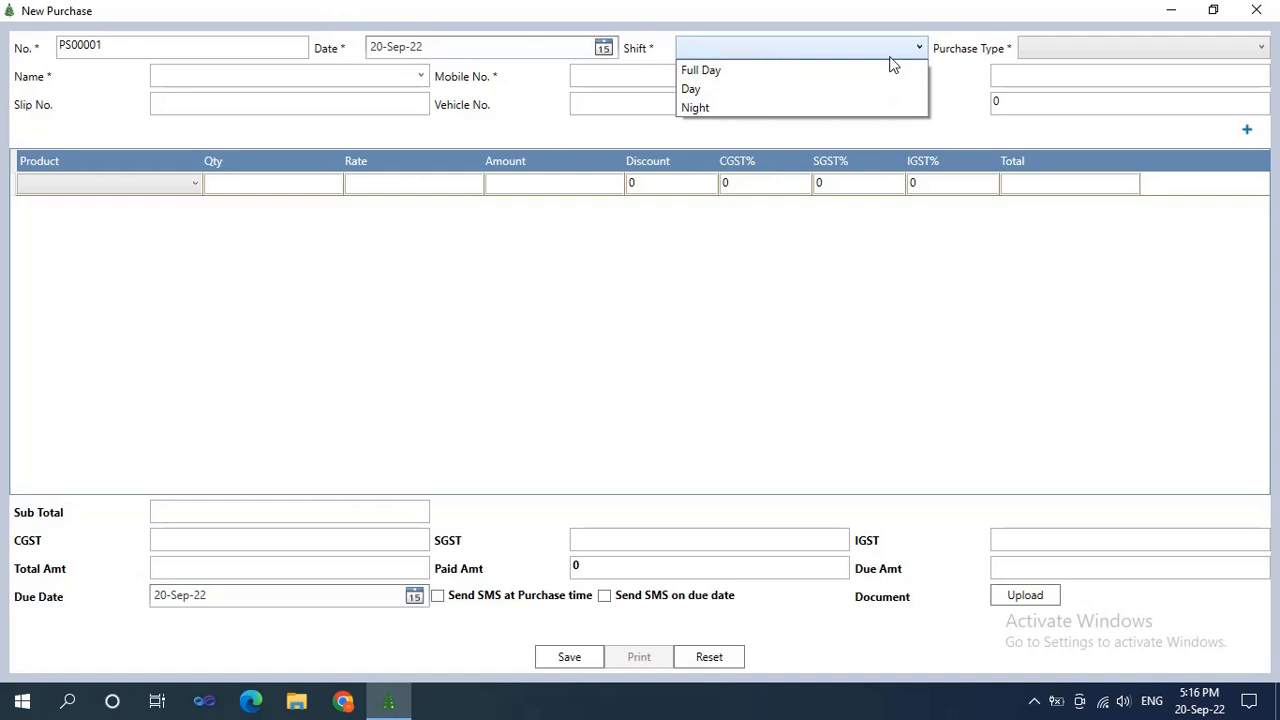
{"action": "left_click", "coordinate": [1060, 47]}
{"action": "left_click", "coordinate": [1062, 45]}
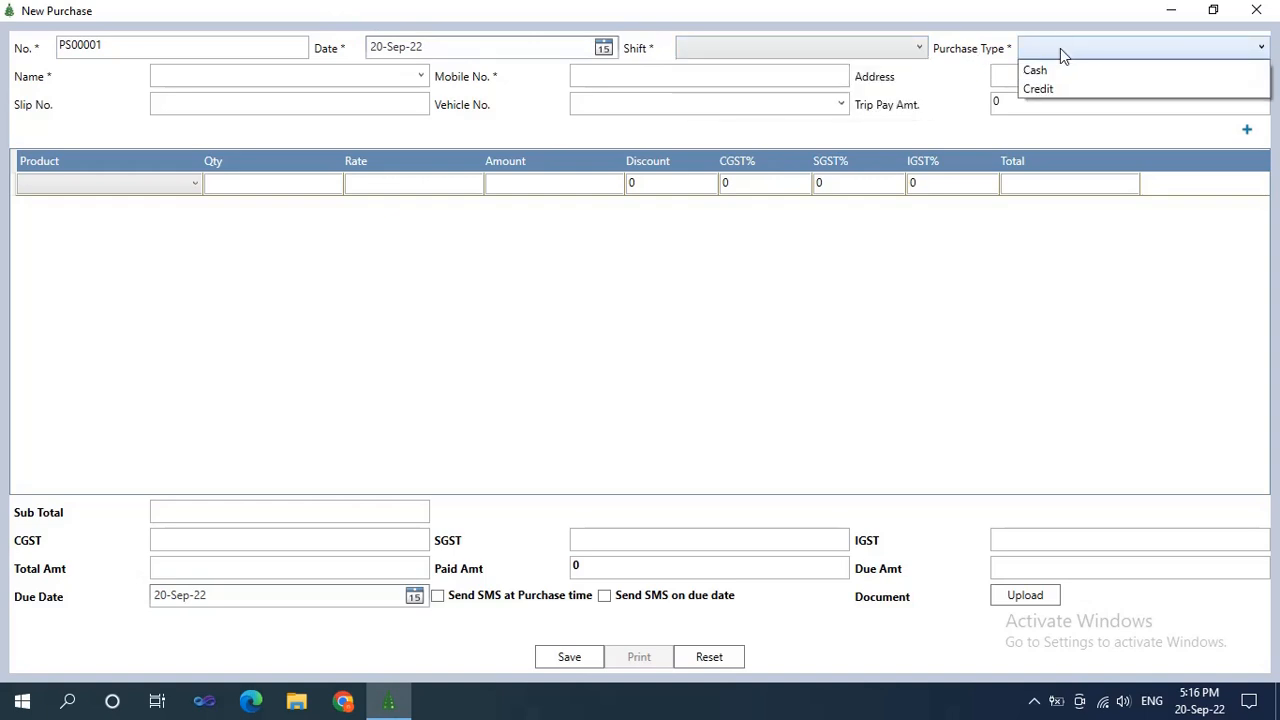
{"action": "left_click", "coordinate": [487, 120]}
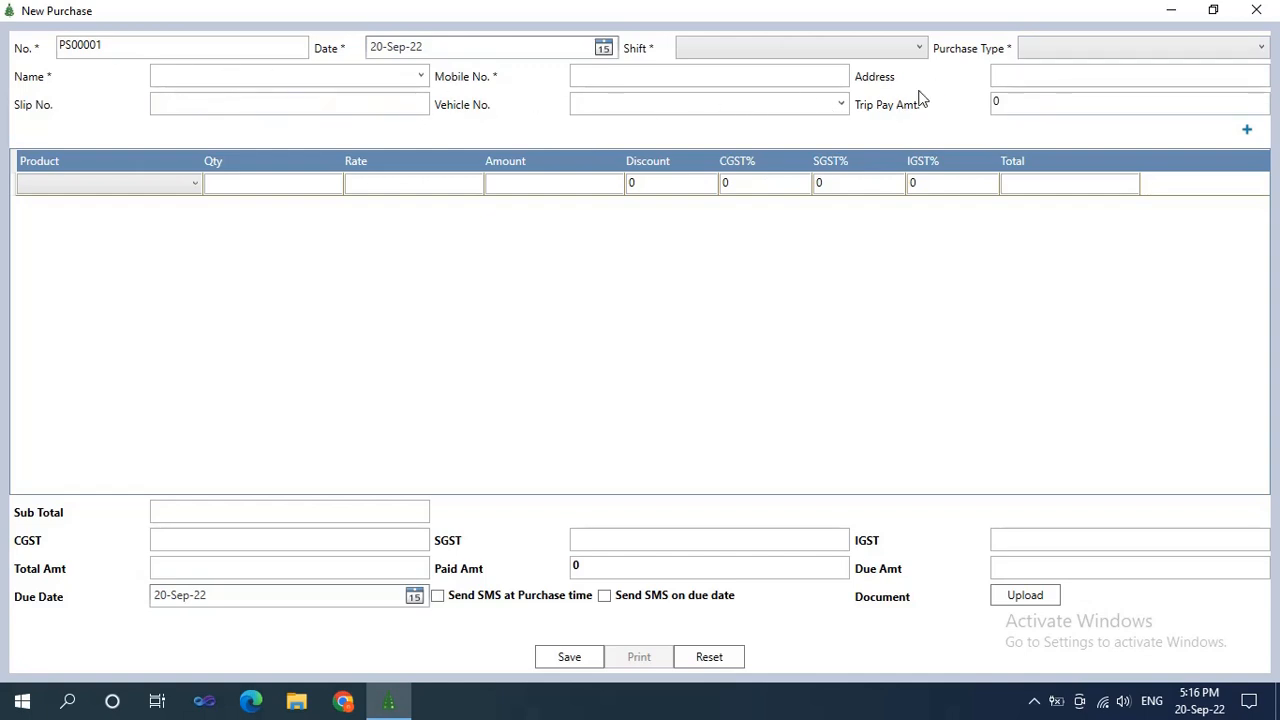
Choose DIESEL as the purchase's first product, and examine its Qty, Discount and CGST% fields.
{"action": "left_click", "coordinate": [165, 191]}
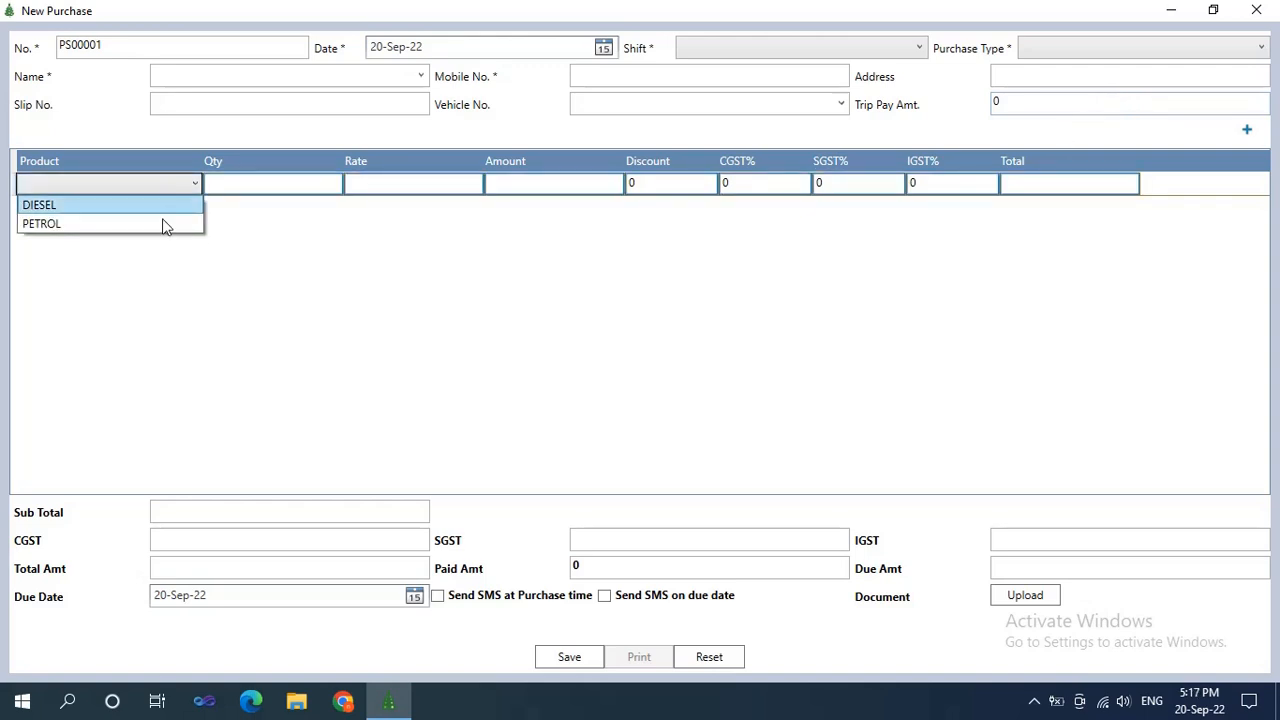
{"action": "left_click", "coordinate": [106, 205]}
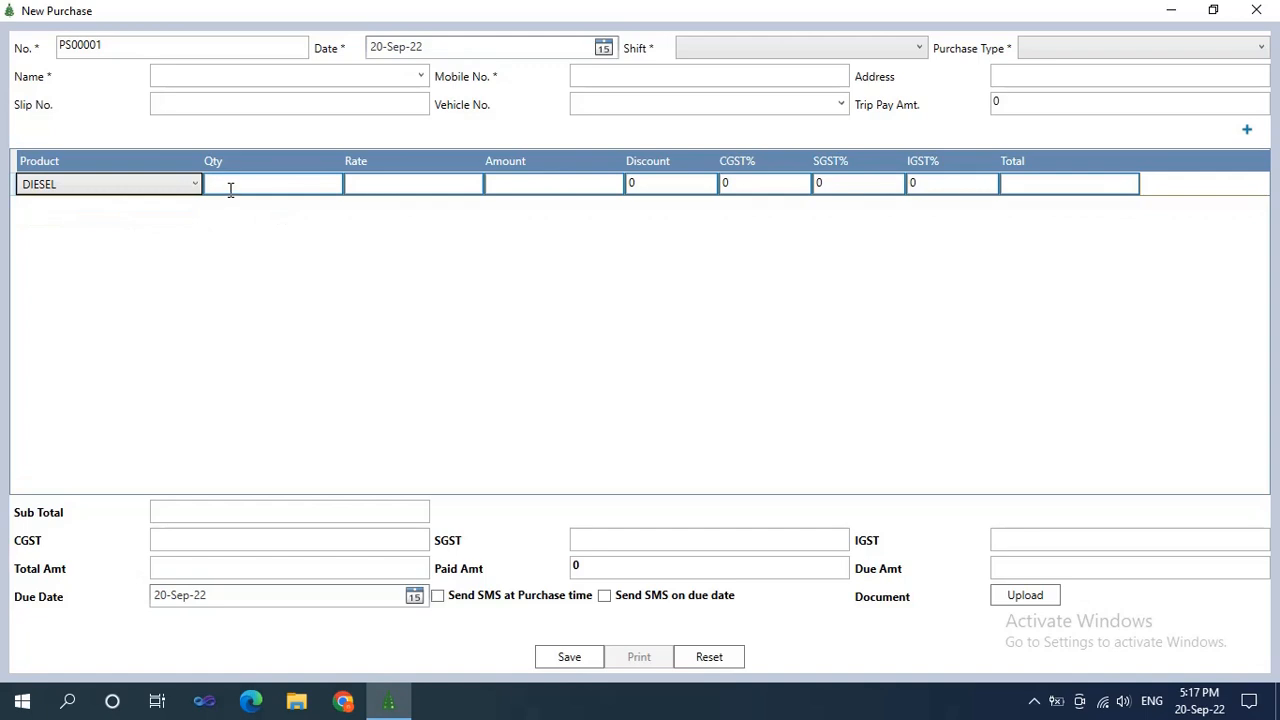
{"action": "left_click", "coordinate": [230, 189]}
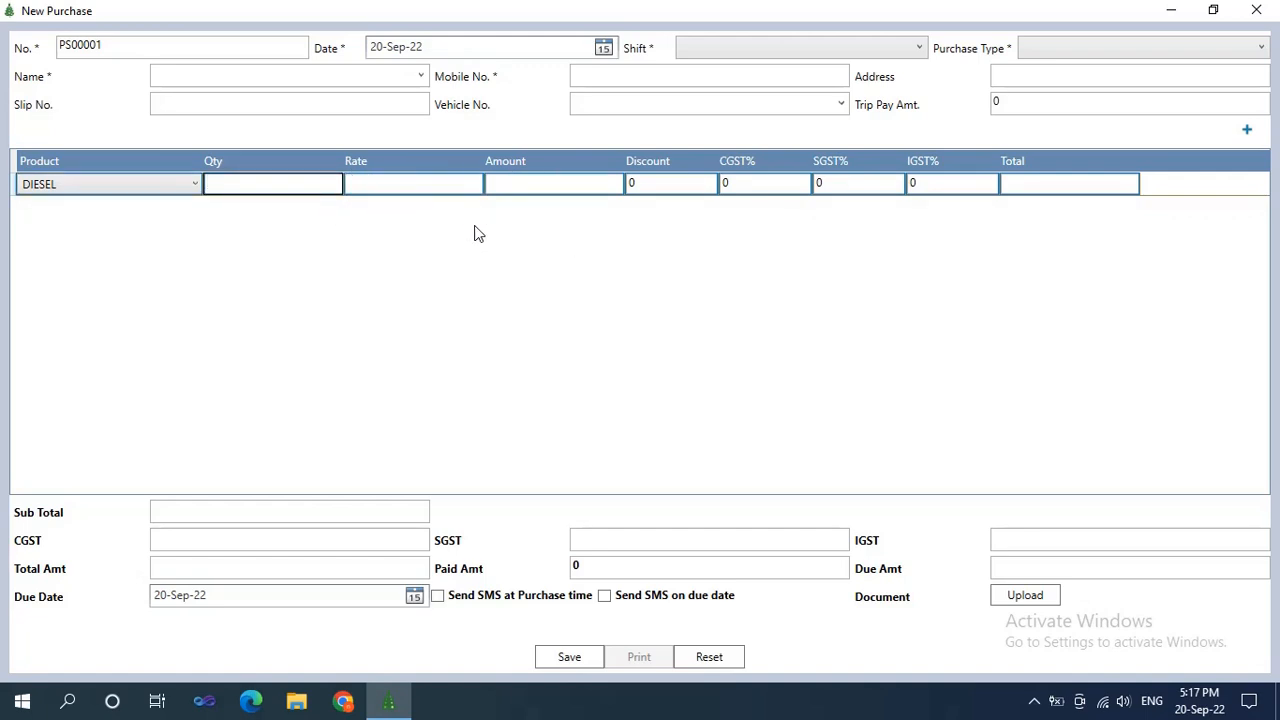
{"action": "left_click", "coordinate": [665, 183]}
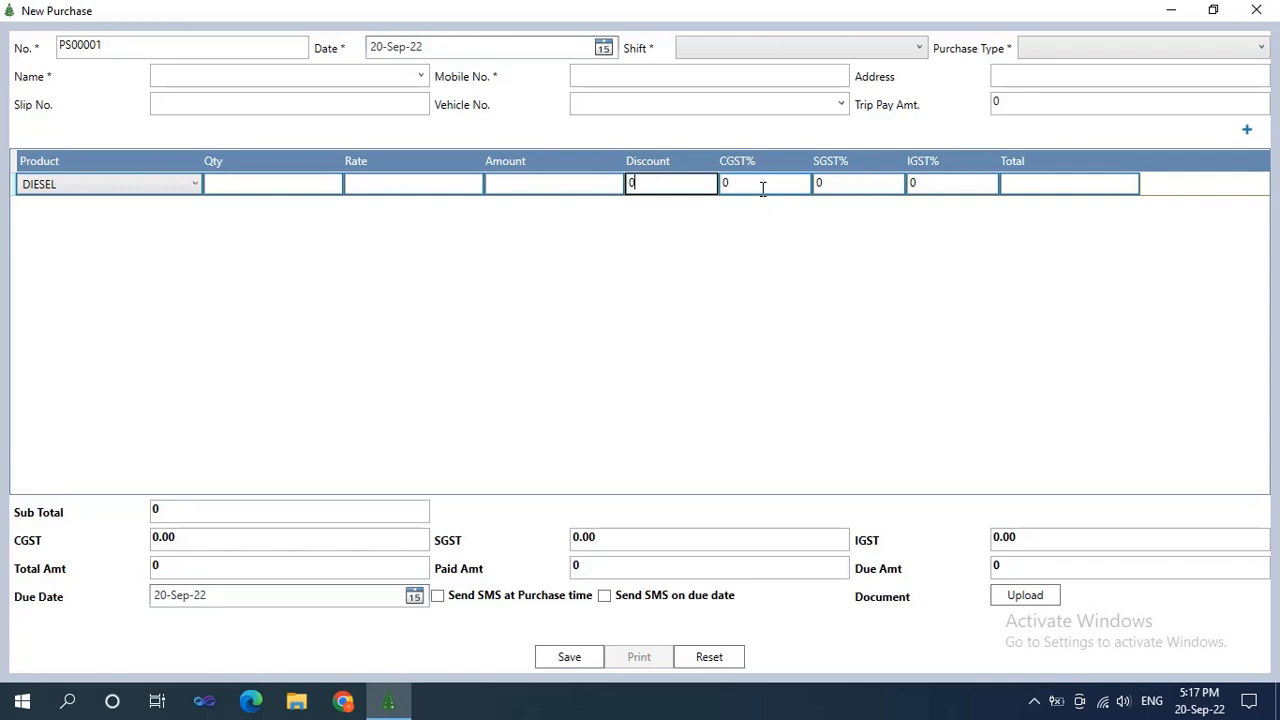
{"action": "left_click", "coordinate": [762, 188]}
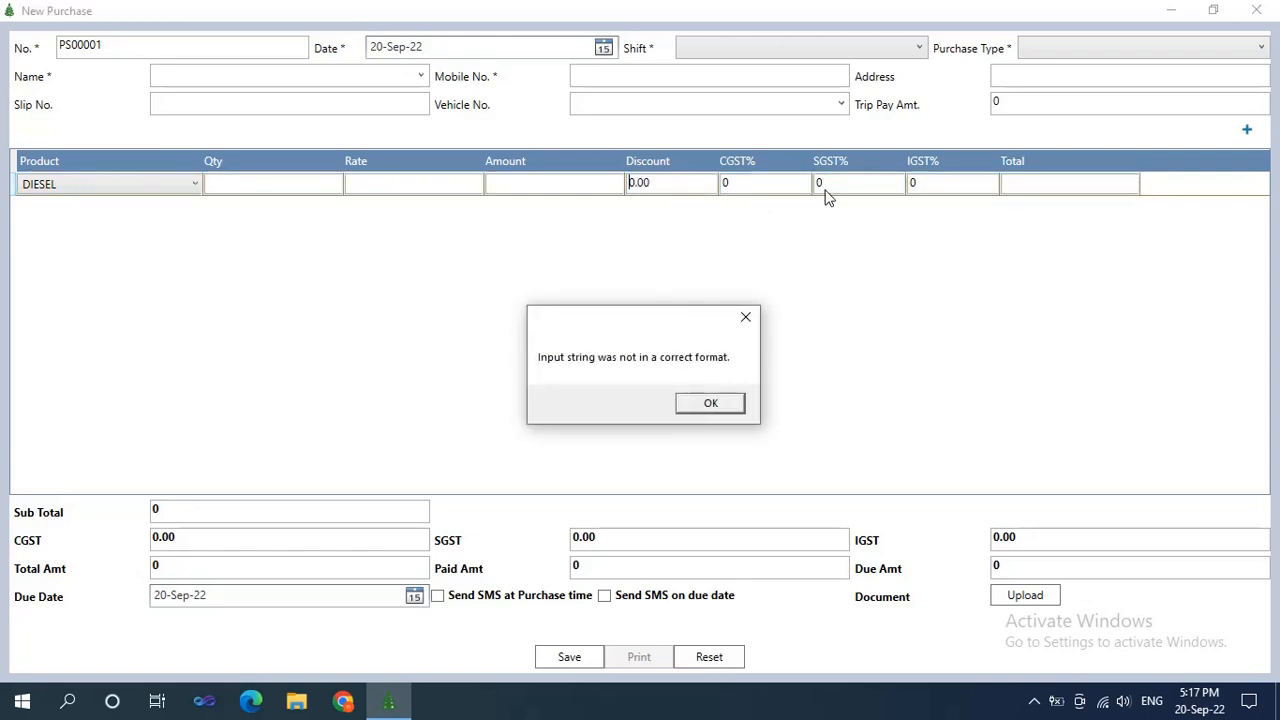
{"action": "left_click", "coordinate": [727, 406]}
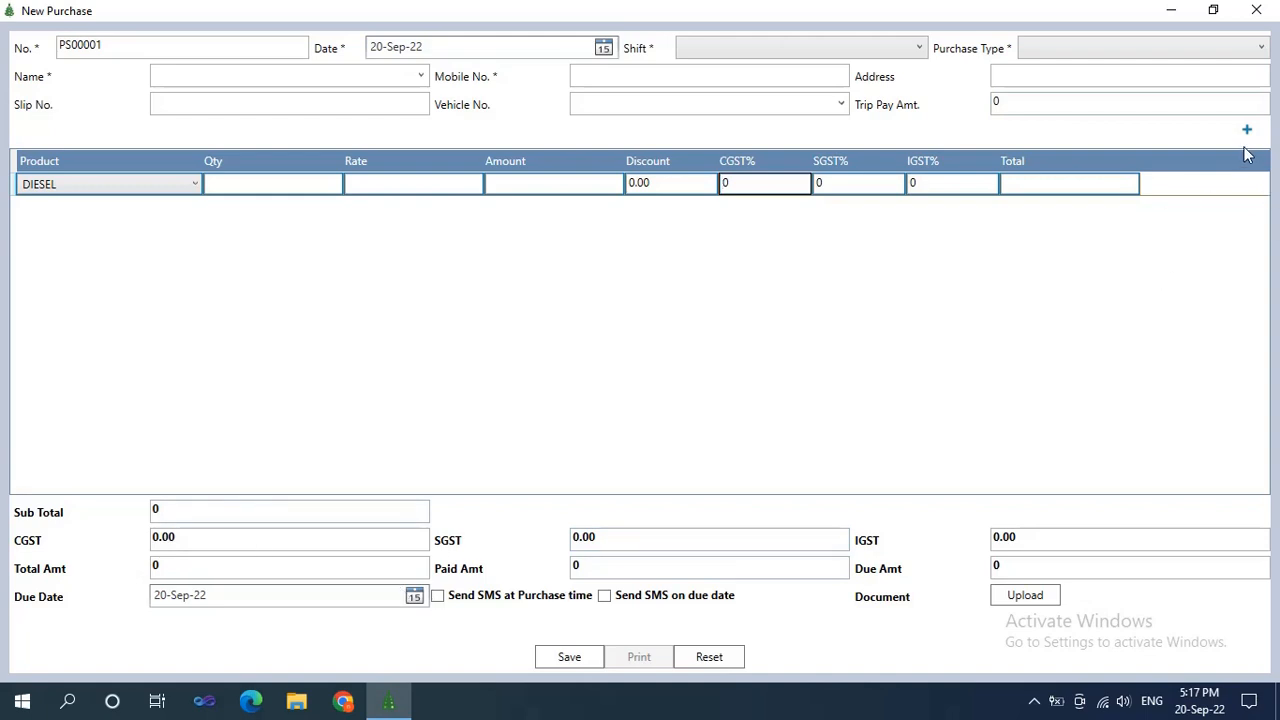
Add a second product row to the new purchase and choose DIESEL for it.
{"action": "left_click", "coordinate": [1246, 131]}
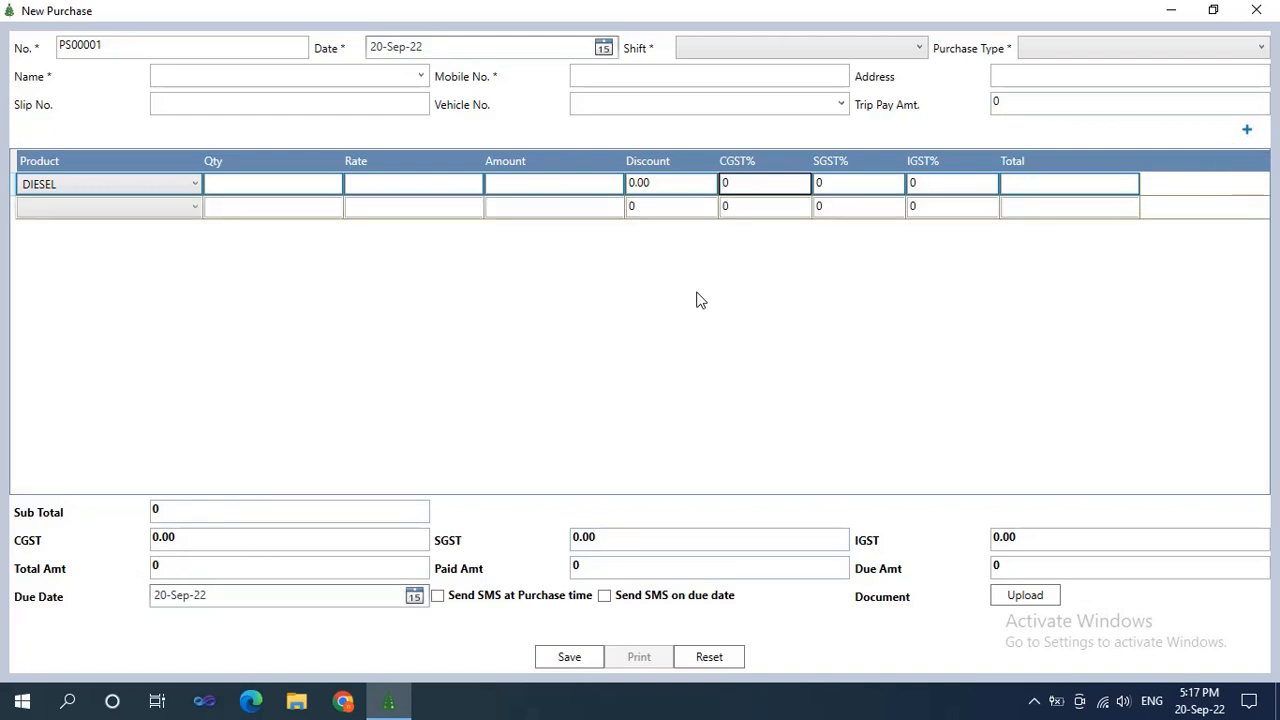
{"action": "left_click", "coordinate": [190, 216]}
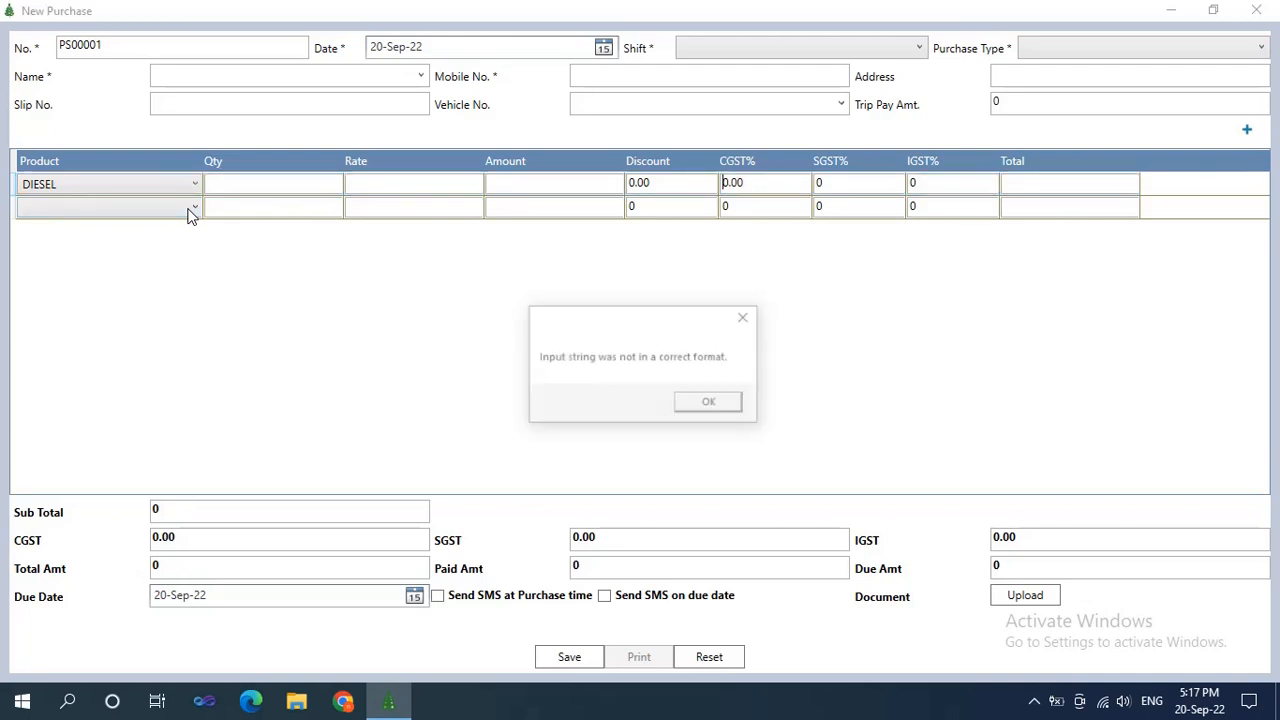
{"action": "left_click", "coordinate": [728, 404]}
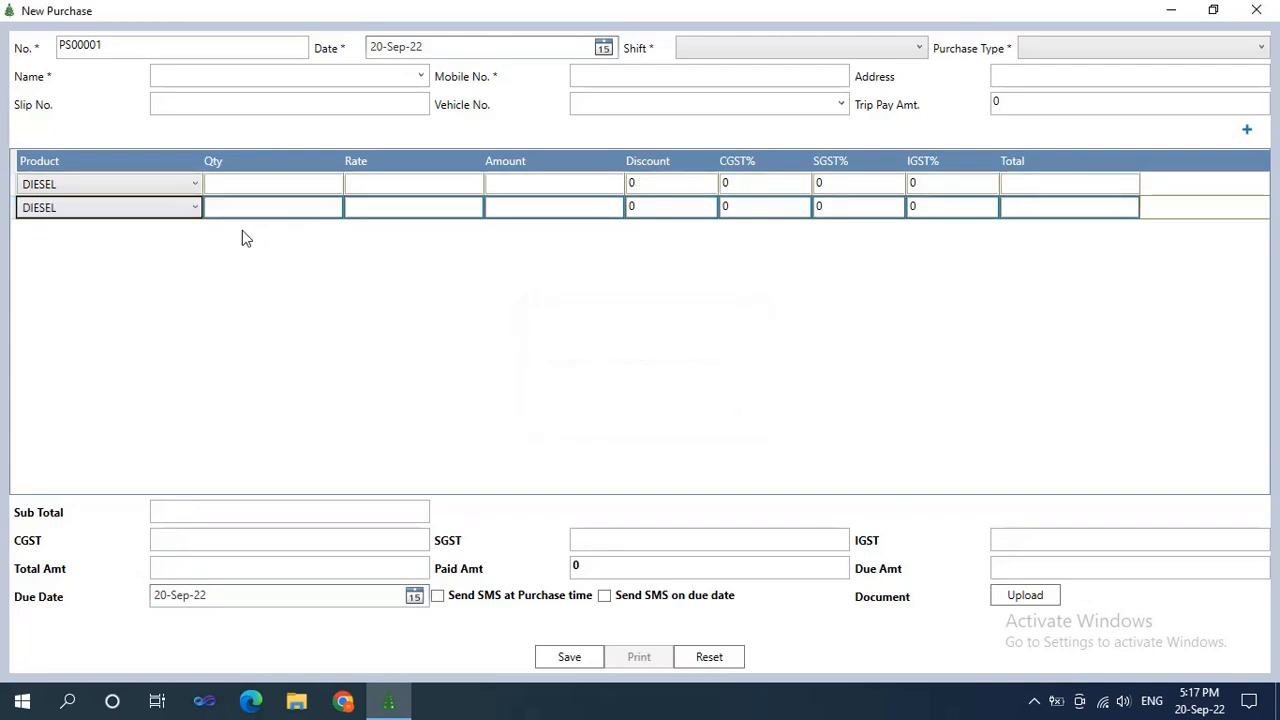
Choose PETROL for the second product row, view the document upload file picker, and close the purchase form without saving.
{"action": "left_click", "coordinate": [194, 208]}
{"action": "left_click", "coordinate": [77, 248]}
{"action": "left_click", "coordinate": [1030, 599]}
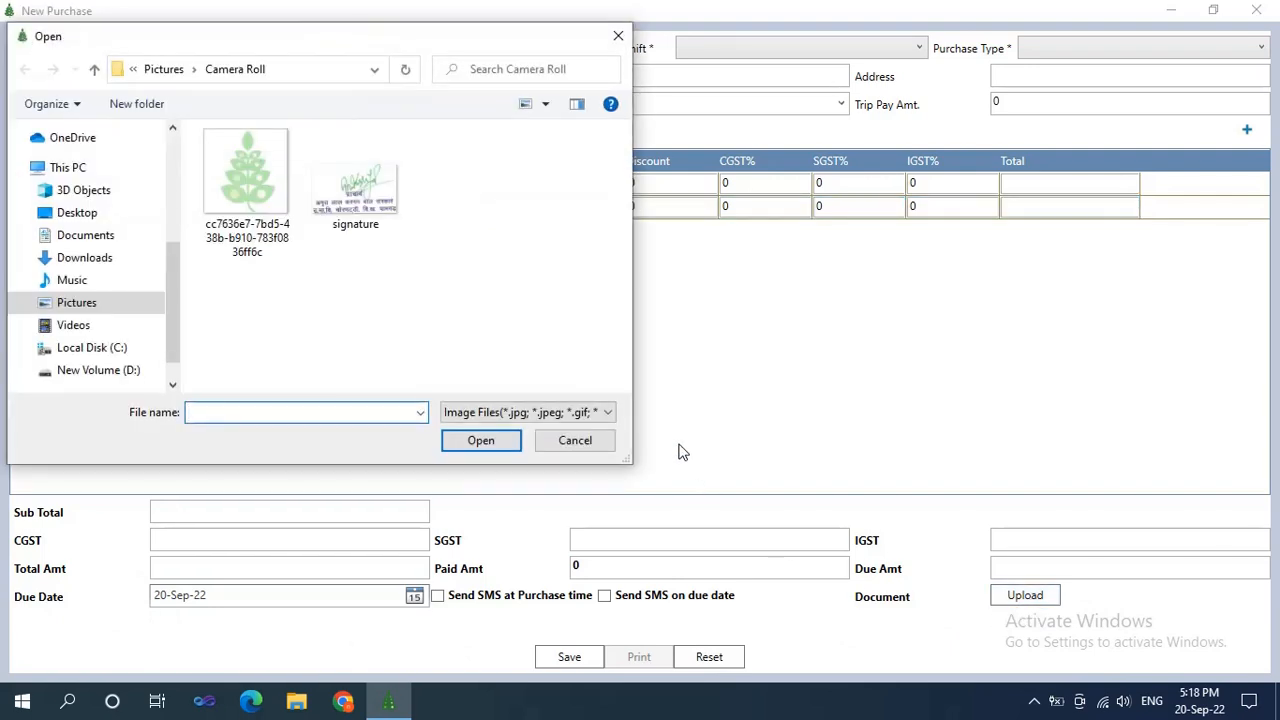
{"action": "left_click", "coordinate": [617, 36]}
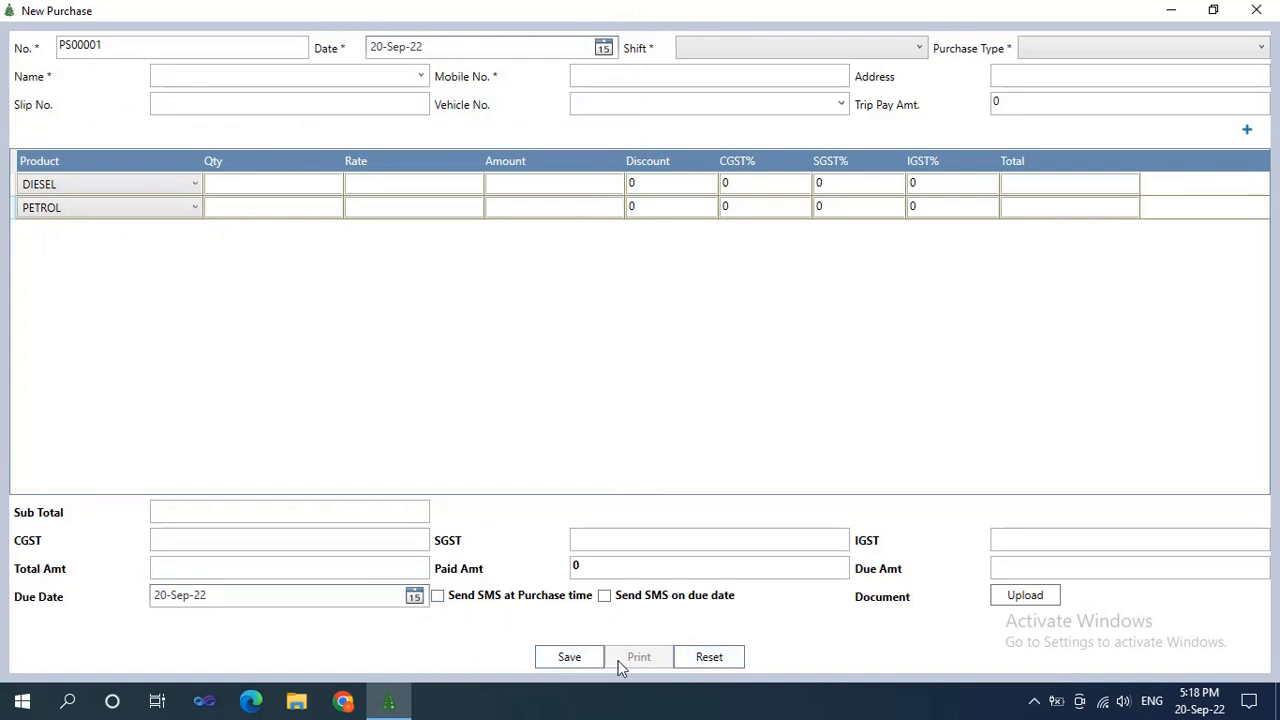
{"action": "left_click", "coordinate": [1256, 10]}
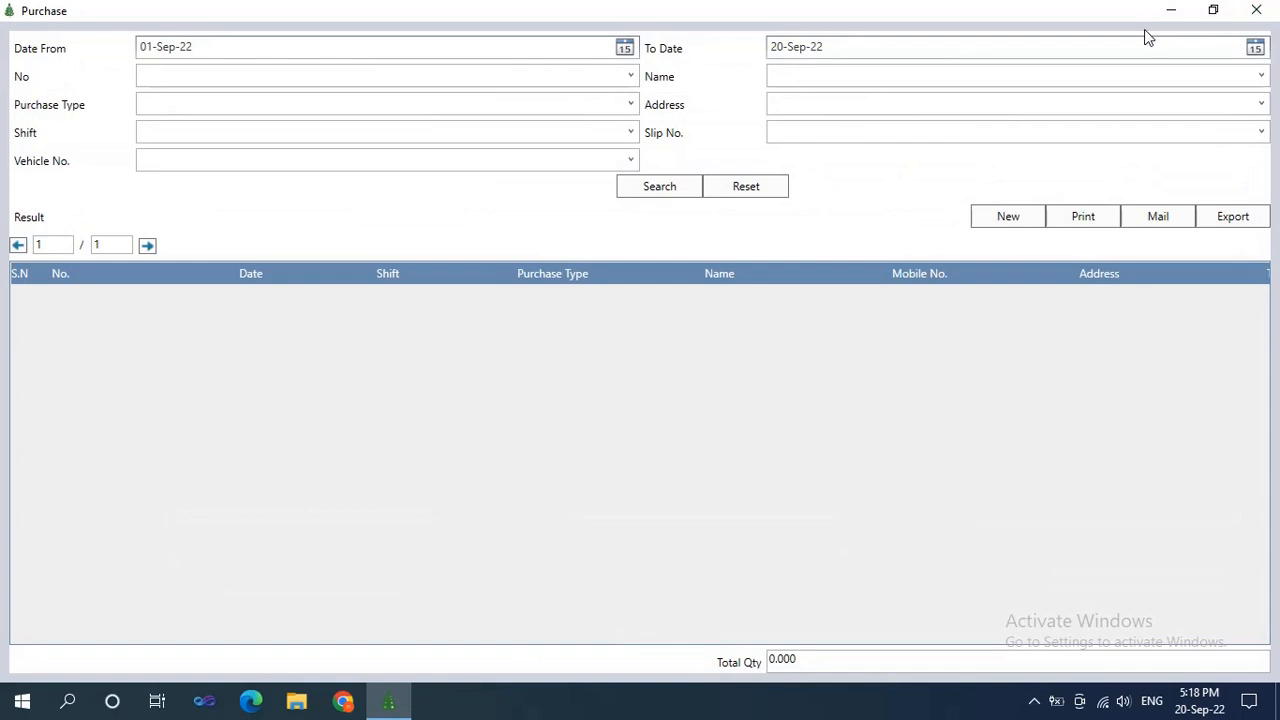
Reset the purchase list's search filters, and open the listed DIESEL purchase for editing and save it.
{"action": "left_click", "coordinate": [749, 186]}
{"action": "left_click_drag", "start_coordinate": [562, 628], "coordinate": [1050, 640]}
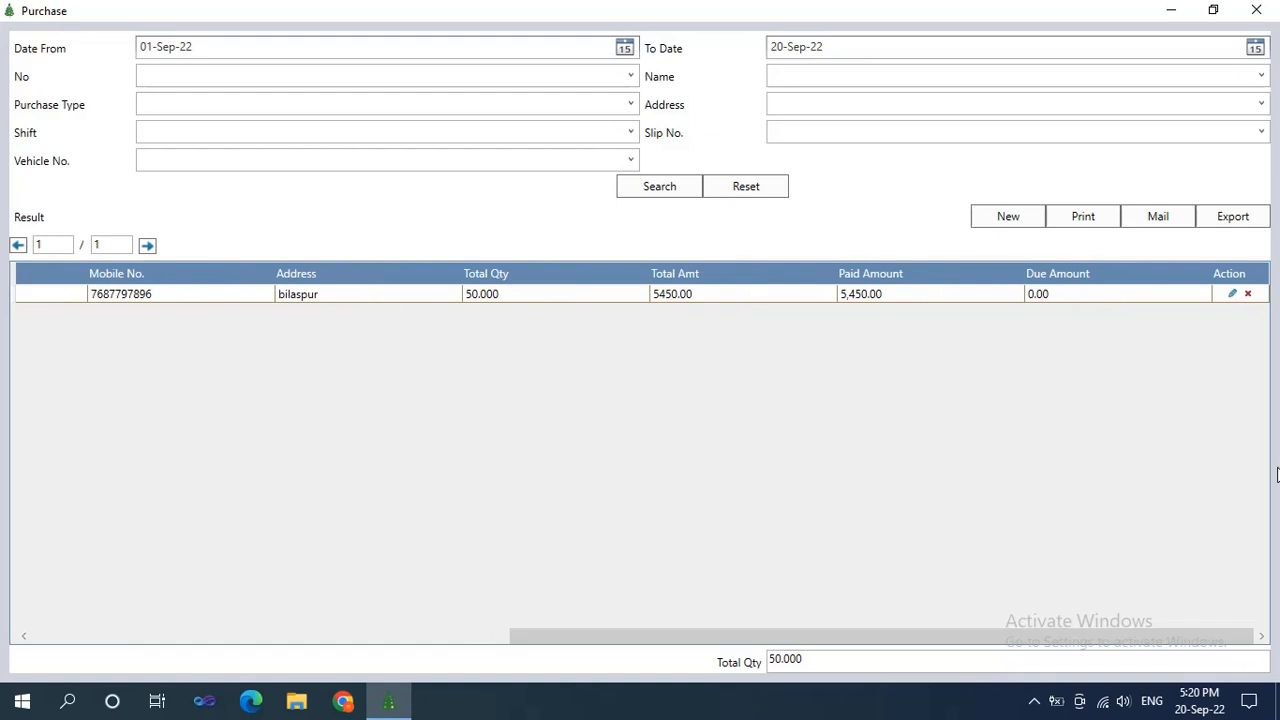
{"action": "left_click", "coordinate": [1233, 295]}
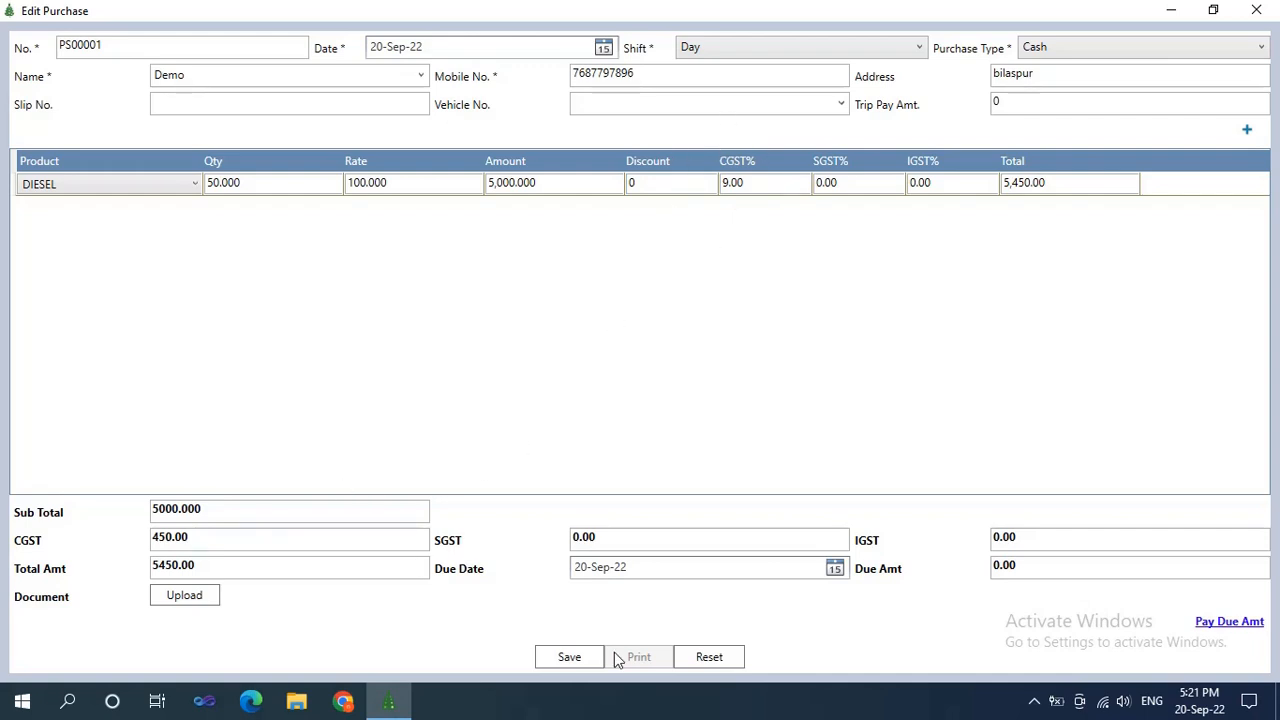
{"action": "left_click", "coordinate": [572, 664]}
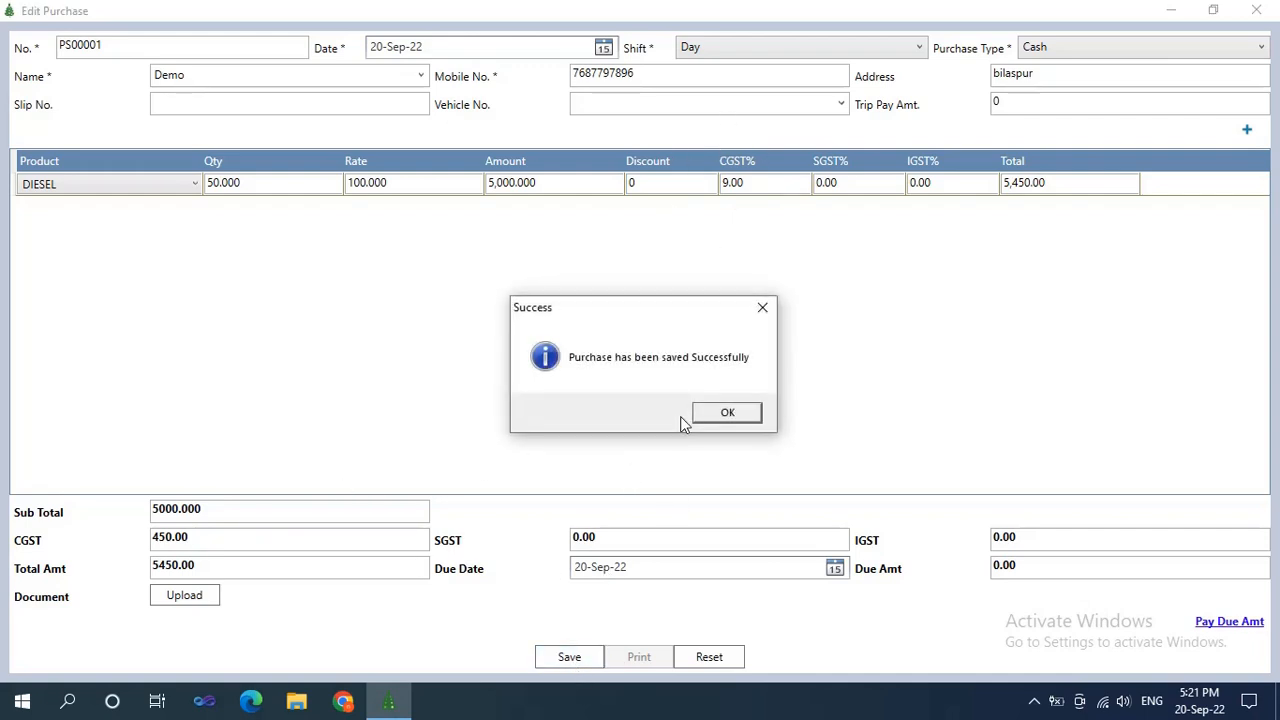
{"action": "left_click", "coordinate": [720, 415]}
Open the saved purchase's print preview, examine the cash bill at full window size, and close the purchase windows.
{"action": "left_click", "coordinate": [655, 659]}
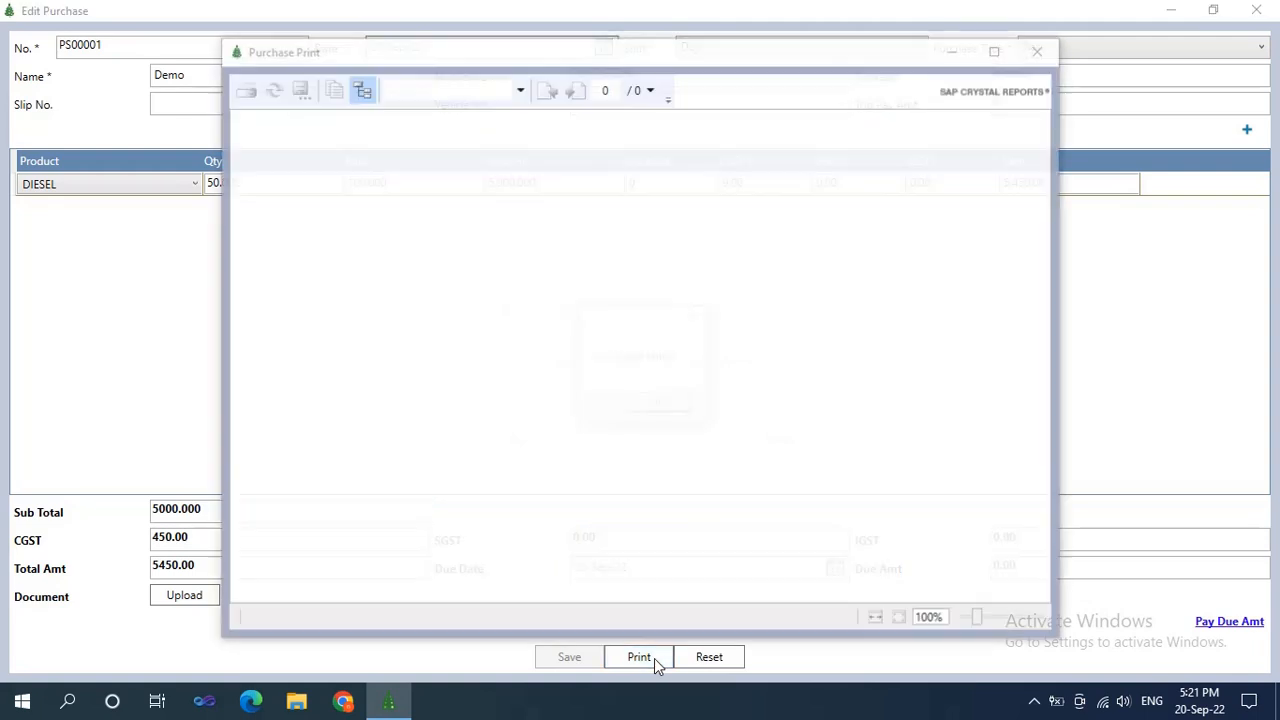
{"action": "key", "text": "Return"}
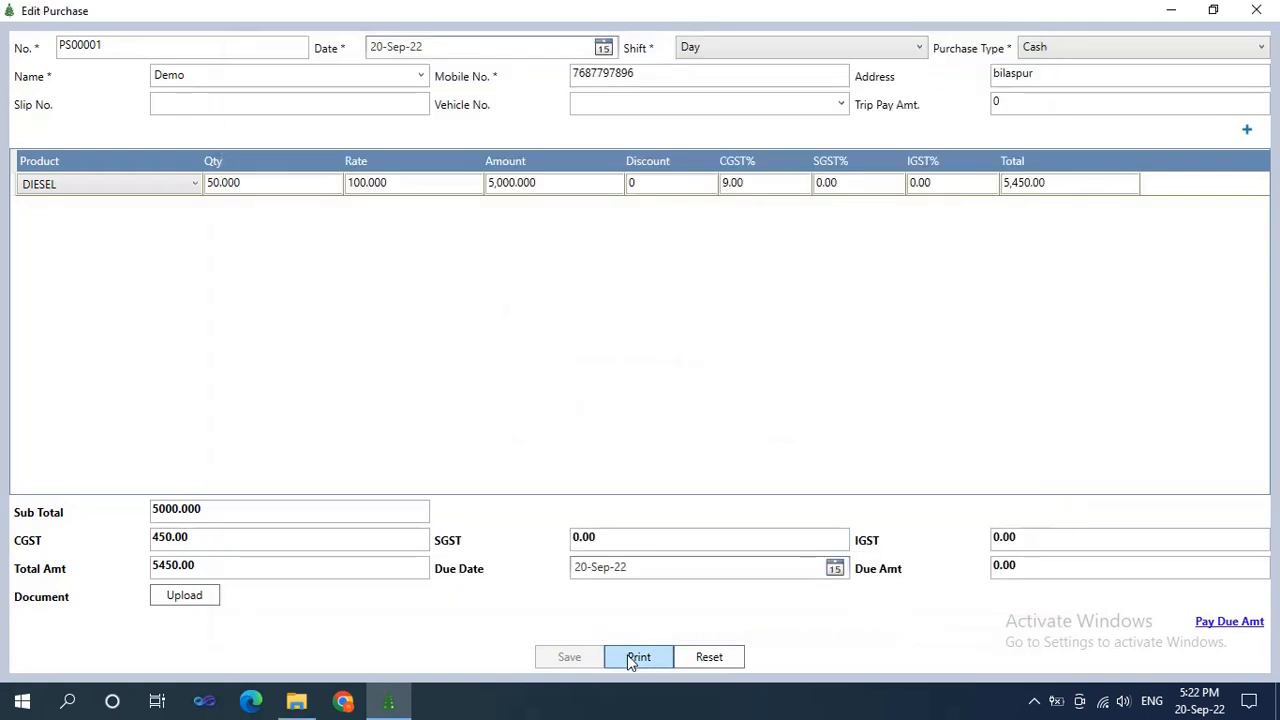
{"action": "left_click", "coordinate": [627, 654]}
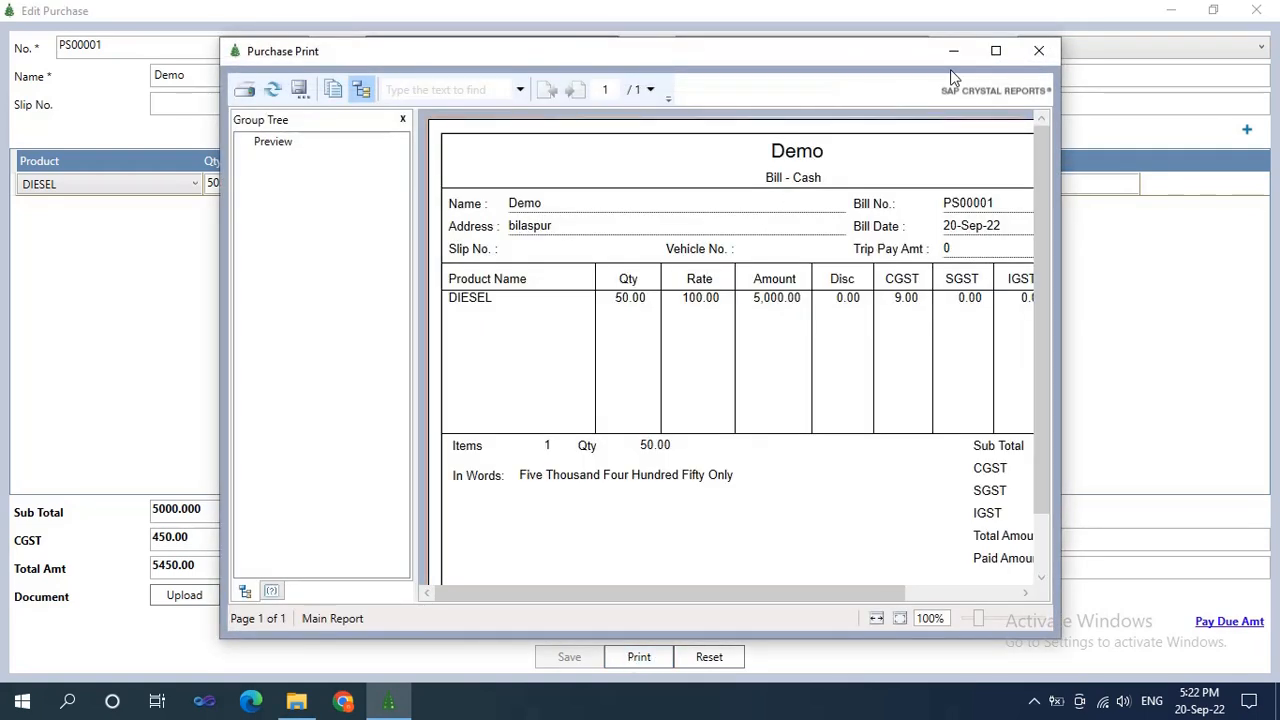
{"action": "left_click", "coordinate": [995, 50]}
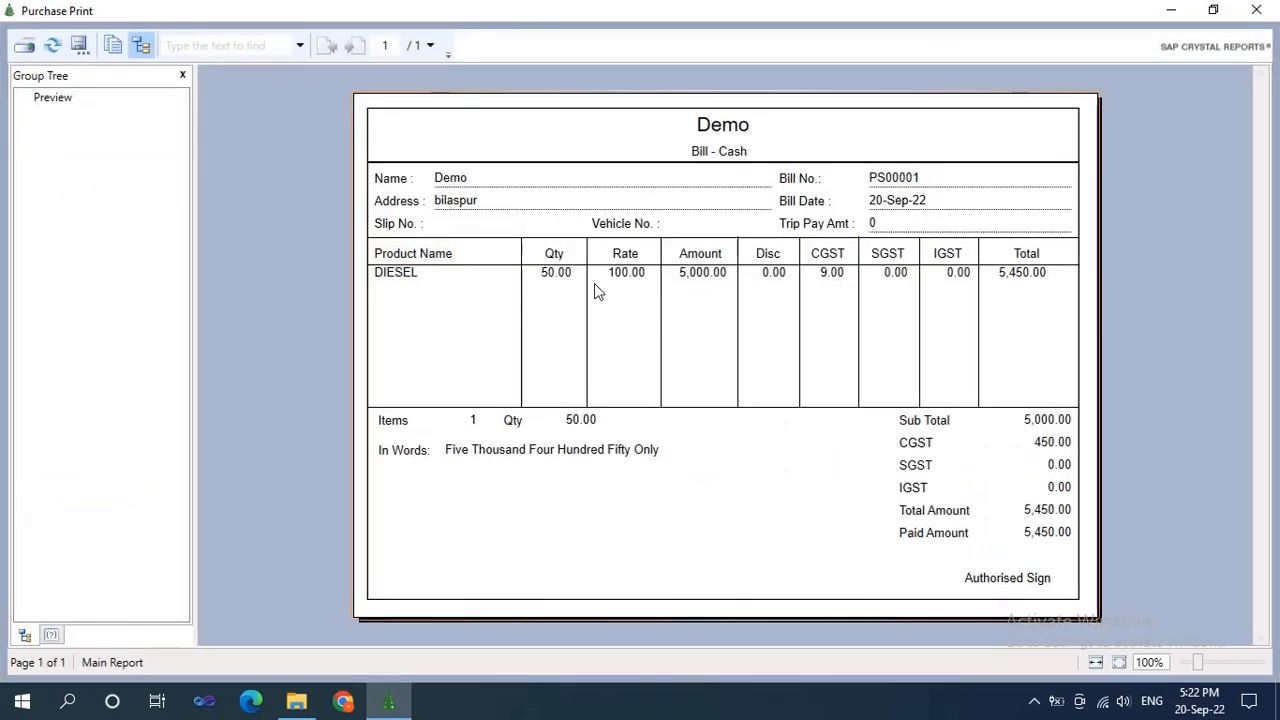
{"action": "left_click", "coordinate": [1257, 14]}
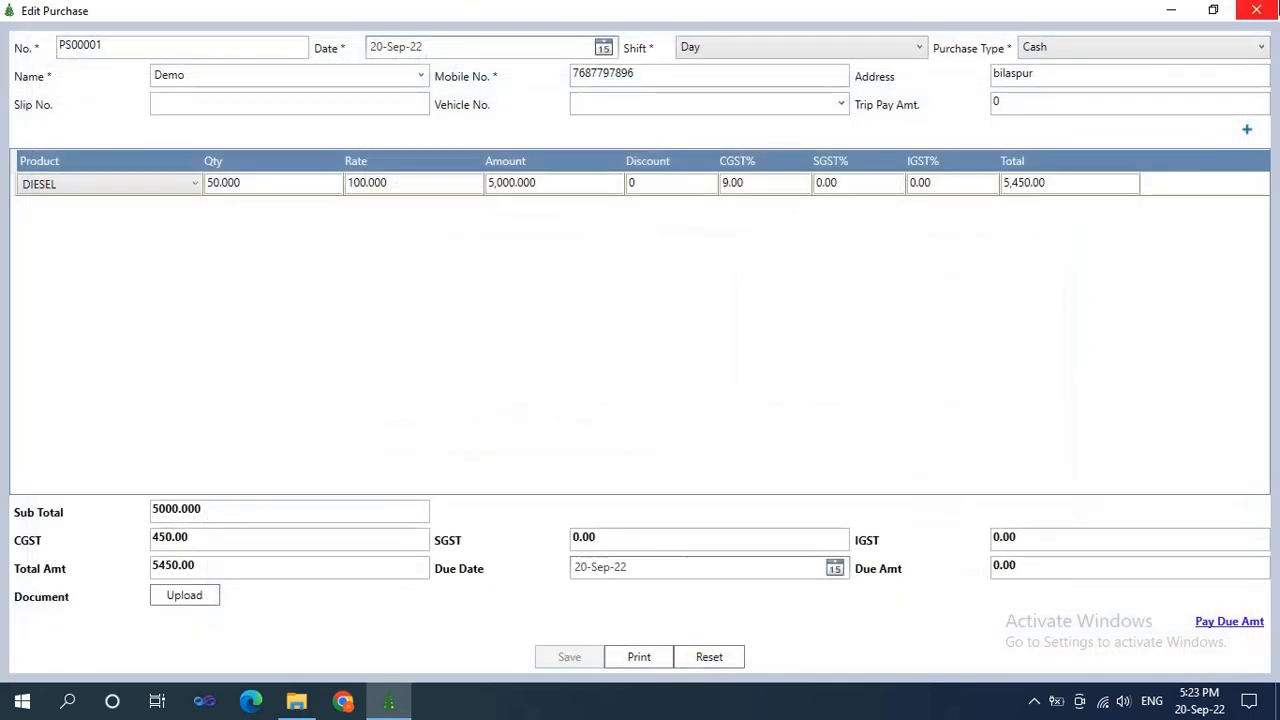
{"action": "left_click", "coordinate": [1257, 12]}
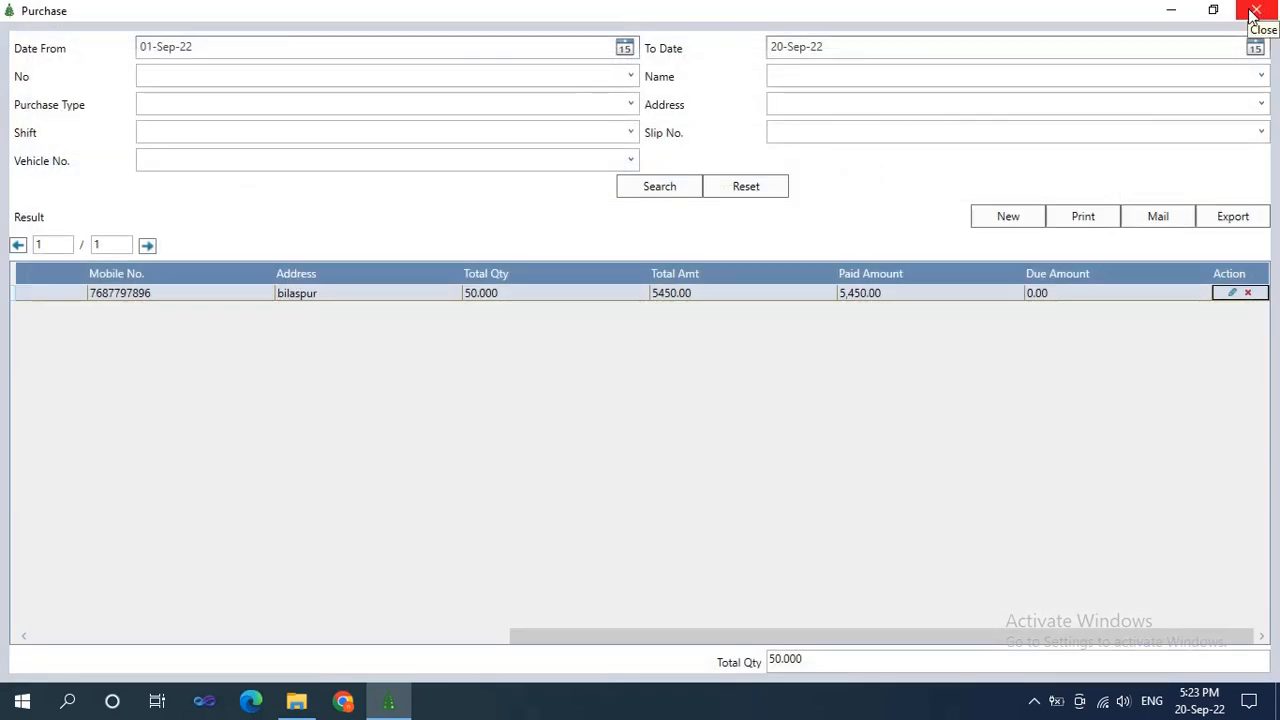
{"action": "left_click", "coordinate": [1255, 12]}
Open a new staff entry under Staff Details, examine its fields and document upload, and close it without saving.
{"action": "left_click", "coordinate": [126, 33]}
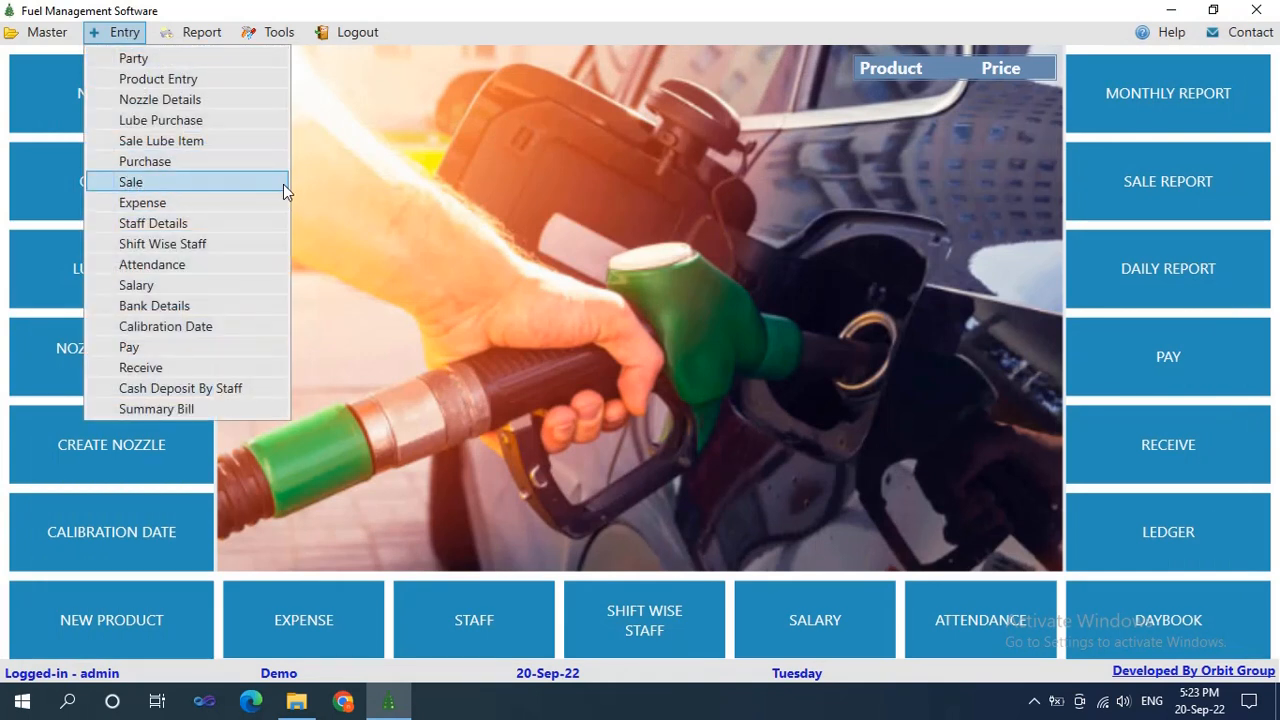
{"action": "left_click", "coordinate": [143, 224]}
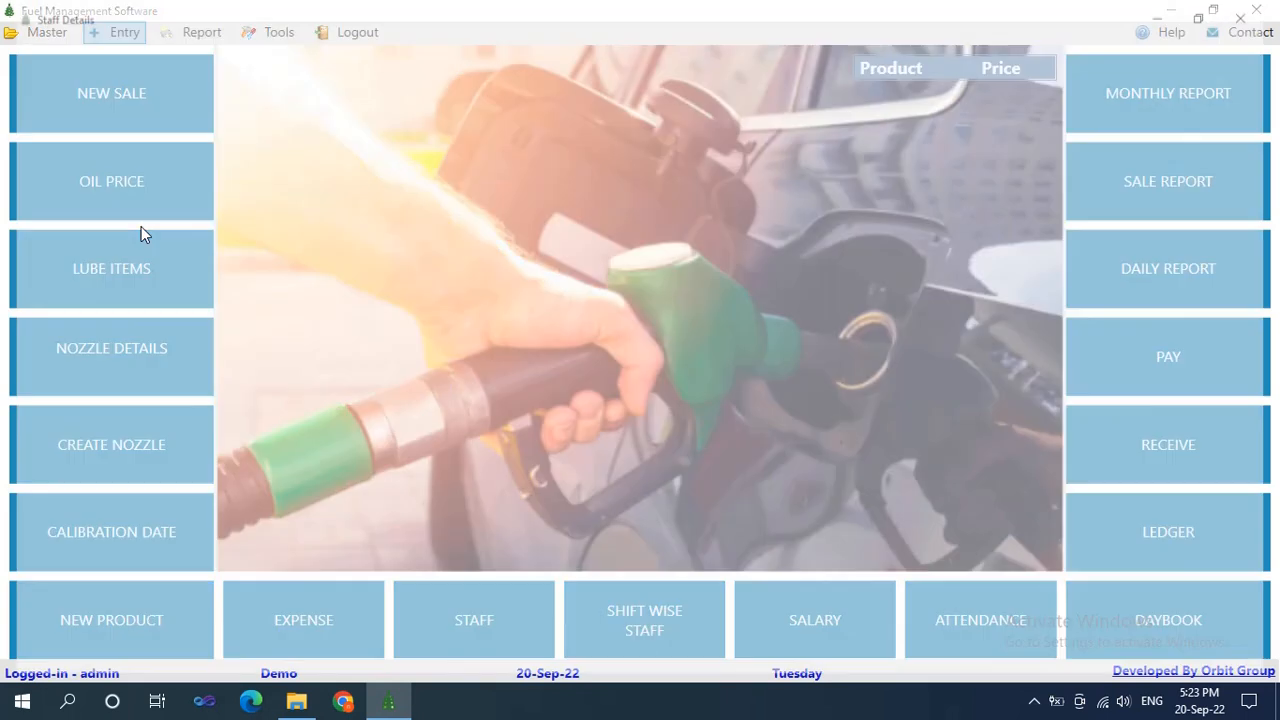
{"action": "left_click", "coordinate": [885, 188]}
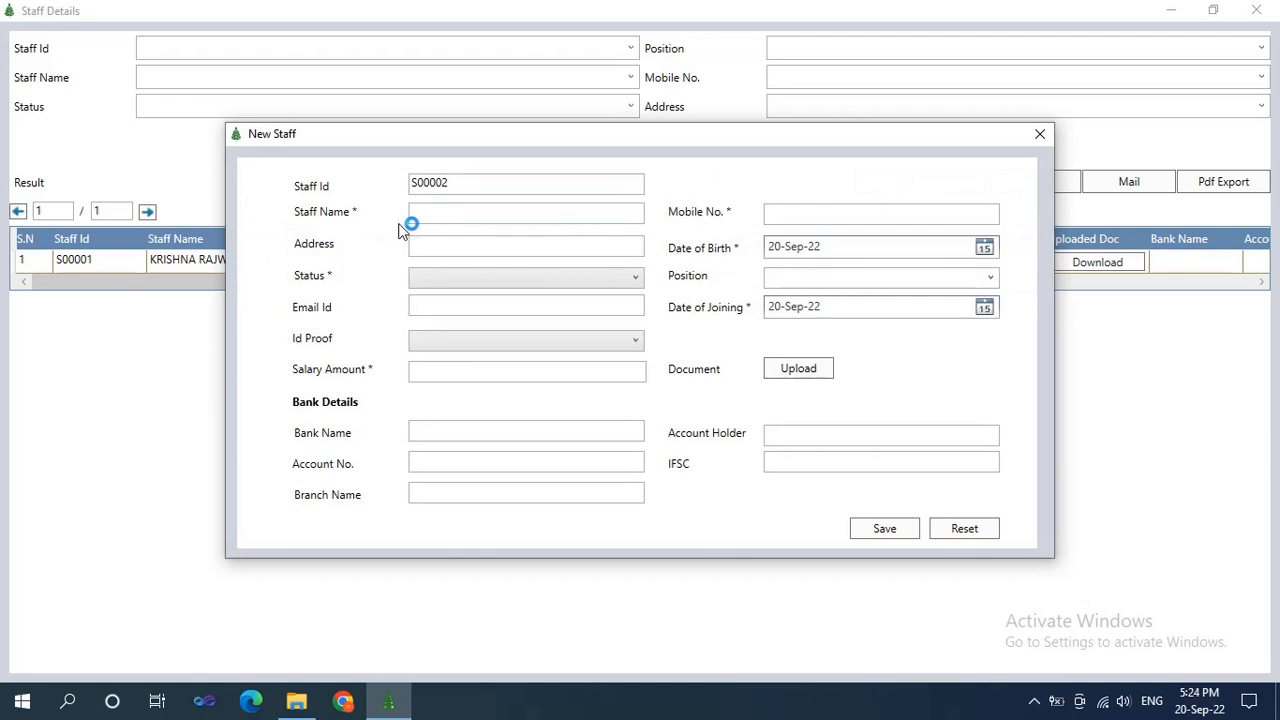
{"action": "left_click", "coordinate": [452, 224]}
{"action": "left_click", "coordinate": [795, 372]}
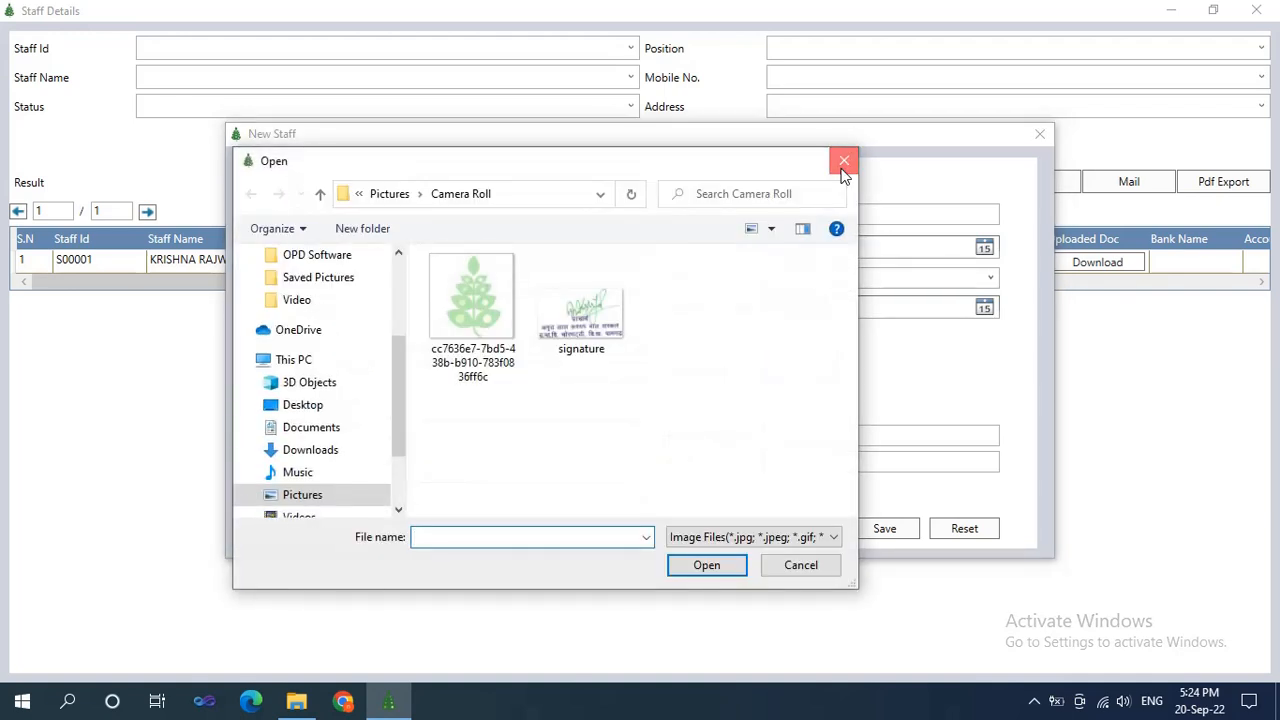
{"action": "left_click", "coordinate": [843, 162]}
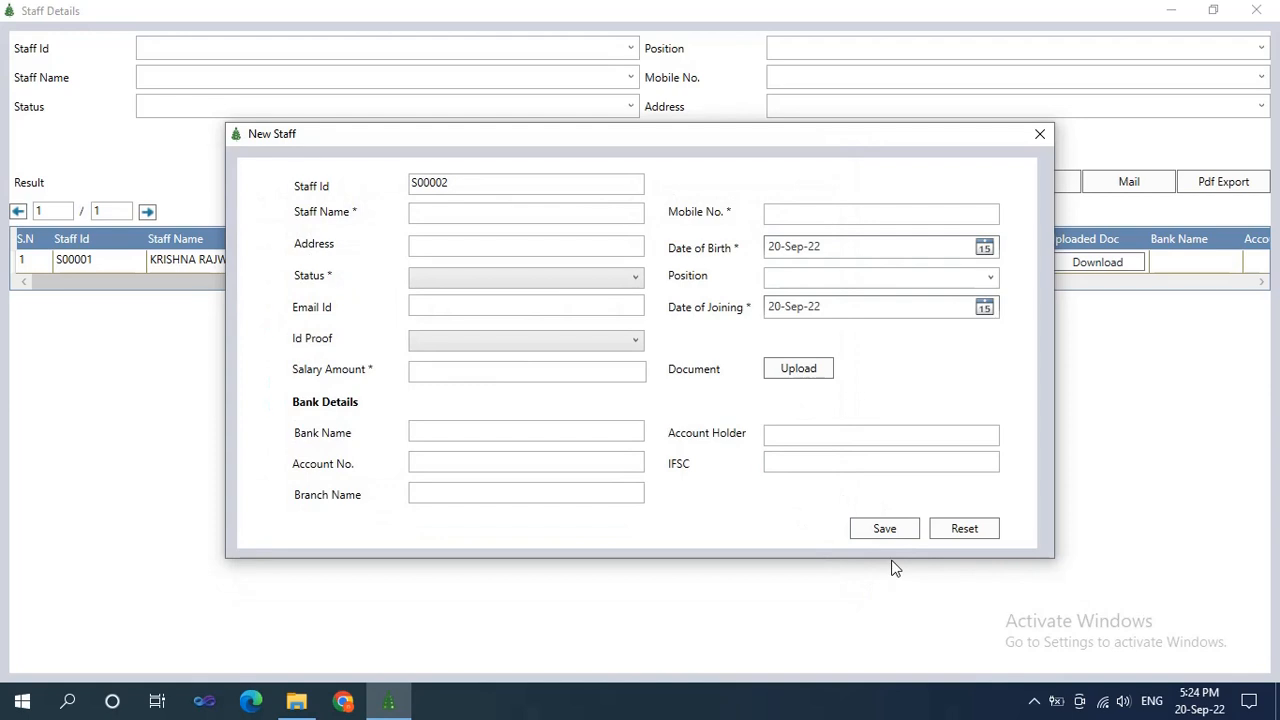
{"action": "left_click", "coordinate": [1039, 133]}
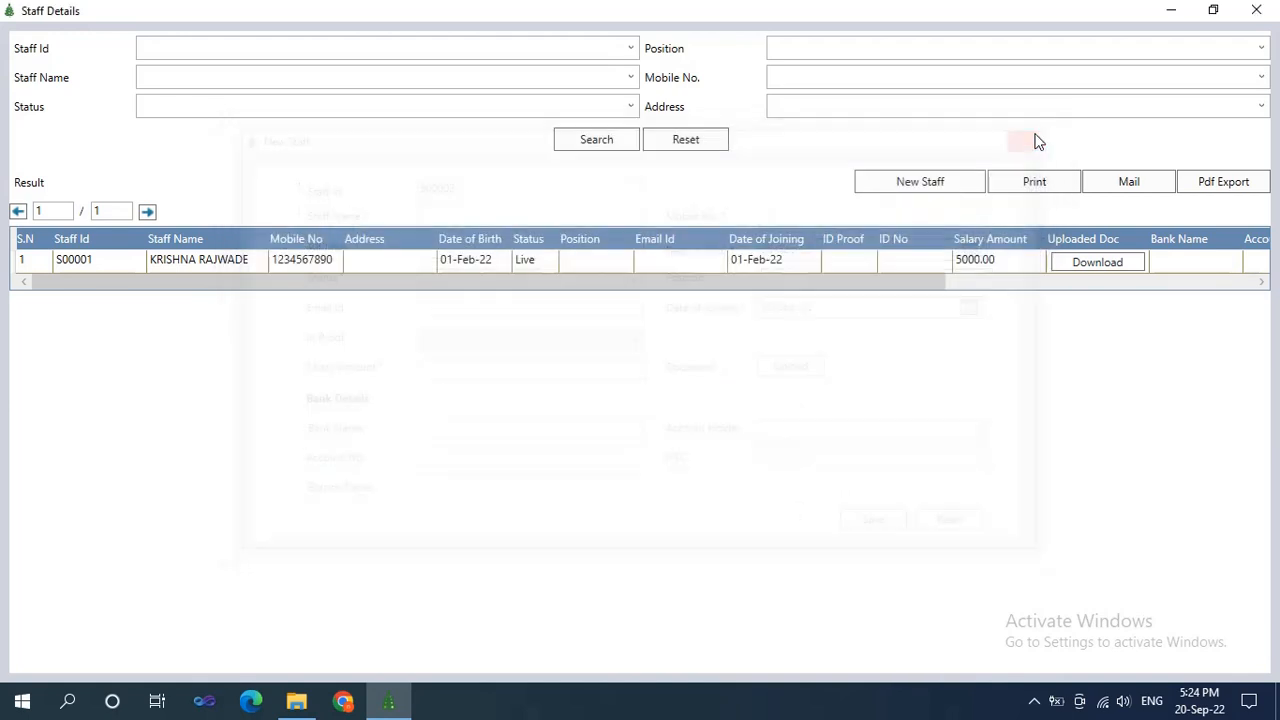
{"action": "left_click", "coordinate": [1258, 10]}
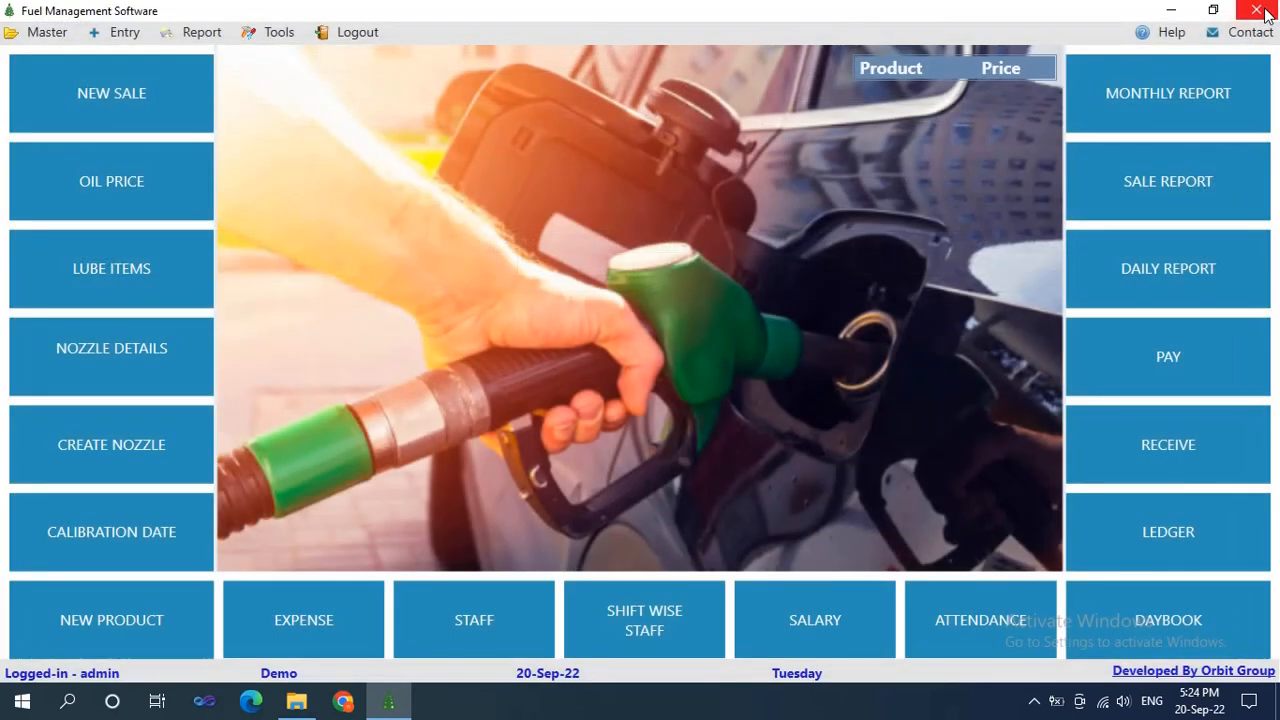
Add a shift-wise staff entry for 20-Sep-22 assigning the listed staff member to the Day shift, and save it.
{"action": "left_click", "coordinate": [115, 33]}
{"action": "left_click", "coordinate": [170, 244]}
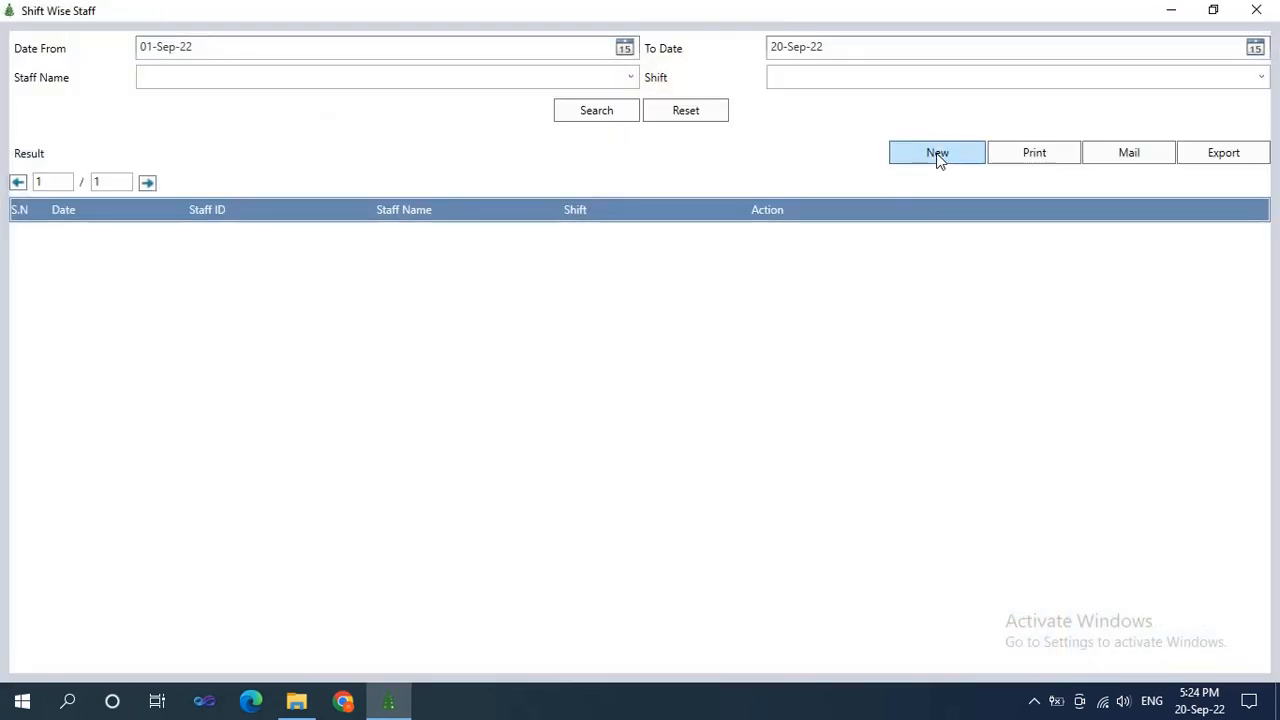
{"action": "left_click", "coordinate": [937, 157]}
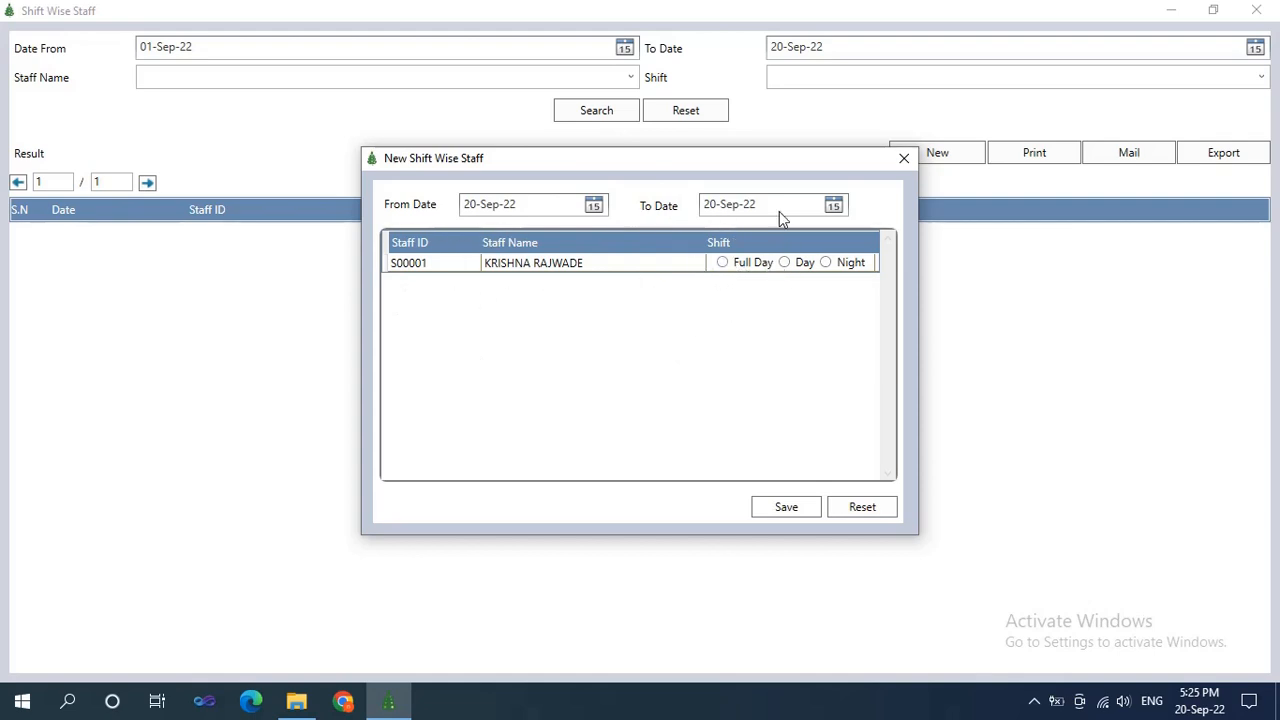
{"action": "left_click", "coordinate": [784, 262]}
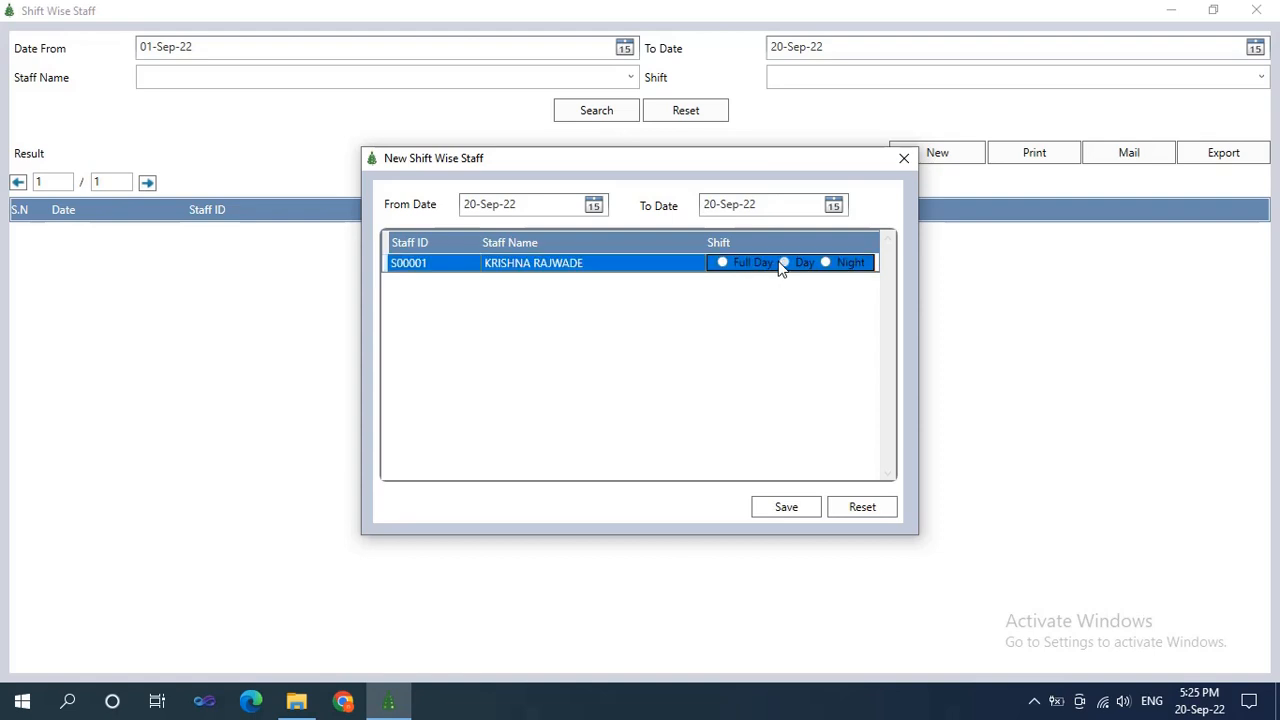
{"action": "left_click", "coordinate": [804, 506]}
{"action": "left_click", "coordinate": [742, 413]}
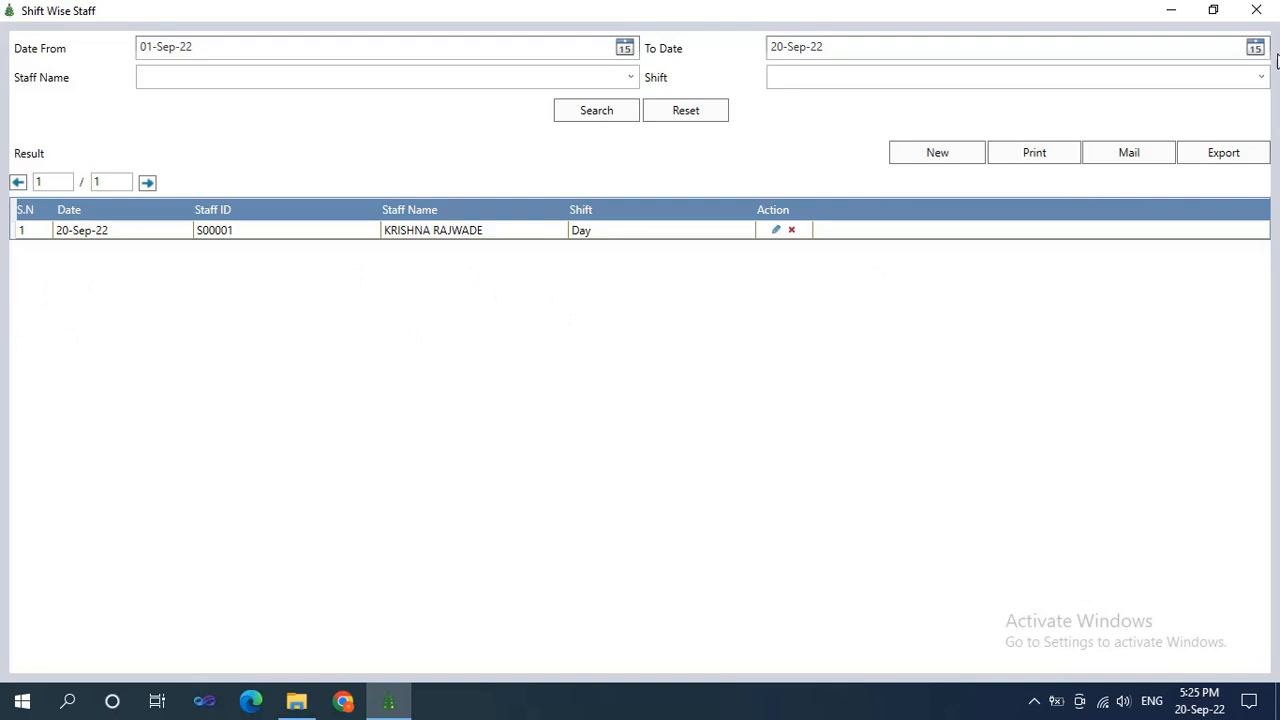
{"action": "left_click", "coordinate": [1240, 18]}
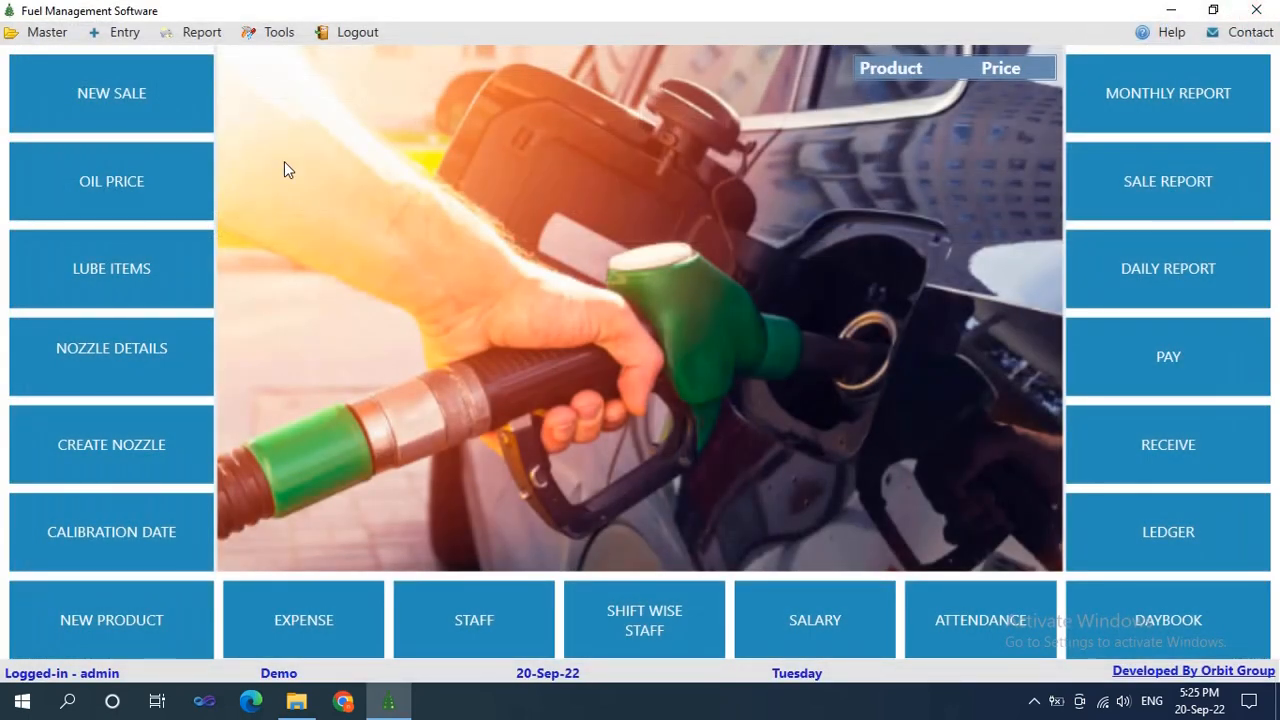
Start a new staff attendance entry for 20-Sep-22 and load the staff of the Day shift.
{"action": "left_click", "coordinate": [118, 32]}
{"action": "left_click", "coordinate": [152, 264]}
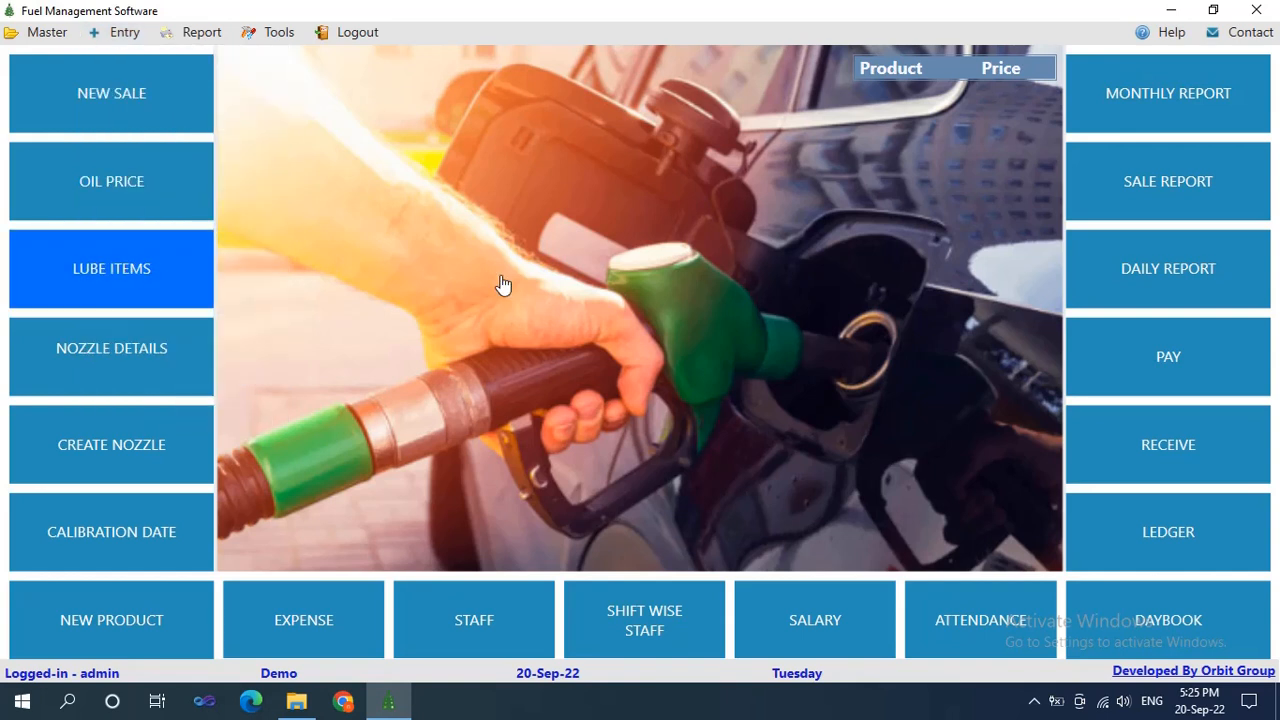
{"action": "left_click", "coordinate": [697, 262]}
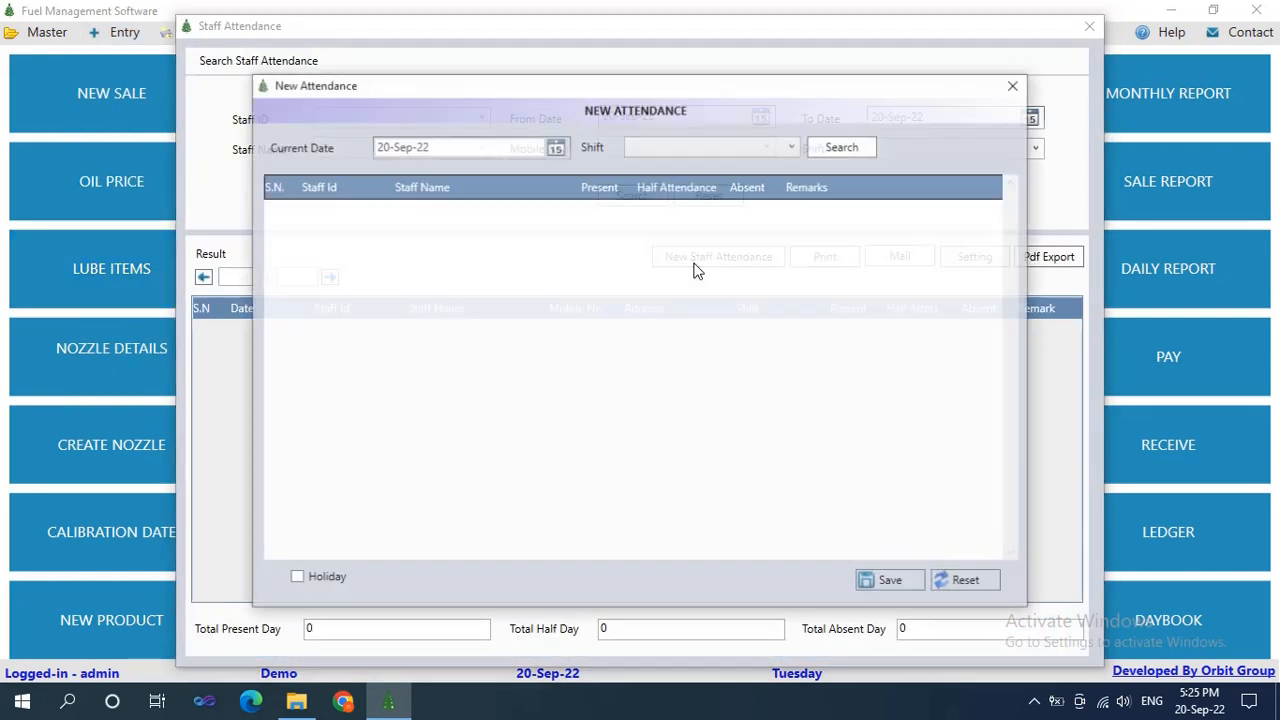
{"action": "left_click", "coordinate": [675, 147]}
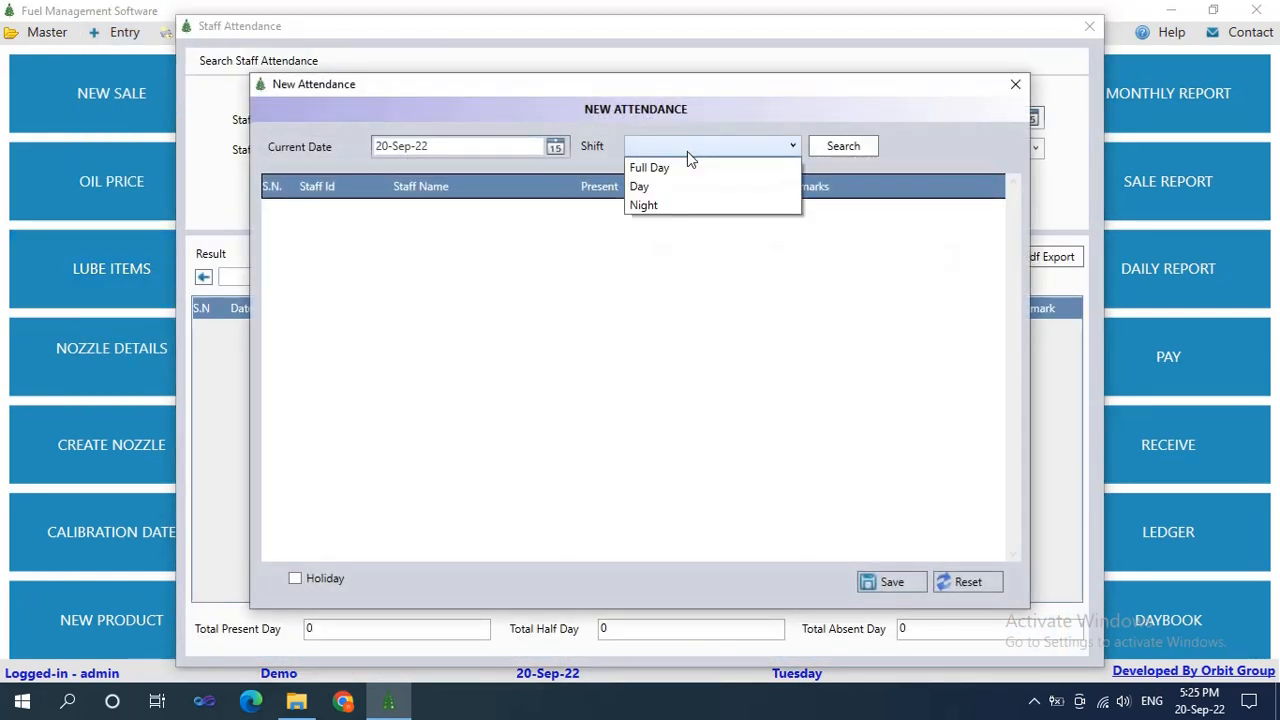
{"action": "left_click", "coordinate": [675, 184]}
{"action": "left_click", "coordinate": [840, 147]}
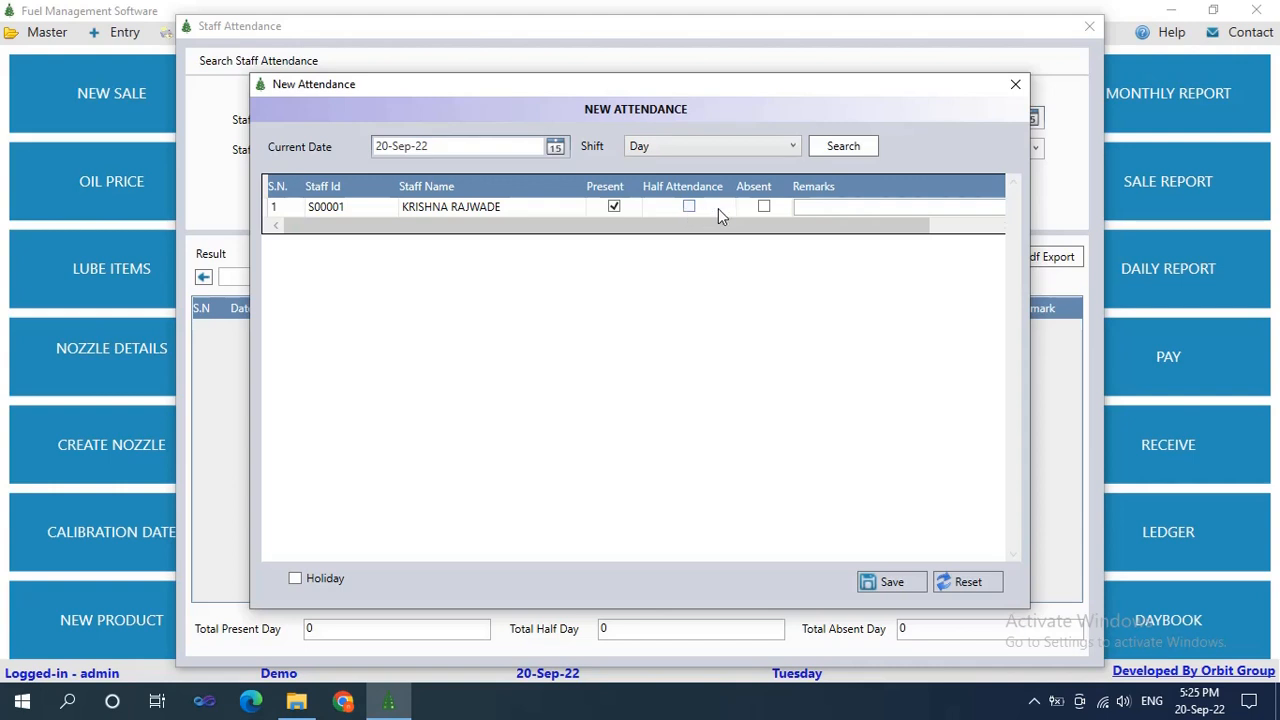
Examine the attendance Remarks field and the Holiday option with its text box, and close the attendance windows without saving.
{"action": "left_click", "coordinate": [804, 205]}
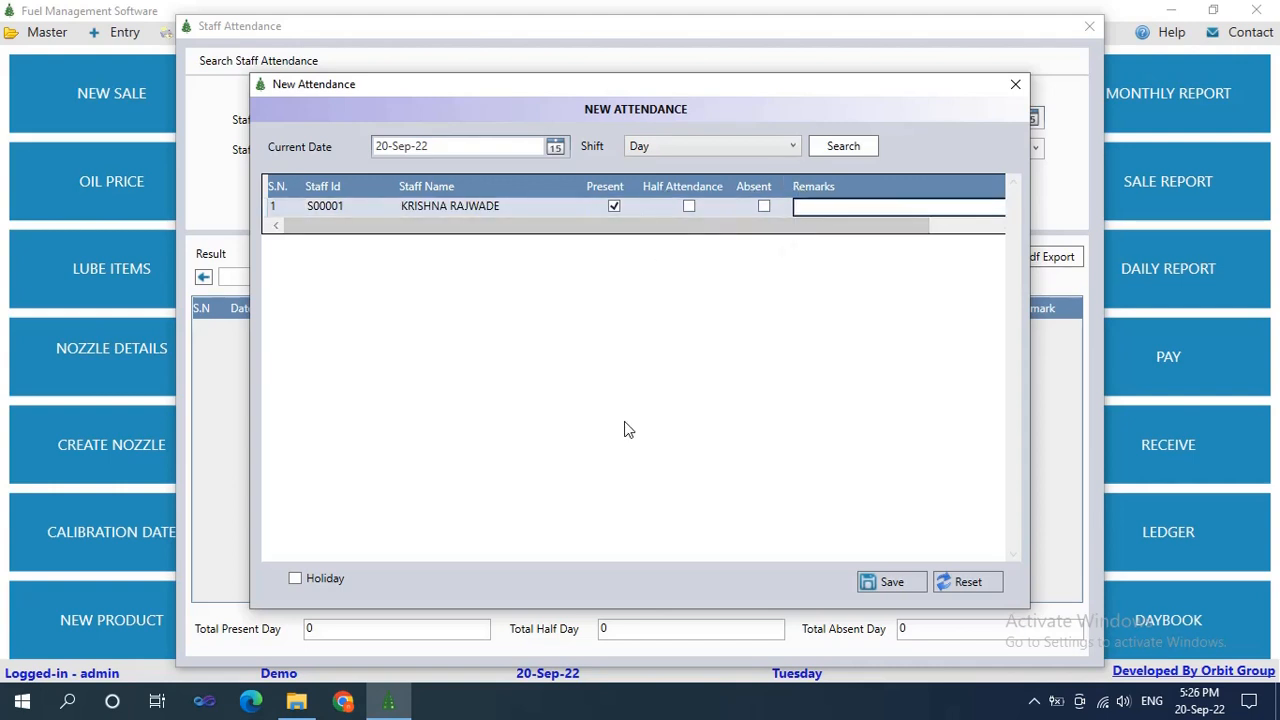
{"action": "left_click", "coordinate": [296, 580]}
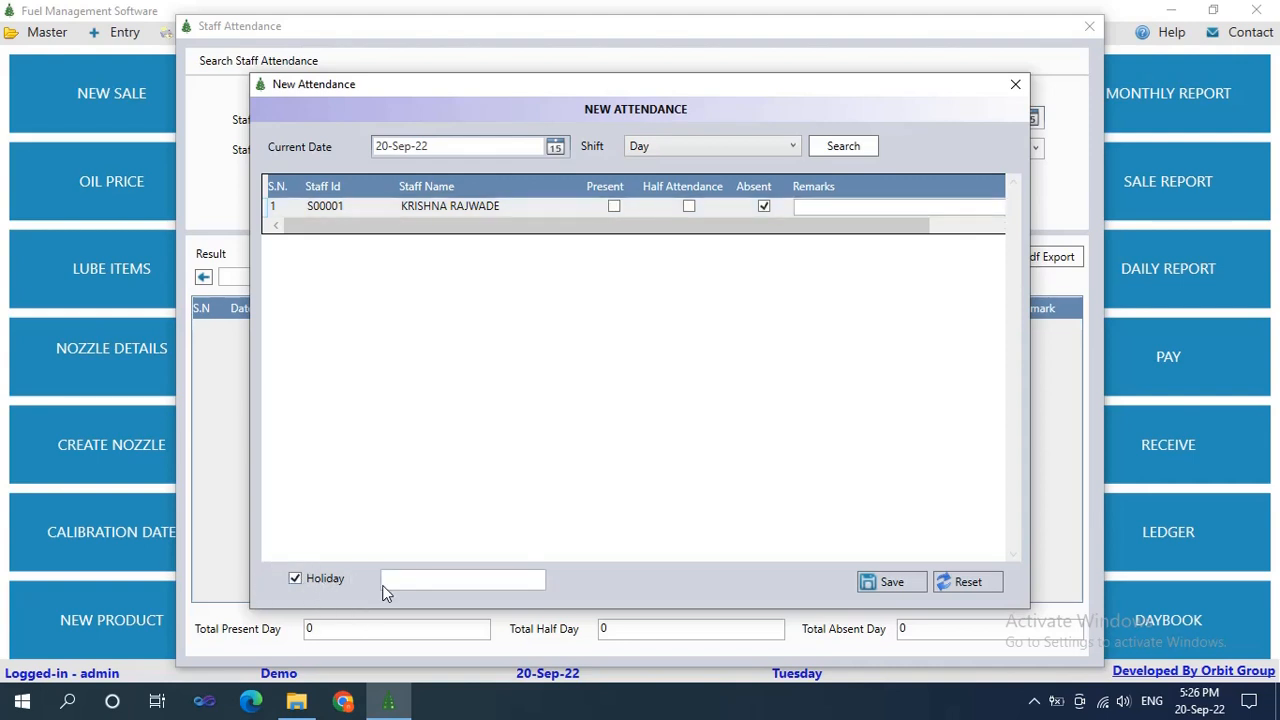
{"action": "left_click", "coordinate": [406, 581]}
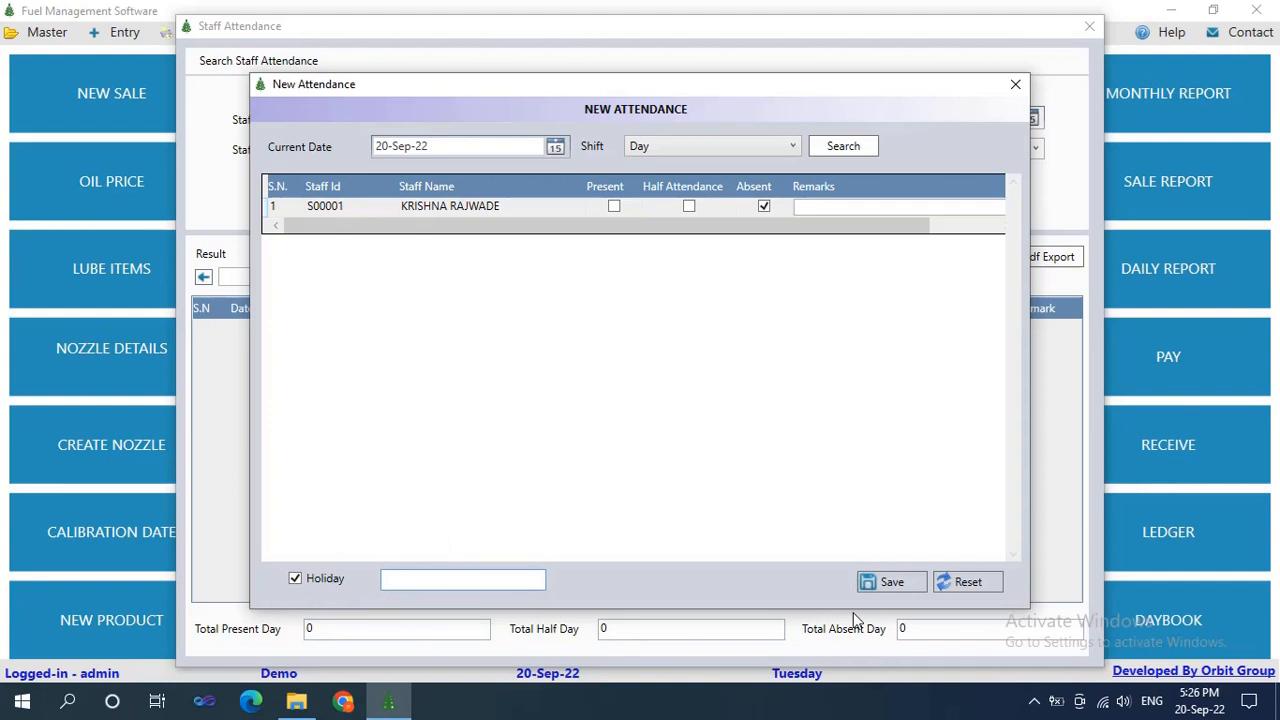
{"action": "left_click", "coordinate": [1014, 86]}
{"action": "left_click", "coordinate": [1088, 30]}
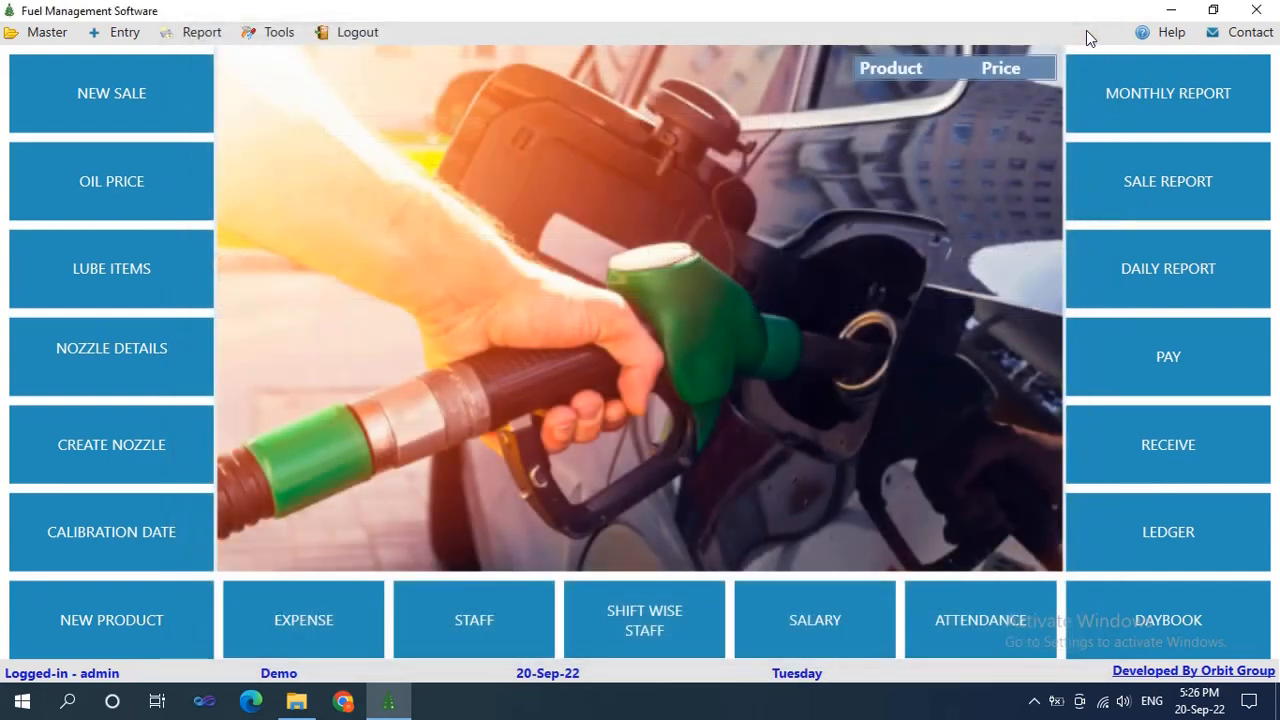
Open a new bank details entry, examine its fields and Transaction Type options, and close the bank windows without saving.
{"action": "left_click", "coordinate": [108, 30]}
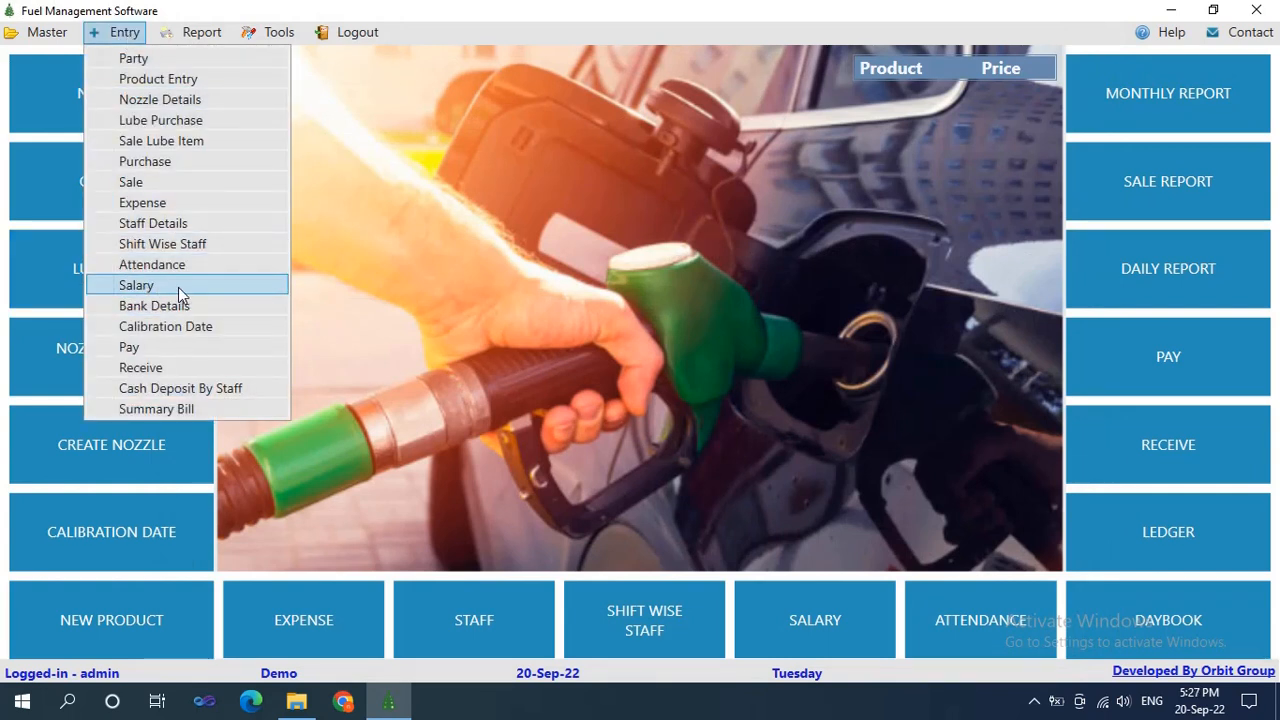
{"action": "left_click", "coordinate": [162, 305]}
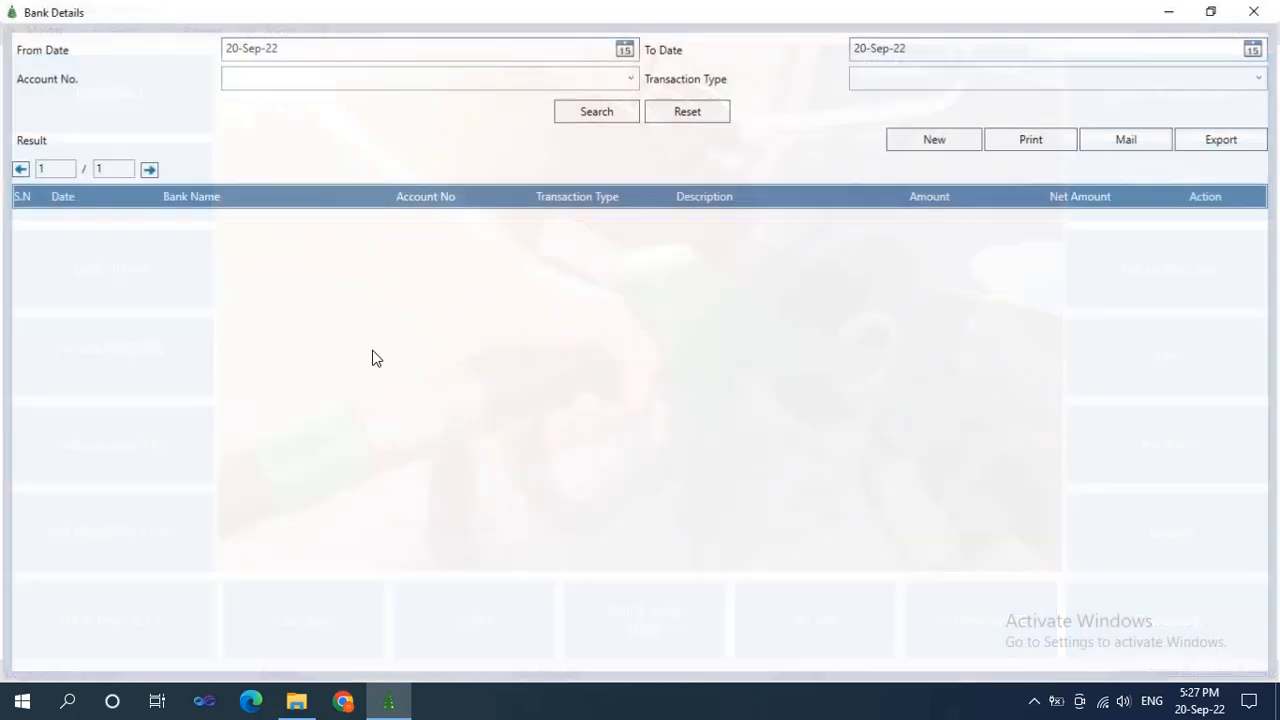
{"action": "left_click", "coordinate": [958, 147]}
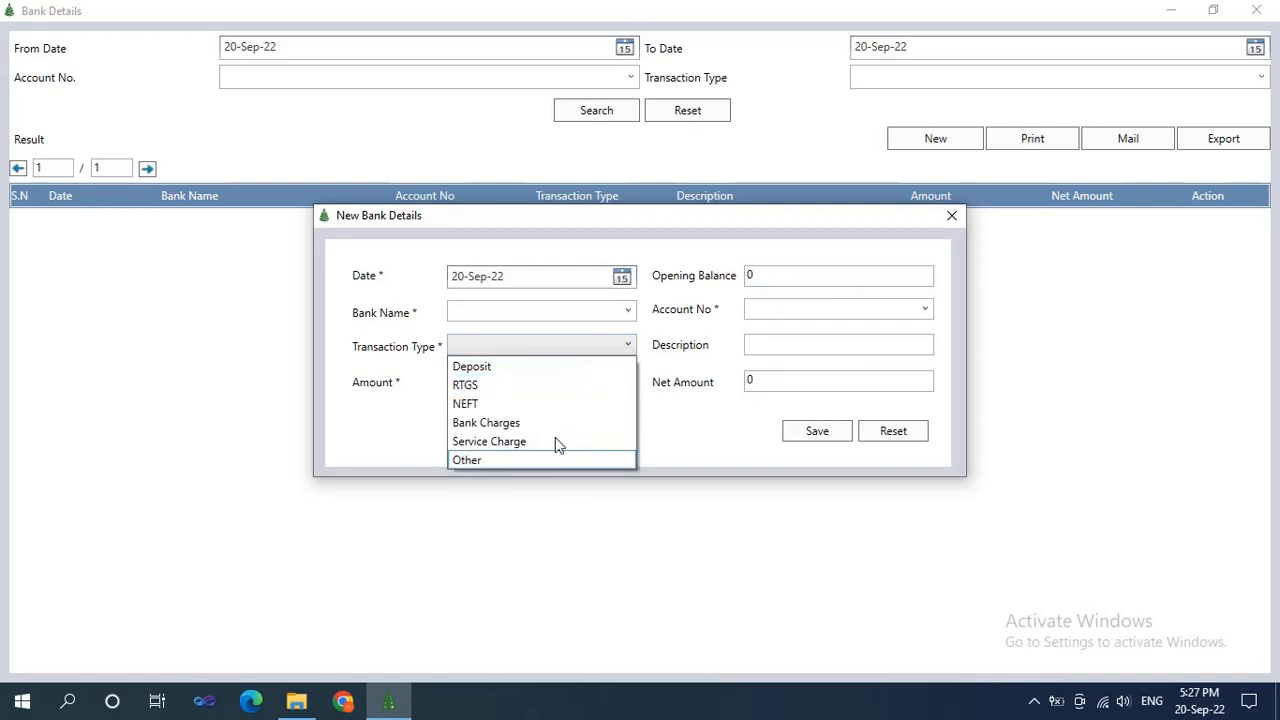
{"action": "left_click", "coordinate": [404, 455]}
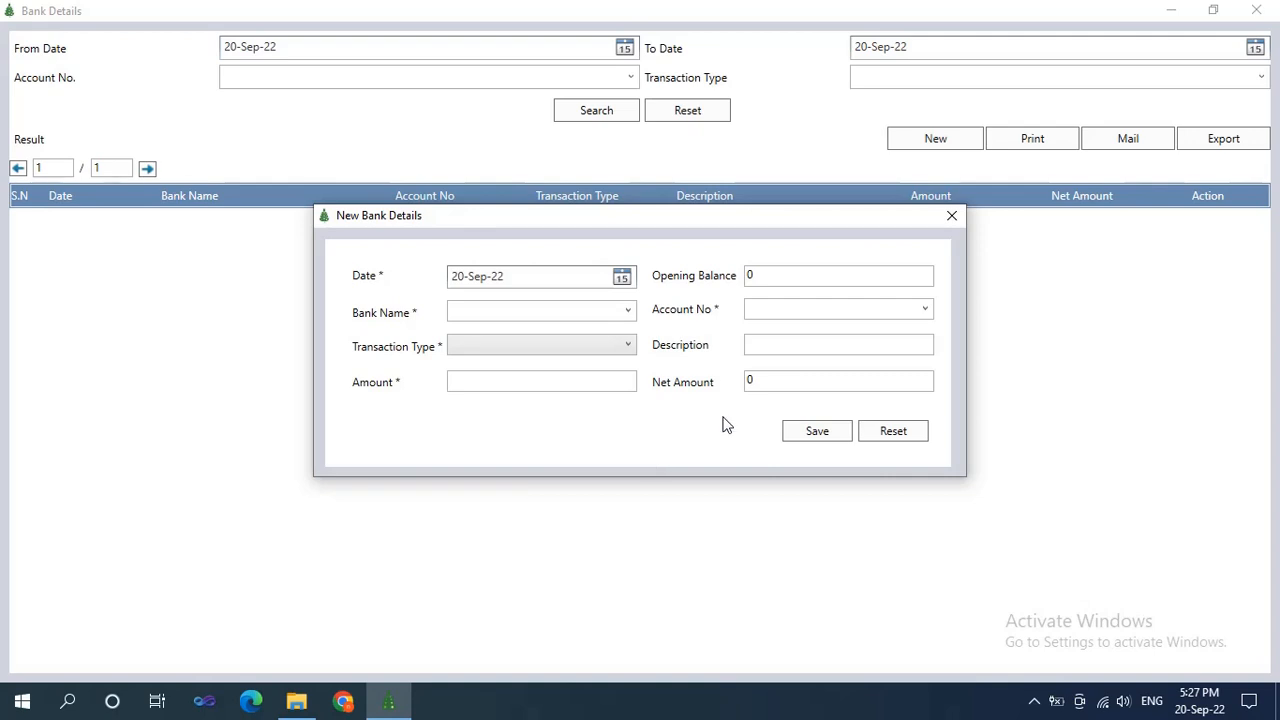
{"action": "left_click", "coordinate": [952, 217]}
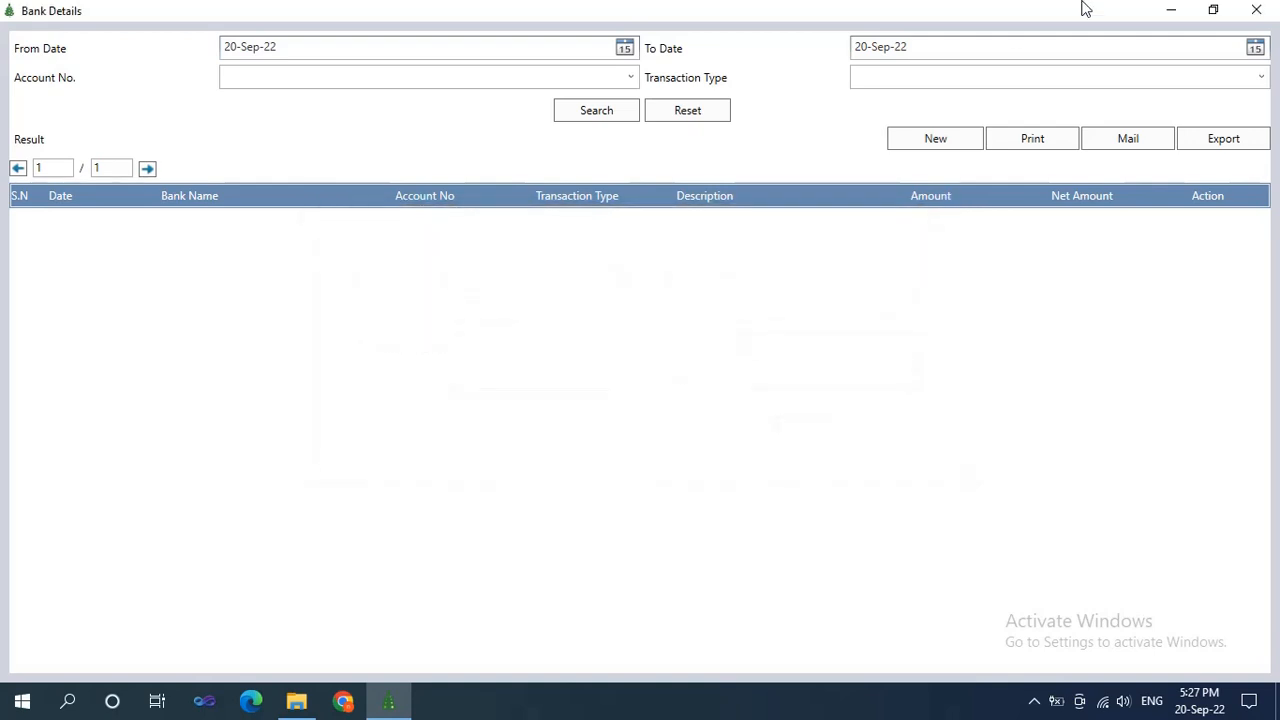
{"action": "left_click", "coordinate": [1256, 10]}
Open a new calibration due date entry, examine its Item Name, Date and Description fields, and close the calibration windows without saving.
{"action": "left_click", "coordinate": [134, 33]}
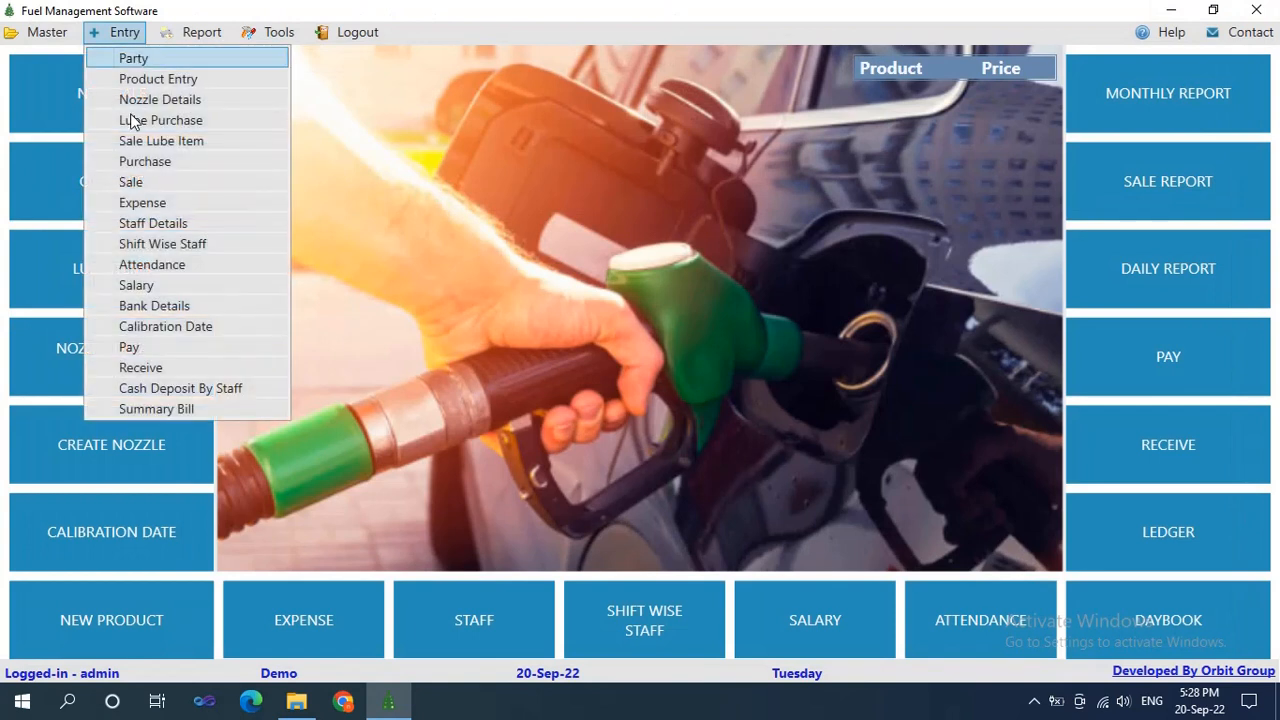
{"action": "left_click", "coordinate": [128, 334]}
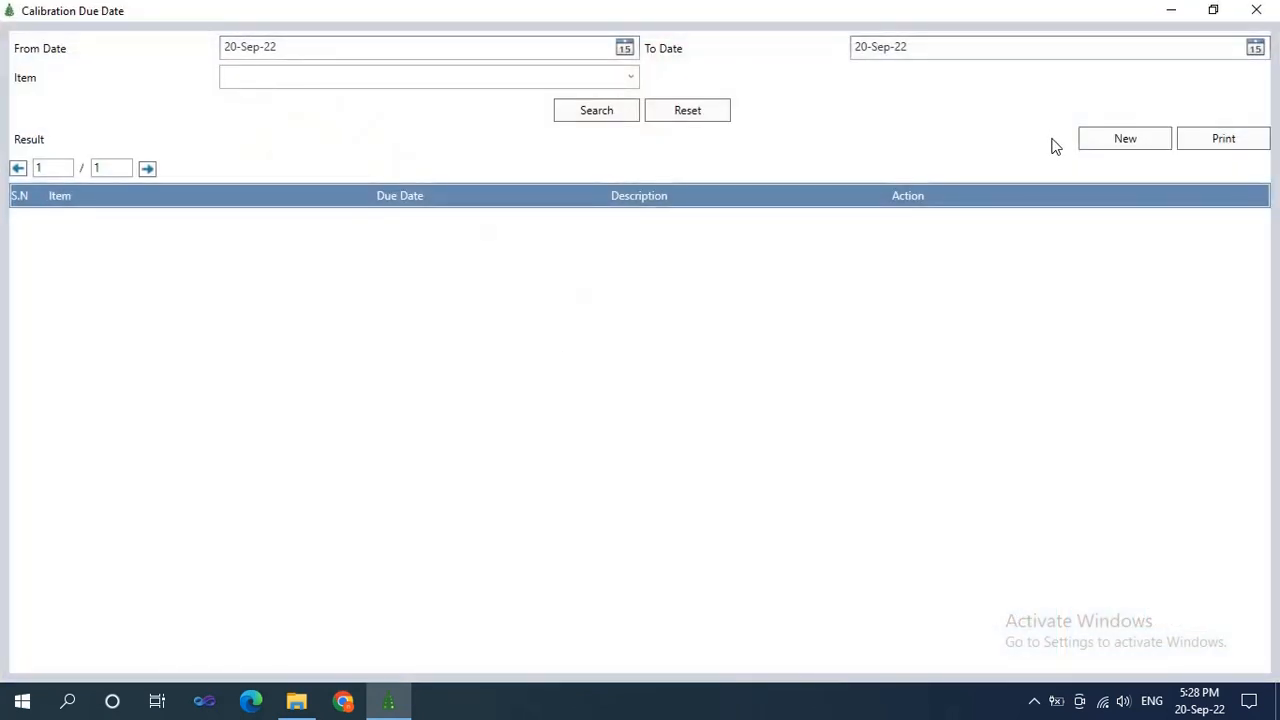
{"action": "left_click", "coordinate": [1100, 134]}
{"action": "left_click", "coordinate": [593, 260]}
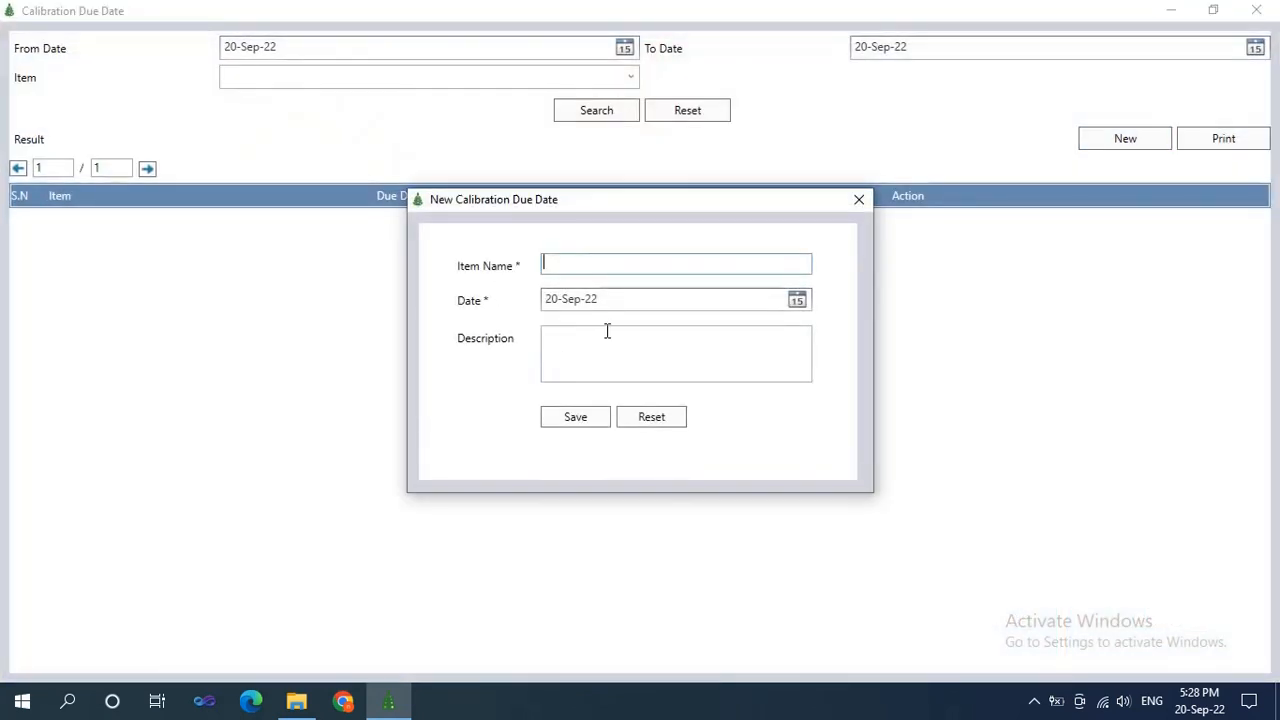
{"action": "left_click", "coordinate": [587, 354]}
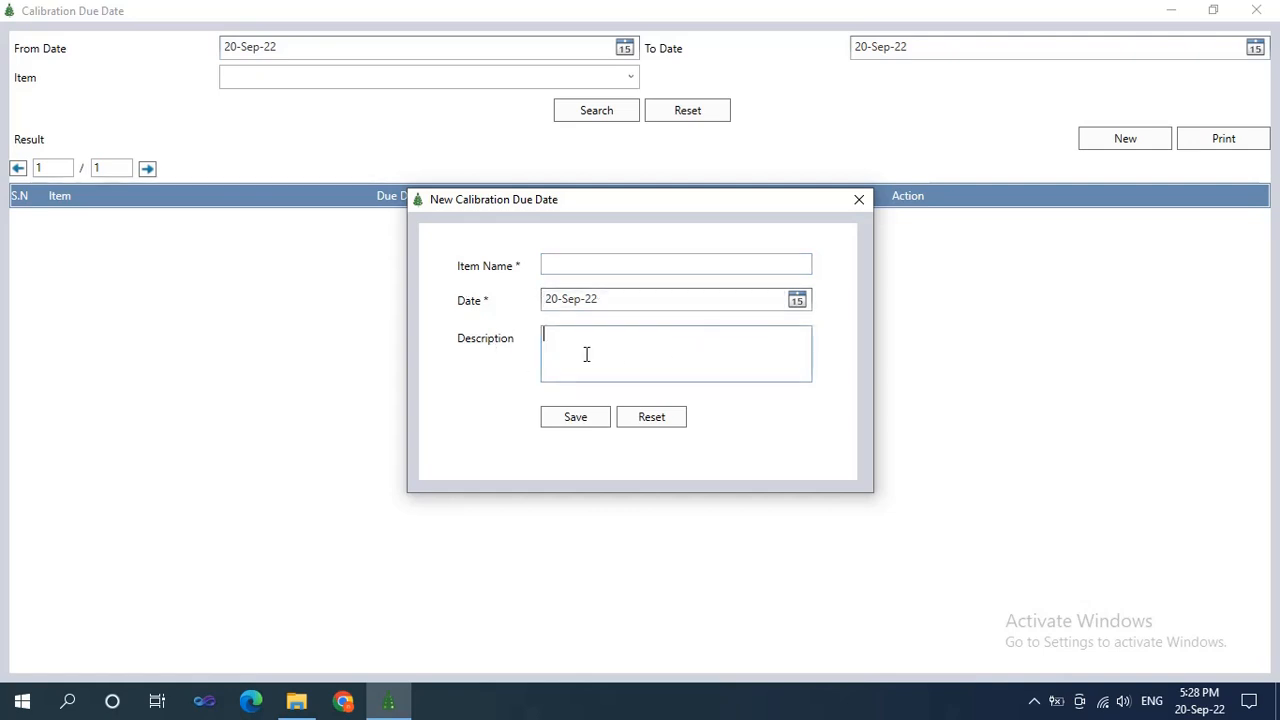
{"action": "left_click", "coordinate": [856, 203]}
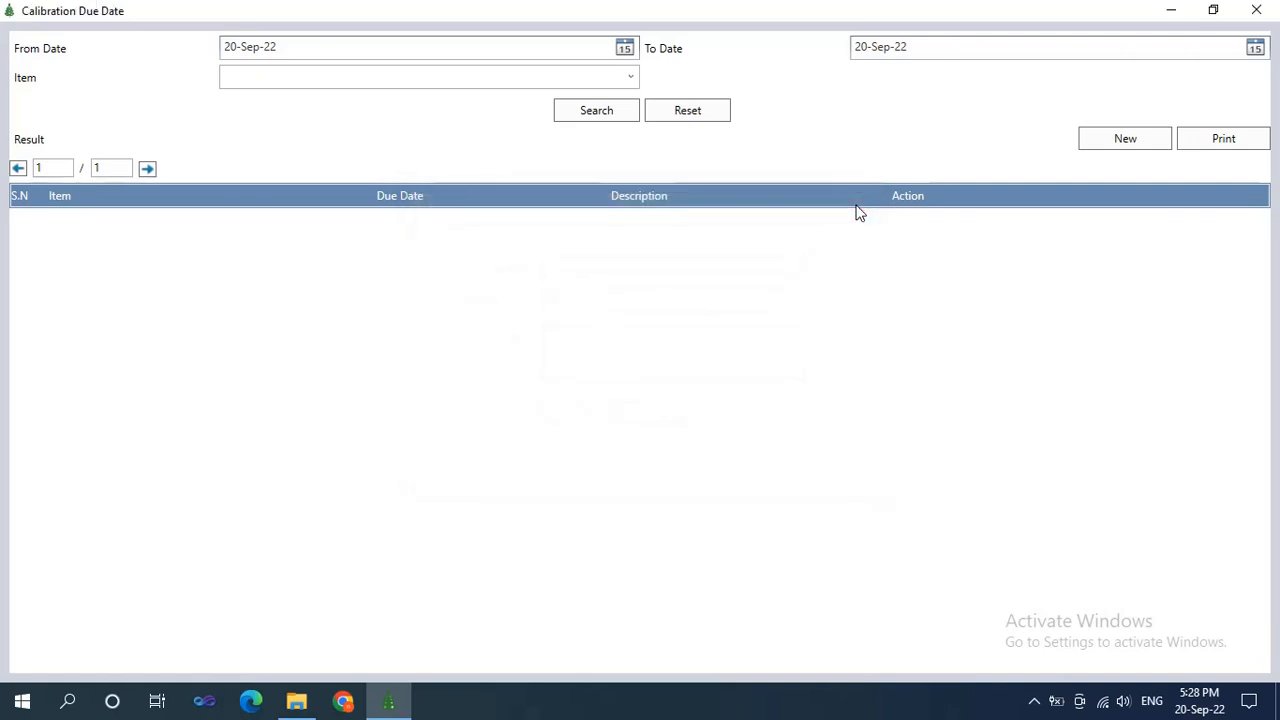
{"action": "left_click", "coordinate": [1268, 10]}
Open a new pay entry, examine its Pay Amount, Details and slip upload fields, and close the pay windows without saving.
{"action": "left_click", "coordinate": [120, 33]}
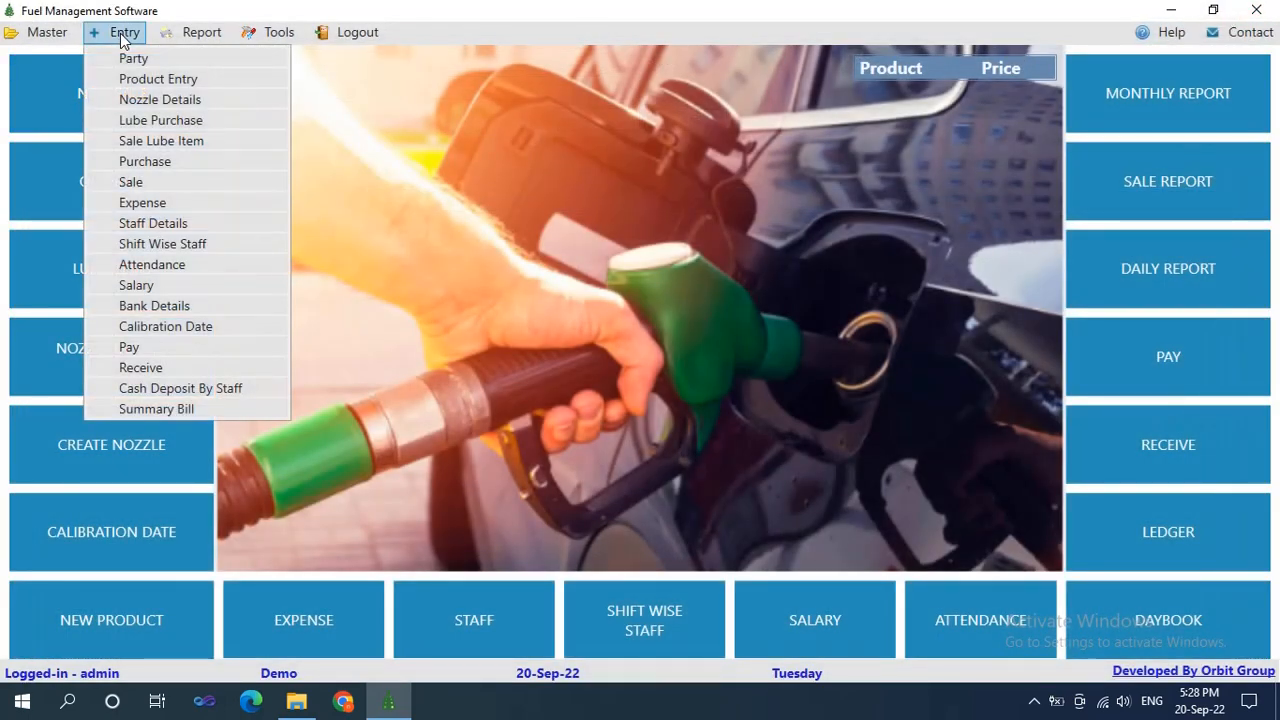
{"action": "left_click", "coordinate": [152, 347]}
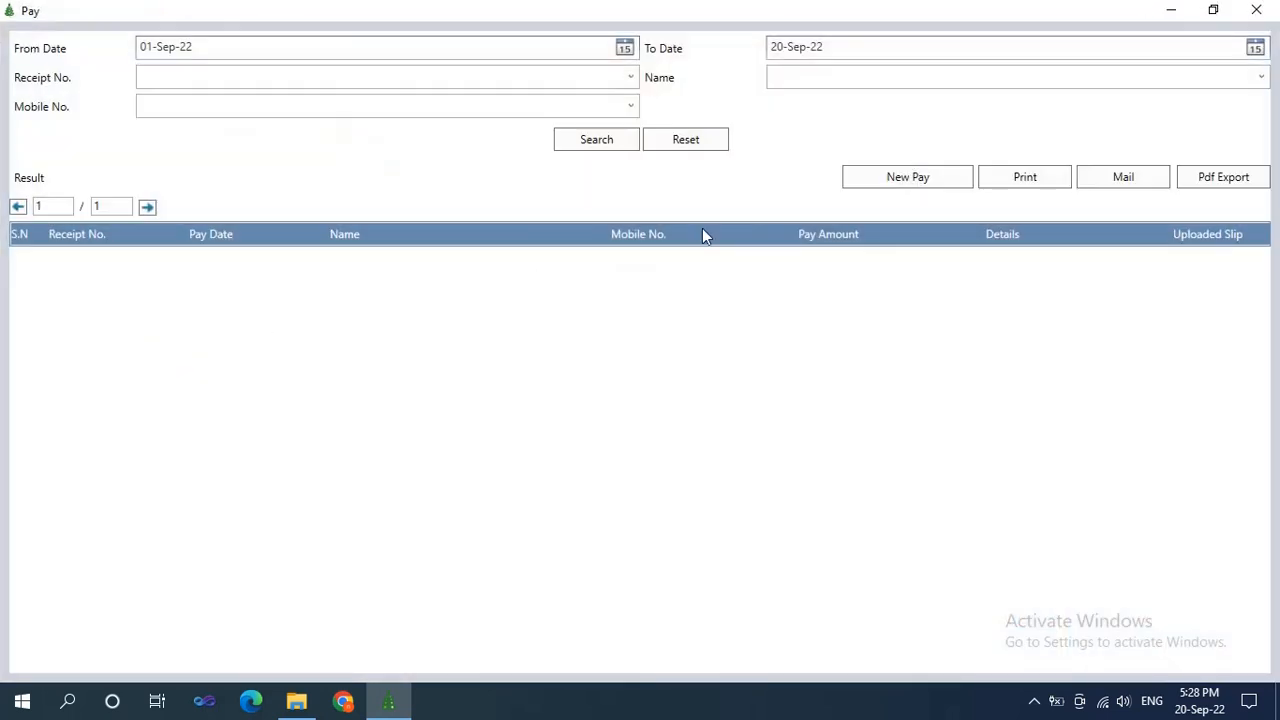
{"action": "left_click", "coordinate": [929, 176]}
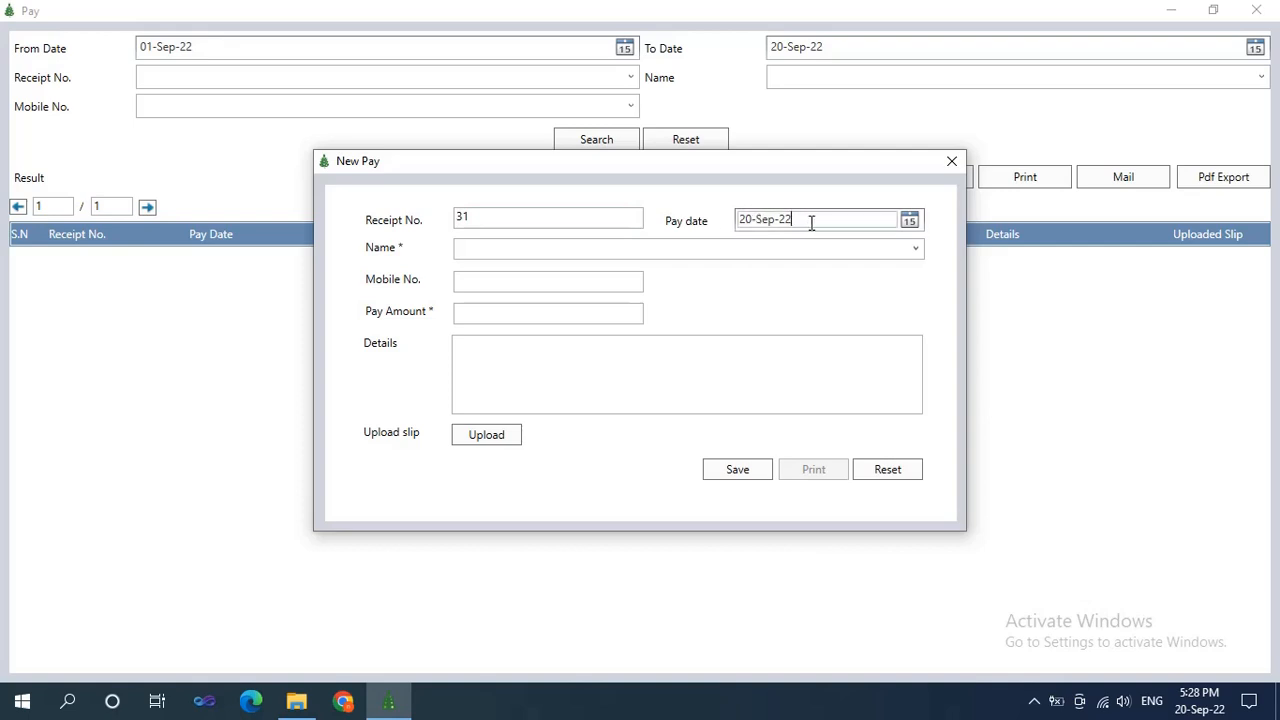
{"action": "left_click", "coordinate": [498, 315]}
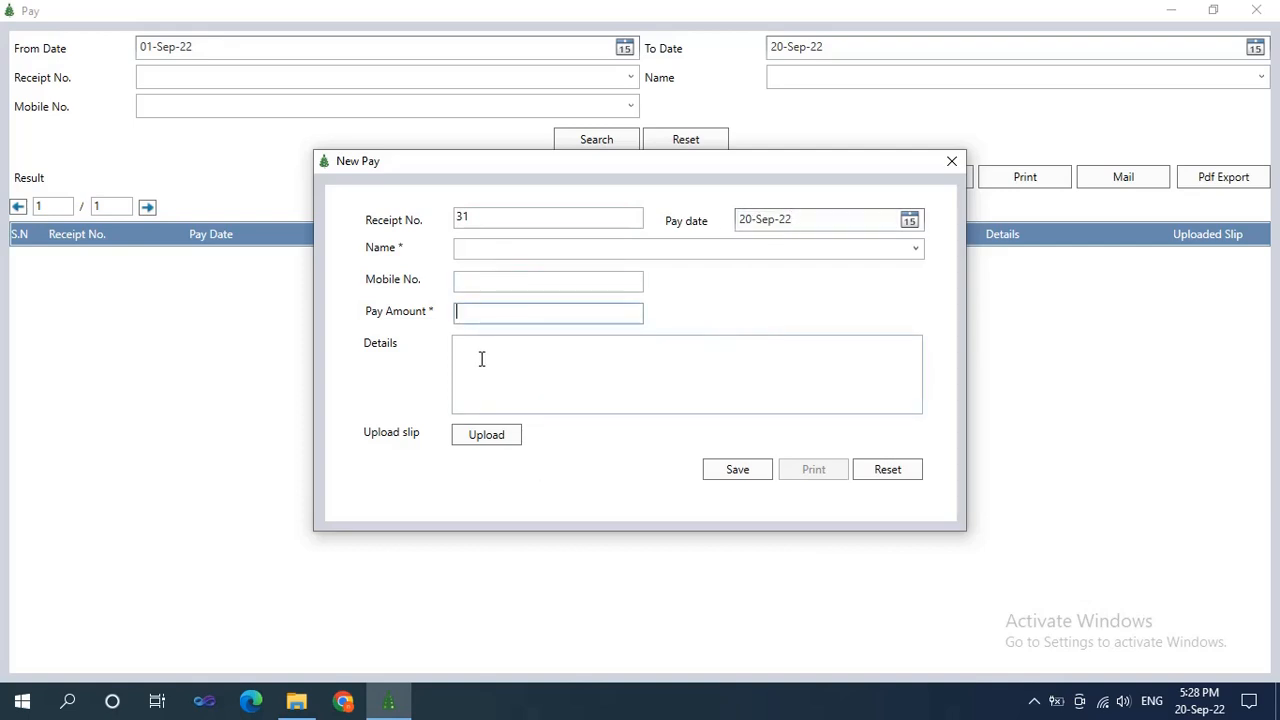
{"action": "left_click", "coordinate": [463, 347]}
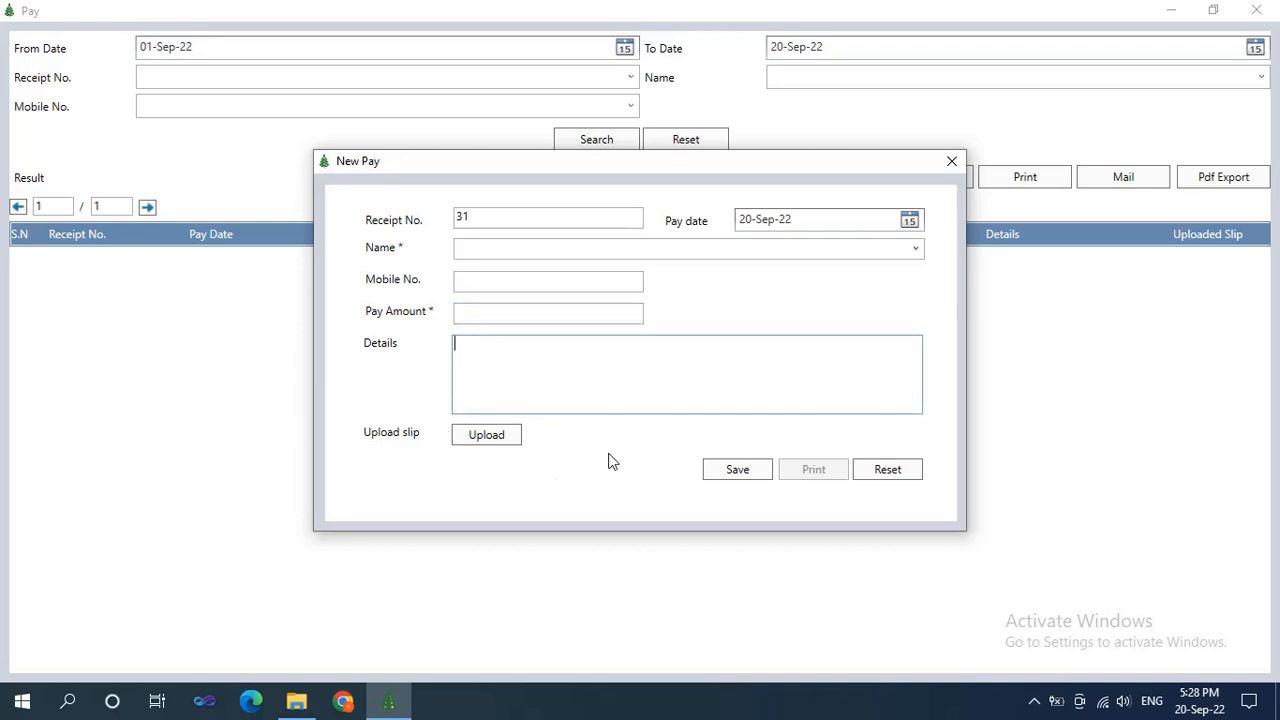
{"action": "left_click", "coordinate": [951, 161]}
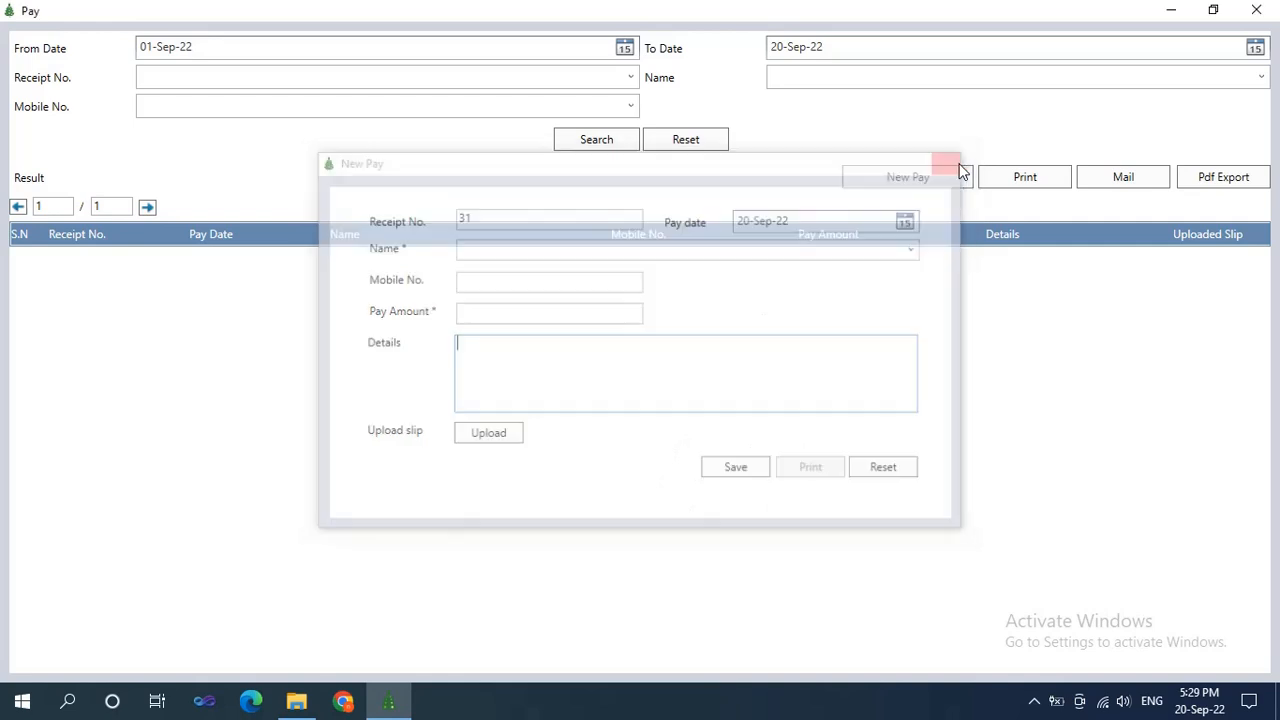
{"action": "left_click", "coordinate": [1256, 10]}
Open a new receive entry, examine its amount, Details and slip upload fields, and close the receive windows without saving.
{"action": "left_click", "coordinate": [125, 33]}
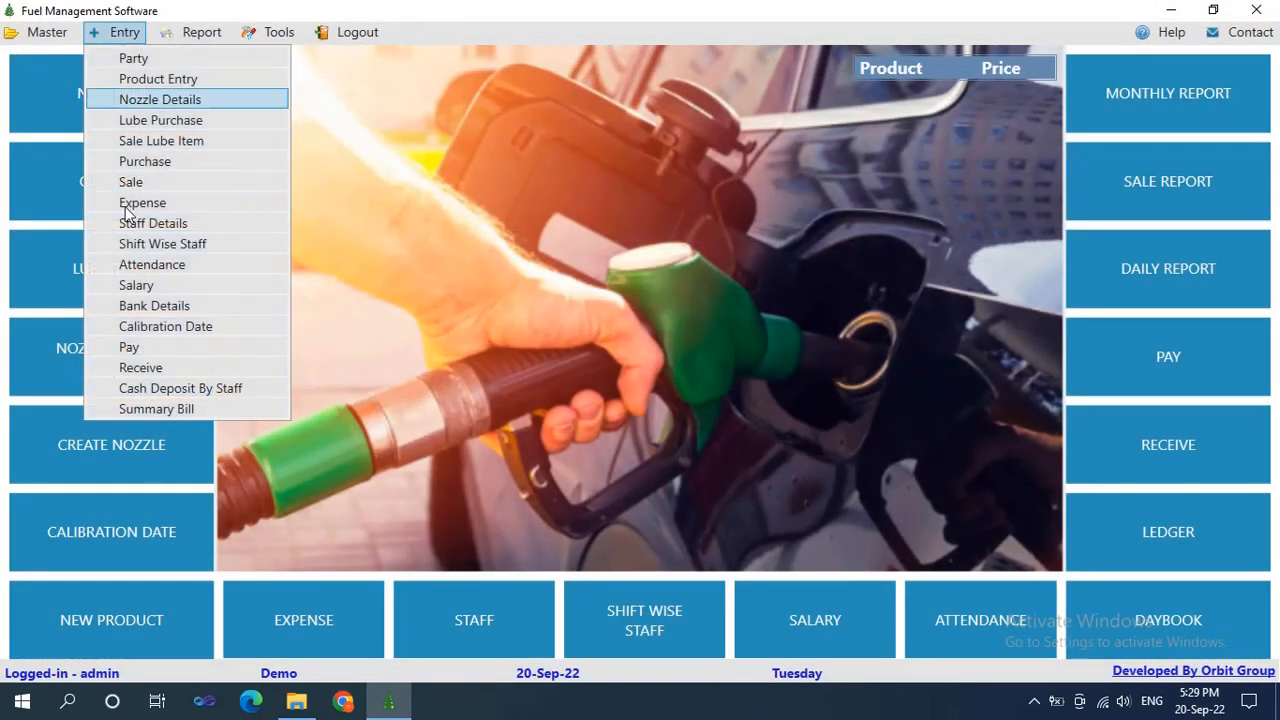
{"action": "left_click", "coordinate": [135, 367]}
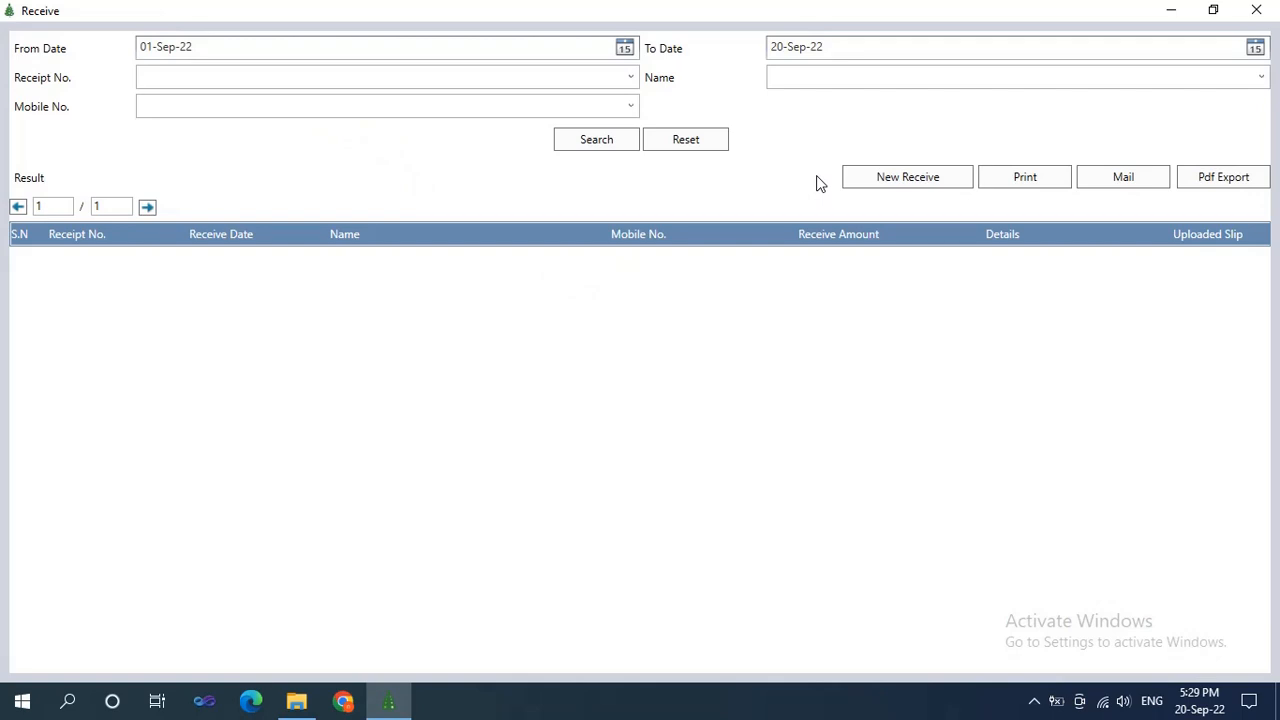
{"action": "left_click", "coordinate": [920, 180]}
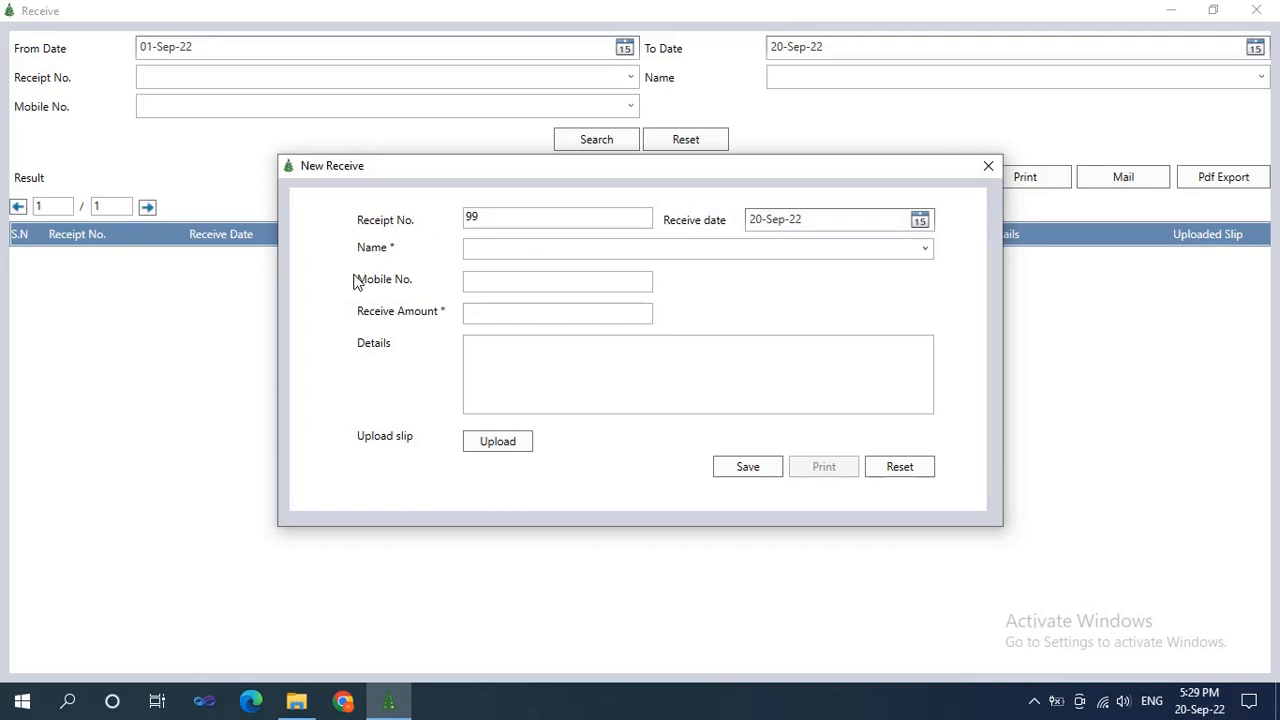
{"action": "left_click", "coordinate": [479, 352]}
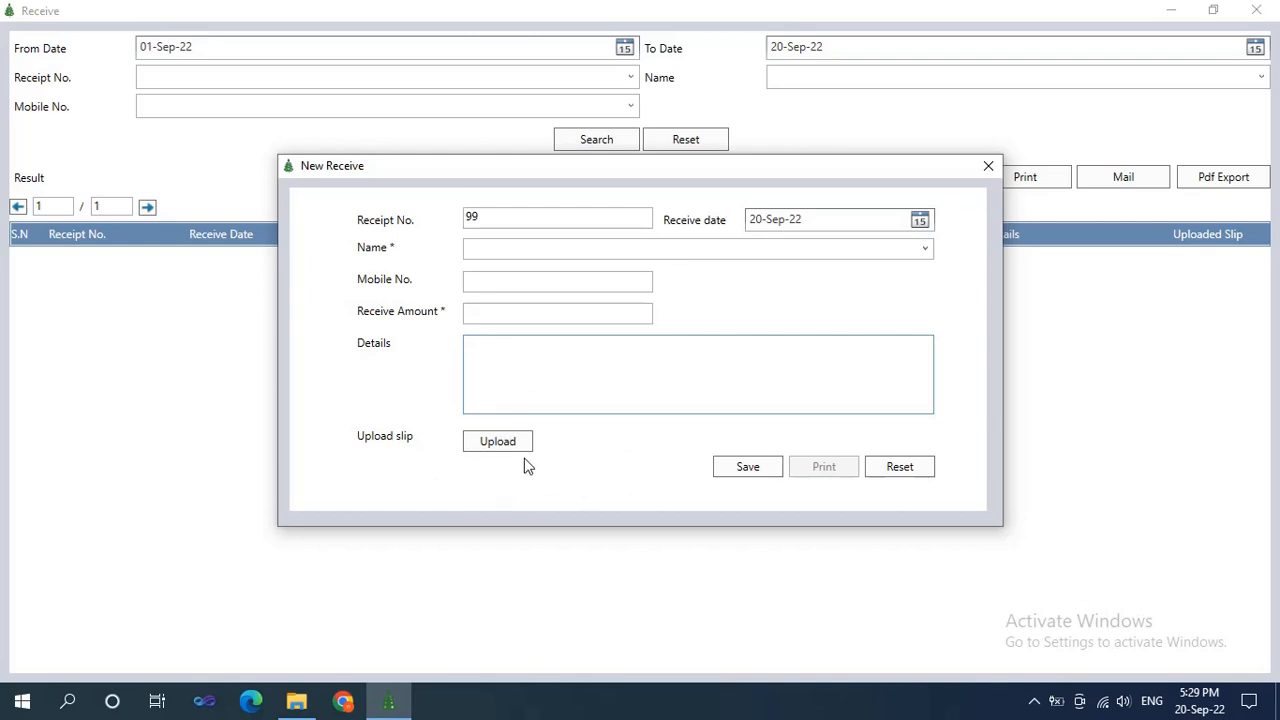
{"action": "left_click", "coordinate": [988, 166]}
{"action": "left_click", "coordinate": [1256, 10]}
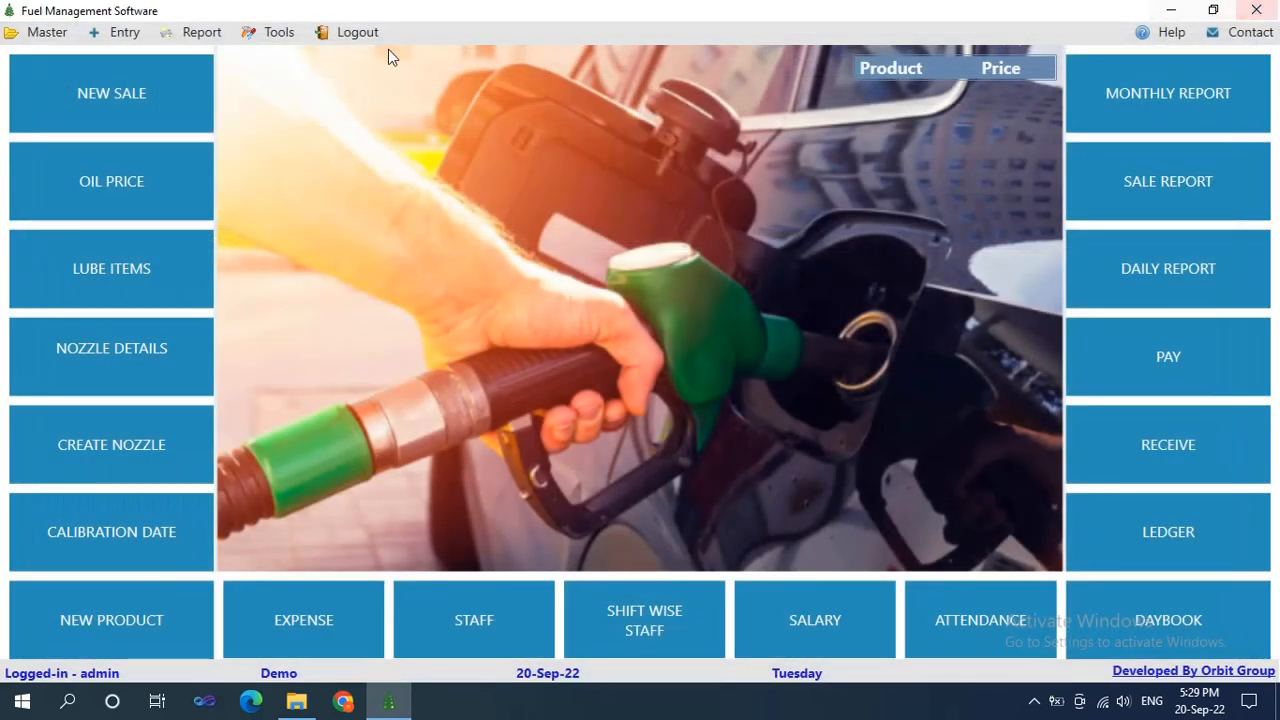
Open a new summary bill, examine its party, period and charges fields, and return to the summary bill list without saving.
{"action": "left_click", "coordinate": [118, 32]}
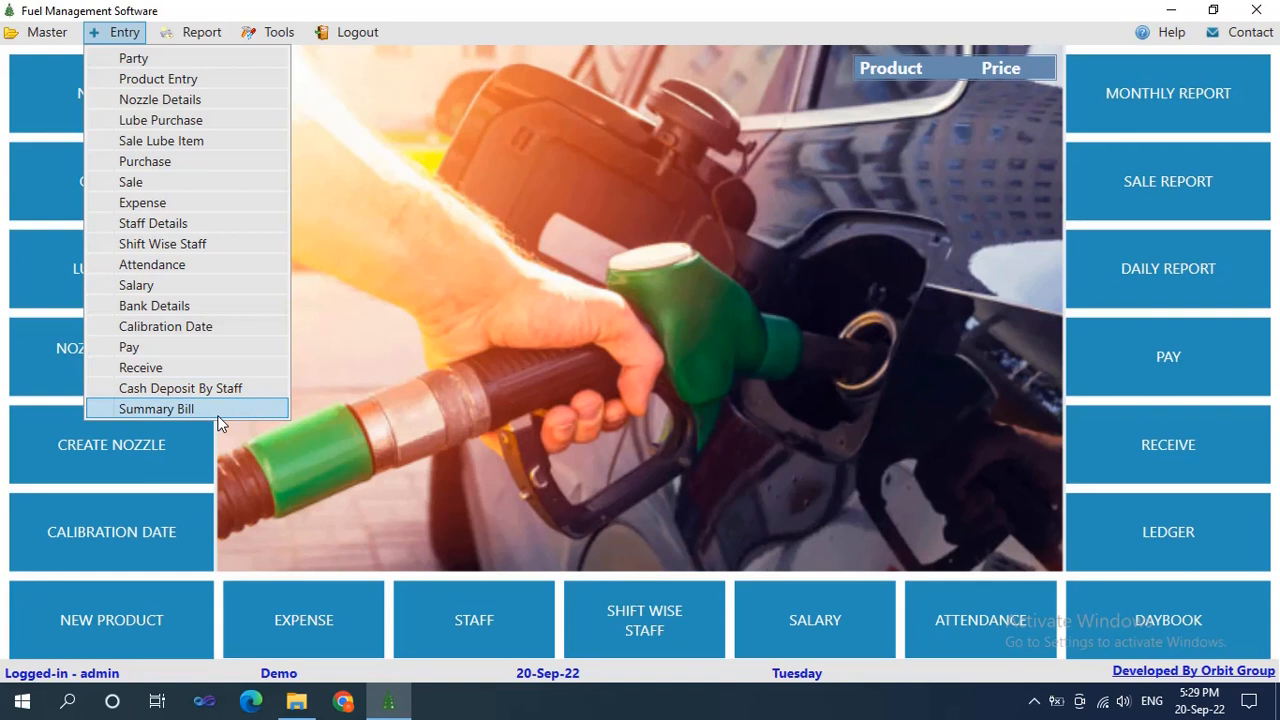
{"action": "left_click", "coordinate": [146, 409]}
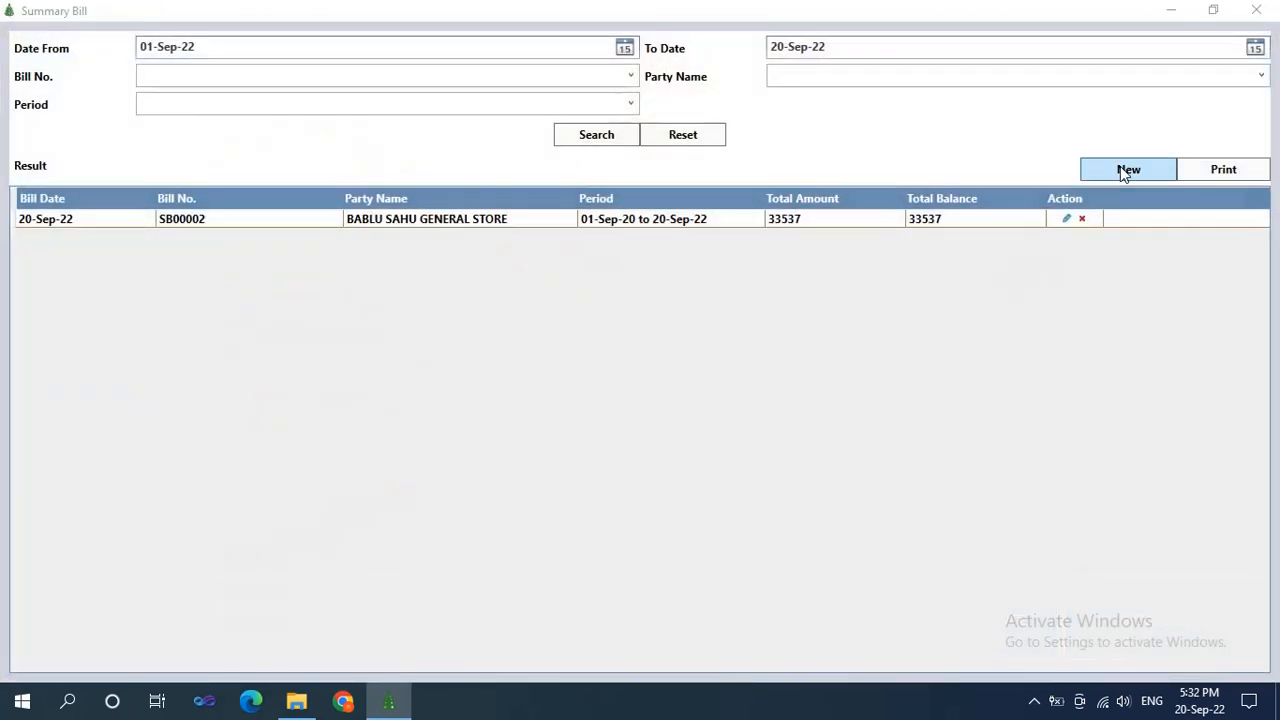
{"action": "left_click", "coordinate": [1122, 172]}
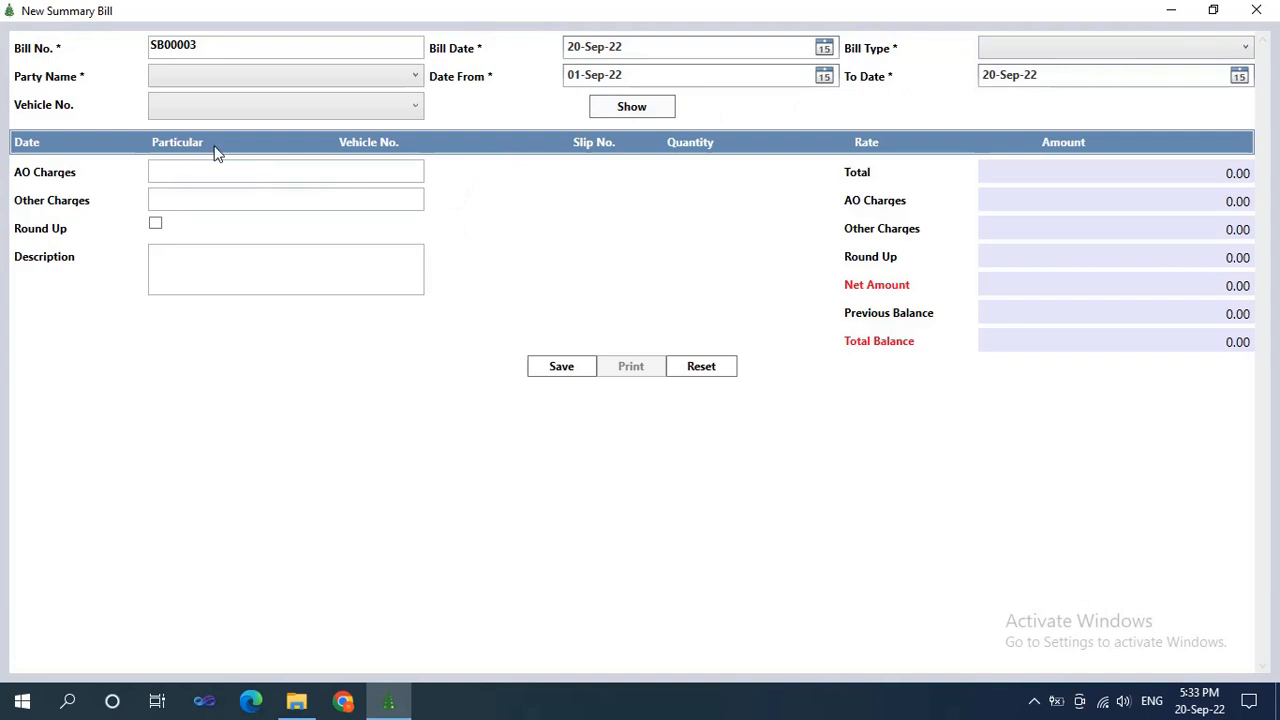
{"action": "left_click", "coordinate": [1255, 10]}
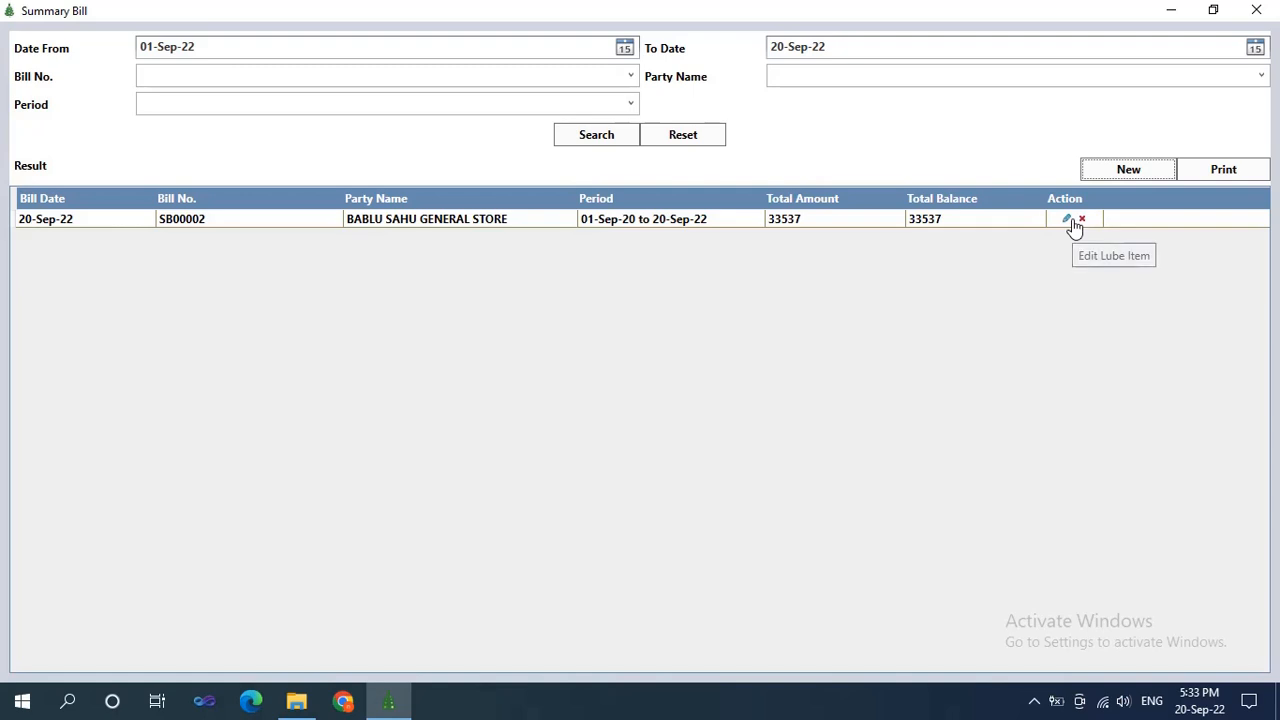
Open the listed summary bill dated 20-Sep-22 for editing and save it with its existing details.
{"action": "left_click", "coordinate": [1066, 219]}
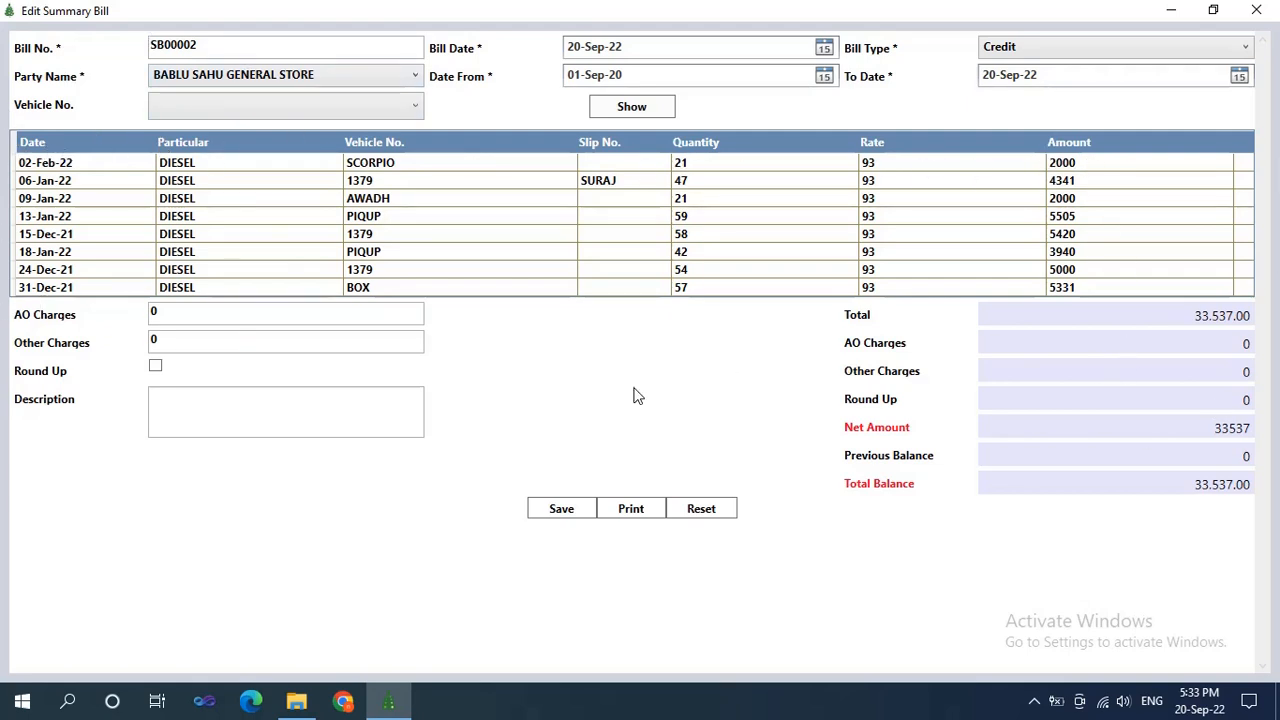
{"action": "left_click", "coordinate": [566, 515]}
{"action": "left_click", "coordinate": [750, 412]}
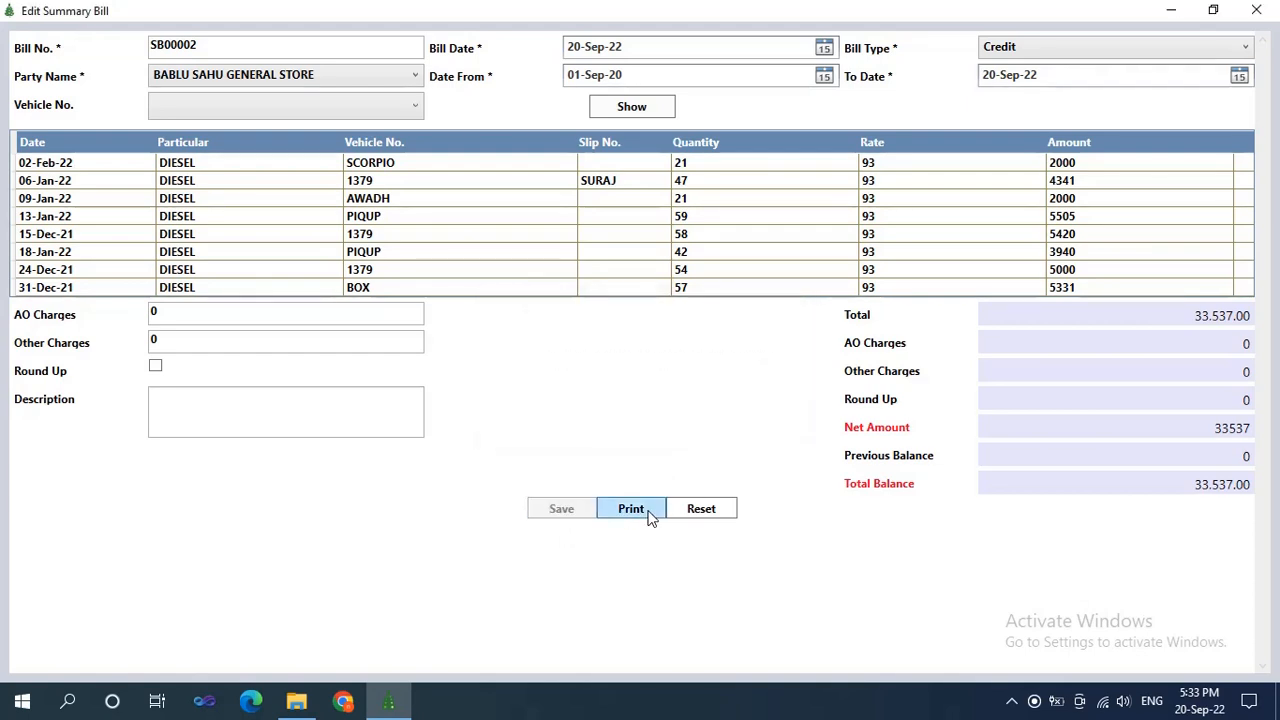
Open the summary bill's print preview full size, examine the invoice's line items and totals, and close all summary bill windows.
{"action": "left_click", "coordinate": [650, 512]}
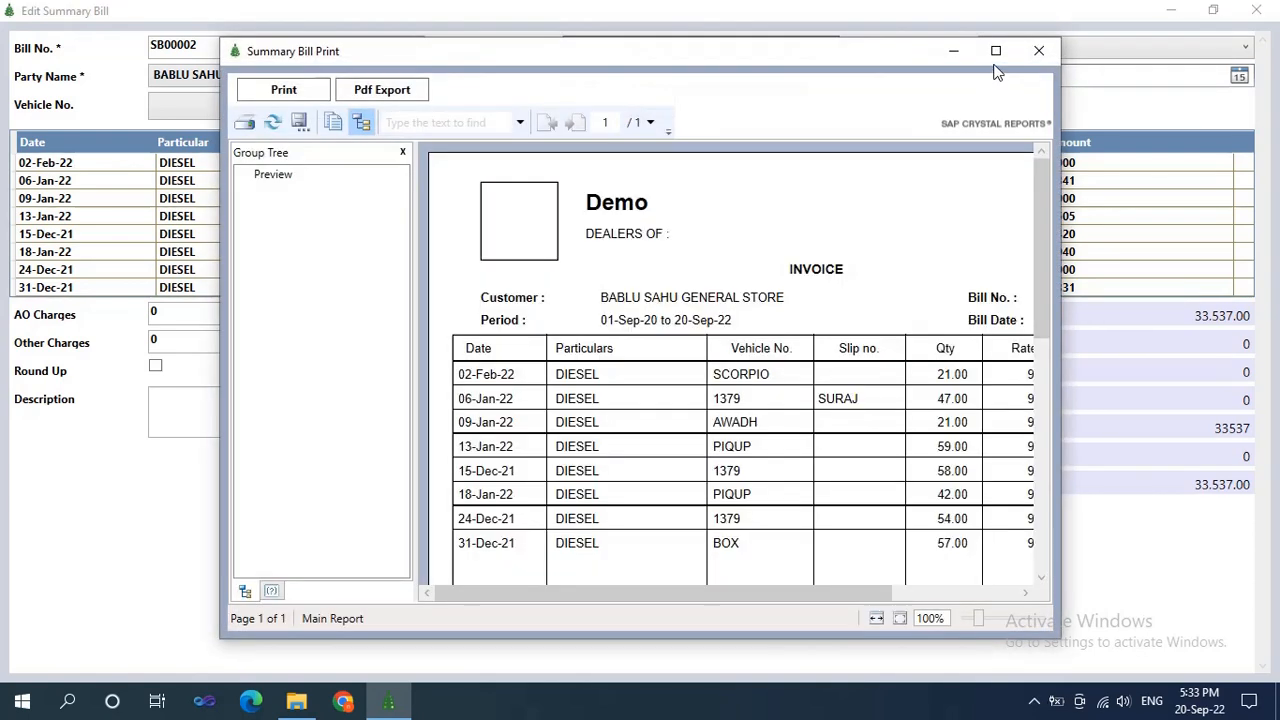
{"action": "left_click", "coordinate": [996, 51]}
{"action": "scroll", "coordinate": [930, 300], "scroll_direction": "down", "scroll_amount": 3}
{"action": "scroll", "coordinate": [943, 320], "scroll_direction": "up", "scroll_amount": 3}
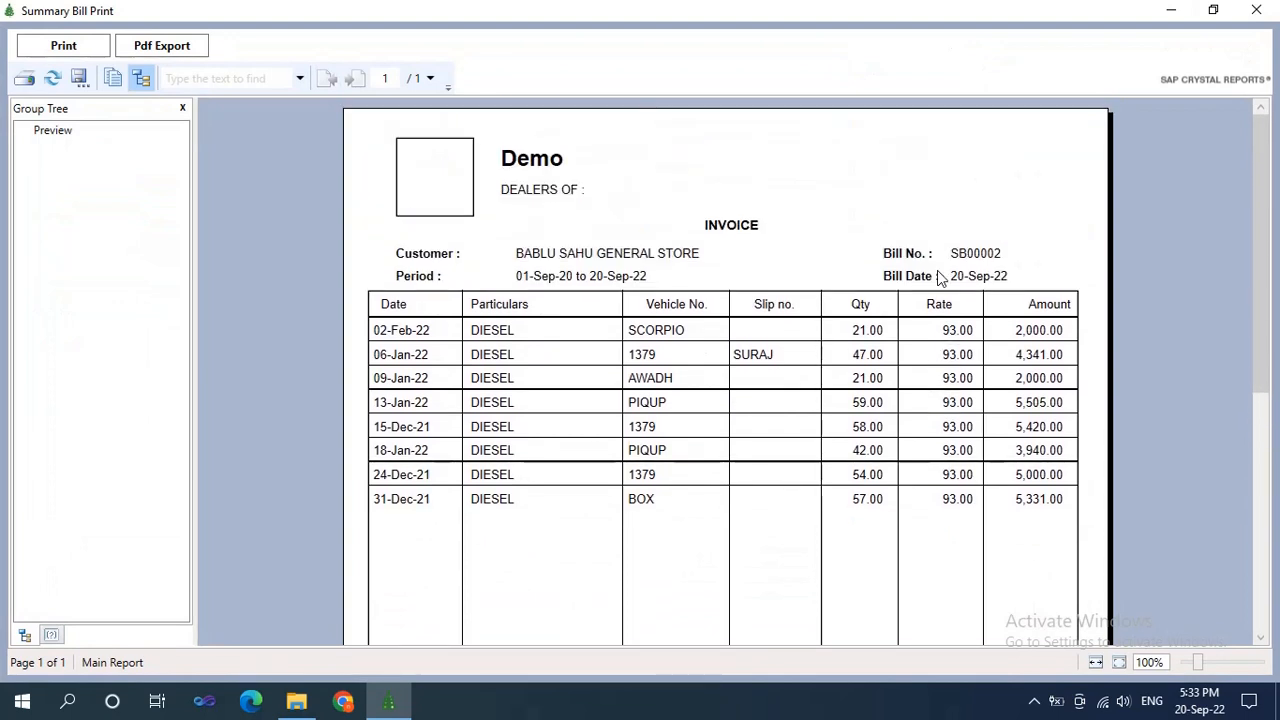
{"action": "scroll", "coordinate": [940, 592], "scroll_direction": "down", "scroll_amount": 3}
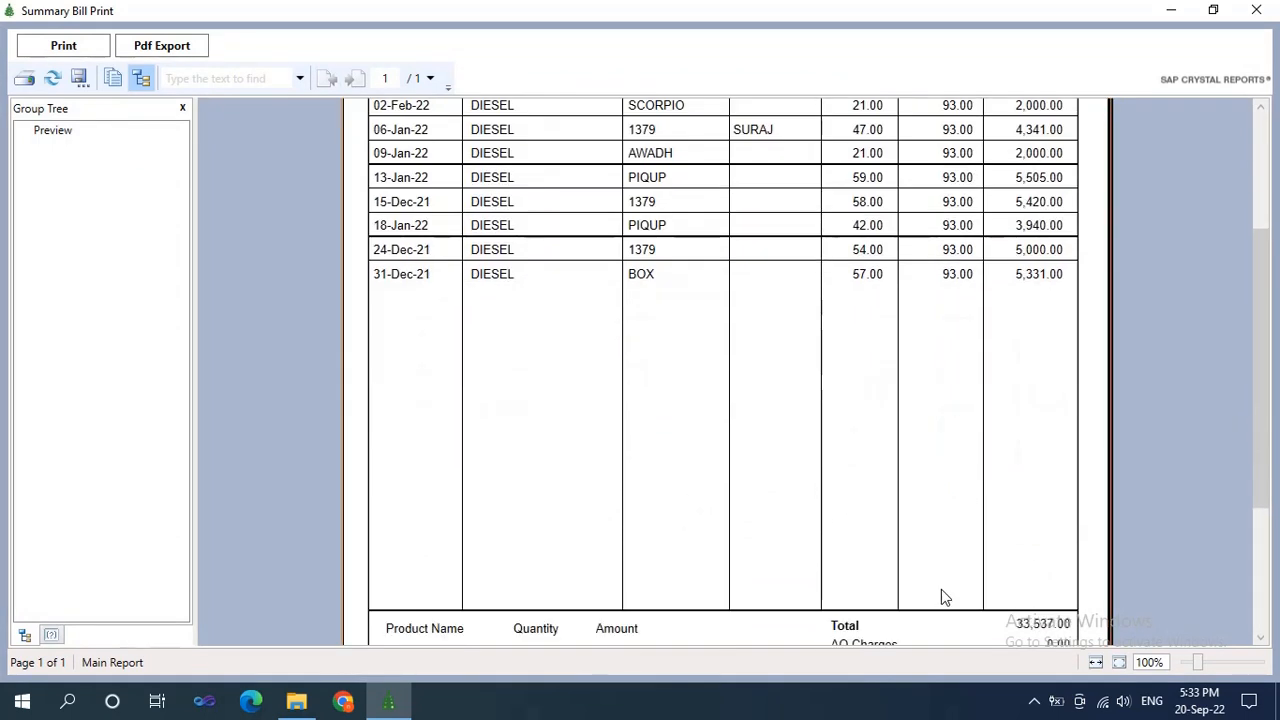
{"action": "scroll", "coordinate": [941, 595], "scroll_direction": "down", "scroll_amount": 2}
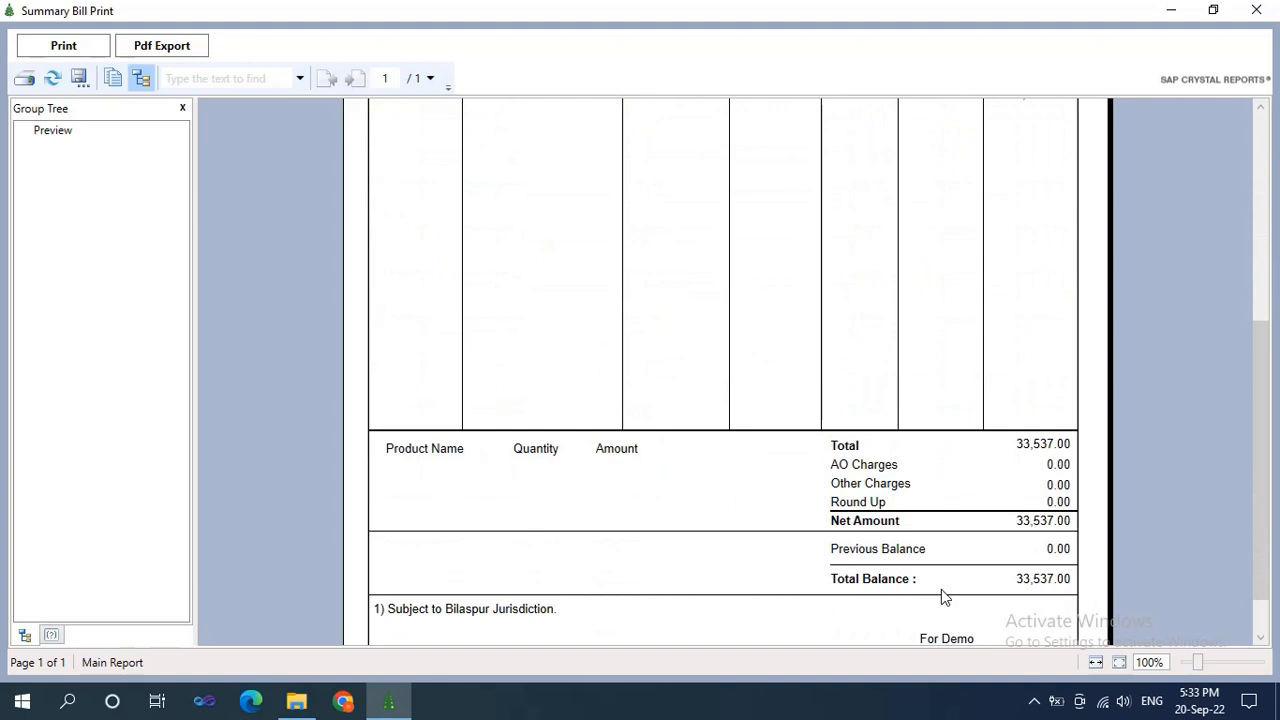
{"action": "scroll", "coordinate": [941, 589], "scroll_direction": "down", "scroll_amount": 1}
{"action": "scroll", "coordinate": [941, 589], "scroll_direction": "up", "scroll_amount": 5}
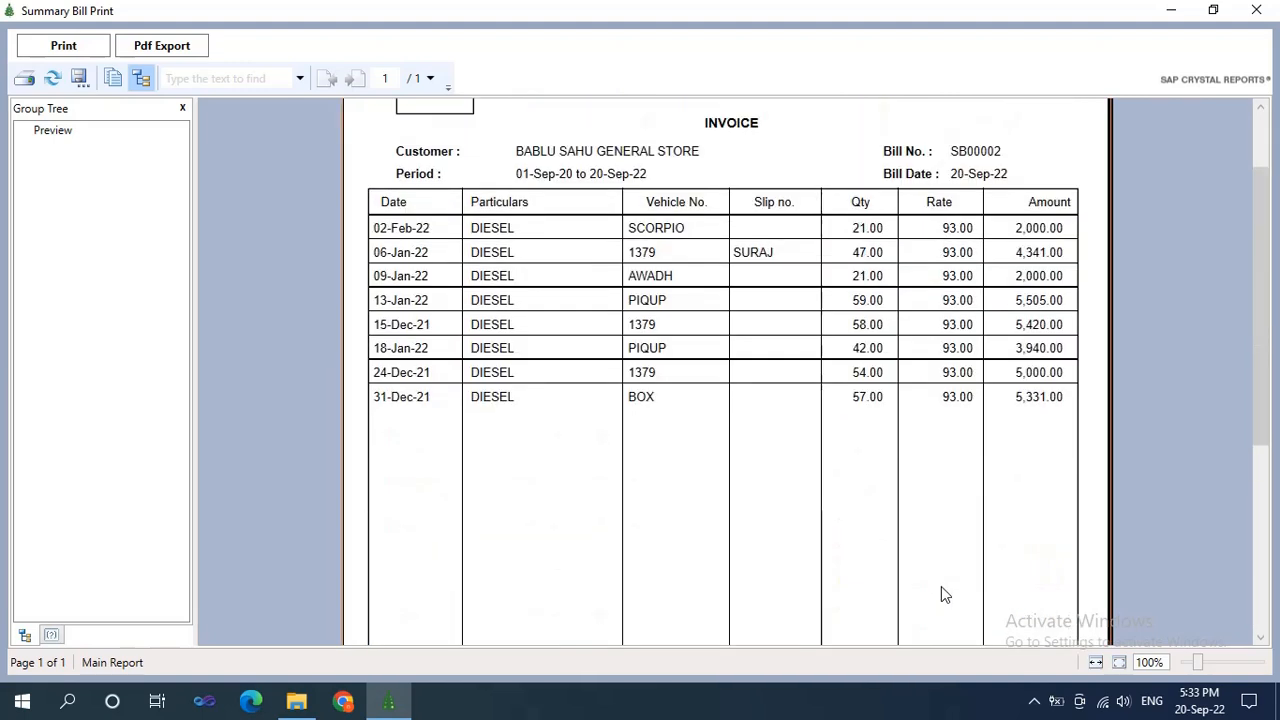
{"action": "scroll", "coordinate": [941, 586], "scroll_direction": "up", "scroll_amount": 2}
{"action": "left_click", "coordinate": [1256, 10]}
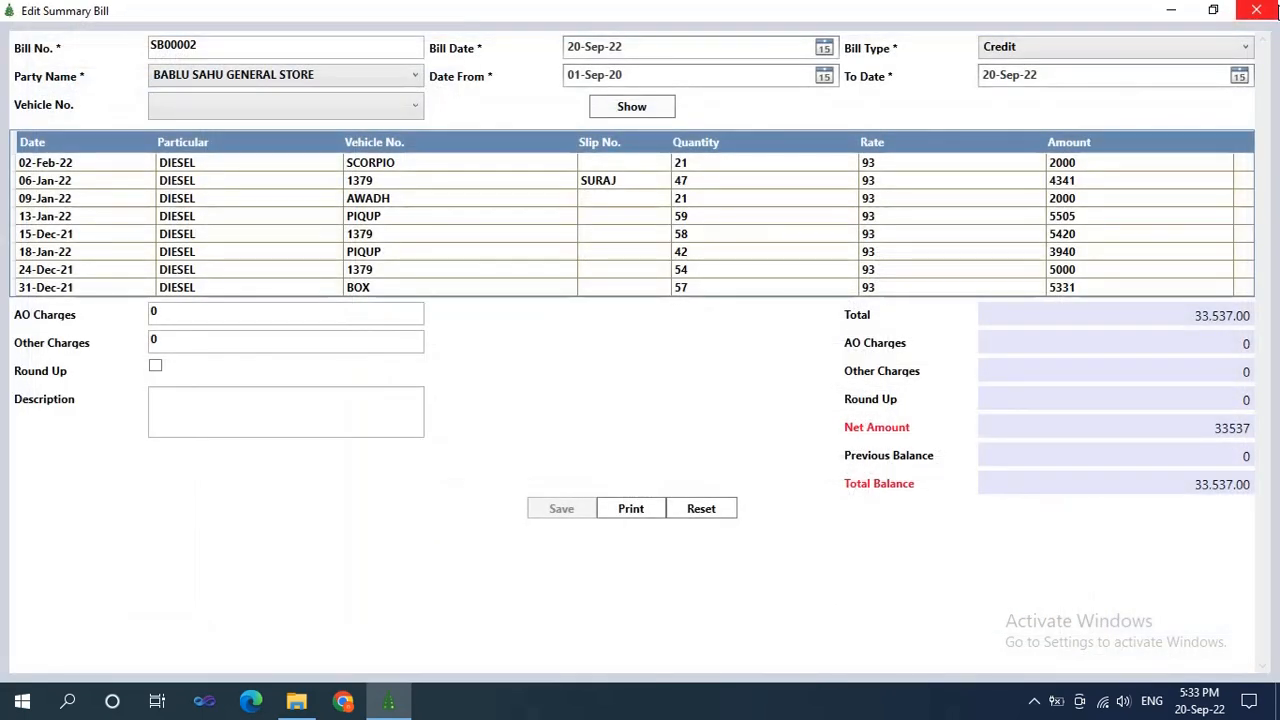
{"action": "left_click", "coordinate": [1258, 10]}
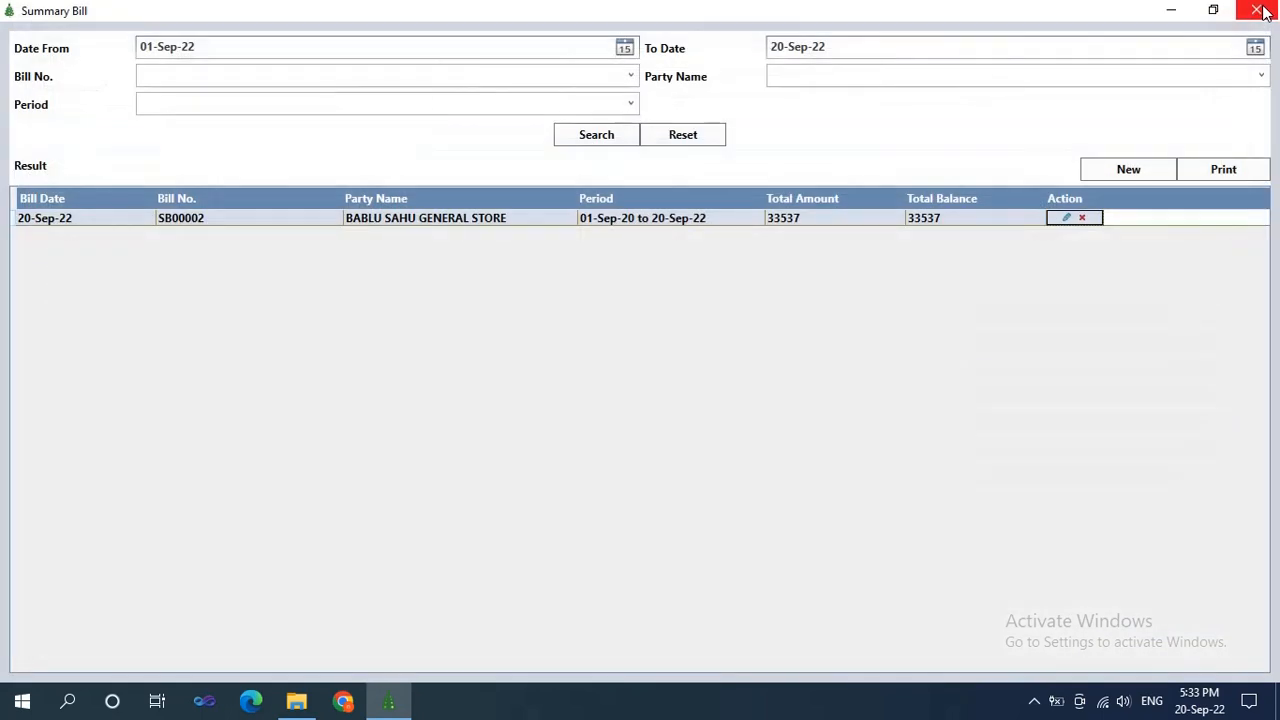
{"action": "left_click", "coordinate": [1258, 10]}
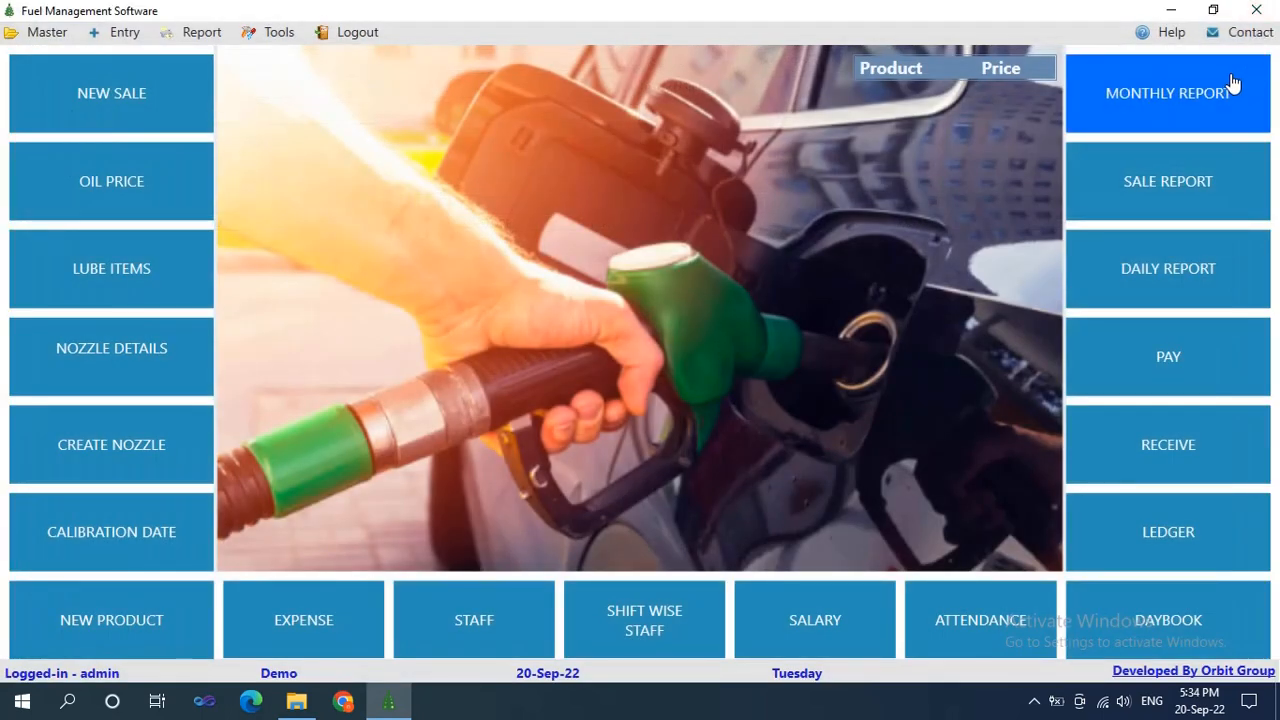
Generate the monthly summary's sale report for PETROL with To Date 20-Sep-20 and From Date 20-Sep-22.
{"action": "left_click", "coordinate": [209, 38]}
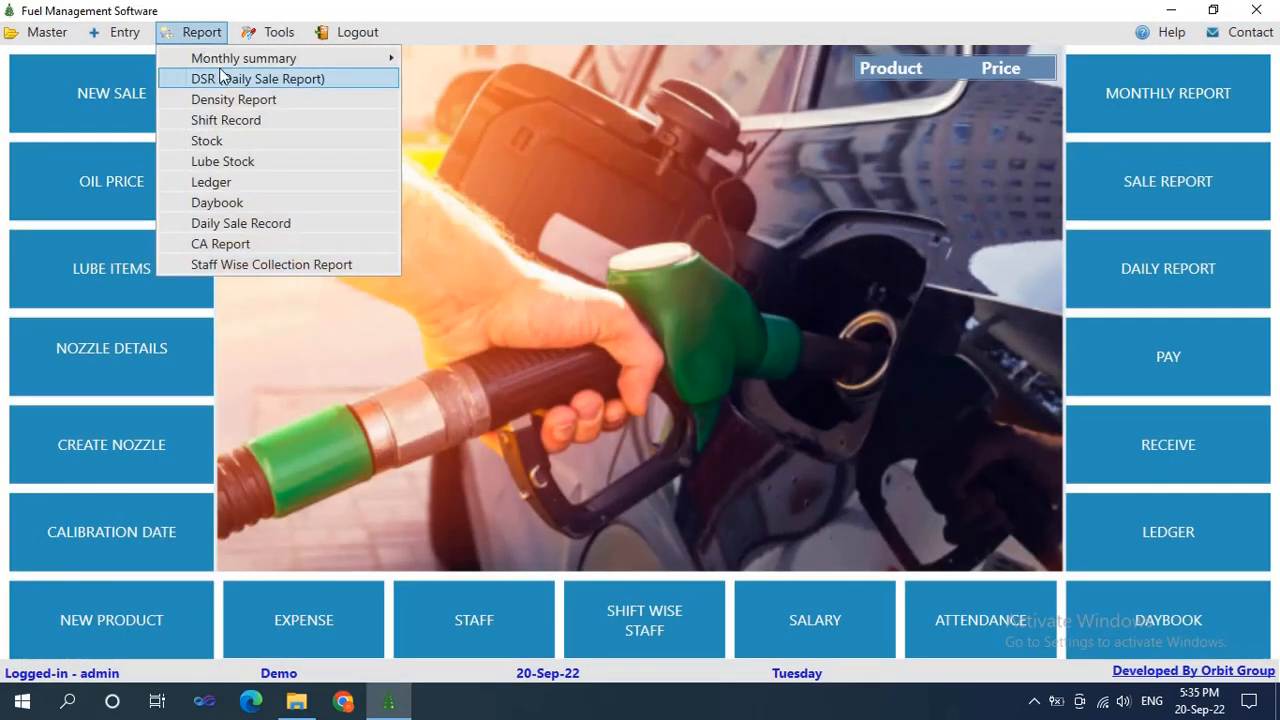
{"action": "mouse_move", "coordinate": [285, 62]}
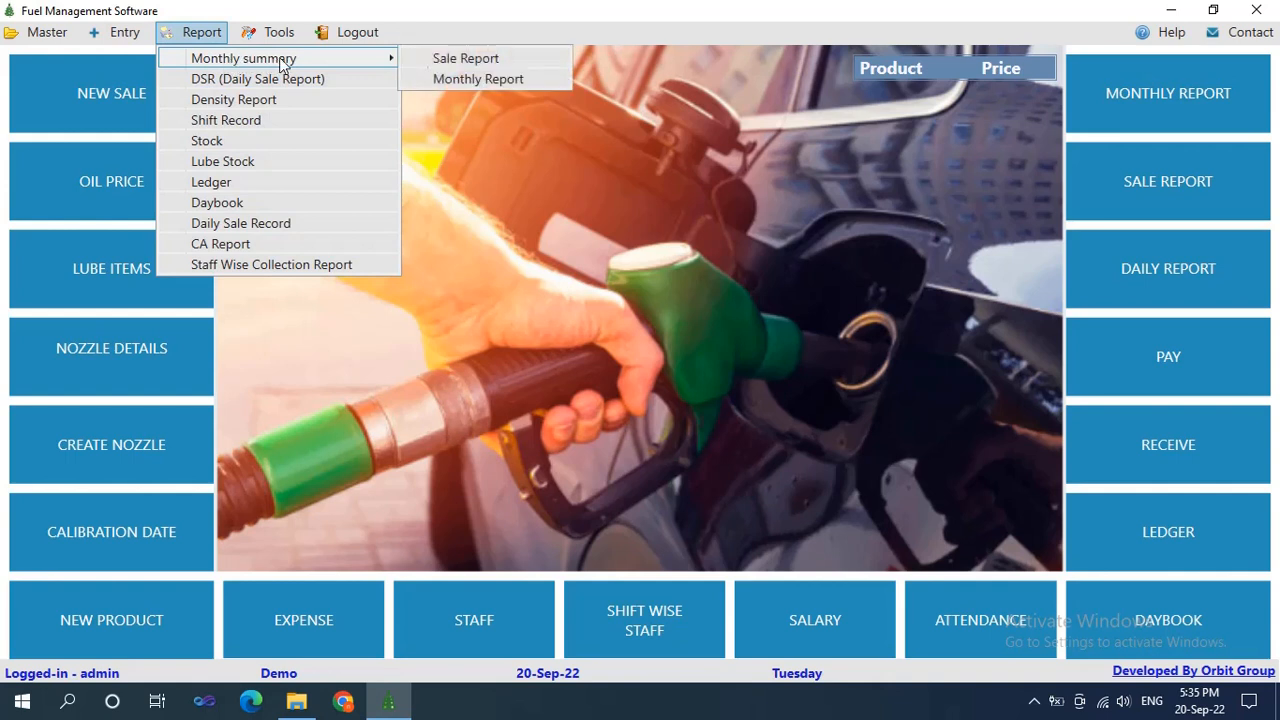
{"action": "left_click", "coordinate": [487, 60]}
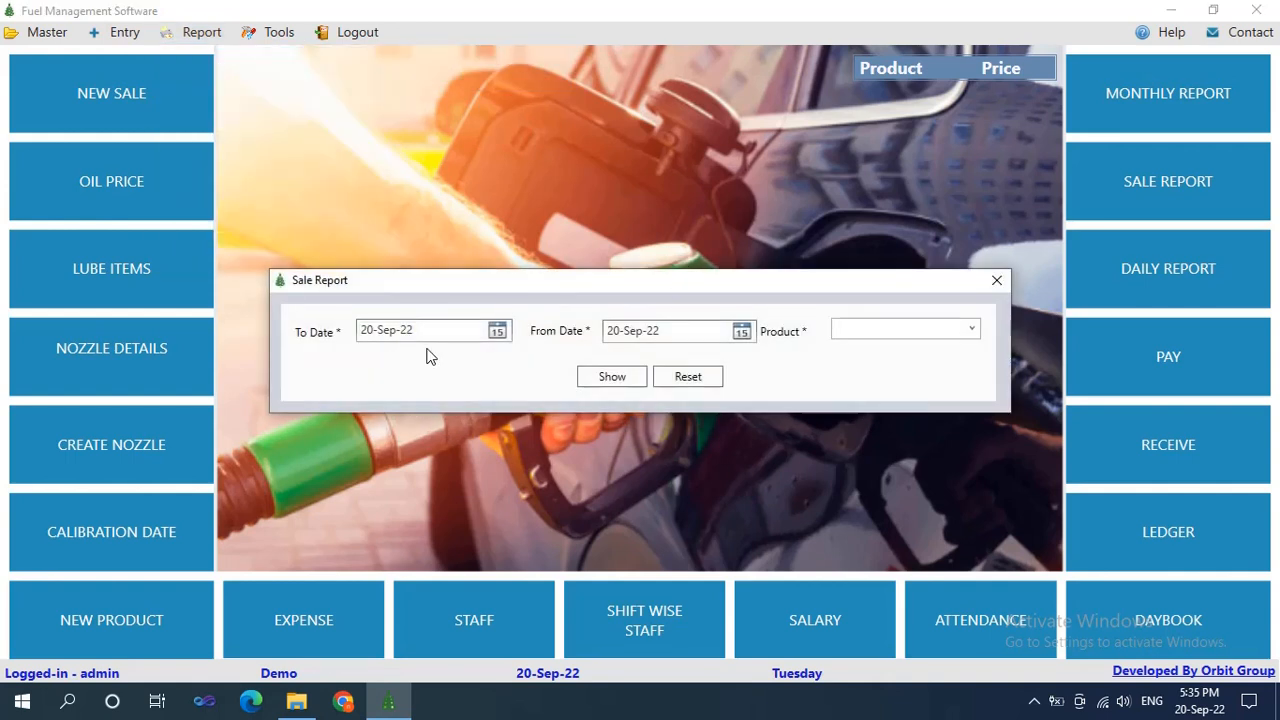
{"action": "left_click", "coordinate": [438, 329]}
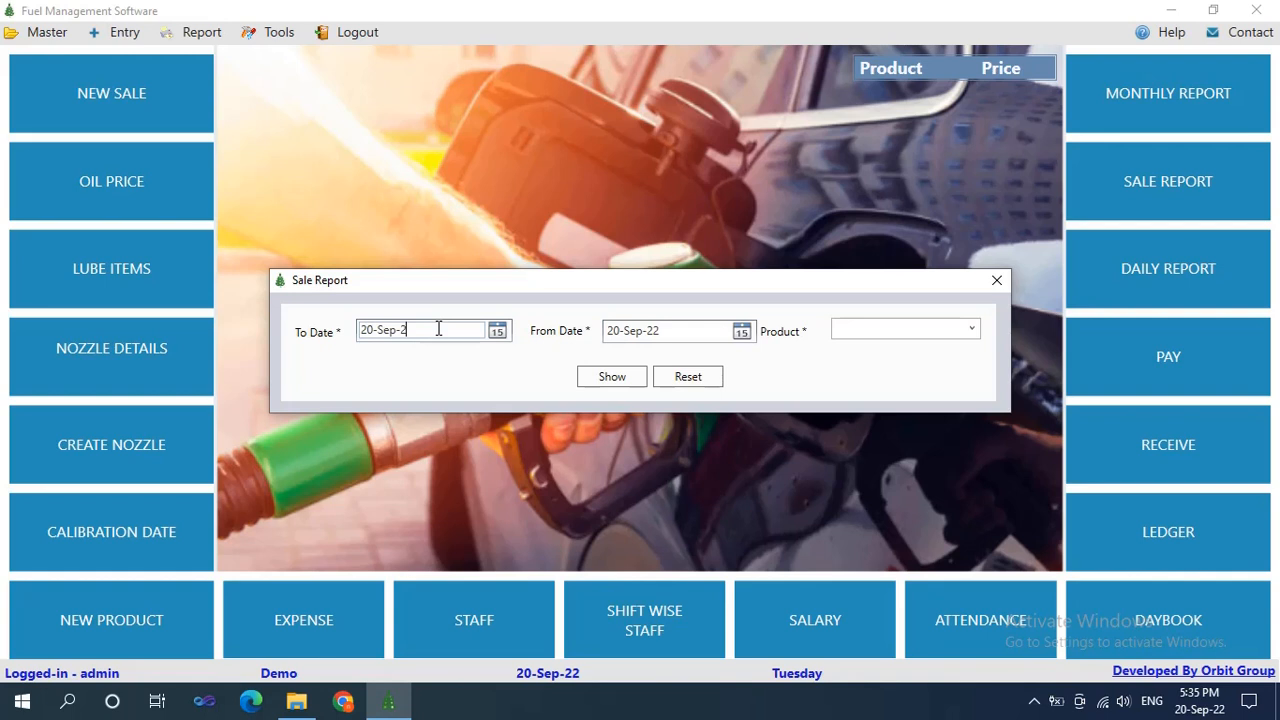
{"action": "left_click", "coordinate": [974, 328]}
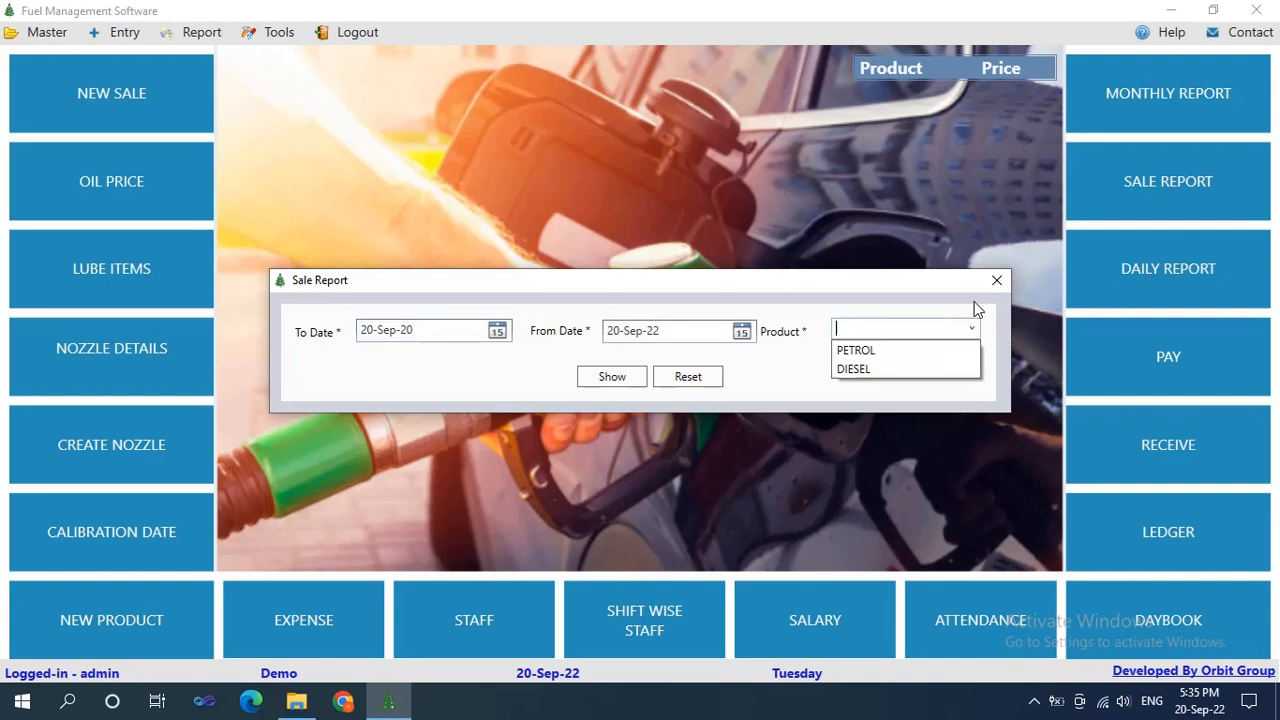
{"action": "left_click", "coordinate": [903, 349]}
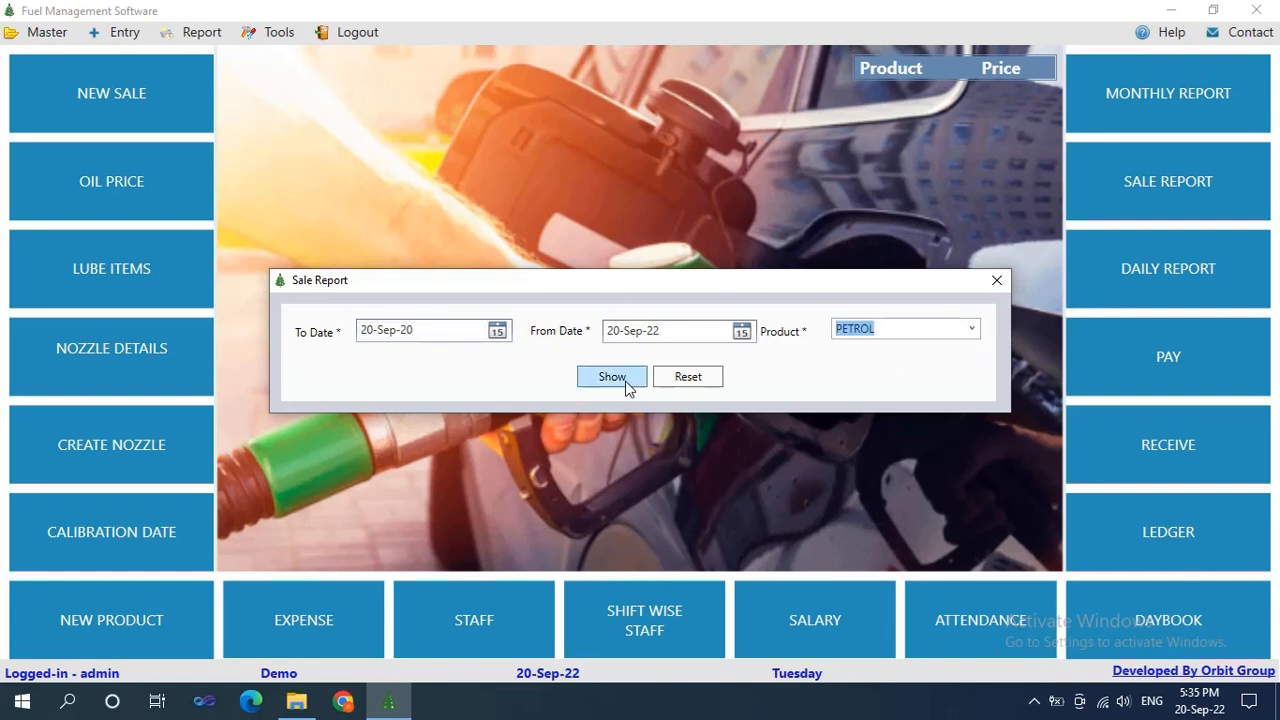
{"action": "left_click", "coordinate": [593, 379]}
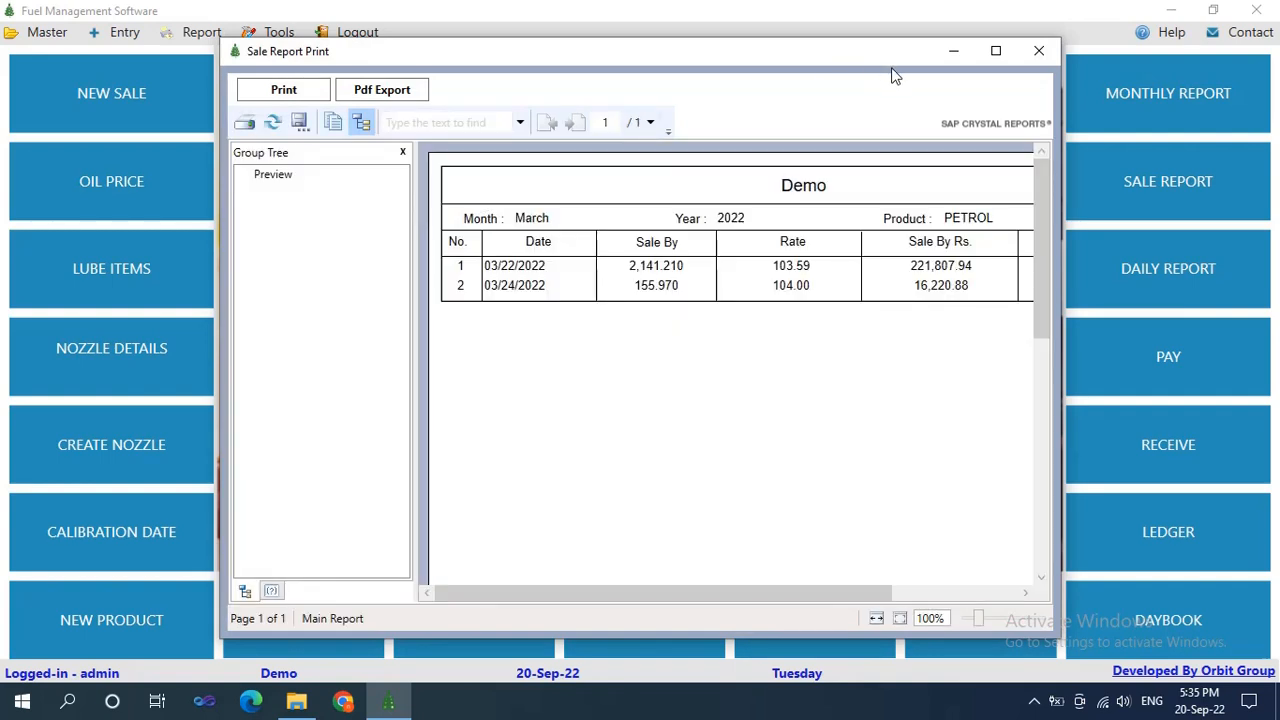
View the sale report preview full size, examine its sale and rate columns, and close the sale report windows.
{"action": "left_click", "coordinate": [994, 51]}
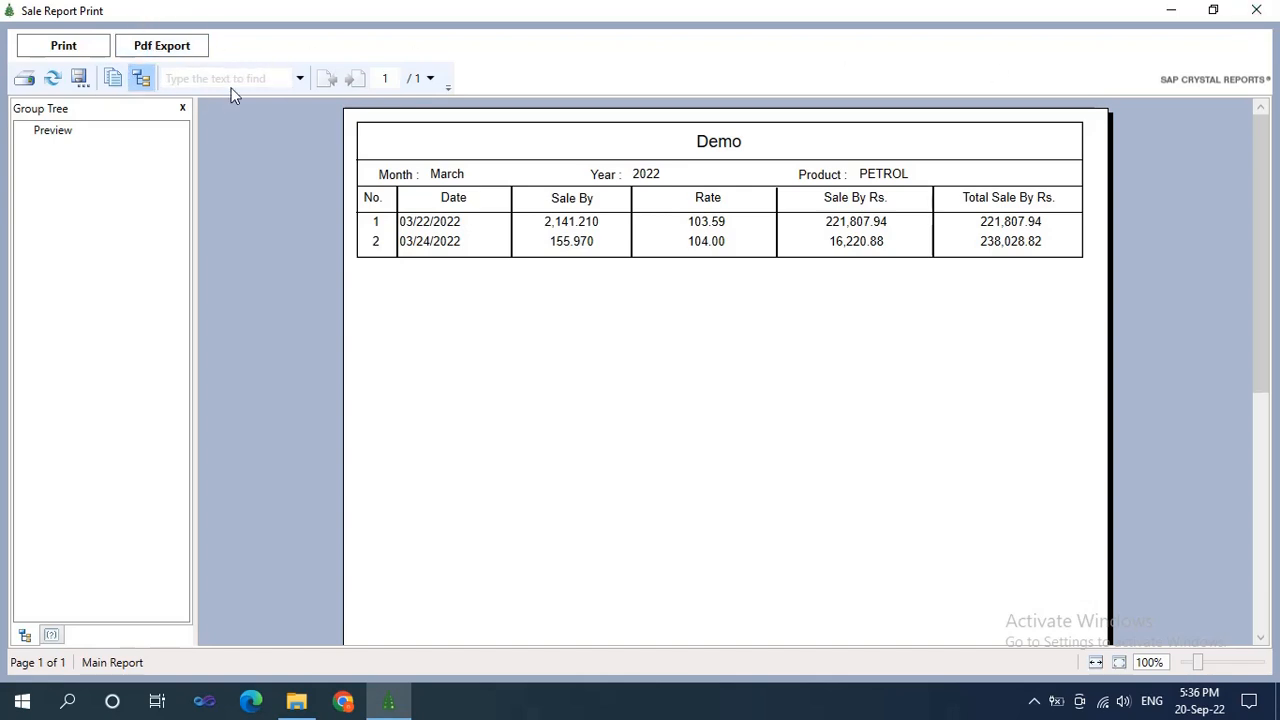
{"action": "left_click", "coordinate": [1256, 12]}
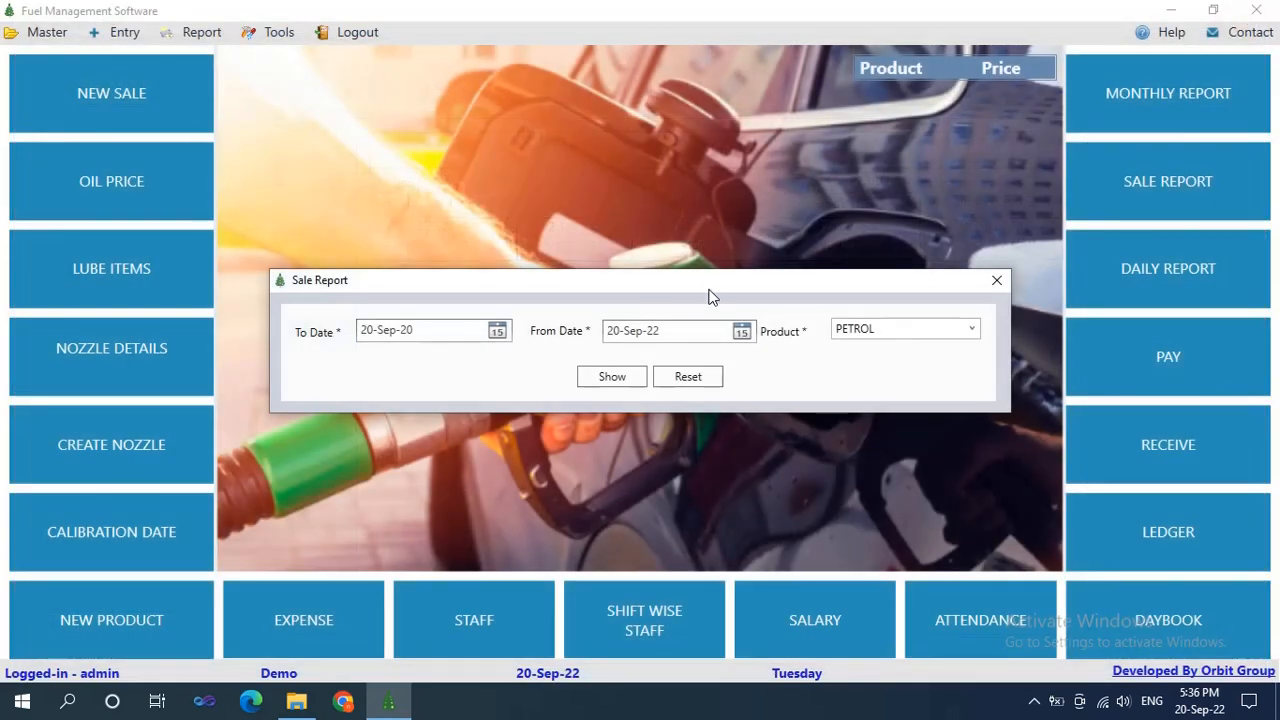
{"action": "left_click", "coordinate": [996, 280]}
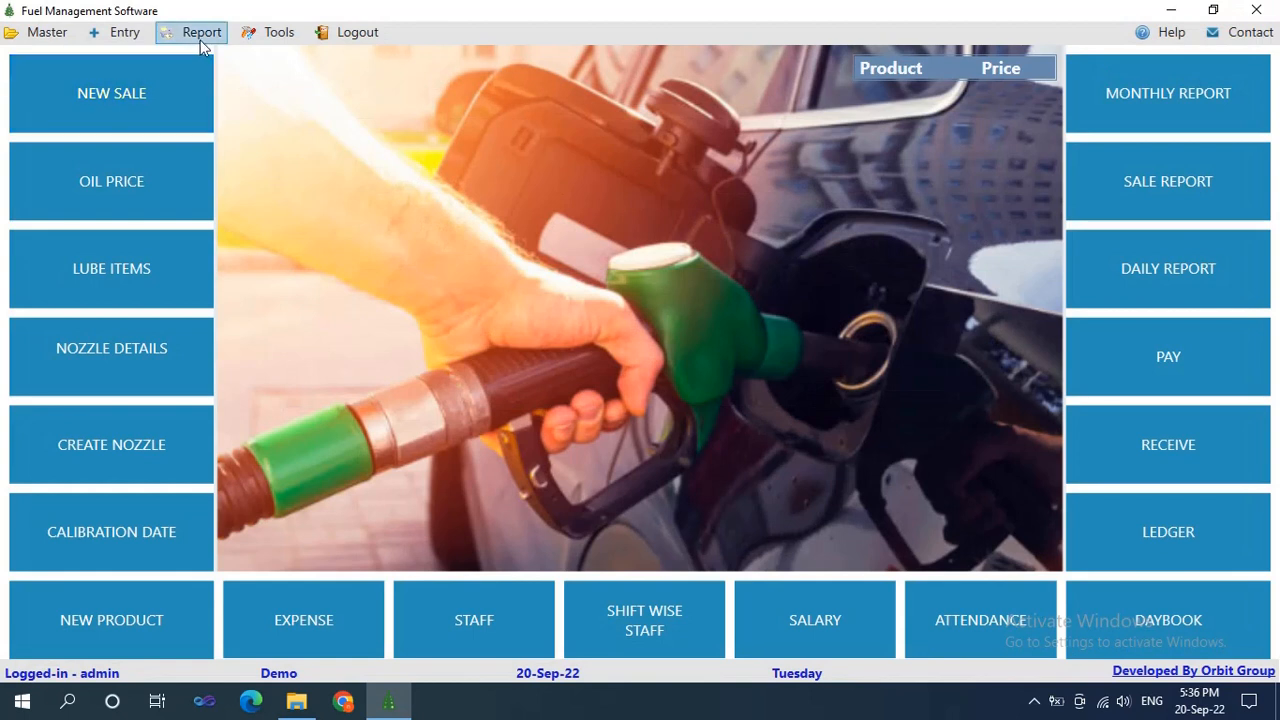
Generate the monthly report for PETROL with To Date 20-Sep-20 and From Date 20-Sep-22.
{"action": "left_click", "coordinate": [188, 32]}
{"action": "mouse_move", "coordinate": [257, 62]}
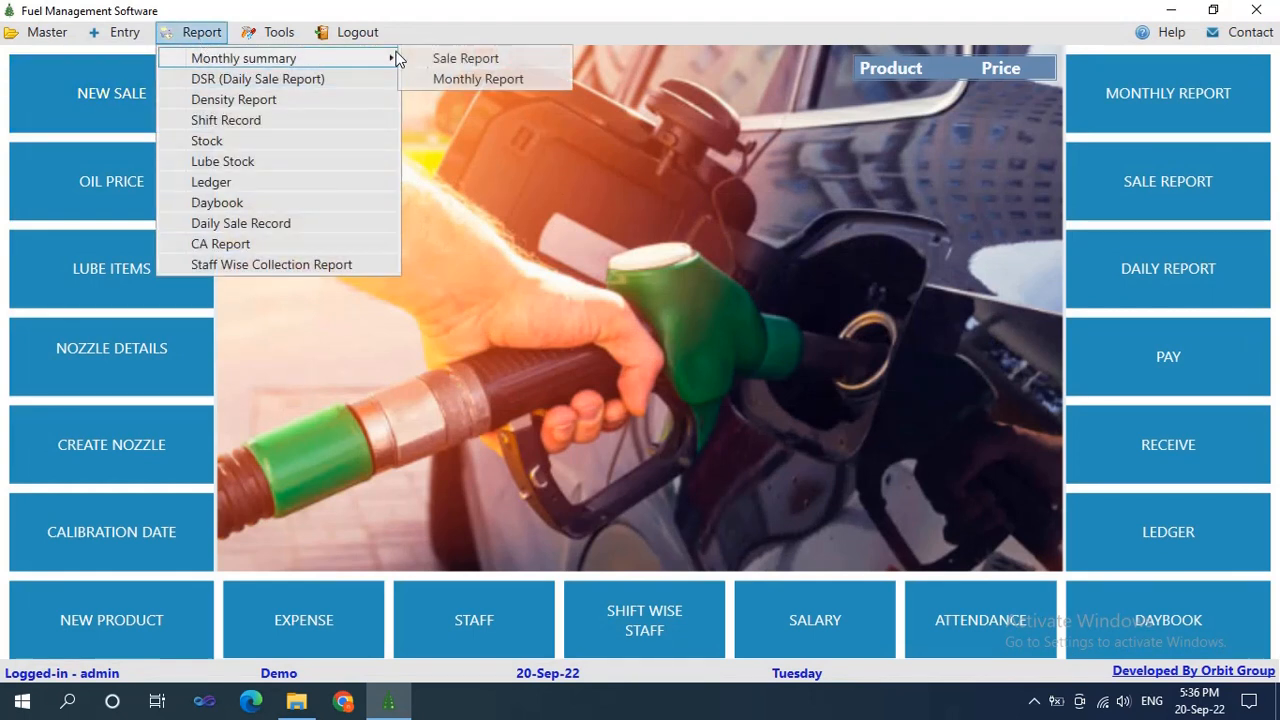
{"action": "left_click", "coordinate": [440, 79]}
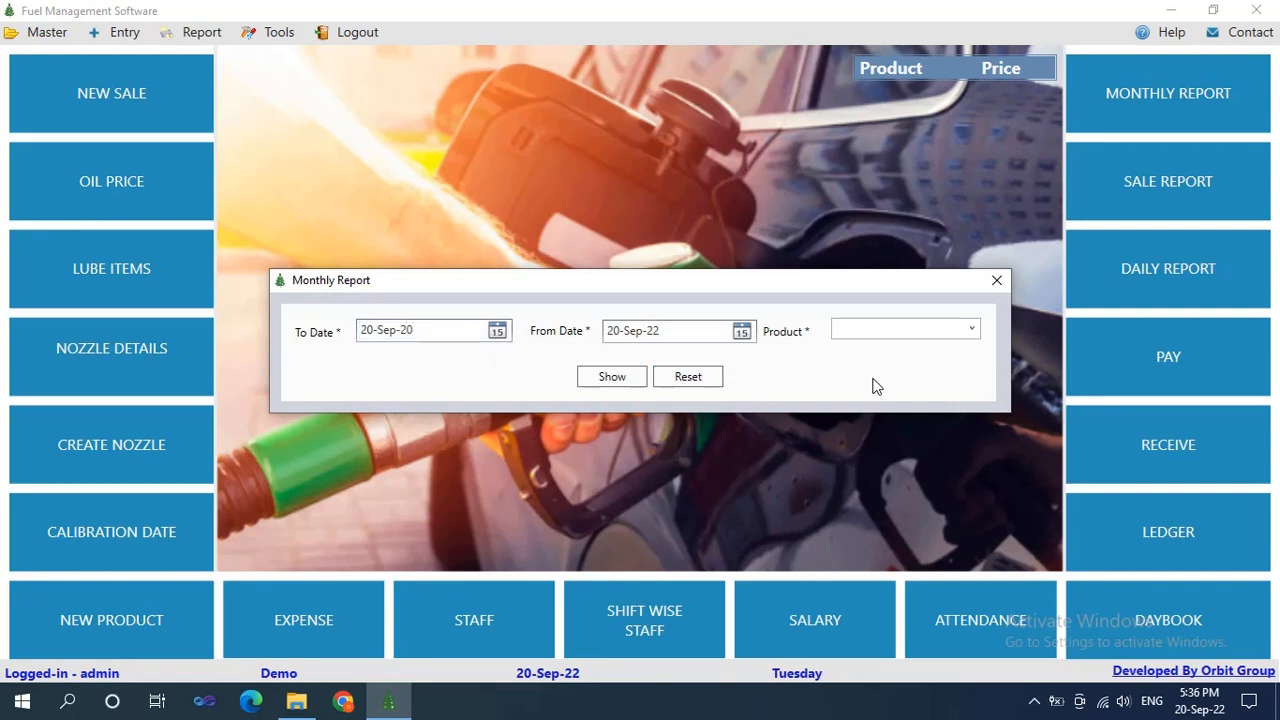
{"action": "left_click", "coordinate": [971, 330]}
{"action": "left_click", "coordinate": [858, 347]}
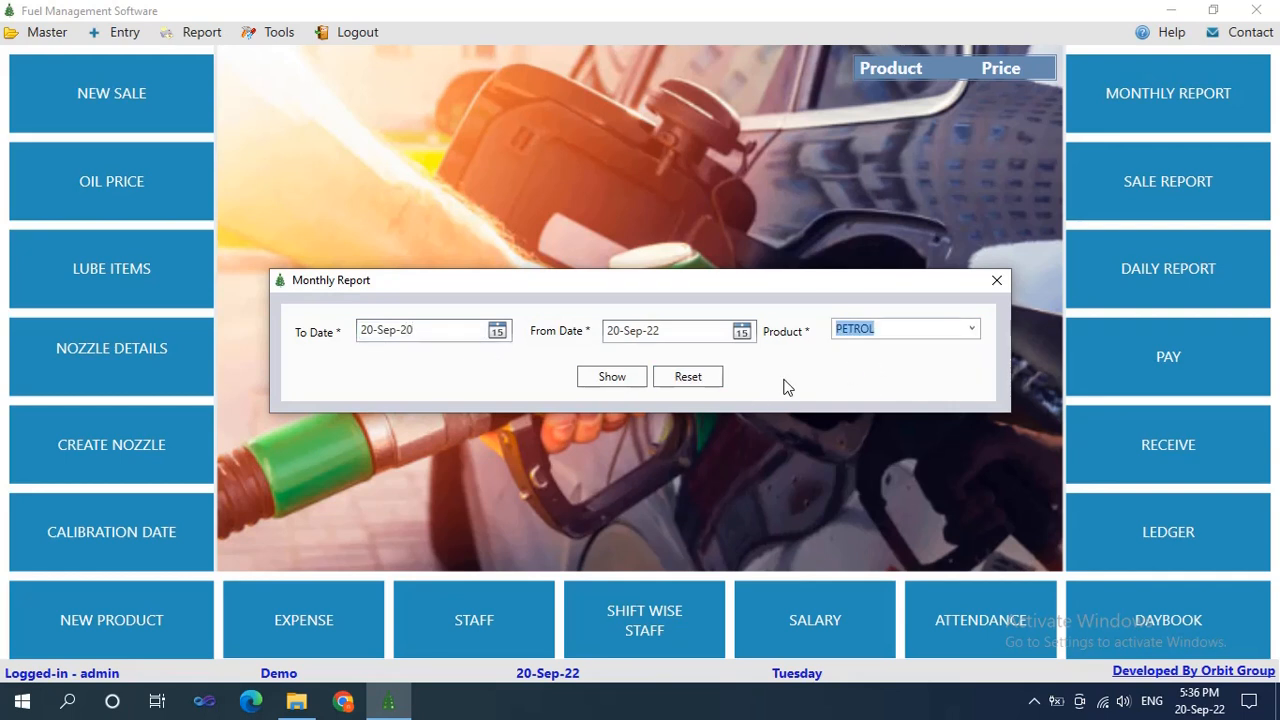
{"action": "left_click", "coordinate": [603, 388]}
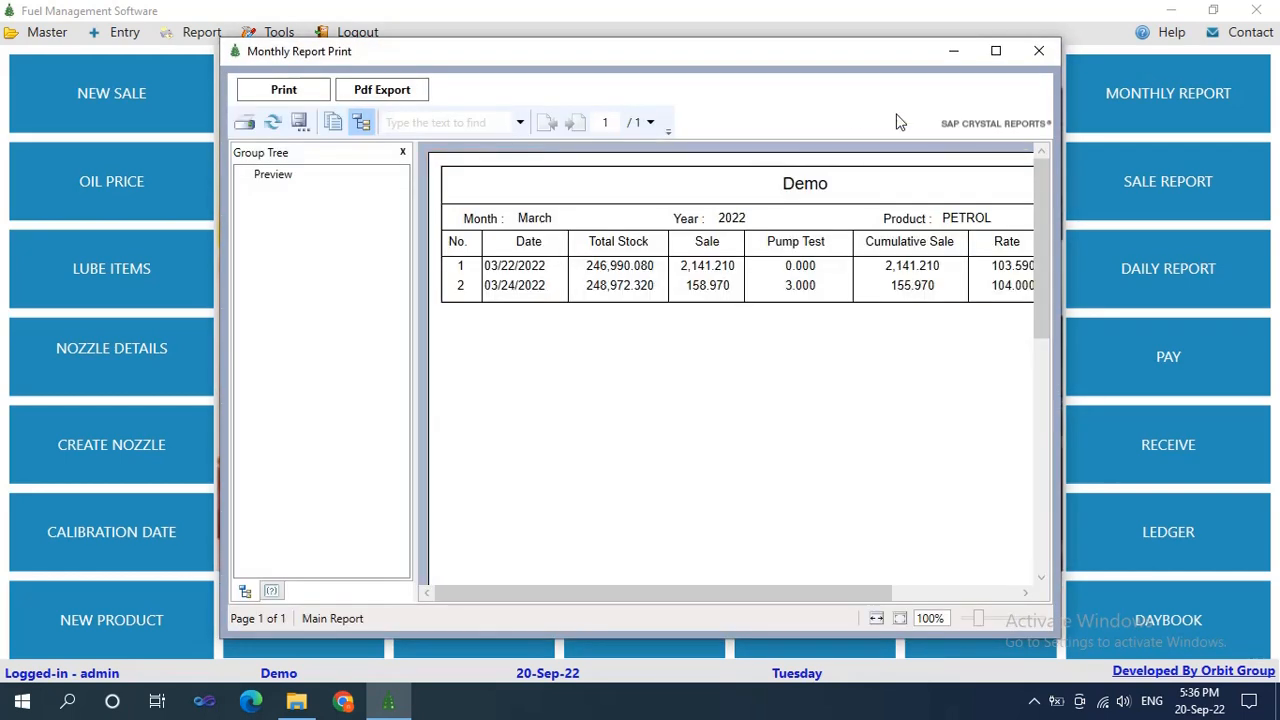
View the monthly report preview full size, examine its stock, sale and pump test columns, and close the monthly report windows.
{"action": "left_click", "coordinate": [995, 52]}
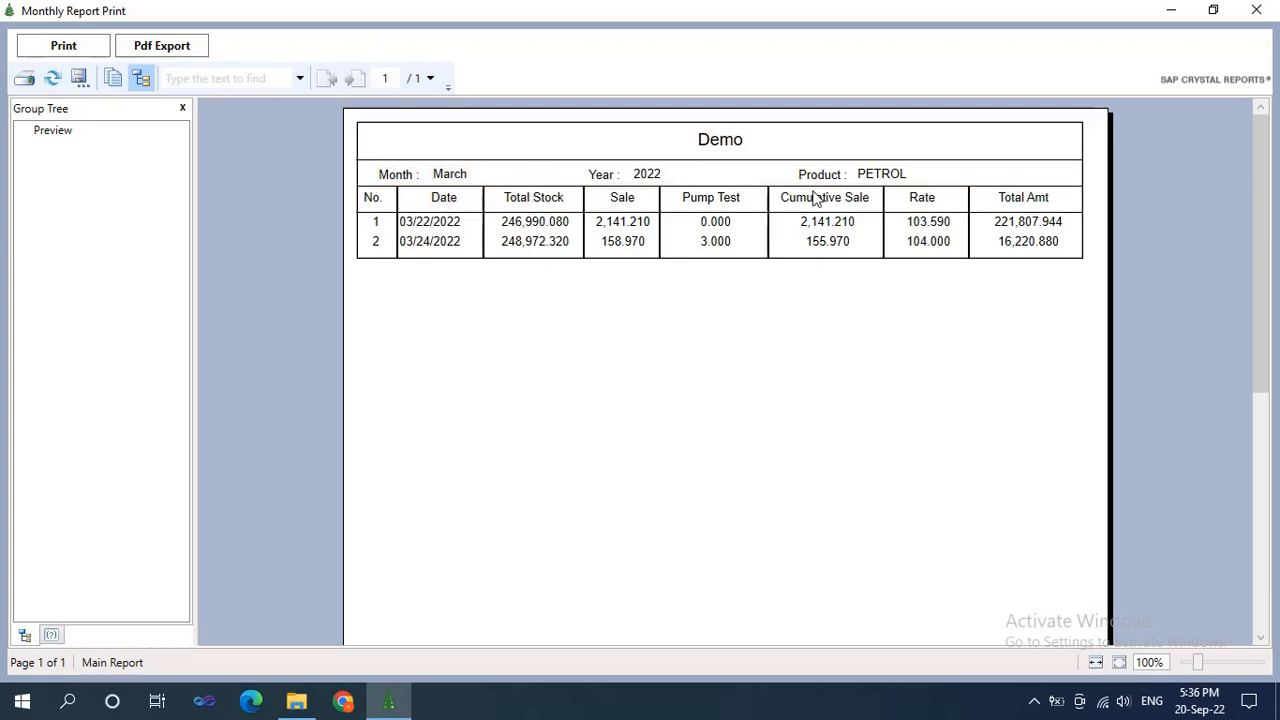
{"action": "left_click", "coordinate": [529, 203]}
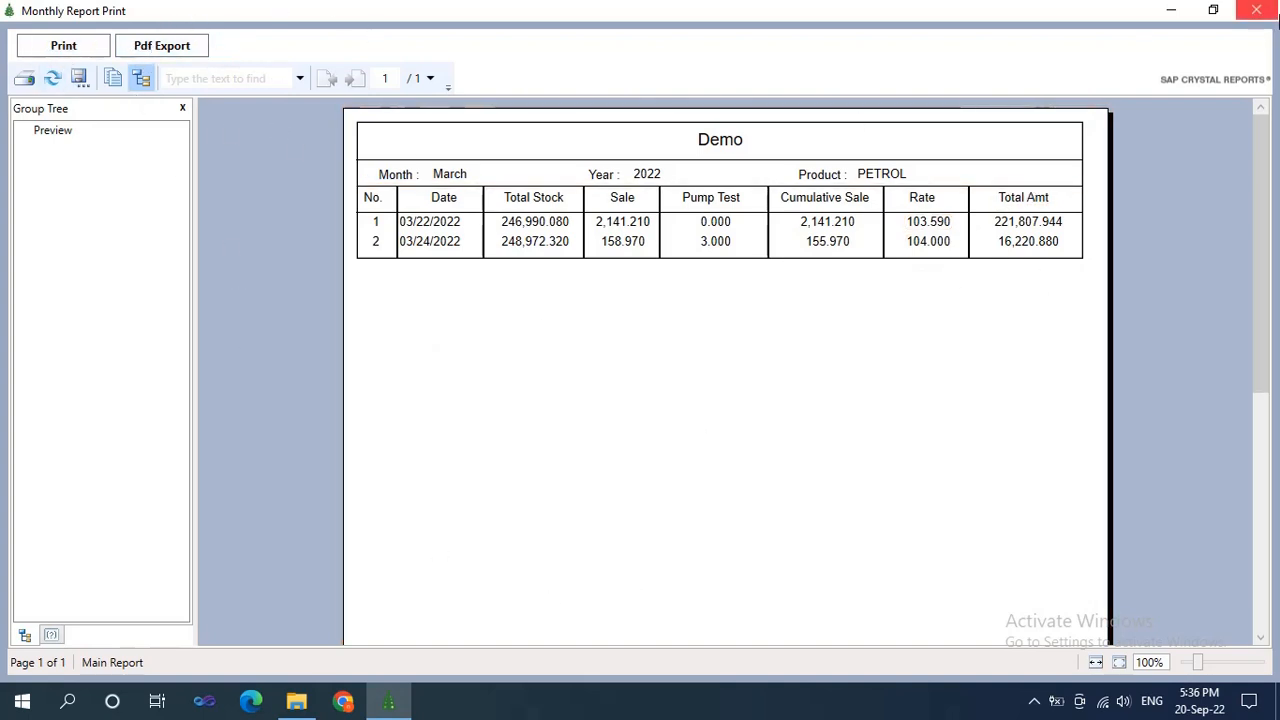
{"action": "left_click", "coordinate": [1256, 10]}
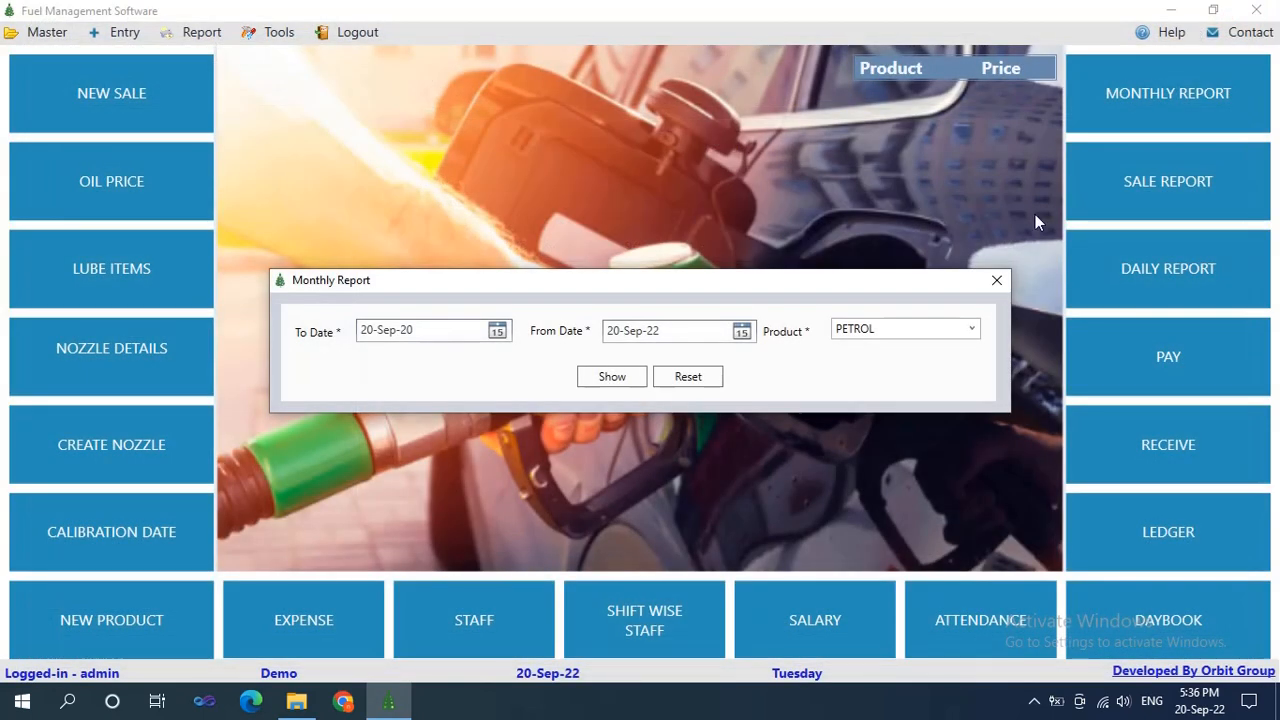
{"action": "left_click", "coordinate": [999, 276]}
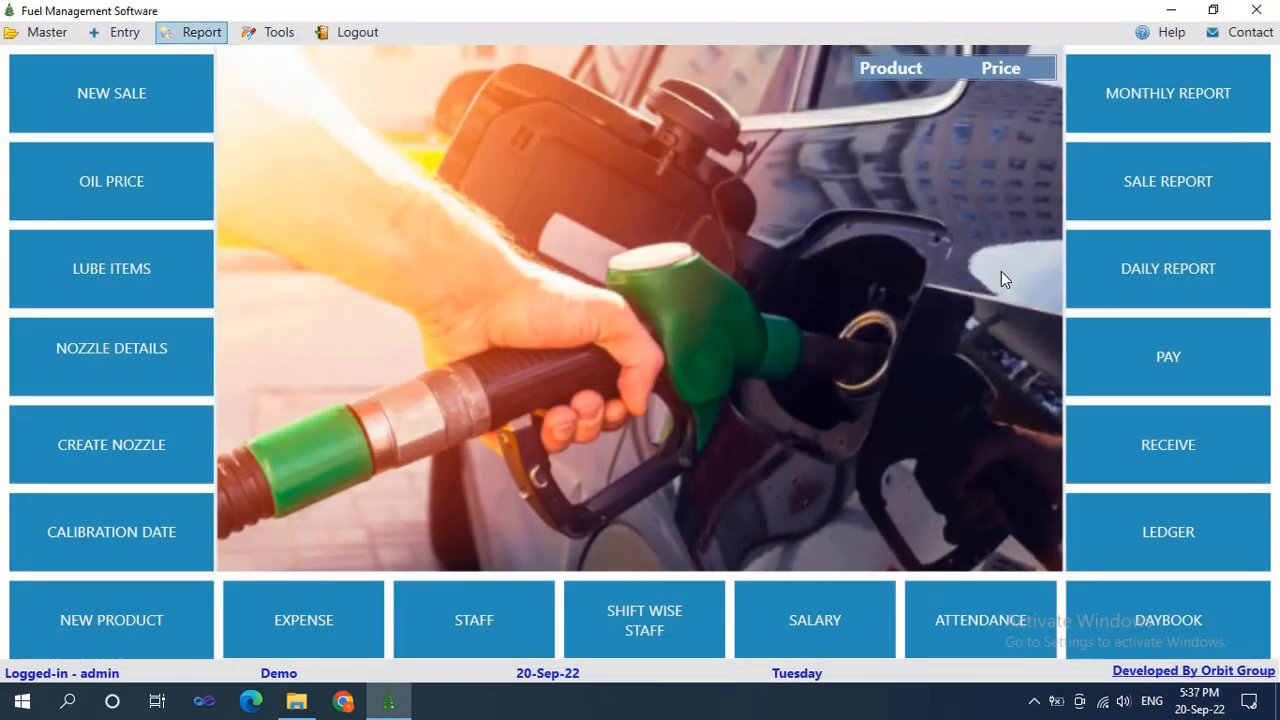
Open a new entry in the Daily Sale Report, examine its product and tank fields, and close it without saving.
{"action": "left_click", "coordinate": [212, 38]}
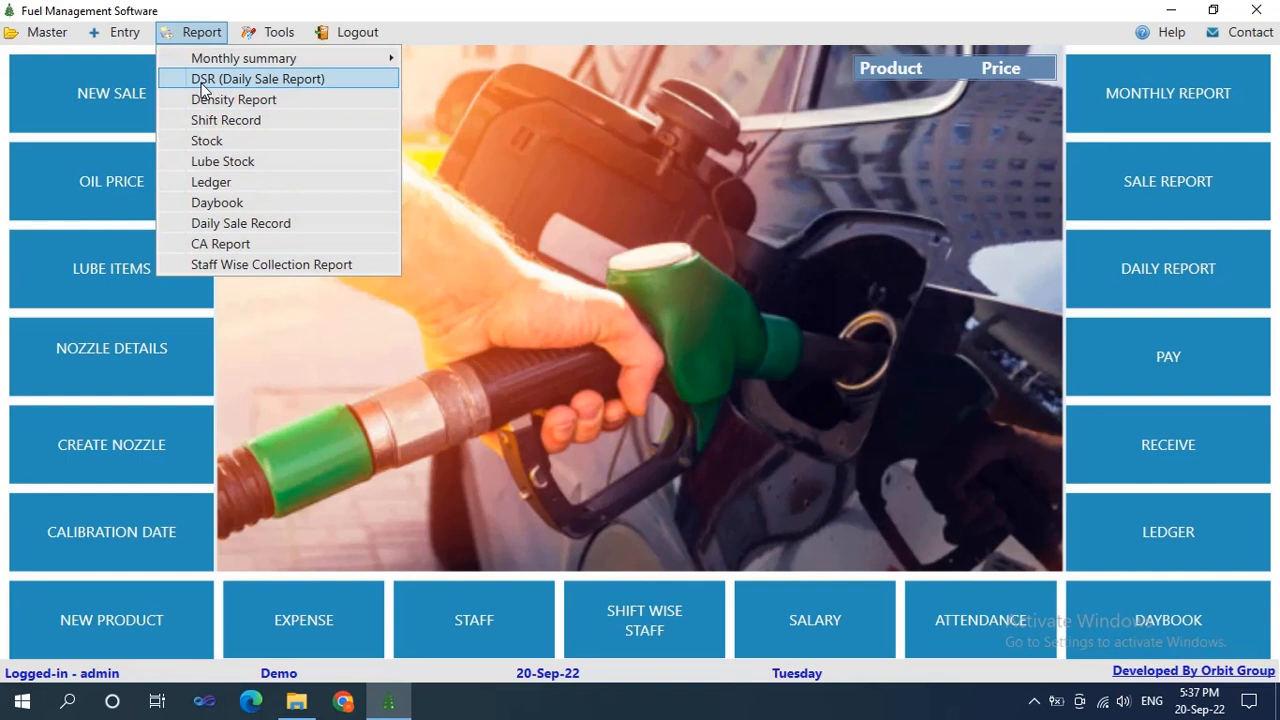
{"action": "left_click", "coordinate": [310, 86]}
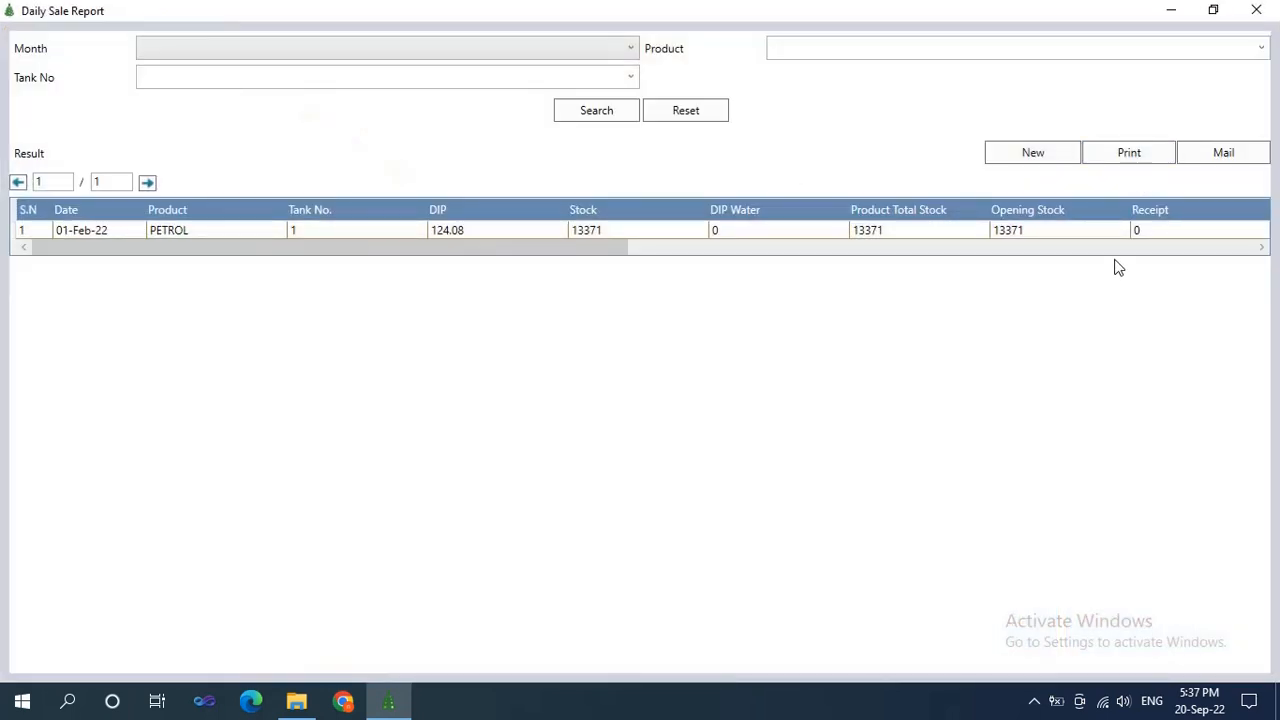
{"action": "left_click", "coordinate": [1043, 156]}
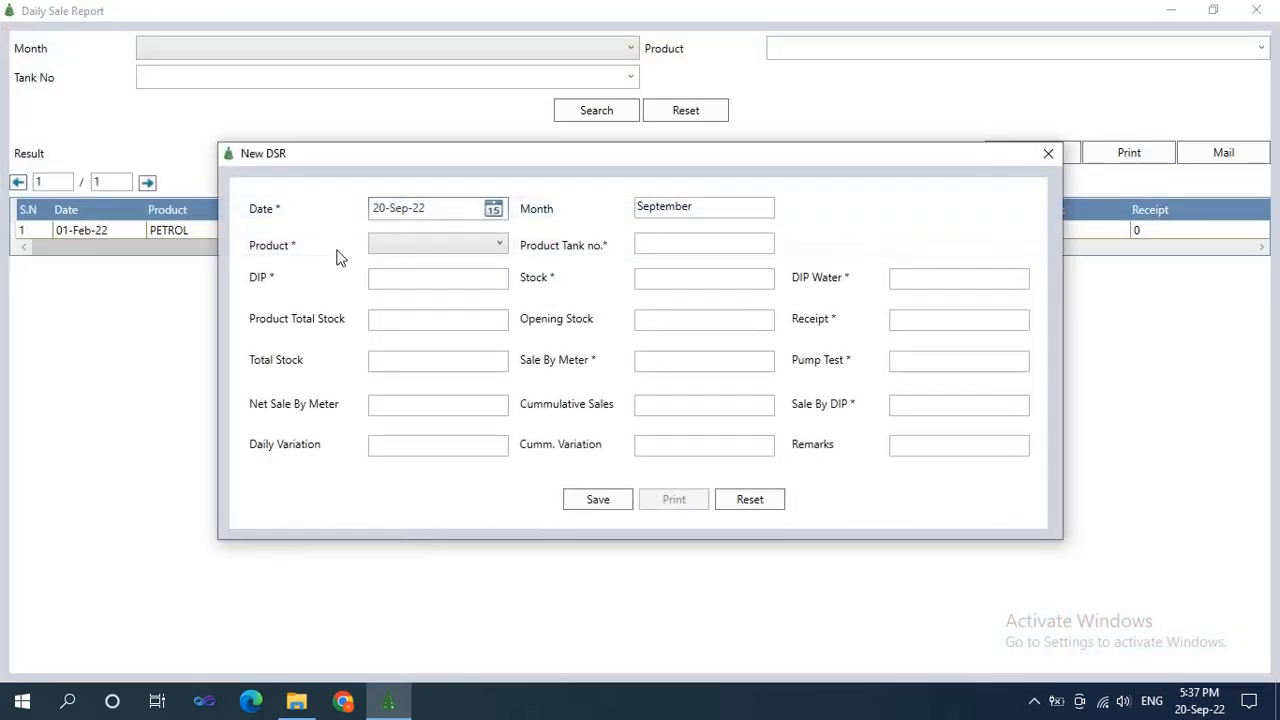
{"action": "left_click", "coordinate": [433, 250]}
{"action": "left_click", "coordinate": [572, 242]}
{"action": "left_click", "coordinate": [1047, 155]}
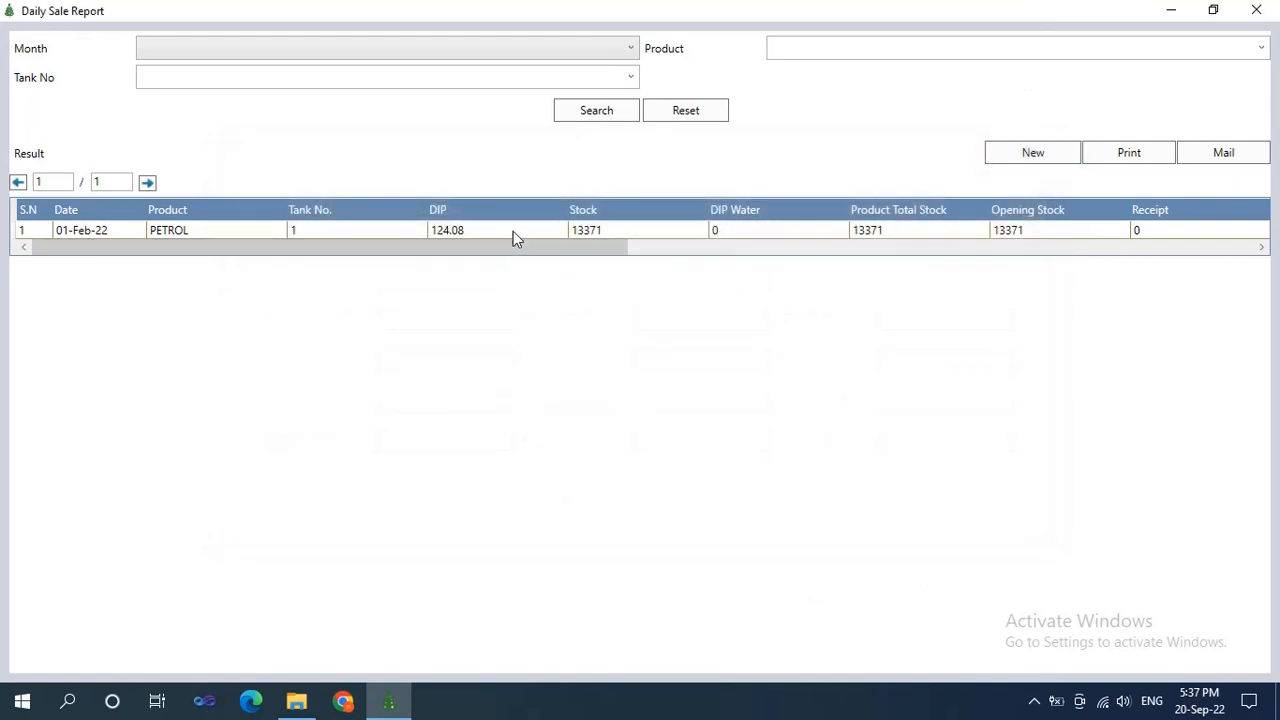
Open the listed 01-Feb-22 PETROL daily sale record for editing and save it with its existing details.
{"action": "left_click_drag", "start_coordinate": [580, 247], "coordinate": [1230, 240]}
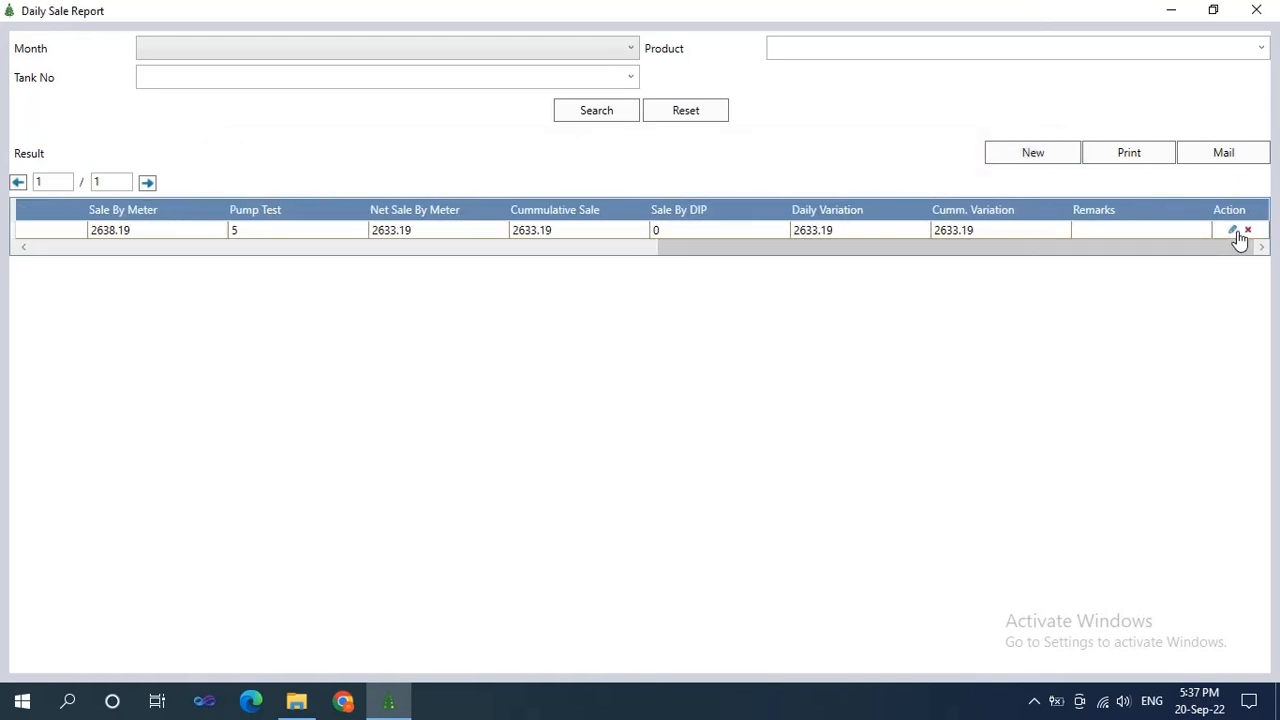
{"action": "left_click", "coordinate": [1233, 231]}
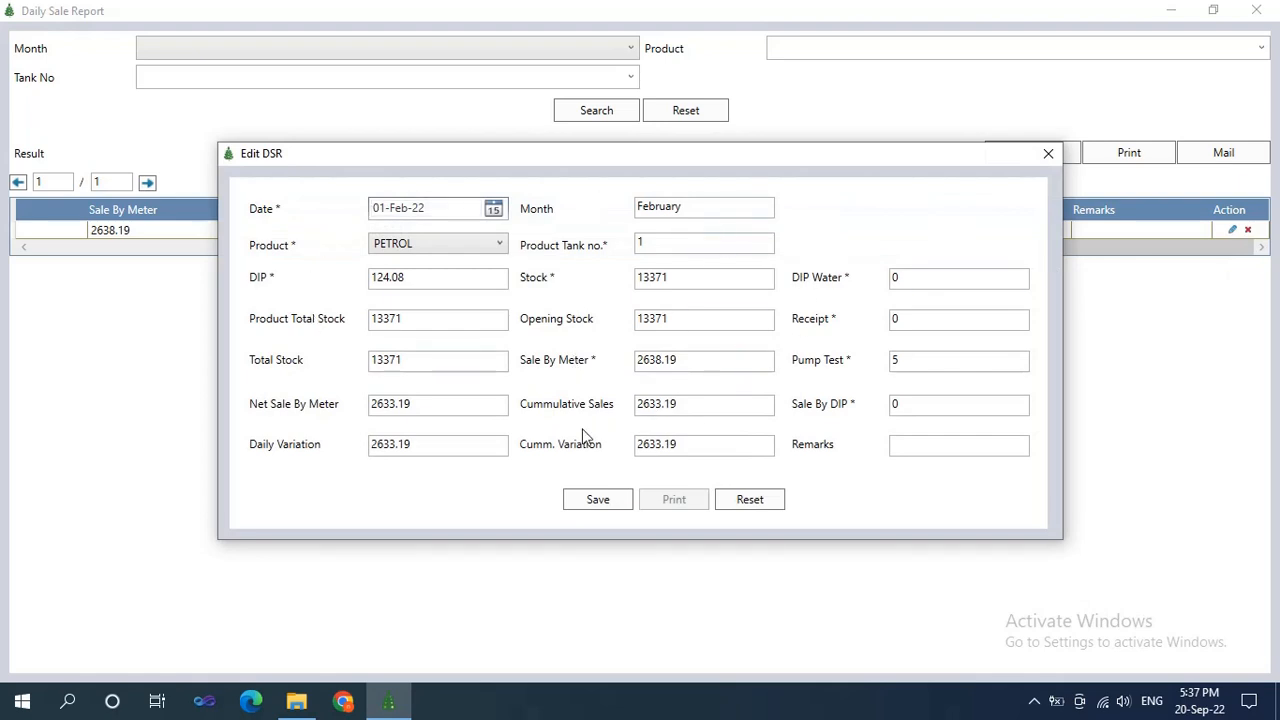
{"action": "left_click", "coordinate": [598, 500]}
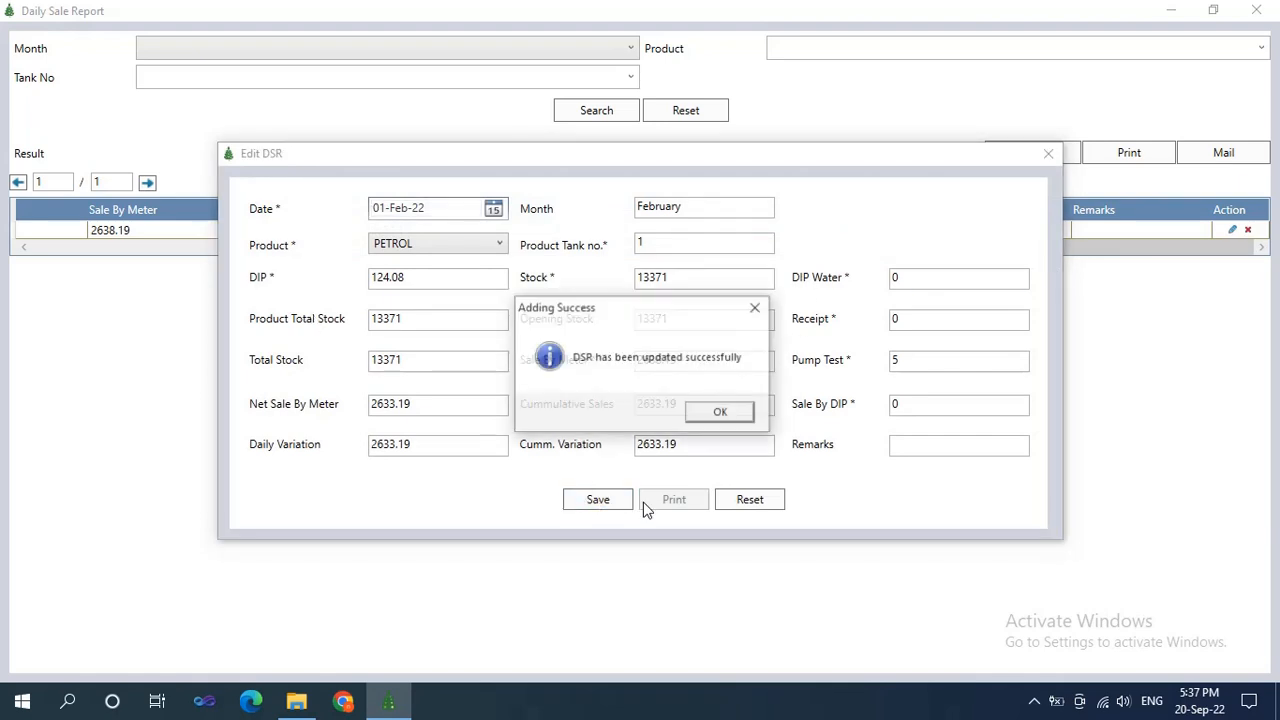
{"action": "left_click", "coordinate": [728, 416]}
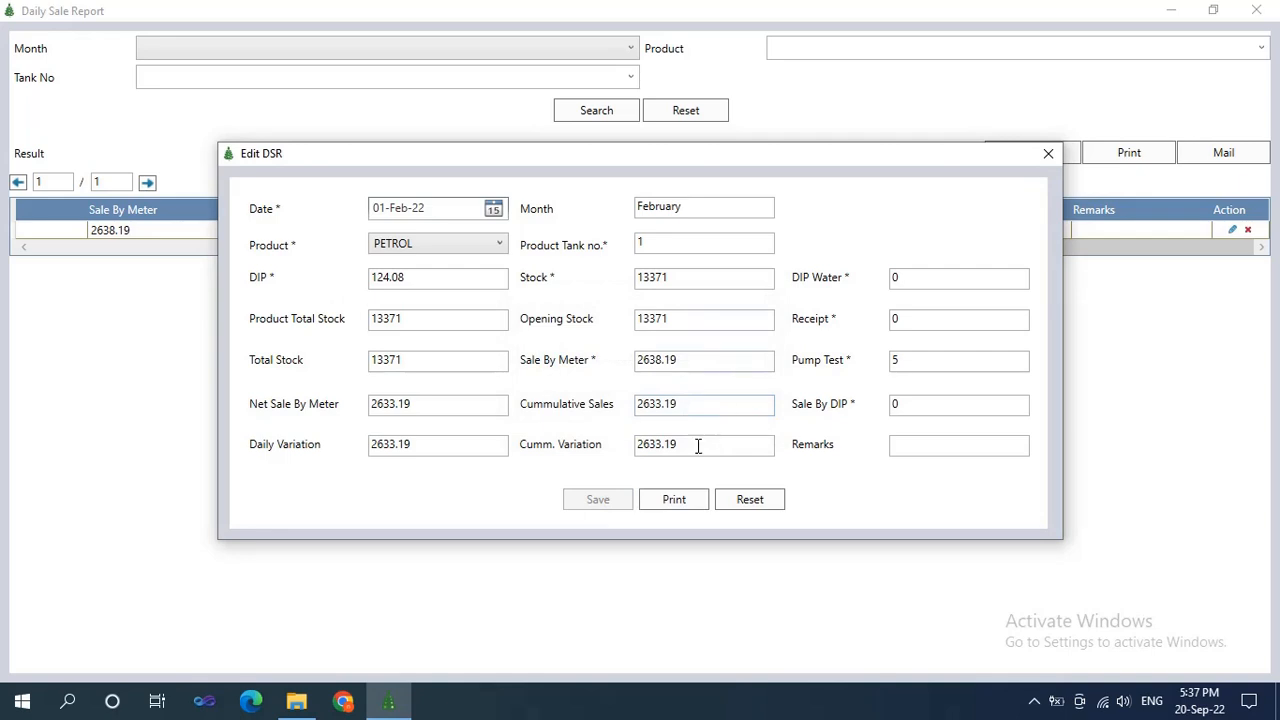
Open the daily sale record's print preview full size, examine its columns, and close all Daily Sale Report windows.
{"action": "left_click", "coordinate": [674, 500]}
{"action": "left_click", "coordinate": [995, 50]}
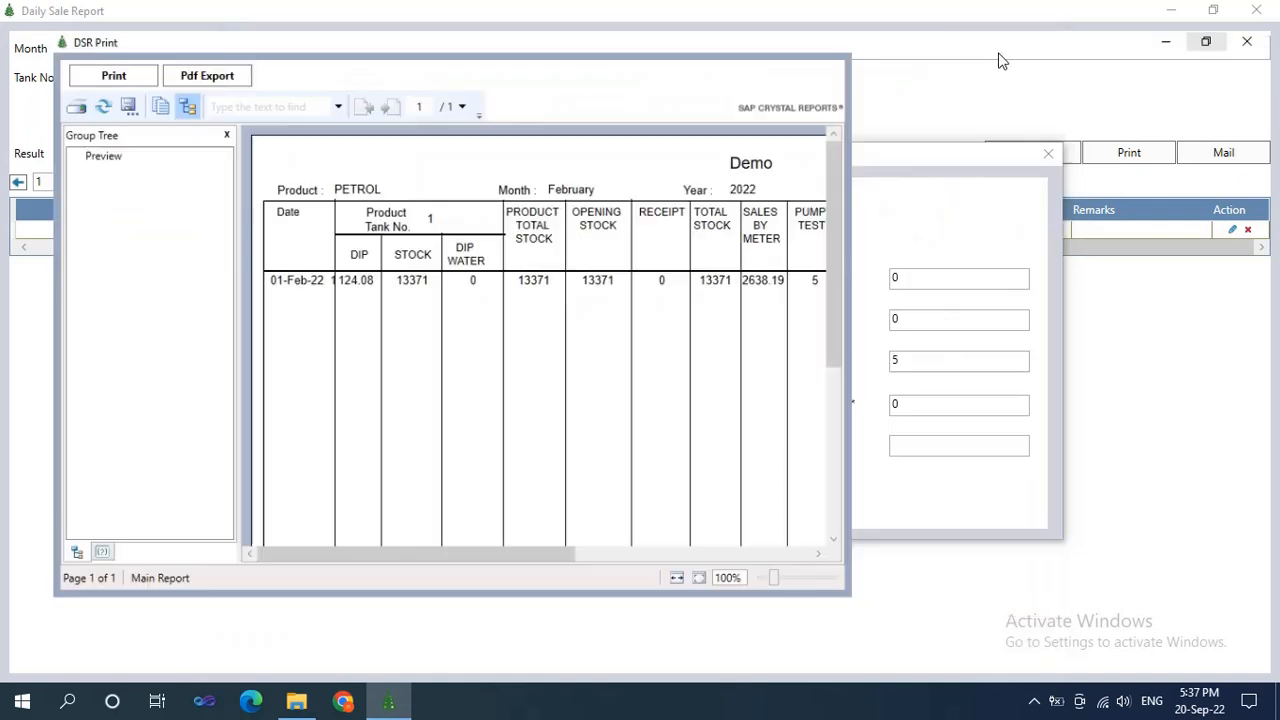
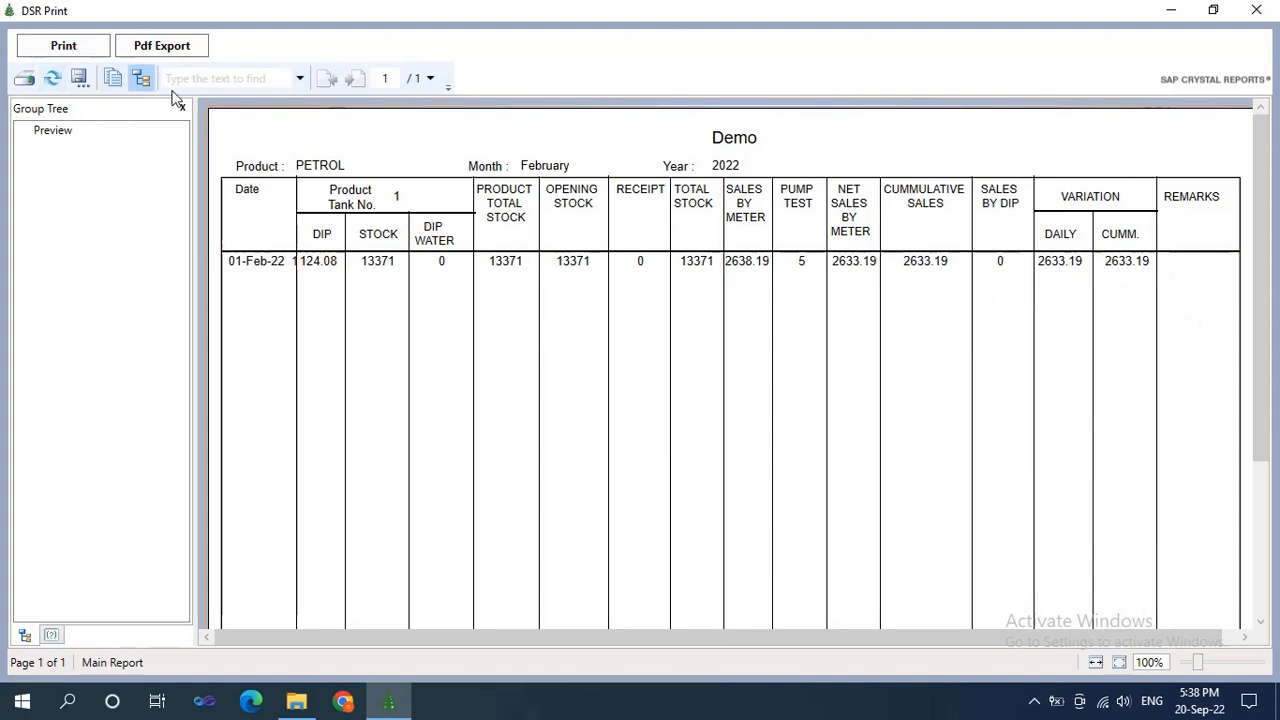
{"action": "left_click", "coordinate": [1268, 17]}
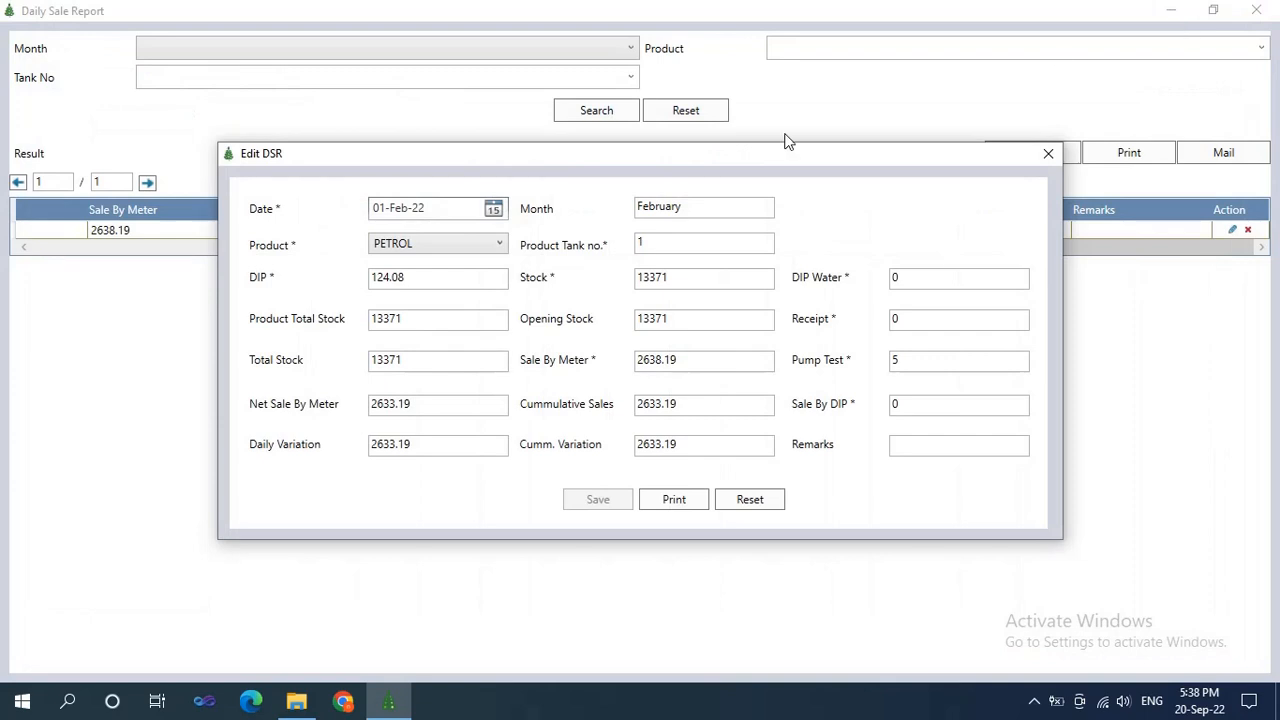
{"action": "left_click", "coordinate": [1048, 152]}
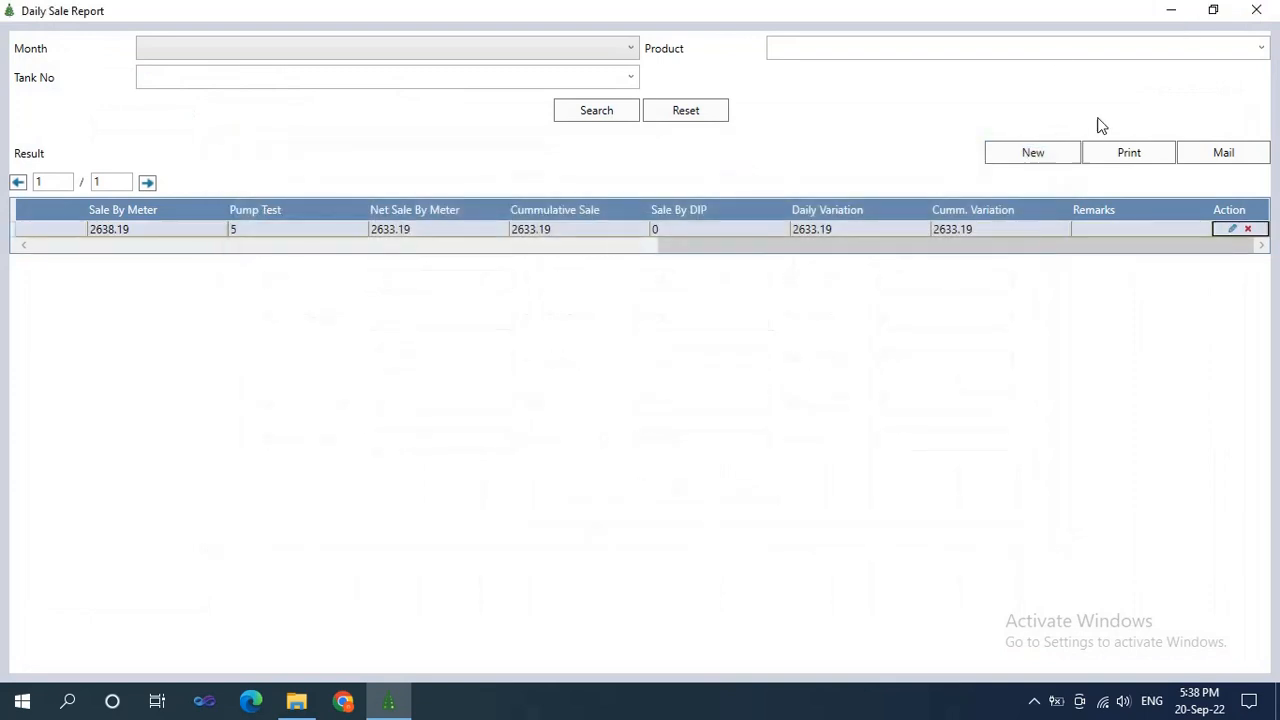
{"action": "left_click", "coordinate": [1256, 10]}
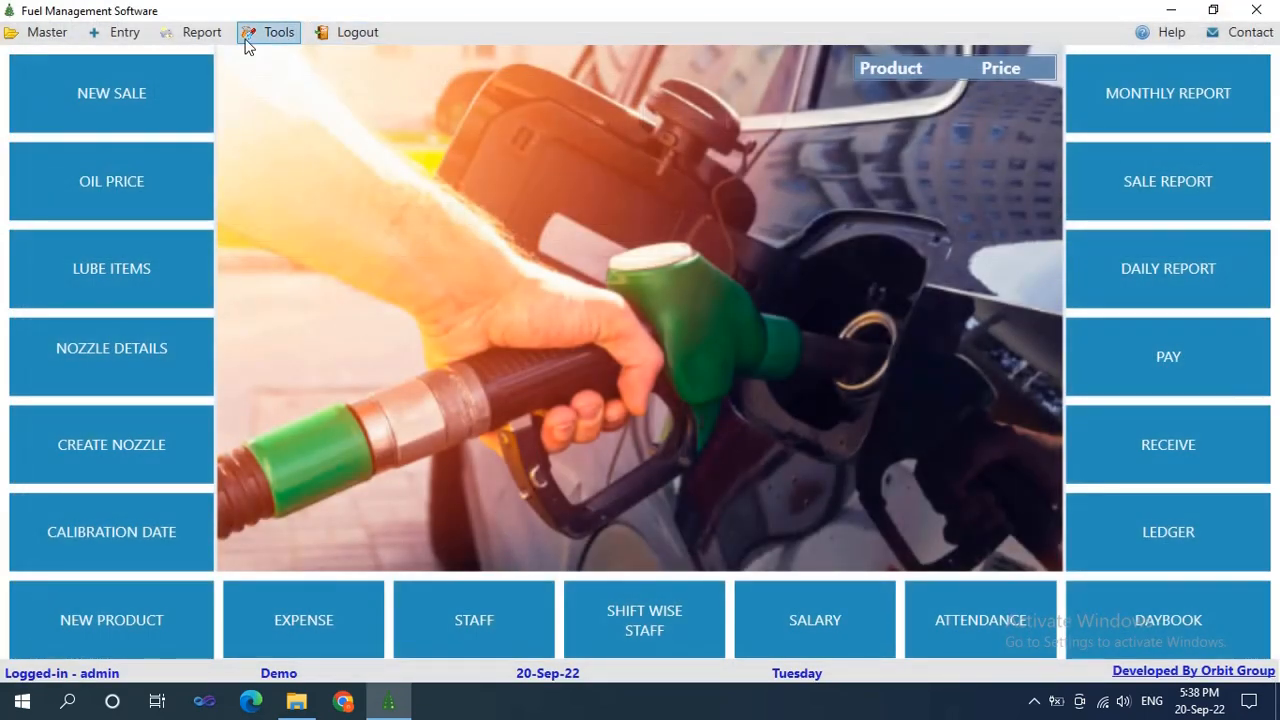
Search the shift records with To Date 20-Sep-20 and From Date 20-Sep-22, examine the listed shifts, and close the window.
{"action": "left_click", "coordinate": [209, 39]}
{"action": "left_click", "coordinate": [223, 120]}
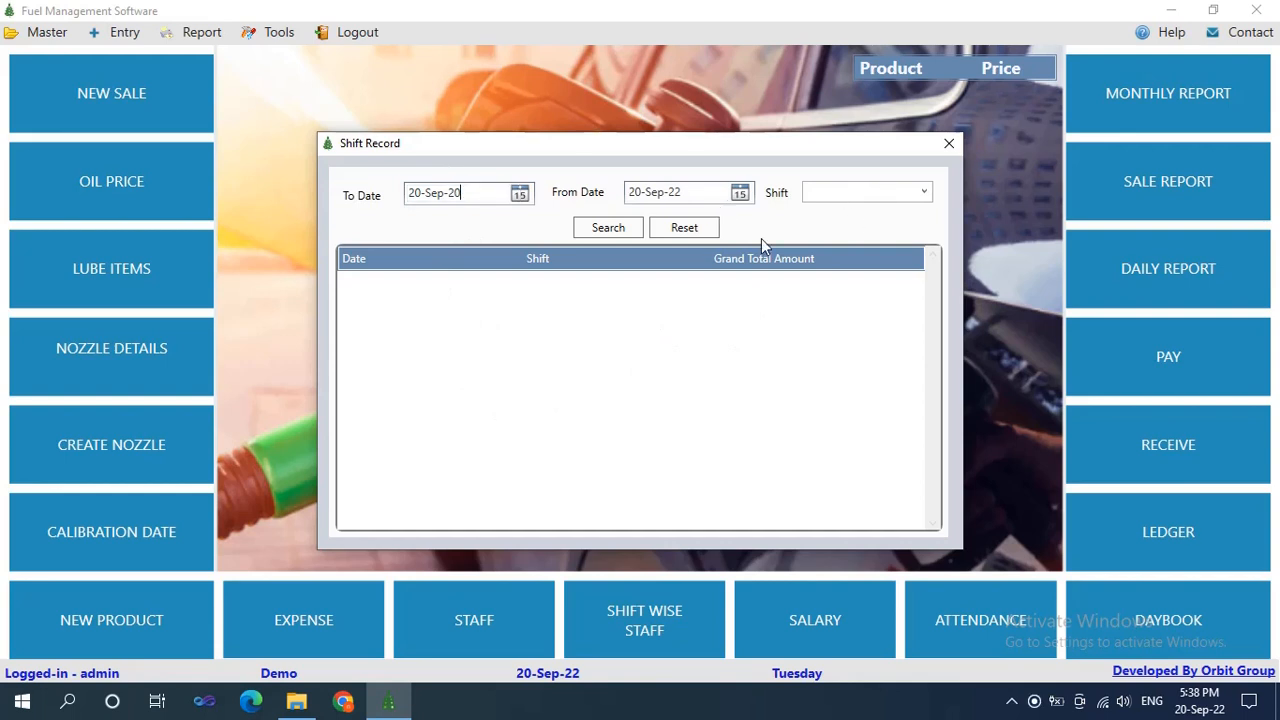
{"action": "left_click", "coordinate": [614, 230]}
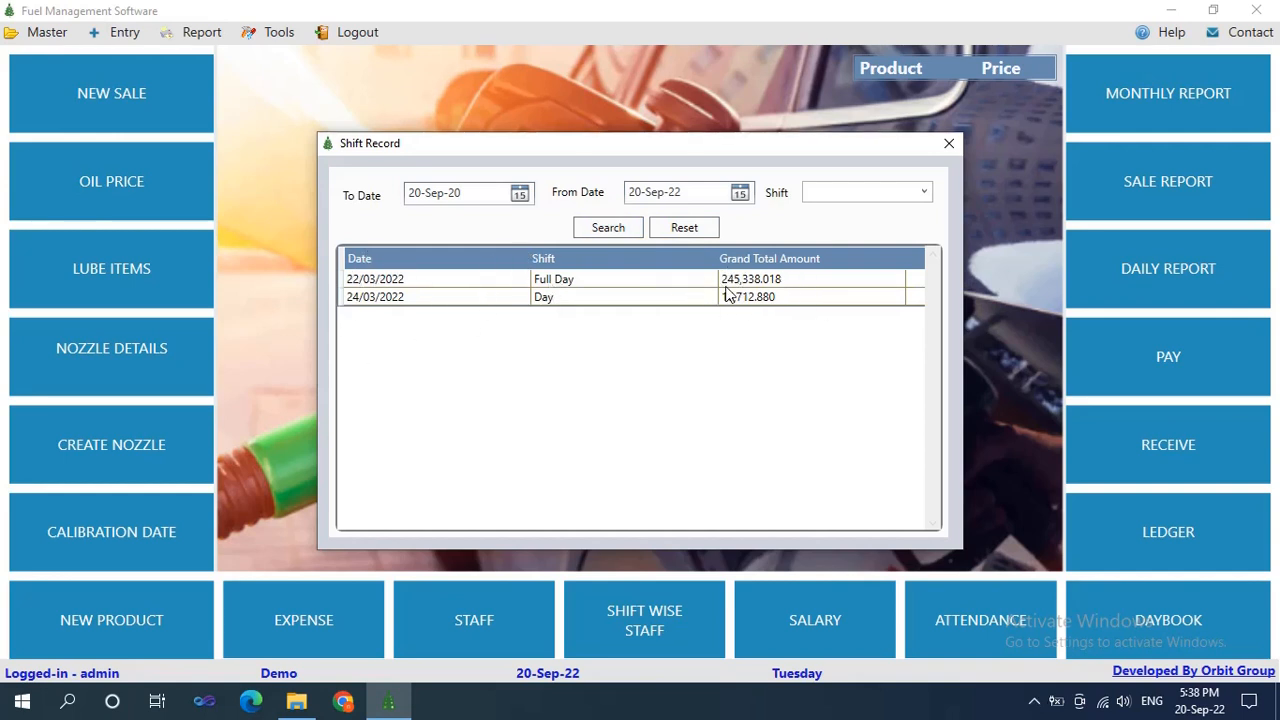
{"action": "left_click", "coordinate": [959, 143]}
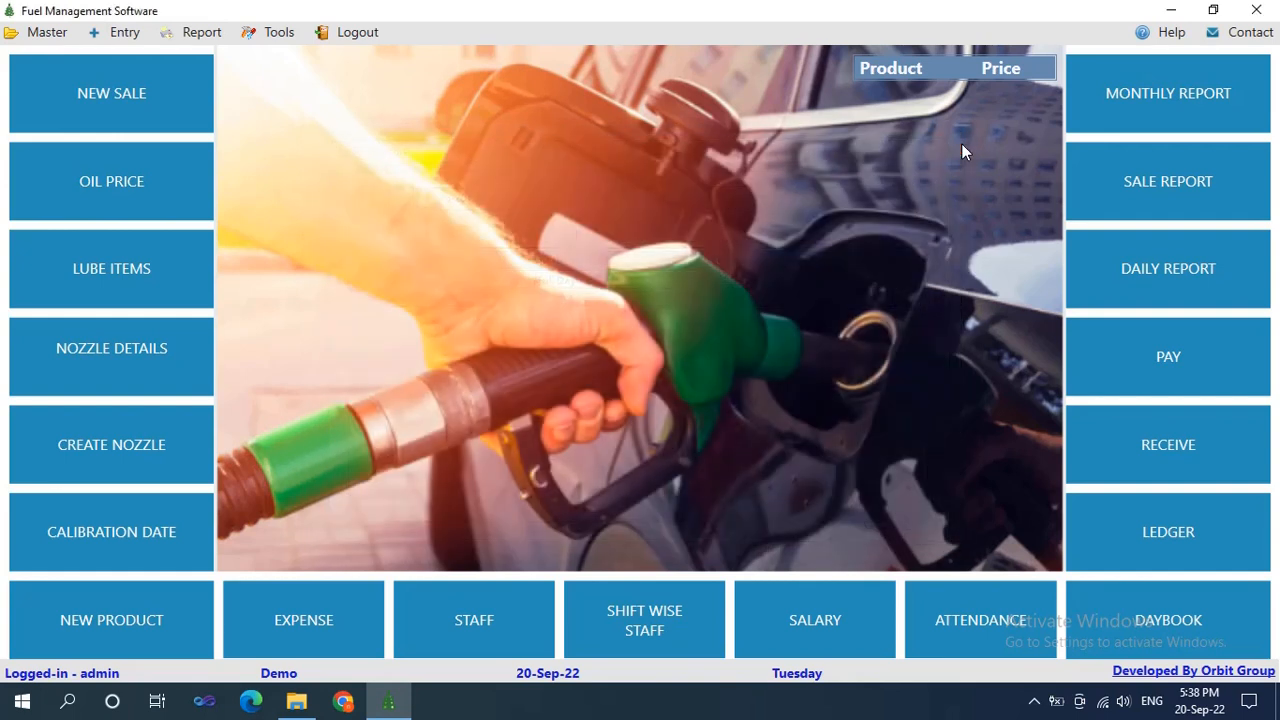
View the fuel Stock Details report and the Lube Stock report, closing each window after examining it.
{"action": "left_click", "coordinate": [186, 32]}
{"action": "left_click", "coordinate": [290, 144]}
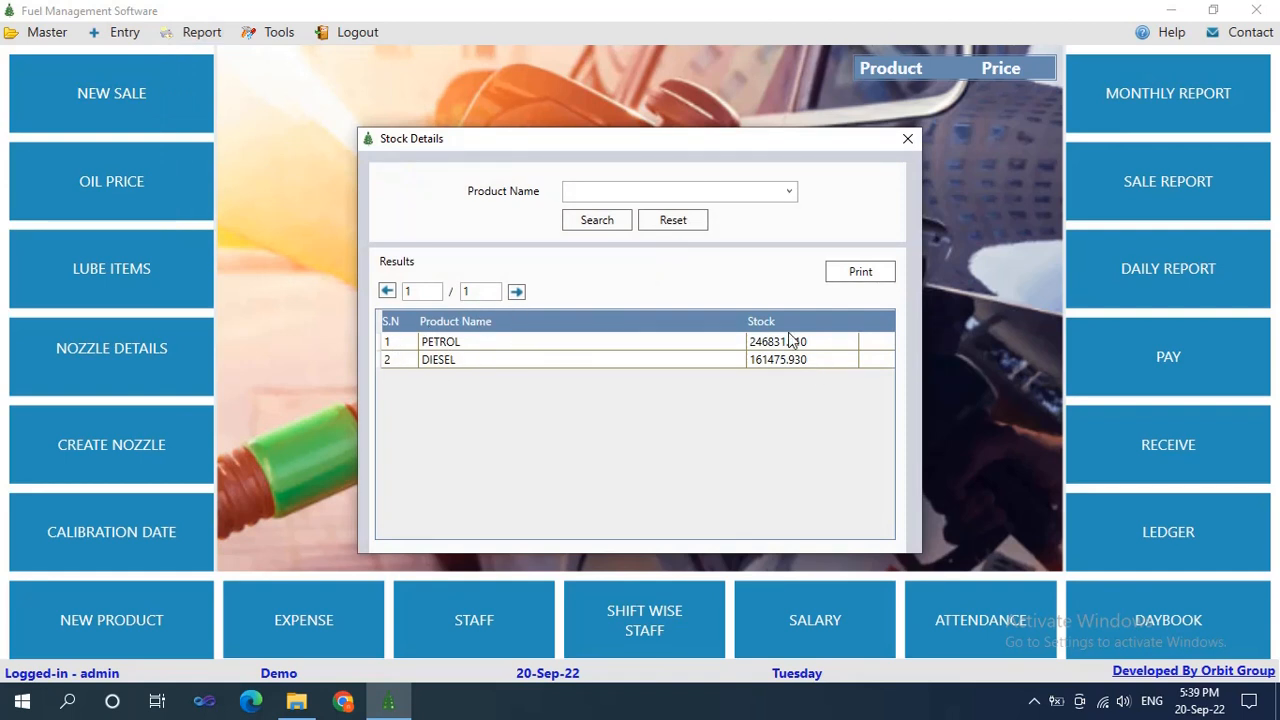
{"action": "left_click", "coordinate": [906, 138]}
{"action": "left_click", "coordinate": [220, 33]}
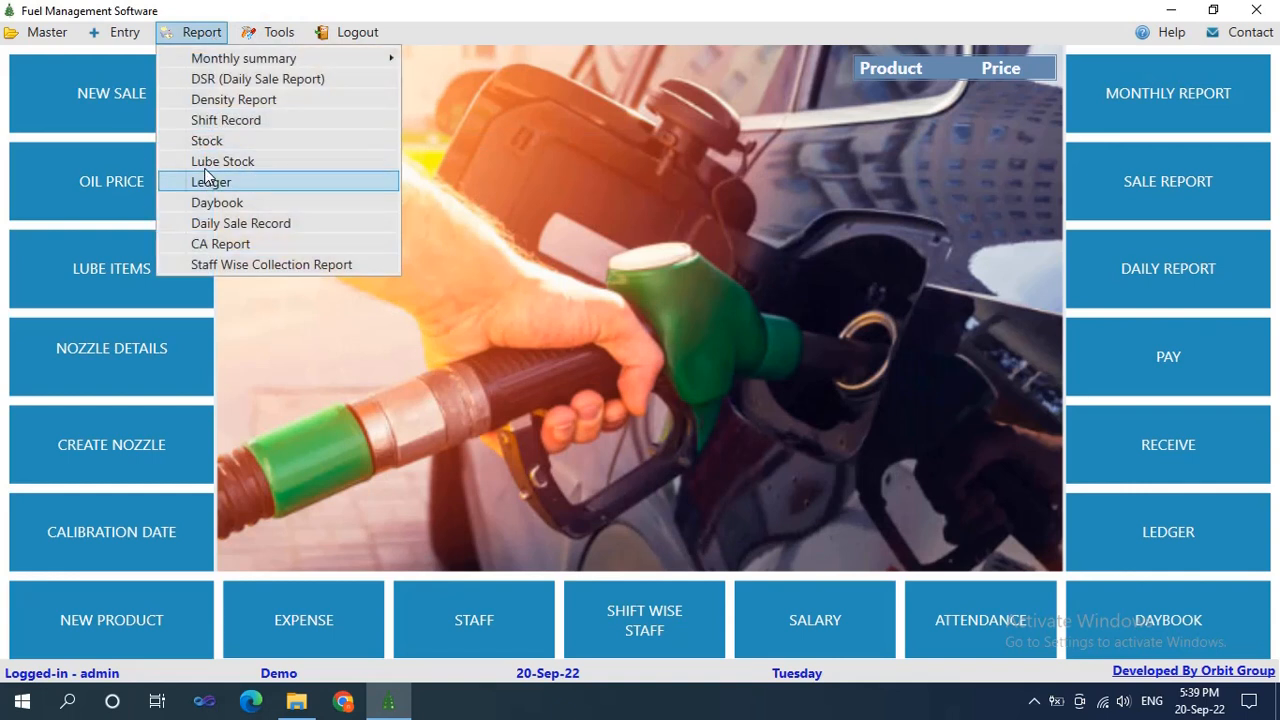
{"action": "left_click", "coordinate": [210, 160]}
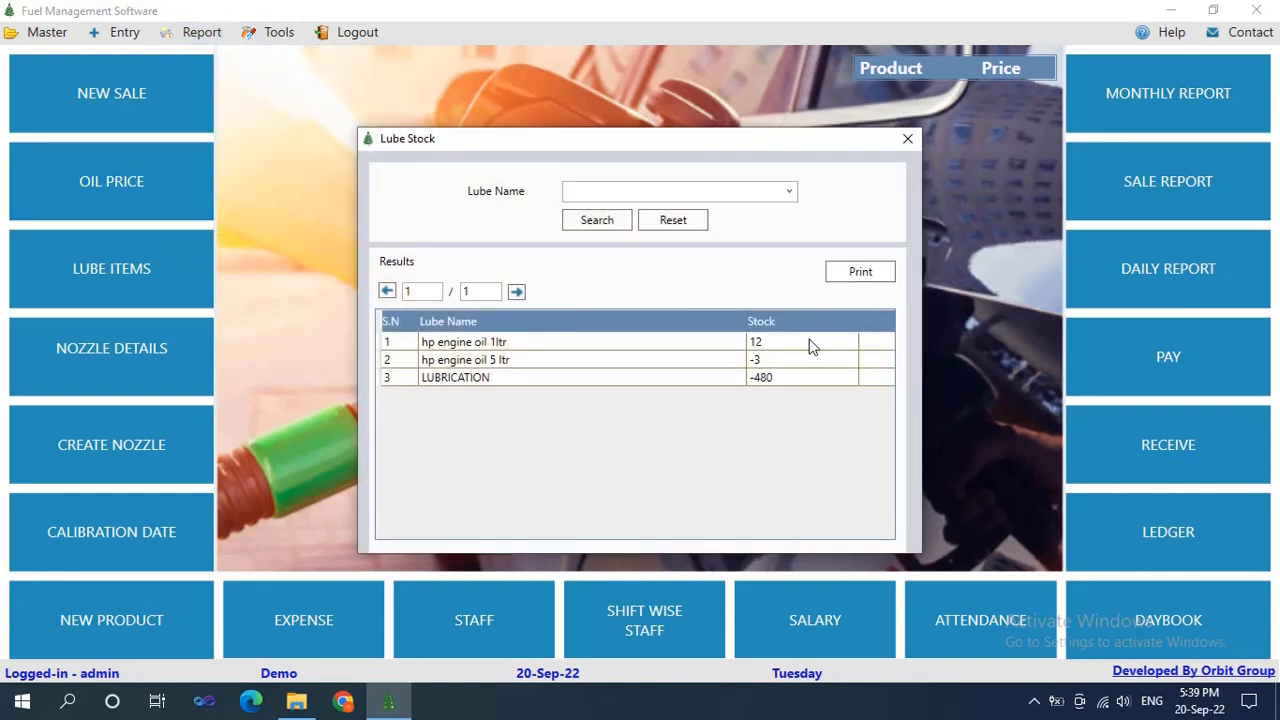
{"action": "left_click", "coordinate": [907, 140]}
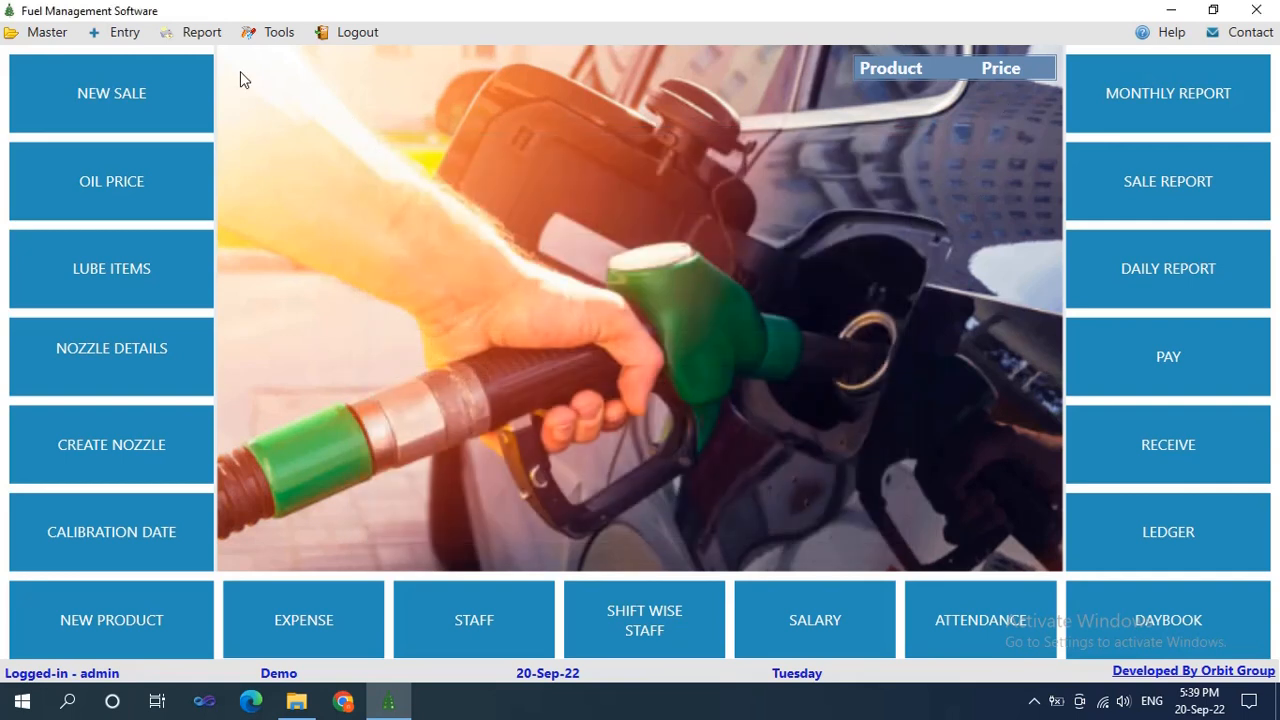
View the Ledger and DayBook reports, examine their date filters and balance fields, and close both windows.
{"action": "left_click", "coordinate": [190, 32]}
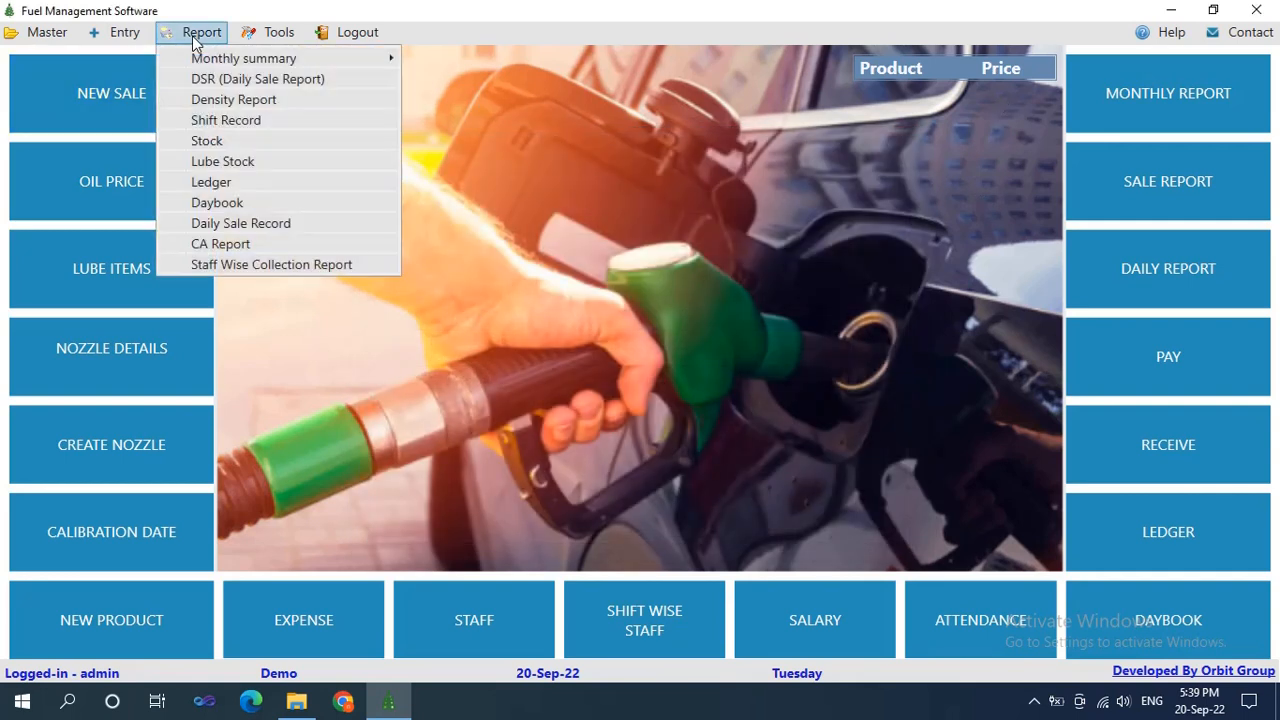
{"action": "left_click", "coordinate": [205, 185]}
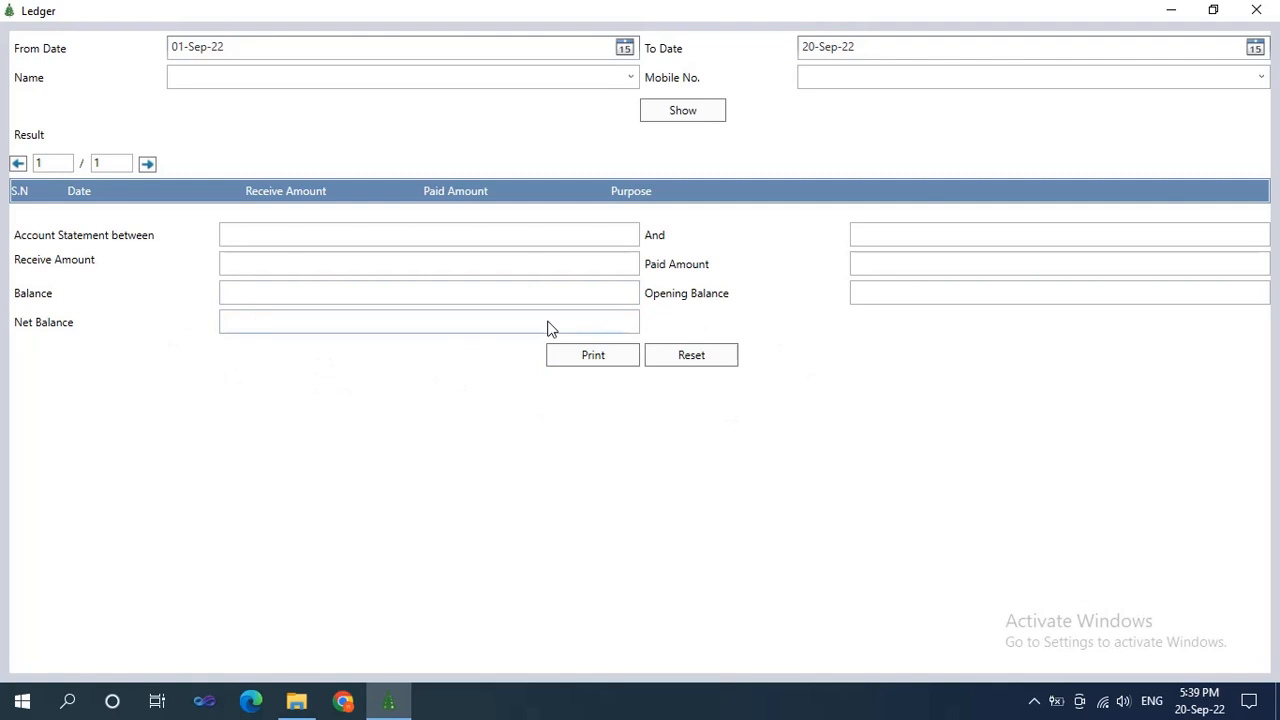
{"action": "left_click", "coordinate": [1256, 10]}
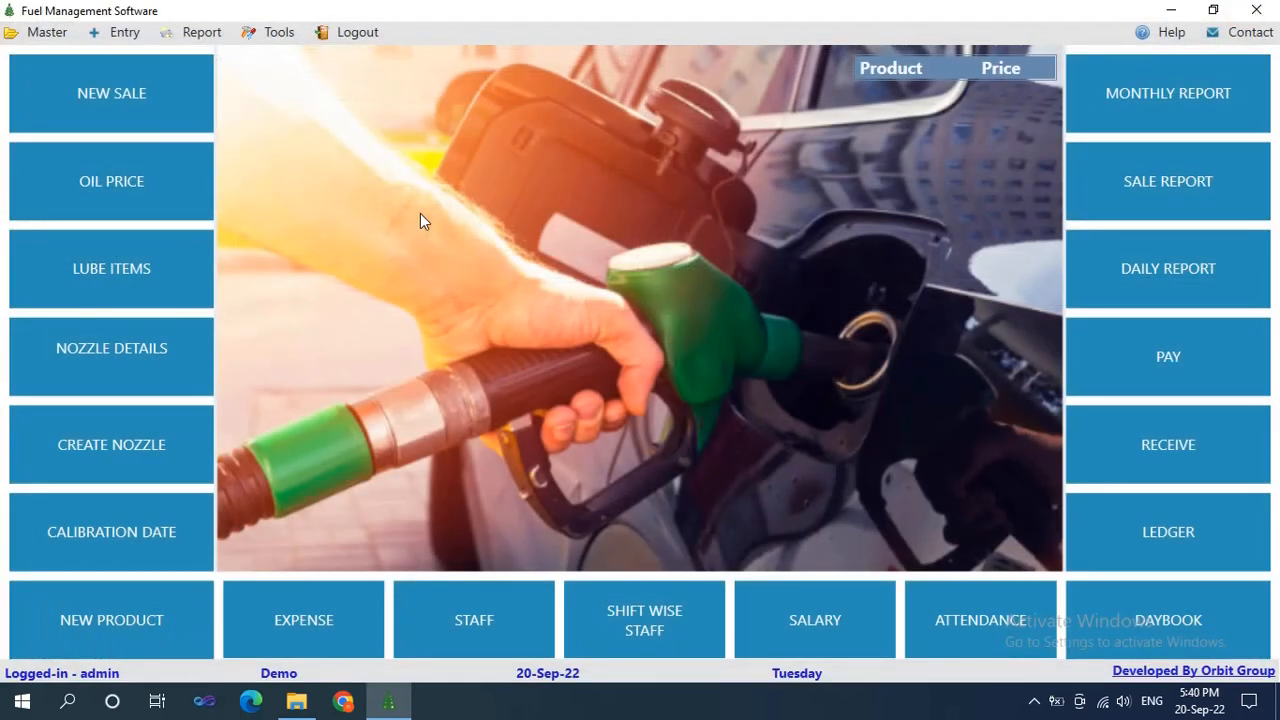
{"action": "left_click", "coordinate": [192, 32]}
{"action": "left_click", "coordinate": [207, 203]}
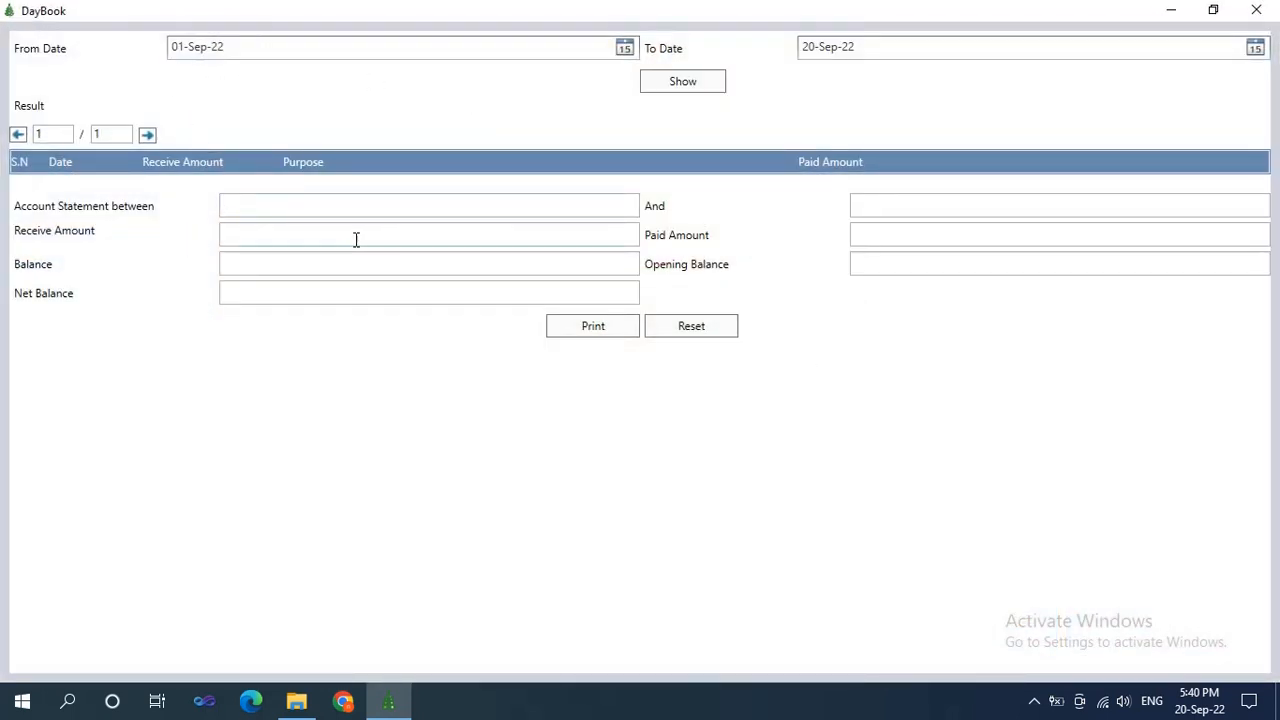
{"action": "left_click", "coordinate": [1259, 9]}
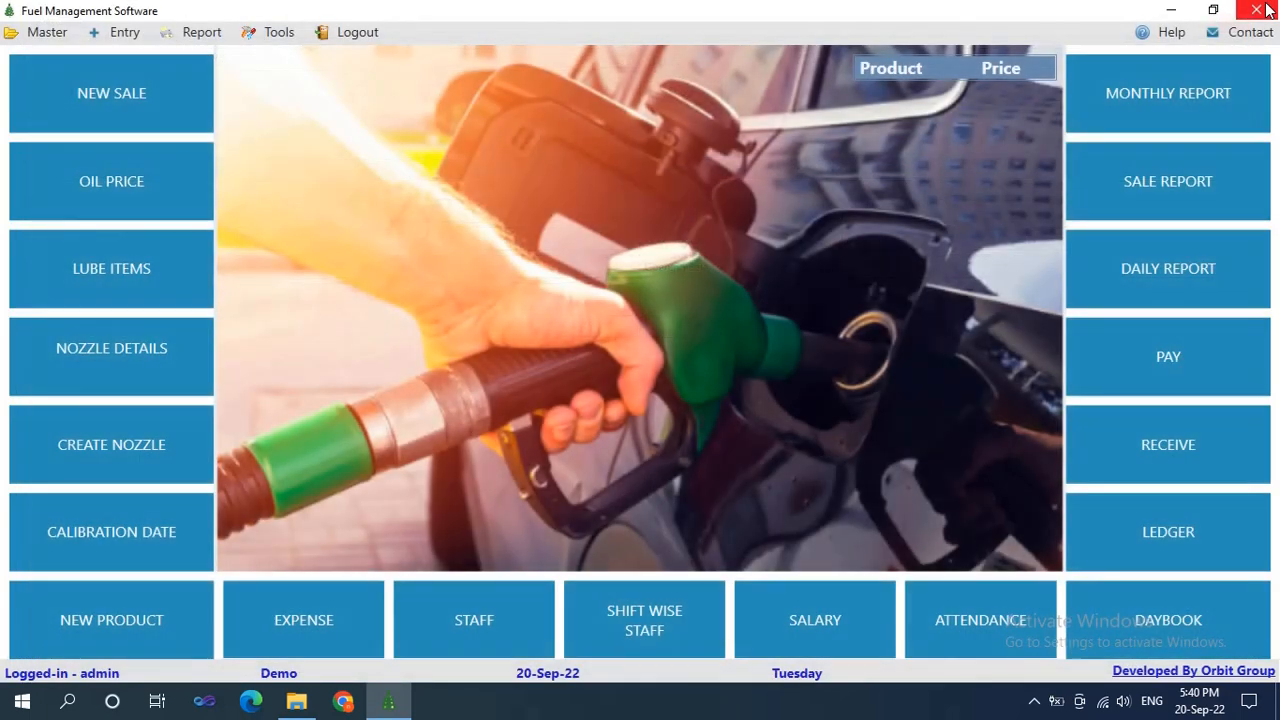
Show the CA Report for PETROL with From Date 01-Sep-20 and To Date 20-Sep-22.
{"action": "left_click", "coordinate": [208, 41]}
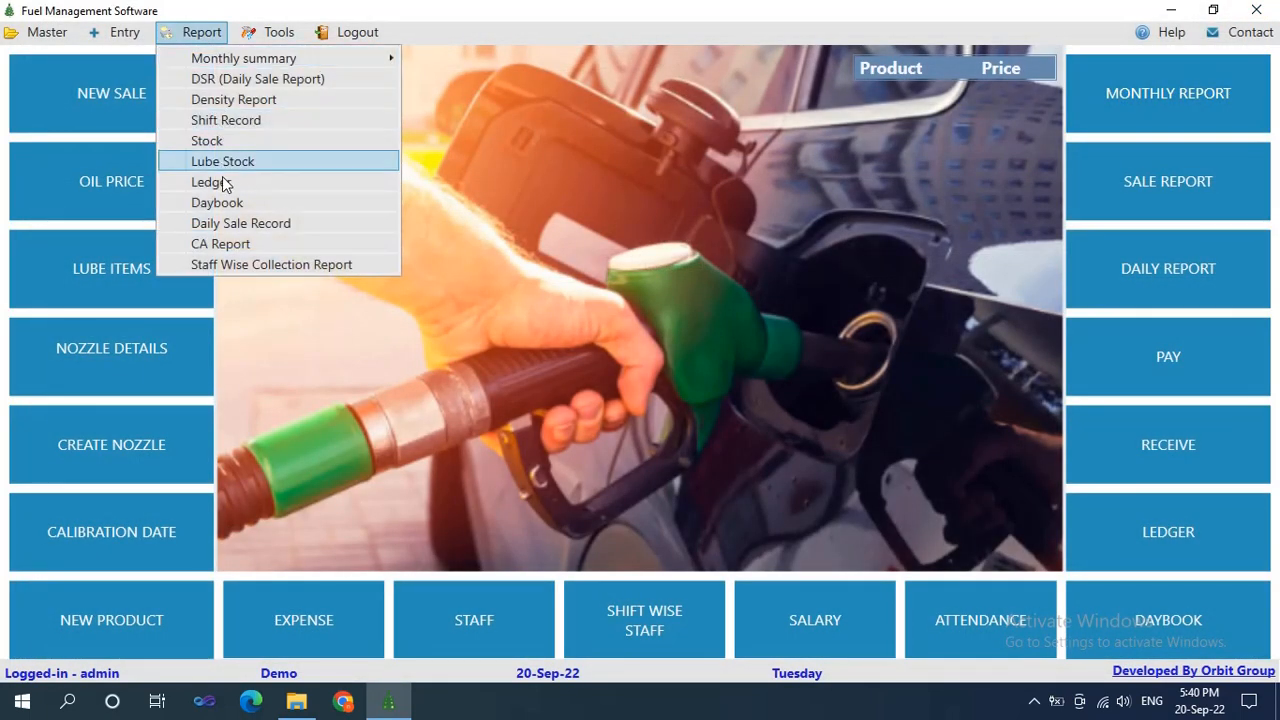
{"action": "left_click", "coordinate": [222, 246]}
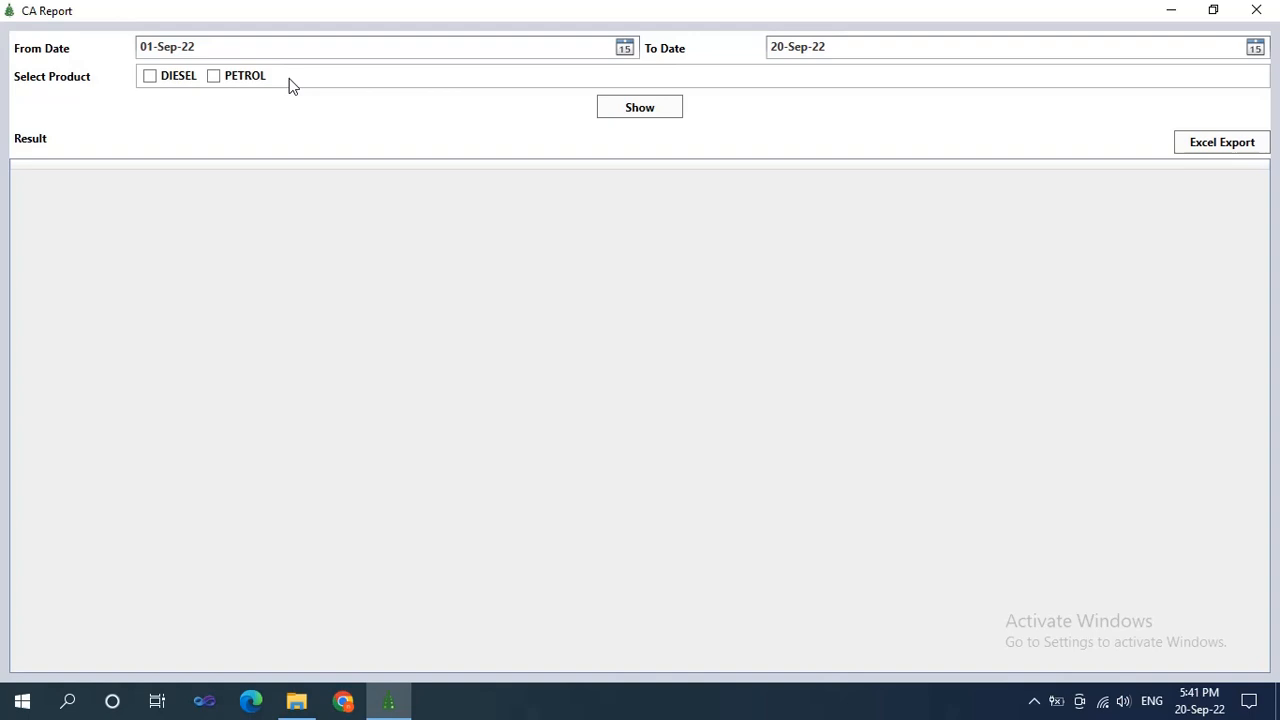
{"action": "left_click", "coordinate": [222, 46]}
{"action": "left_click", "coordinate": [640, 107]}
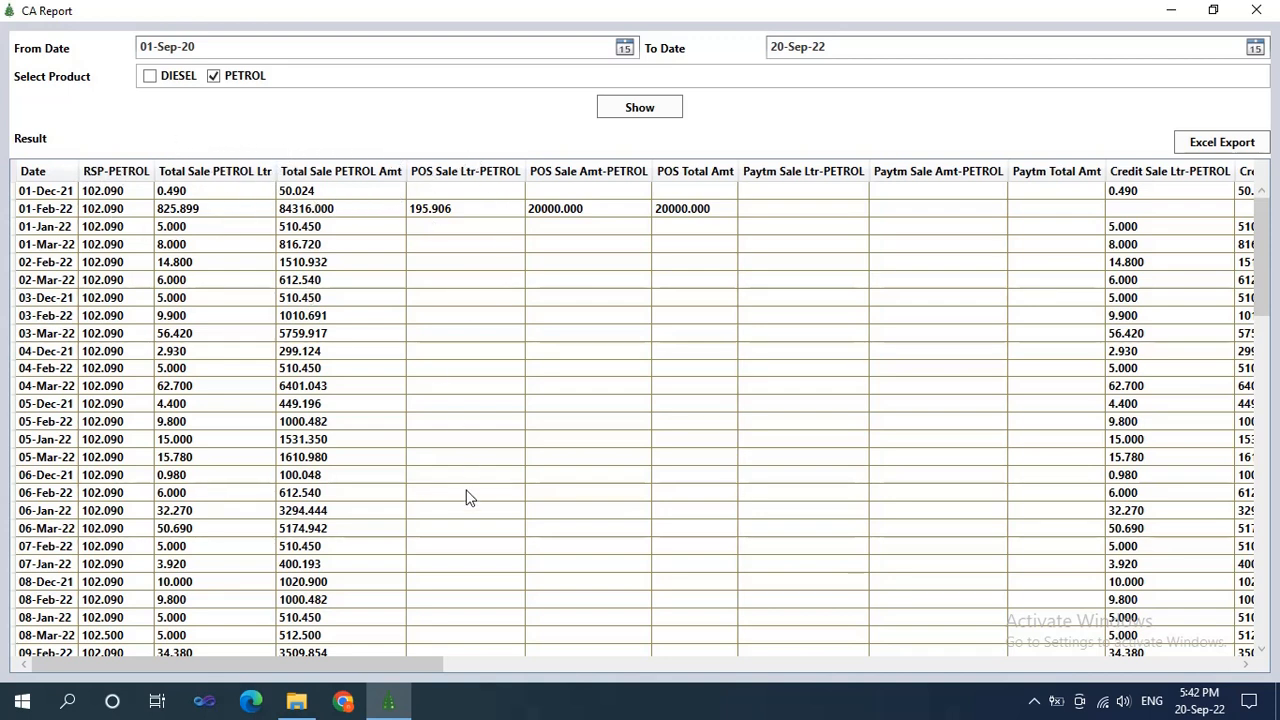
Examine the sale and payment-type columns of the CA Report and export the report to Excel.
{"action": "left_click_drag", "start_coordinate": [405, 664], "coordinate": [533, 664]}
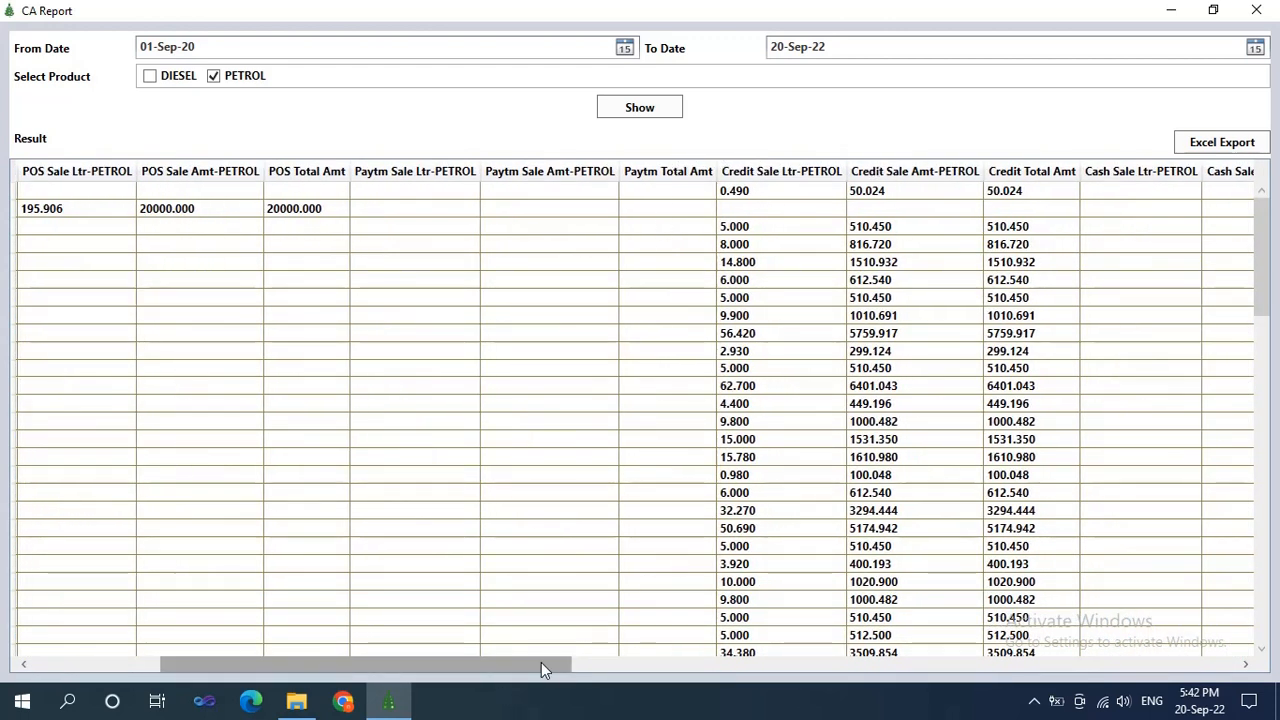
{"action": "left_click_drag", "start_coordinate": [541, 664], "coordinate": [655, 671]}
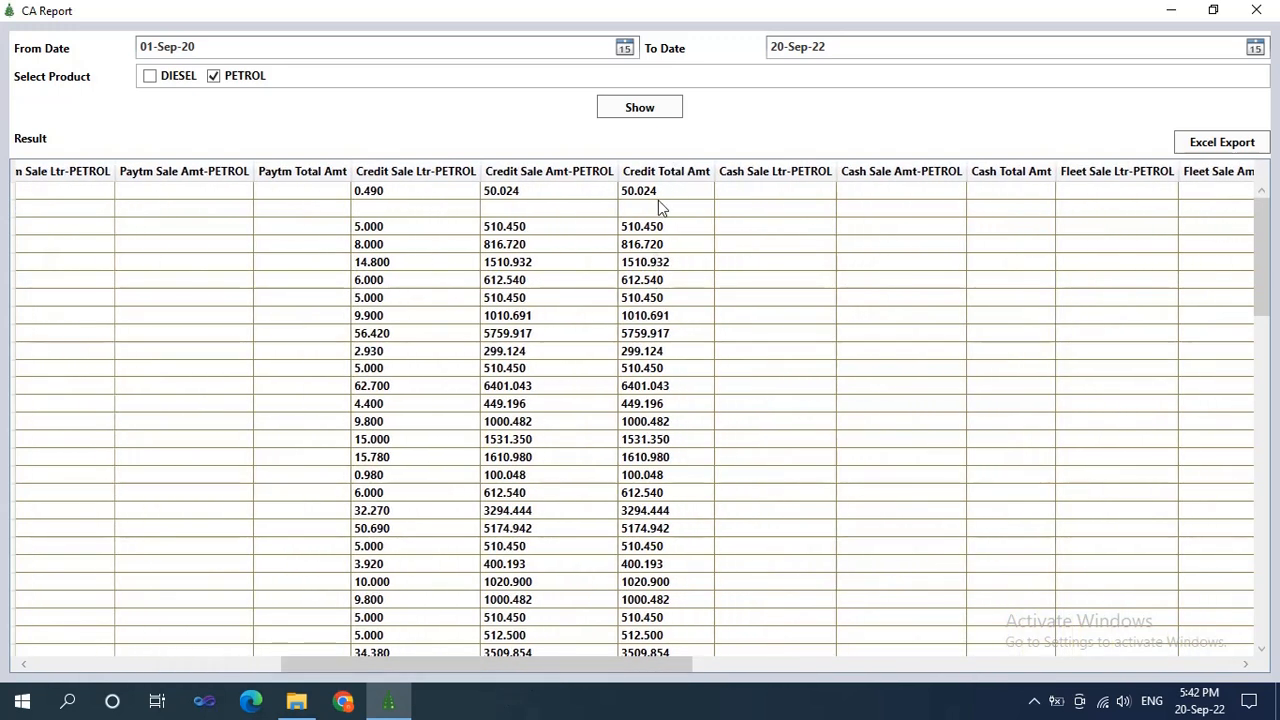
{"action": "left_click_drag", "start_coordinate": [615, 666], "coordinate": [704, 655]}
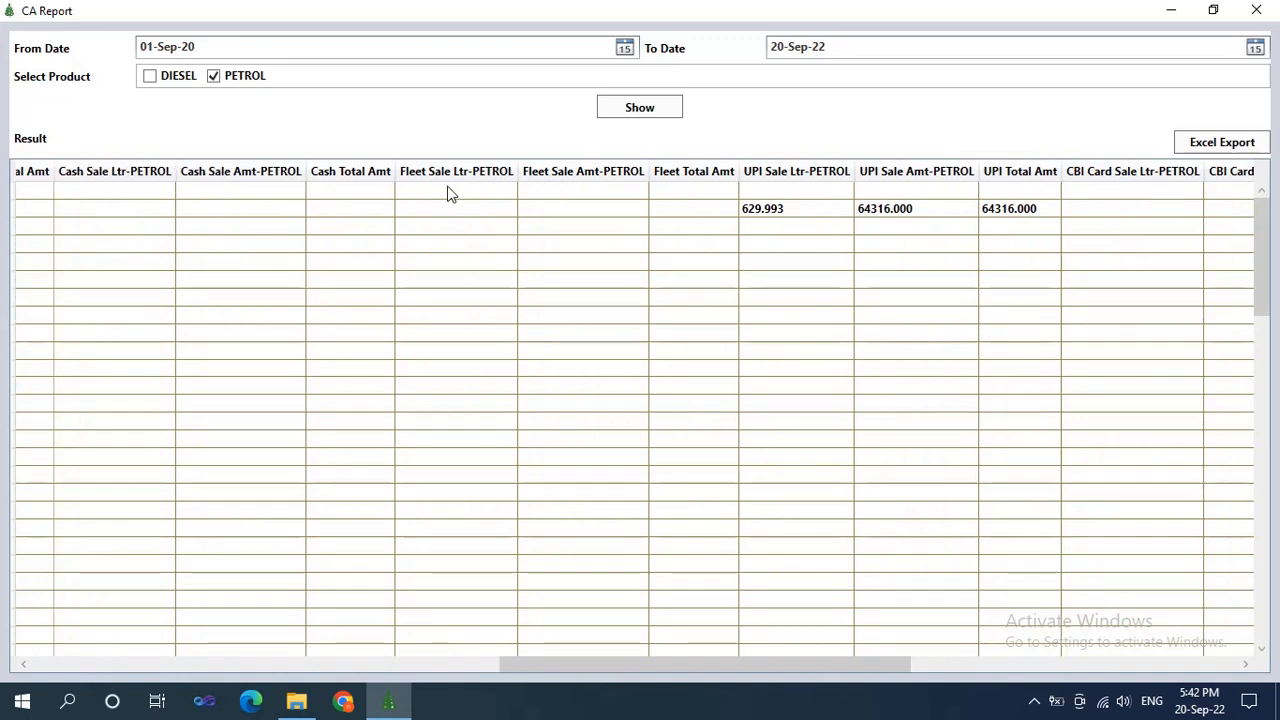
{"action": "scroll", "coordinate": [1017, 305], "scroll_direction": "down", "scroll_amount": 3}
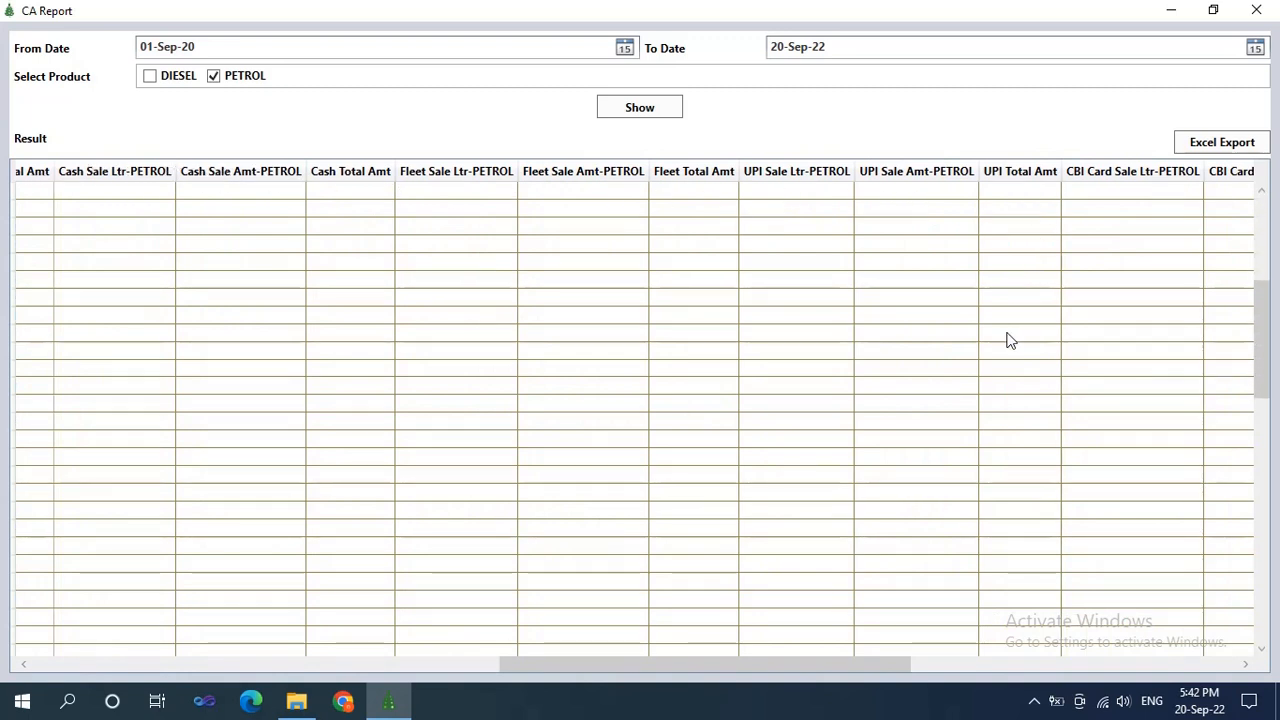
{"action": "scroll", "coordinate": [1008, 342], "scroll_direction": "down", "scroll_amount": 2}
{"action": "scroll", "coordinate": [986, 343], "scroll_direction": "up", "scroll_amount": 6}
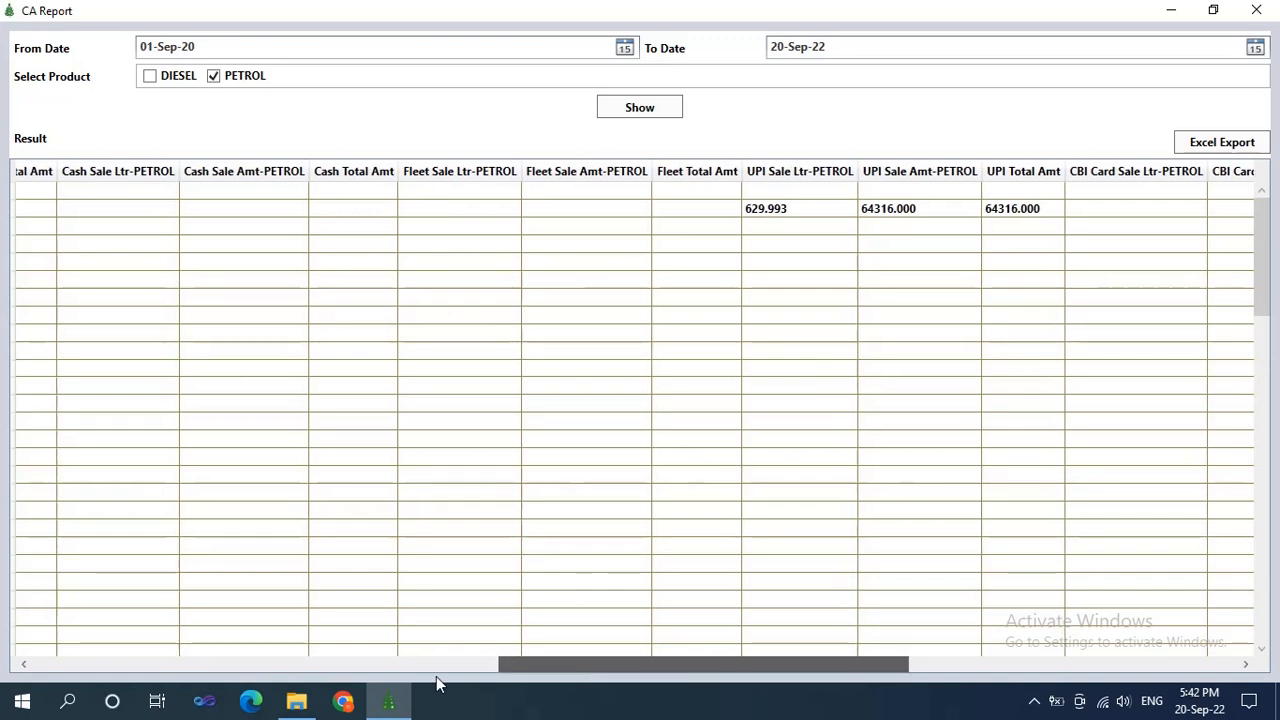
{"action": "left_click", "coordinate": [143, 660]}
{"action": "left_click", "coordinate": [143, 660]}
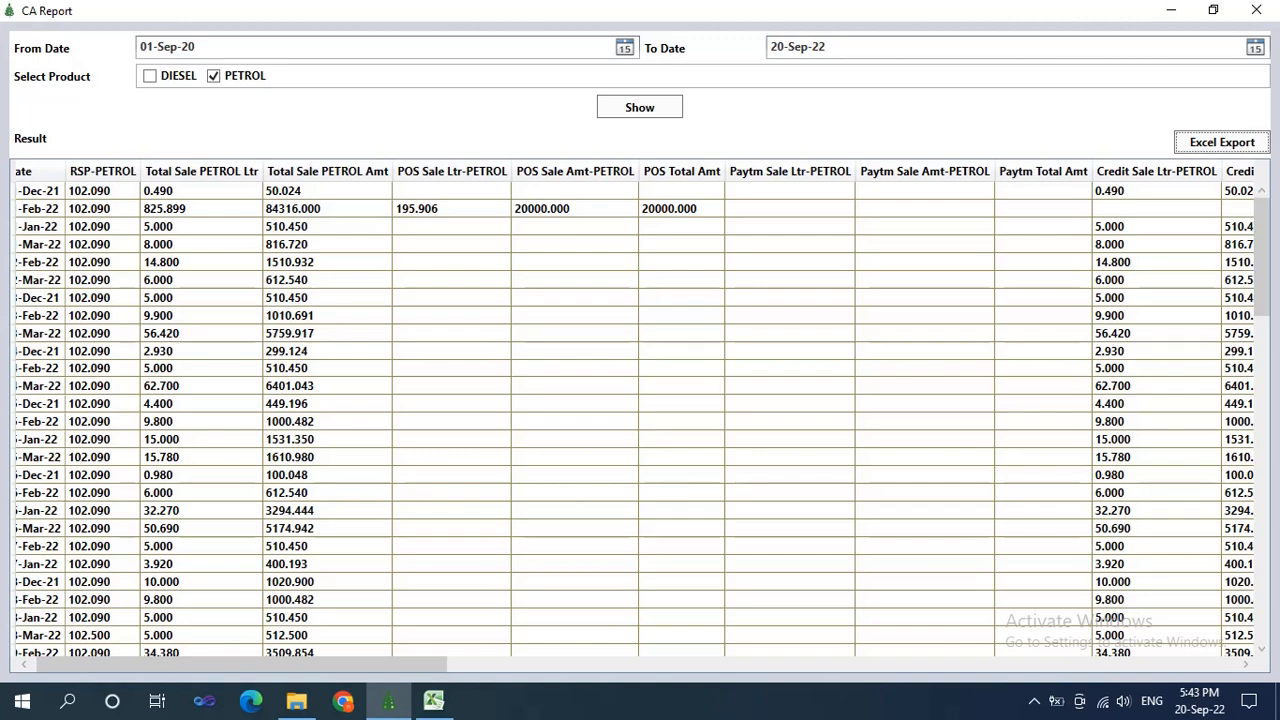
Switch to the exported workbook in Excel and examine the CA Report rows and columns.
{"action": "left_click", "coordinate": [439, 706]}
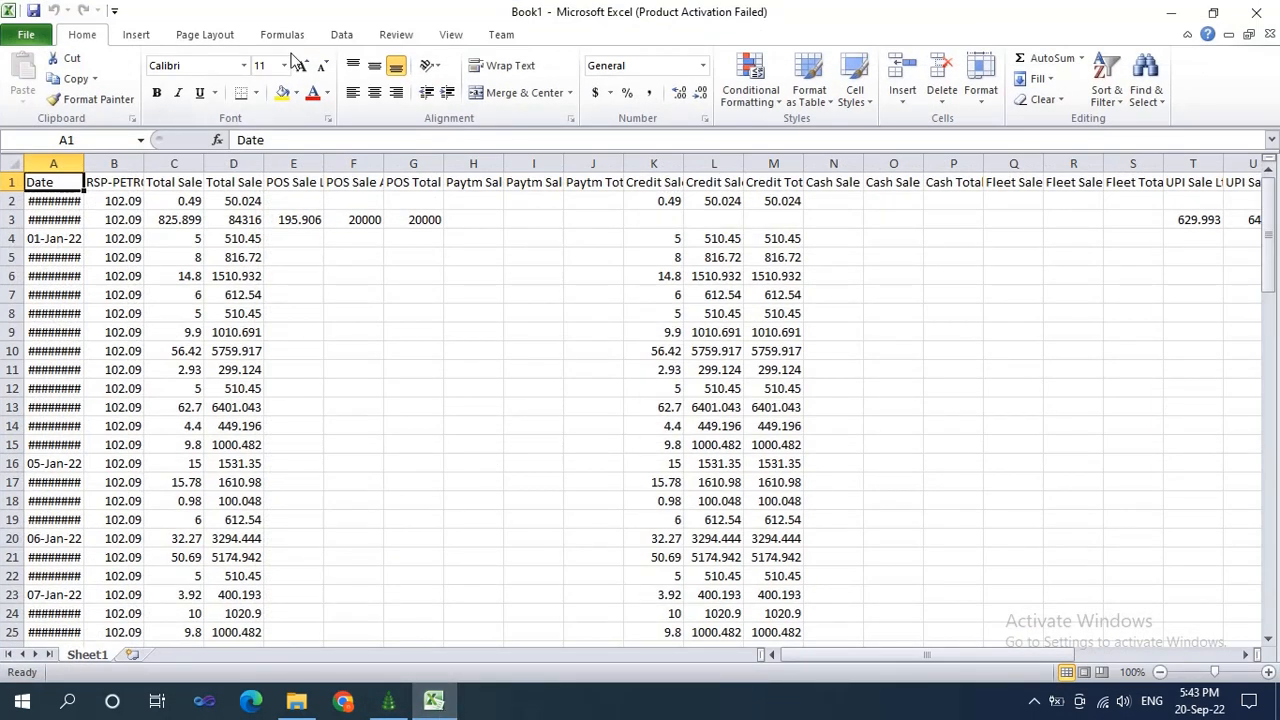
{"action": "scroll", "coordinate": [188, 337], "scroll_direction": "down", "scroll_amount": 2}
{"action": "scroll", "coordinate": [188, 337], "scroll_direction": "up", "scroll_amount": 2}
{"action": "mouse_move", "coordinate": [871, 661]}
{"action": "left_mouse_down"}
{"action": "mouse_move", "coordinate": [1087, 656]}
{"action": "mouse_move", "coordinate": [880, 658]}
{"action": "left_mouse_up"}
{"action": "scroll", "coordinate": [1043, 416], "scroll_direction": "down", "scroll_amount": 18}
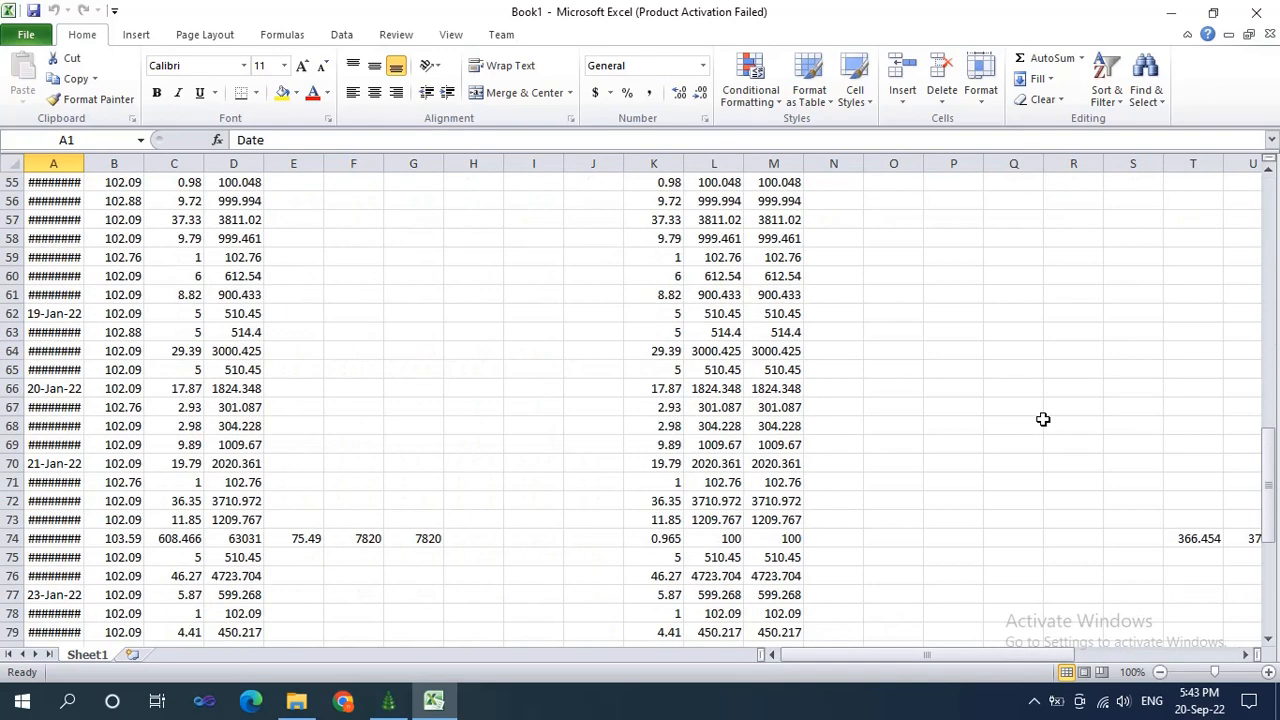
{"action": "scroll", "coordinate": [1043, 419], "scroll_direction": "down", "scroll_amount": 7}
{"action": "scroll", "coordinate": [1043, 419], "scroll_direction": "up", "scroll_amount": 3}
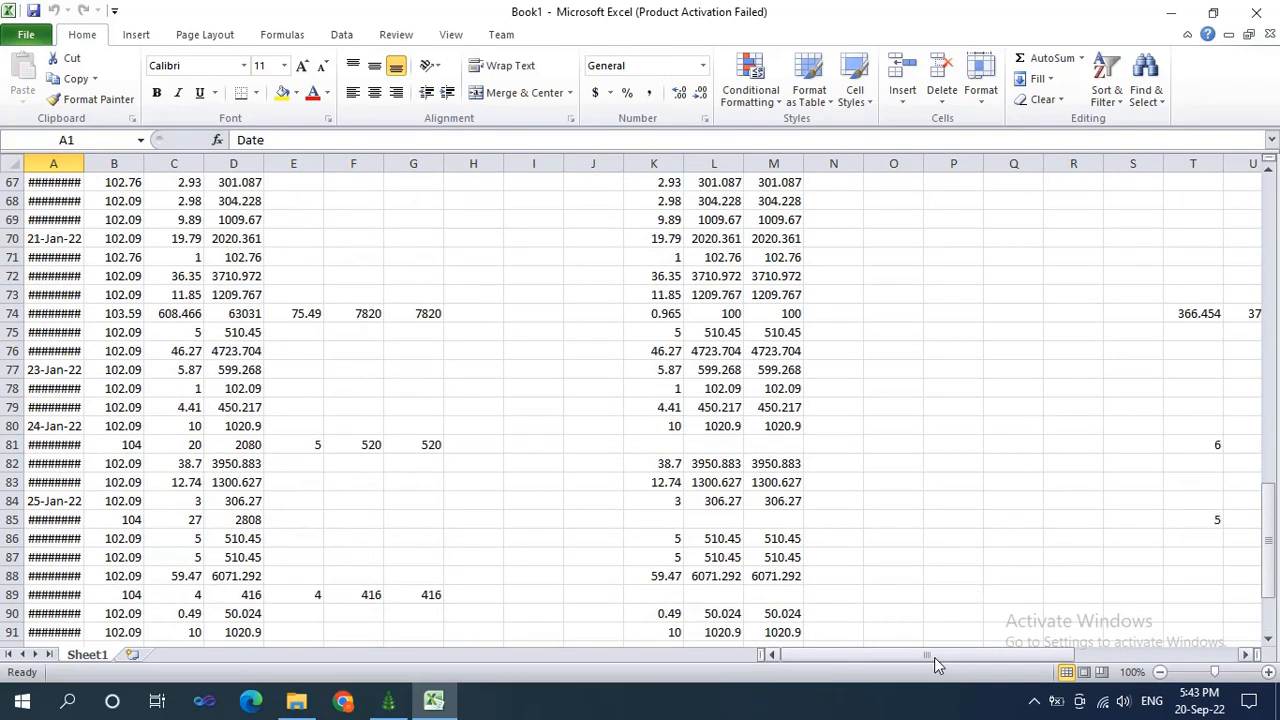
{"action": "left_click_drag", "start_coordinate": [934, 657], "coordinate": [831, 664]}
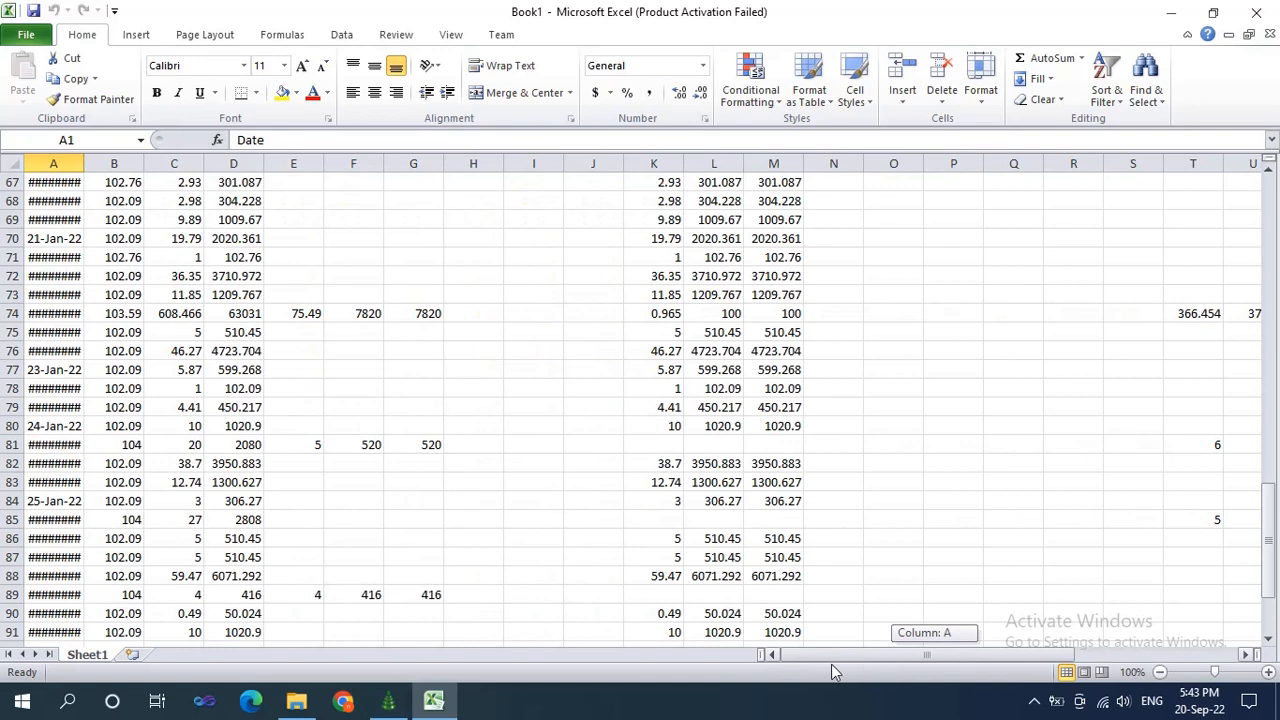
{"action": "scroll", "coordinate": [902, 481], "scroll_direction": "up", "scroll_amount": 20}
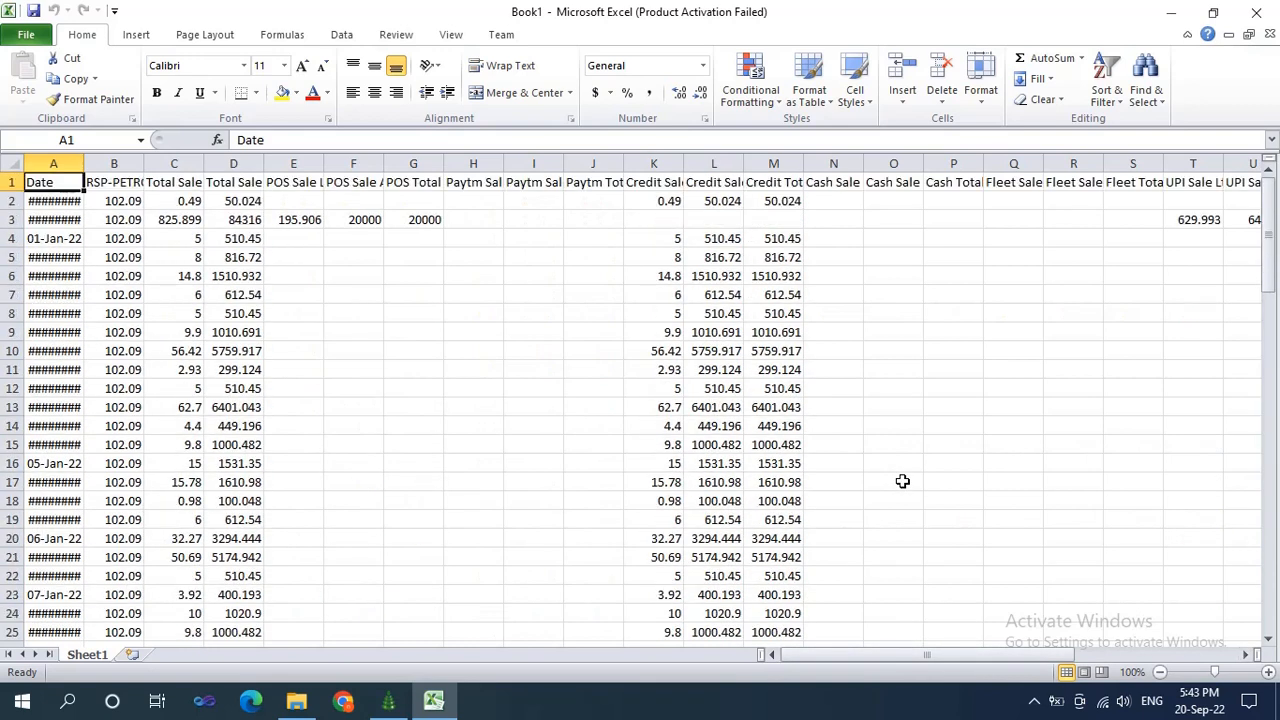
Widen the Date column in the exported worksheet to show full dates, then close the workbook and the CA Report.
{"action": "left_click_drag", "start_coordinate": [84, 165], "coordinate": [119, 165]}
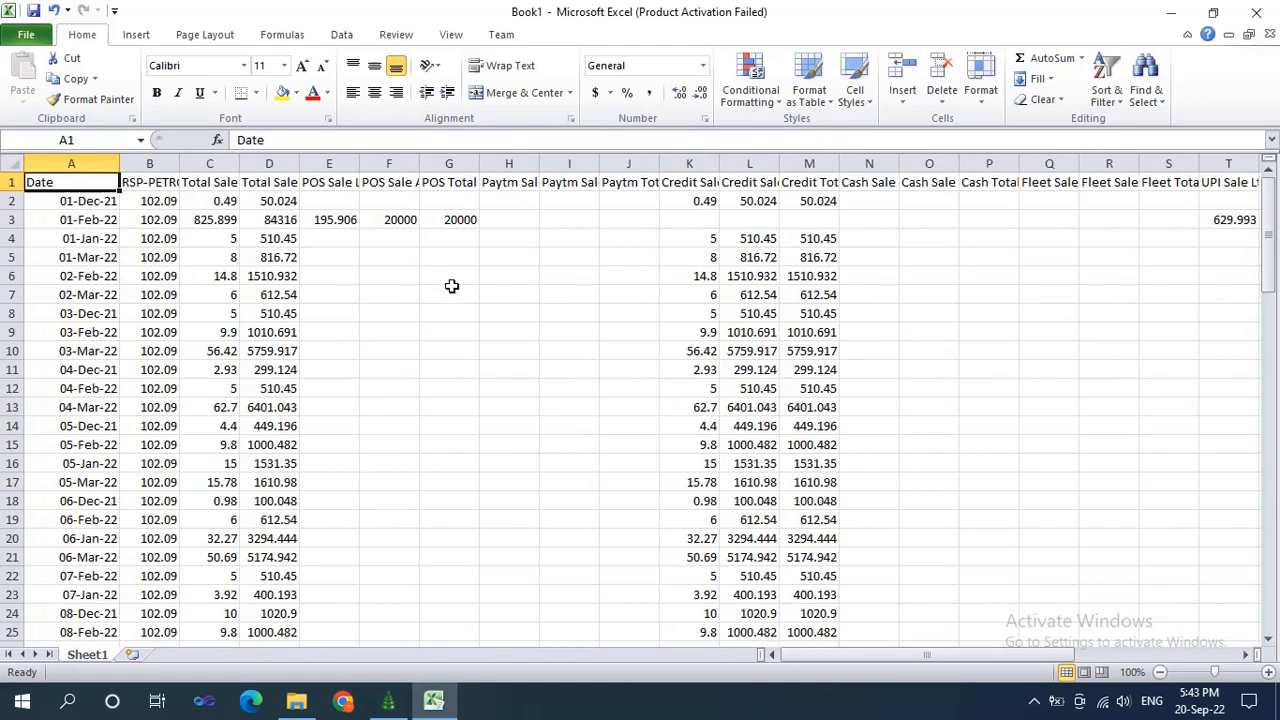
{"action": "left_click", "coordinate": [451, 287]}
{"action": "scroll", "coordinate": [891, 404], "scroll_direction": "down", "scroll_amount": 4}
{"action": "scroll", "coordinate": [891, 404], "scroll_direction": "up", "scroll_amount": 4}
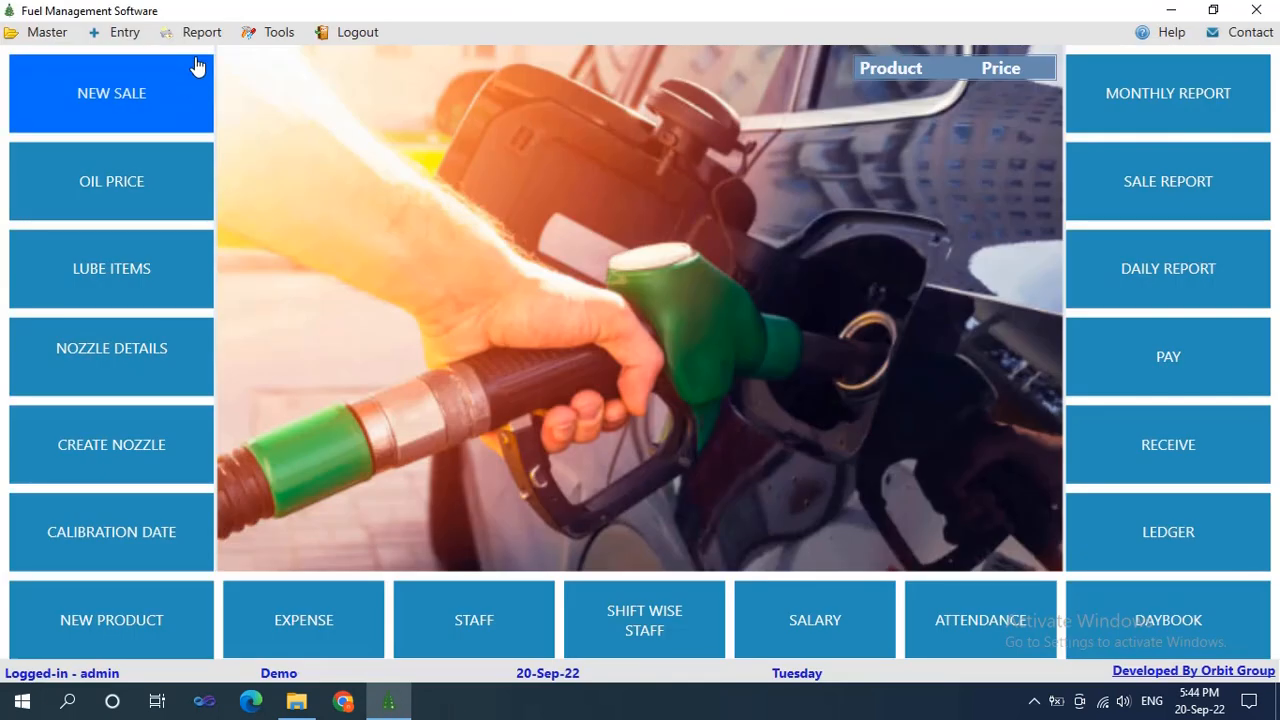
Search the Staff Wise Collection Report with From Date 01-Sep-20 and To Date 20-Sep-22 for the listed staff member.
{"action": "left_click", "coordinate": [201, 41]}
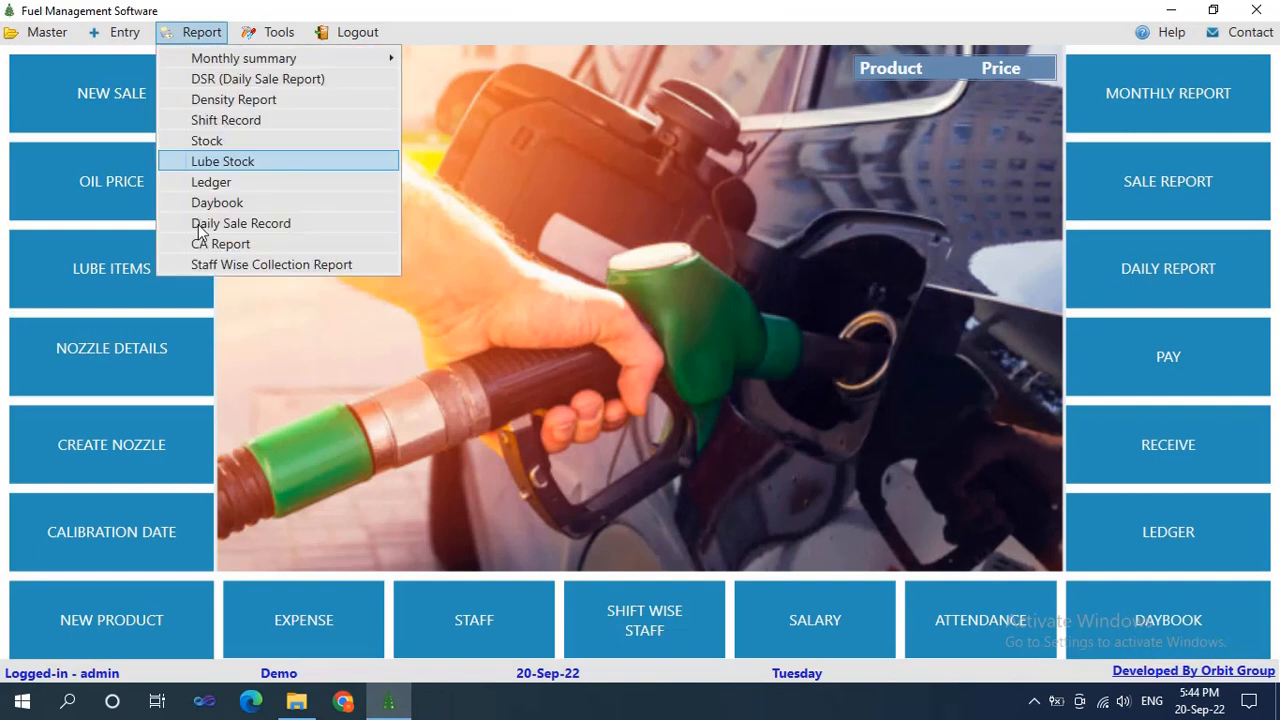
{"action": "left_click", "coordinate": [262, 265]}
{"action": "left_click", "coordinate": [242, 52]}
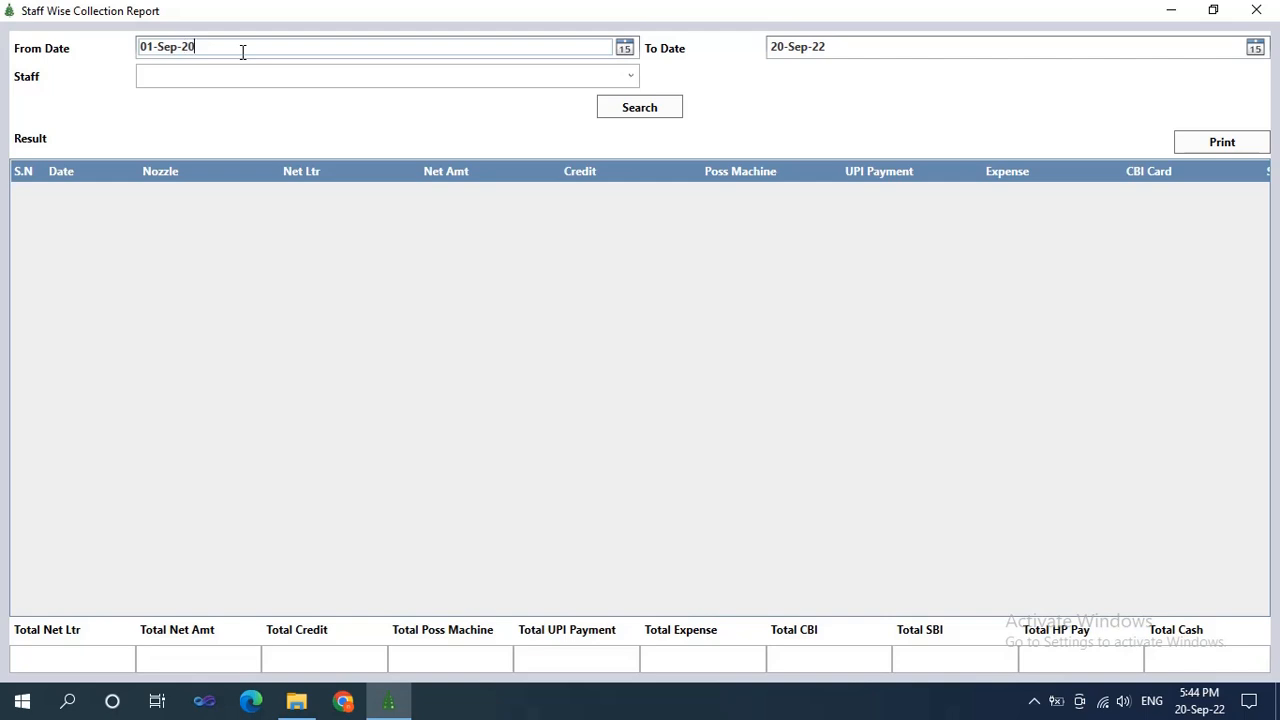
{"action": "left_click", "coordinate": [631, 76]}
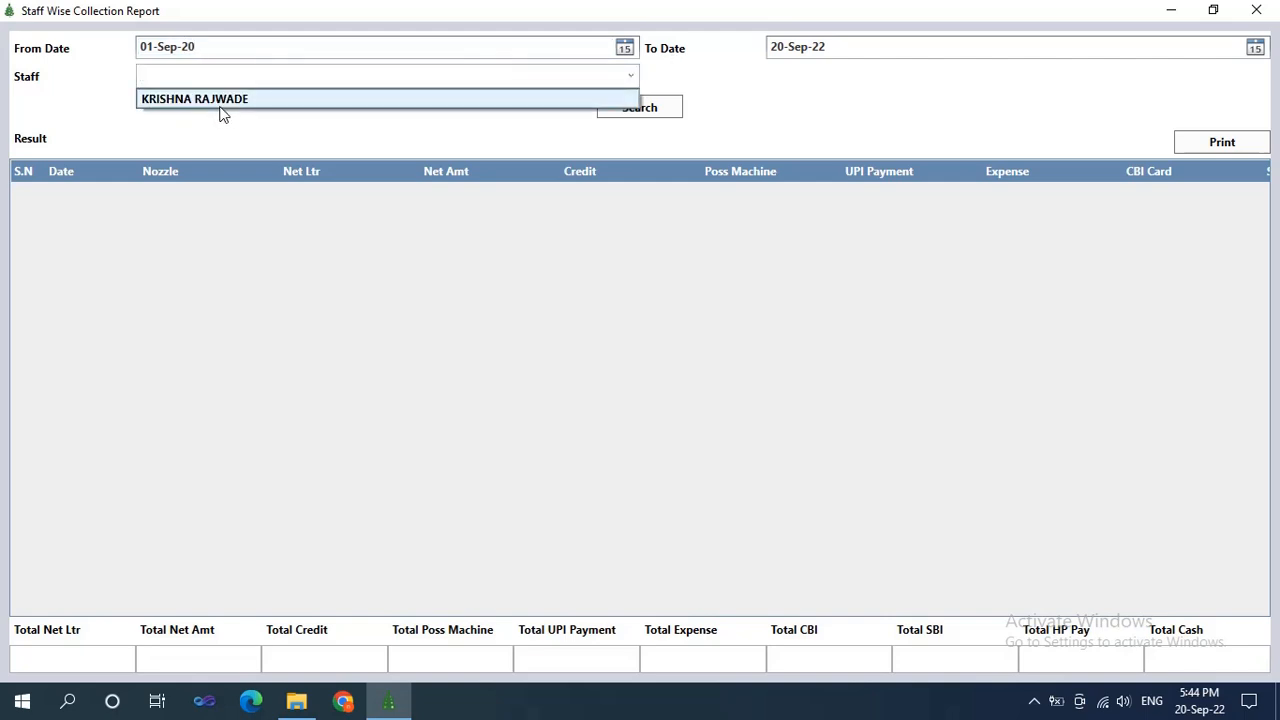
{"action": "left_click", "coordinate": [220, 110]}
{"action": "left_click", "coordinate": [629, 112]}
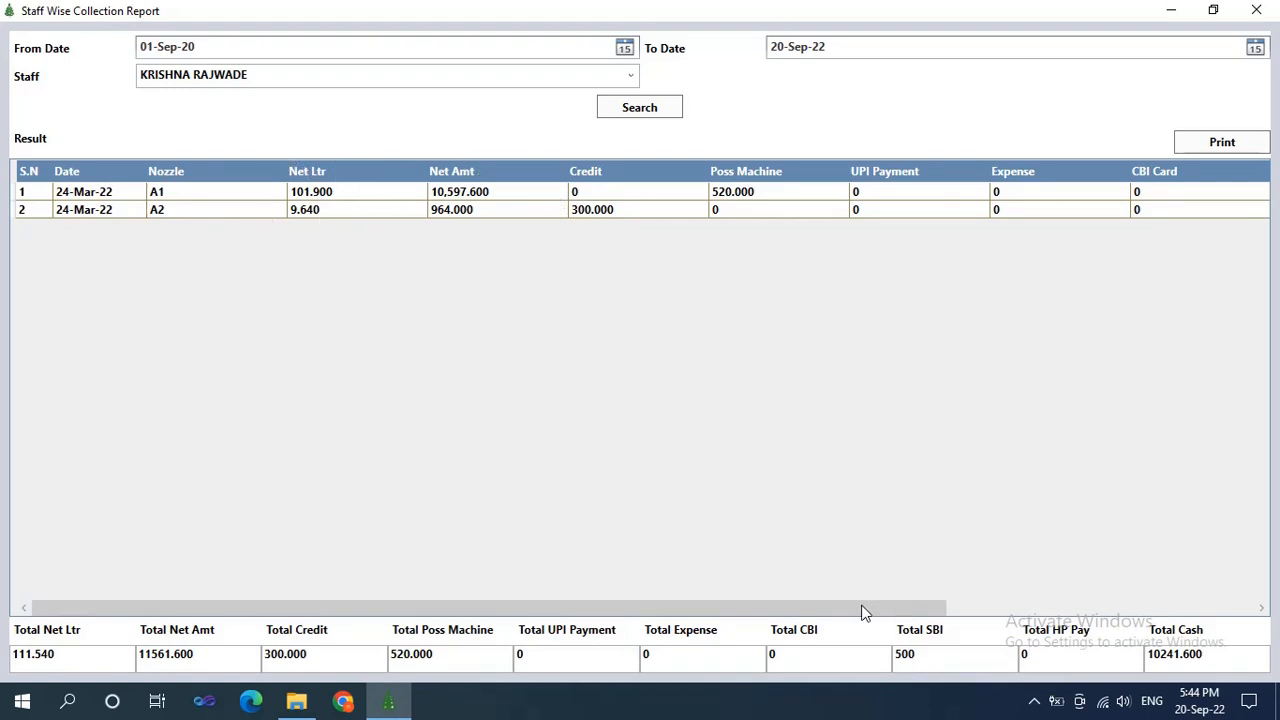
Examine the staff collection results across to the Cash Amt column and close the report.
{"action": "left_click_drag", "start_coordinate": [863, 608], "coordinate": [1116, 615]}
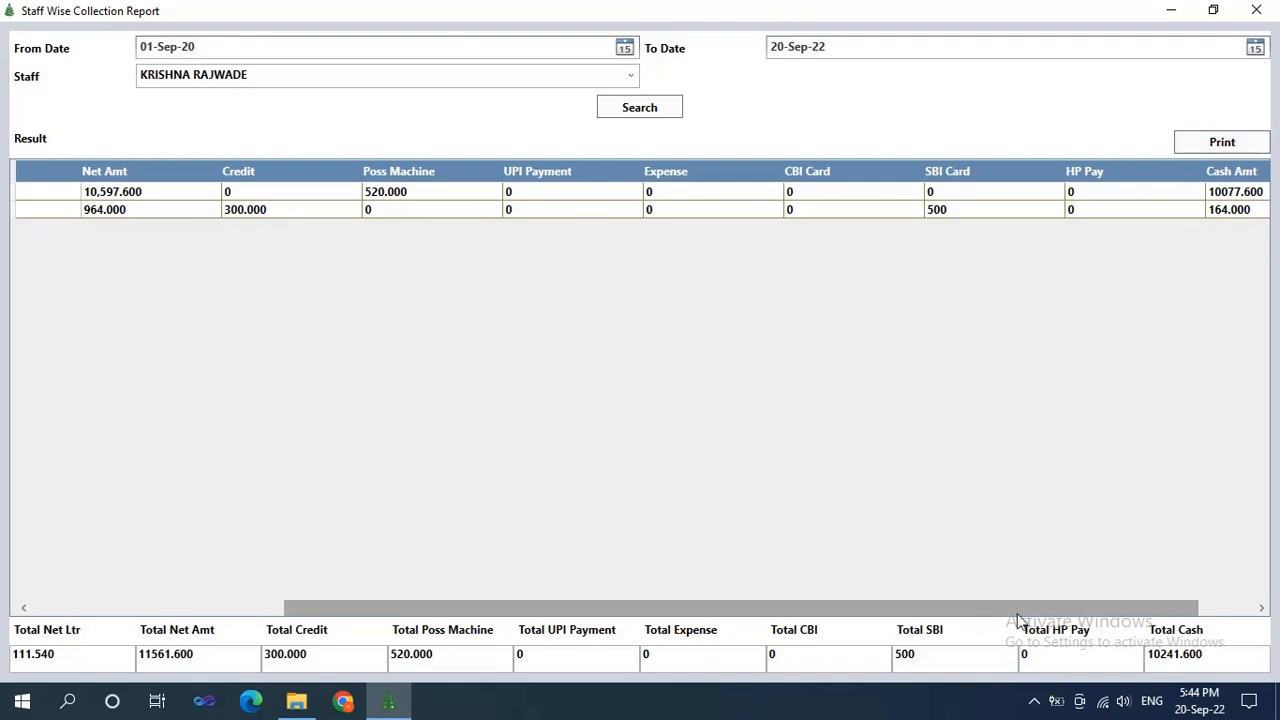
{"action": "left_click_drag", "start_coordinate": [977, 607], "coordinate": [1031, 607]}
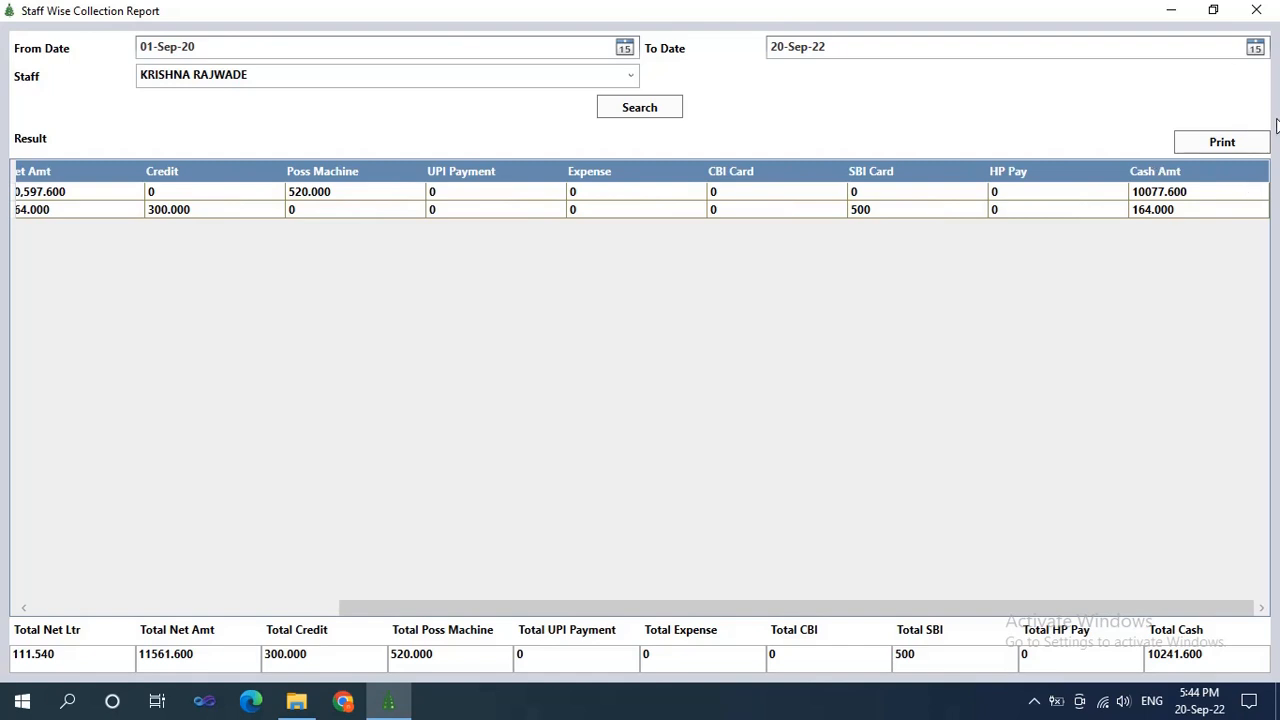
{"action": "left_click", "coordinate": [1258, 10]}
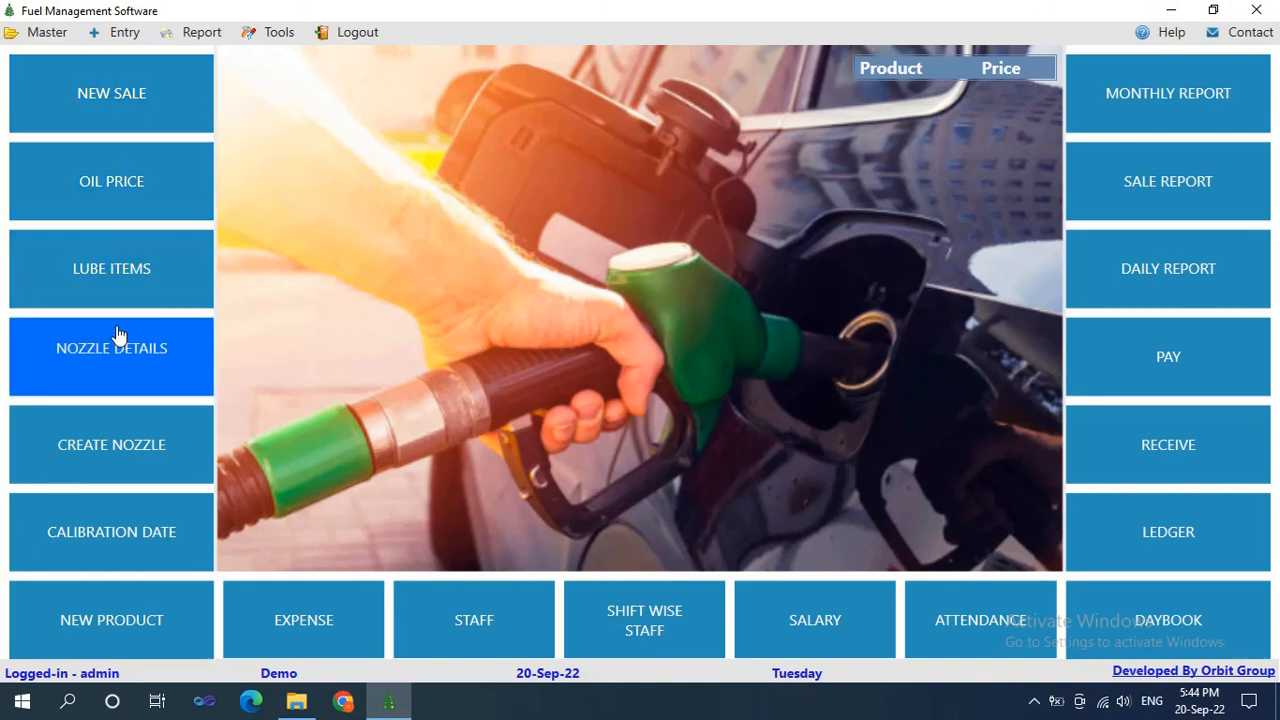
Open a new expense entry, examine its fields, and close it without saving.
{"action": "left_click", "coordinate": [304, 620]}
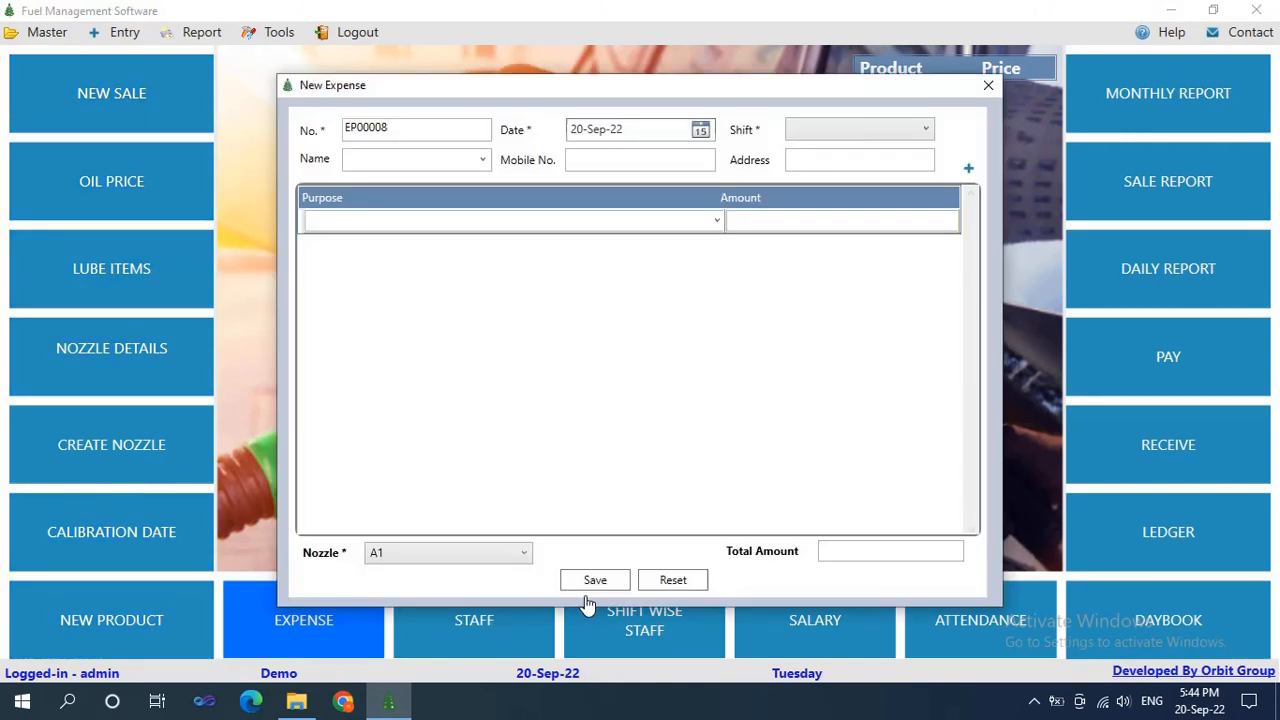
{"action": "left_click", "coordinate": [980, 97]}
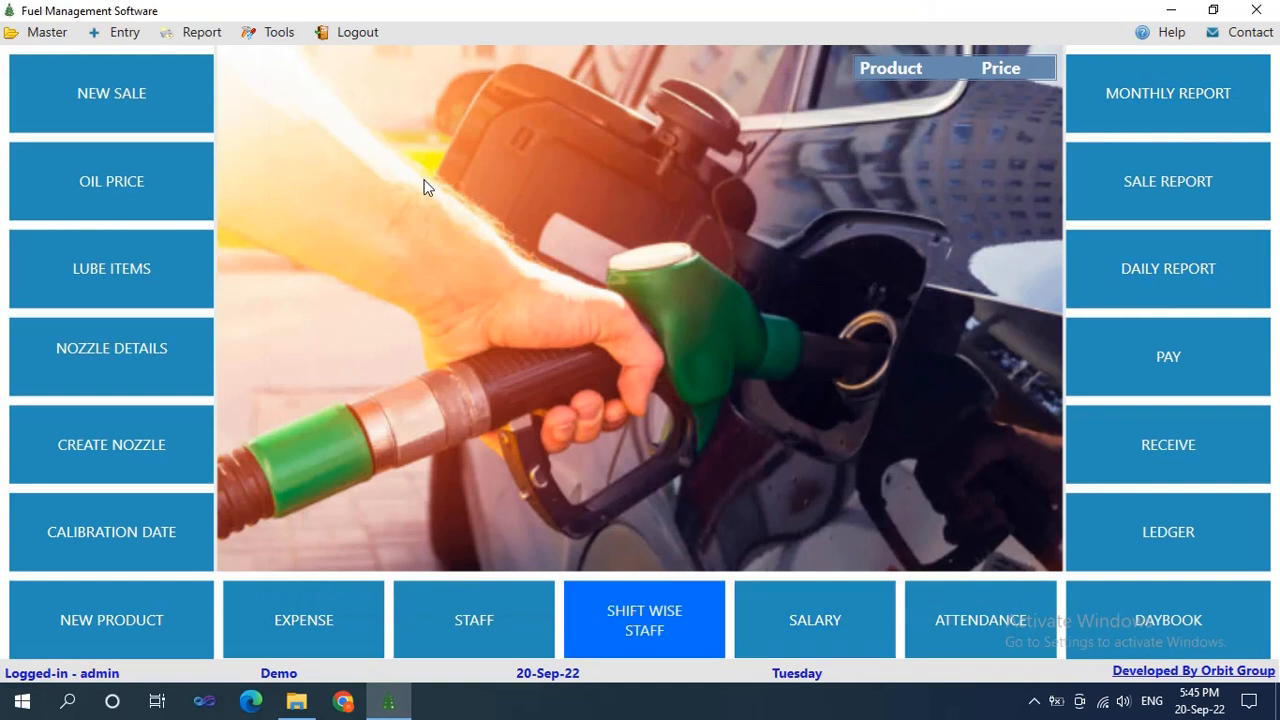